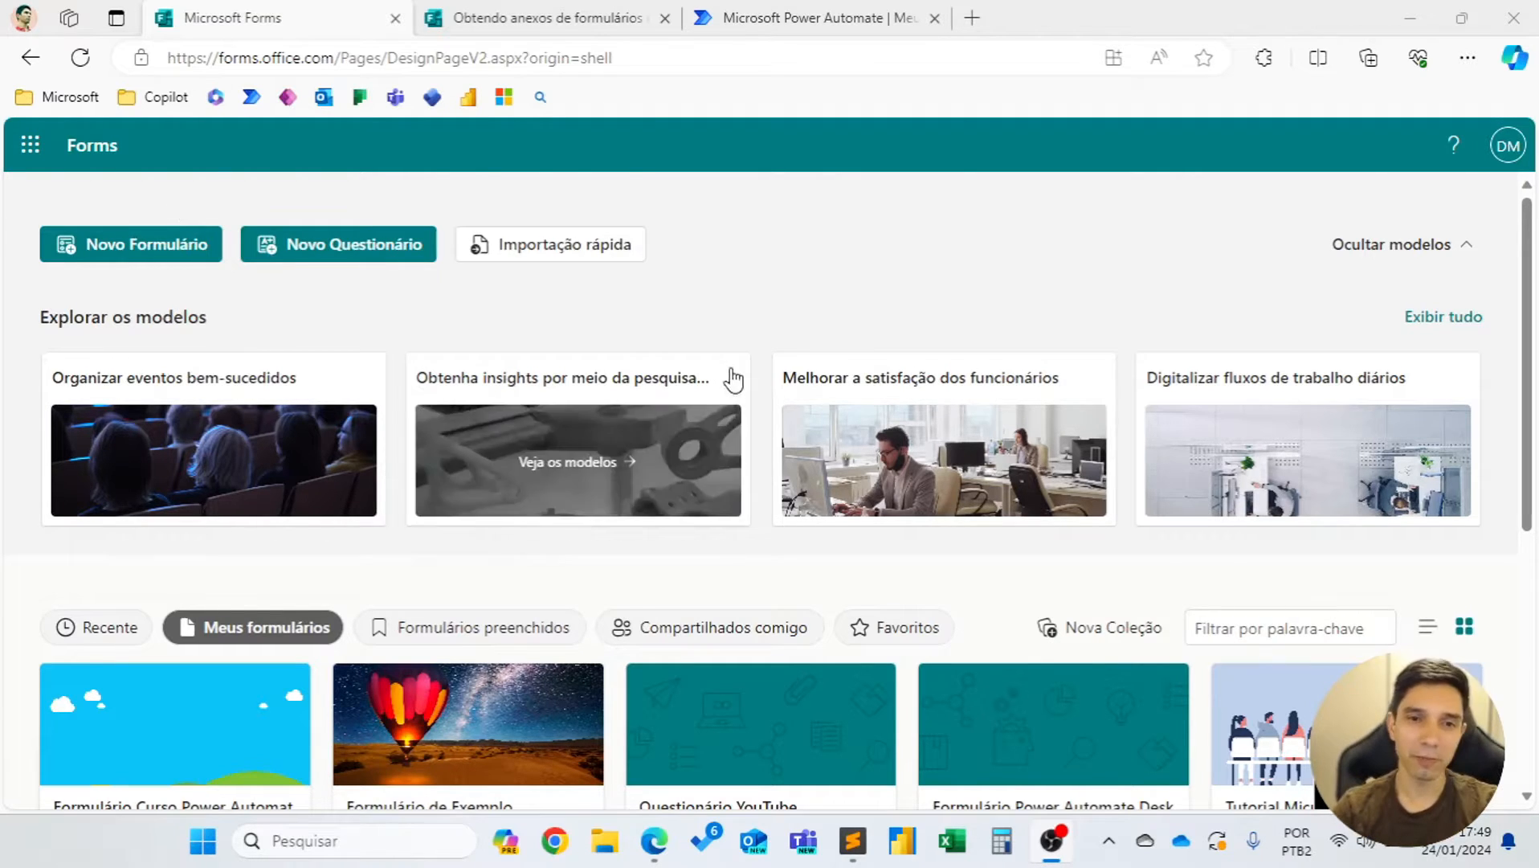
Review the groups on the Forms home page and the questions in the form "Obtendo anexos de formulários de grupo".
scroll(731, 382, down, 5)
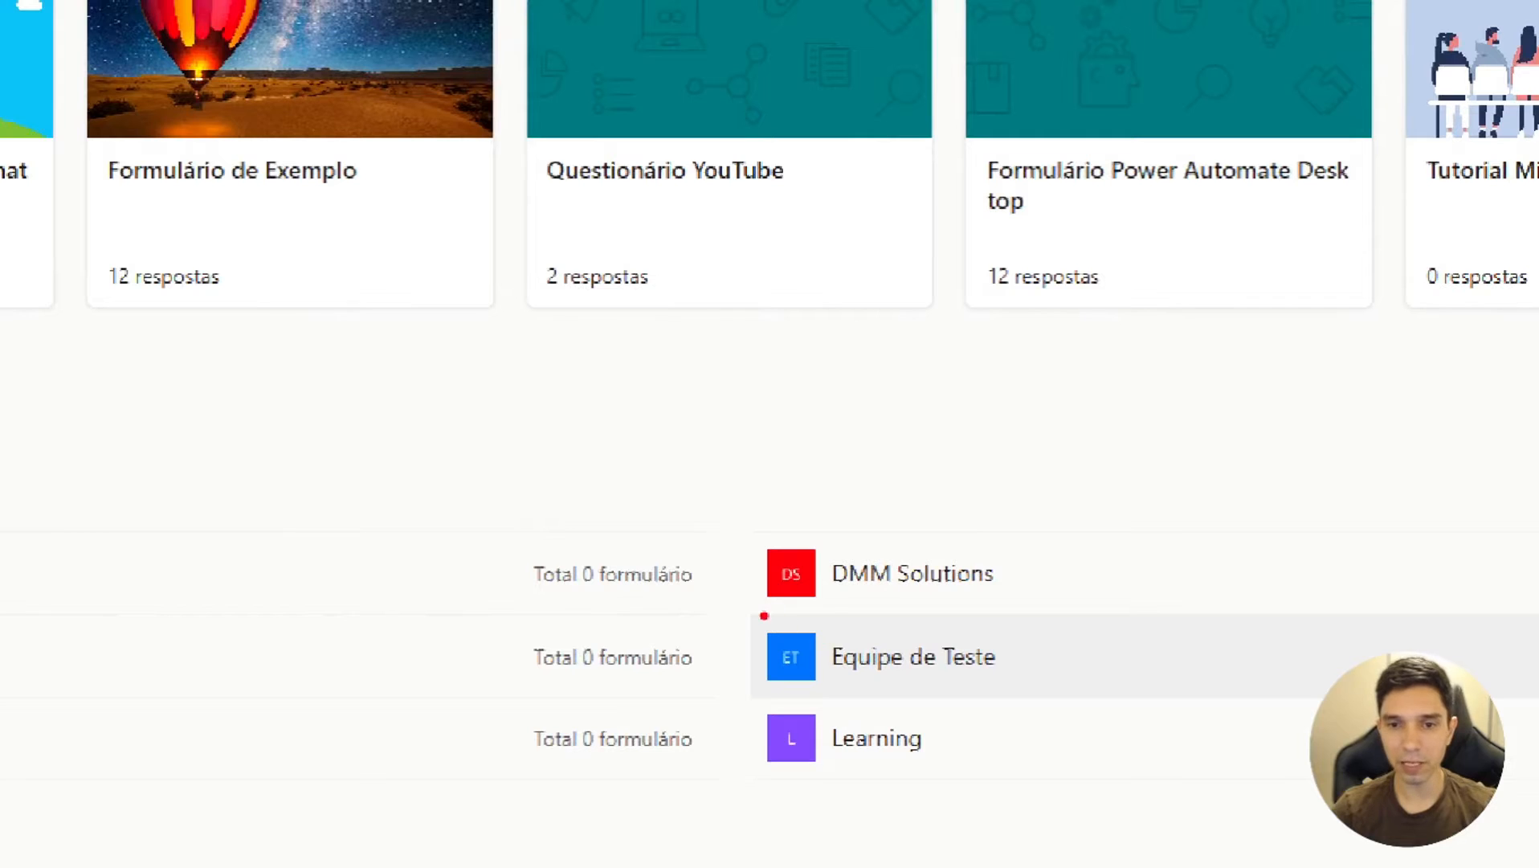
drag(783, 624, 652, 443)
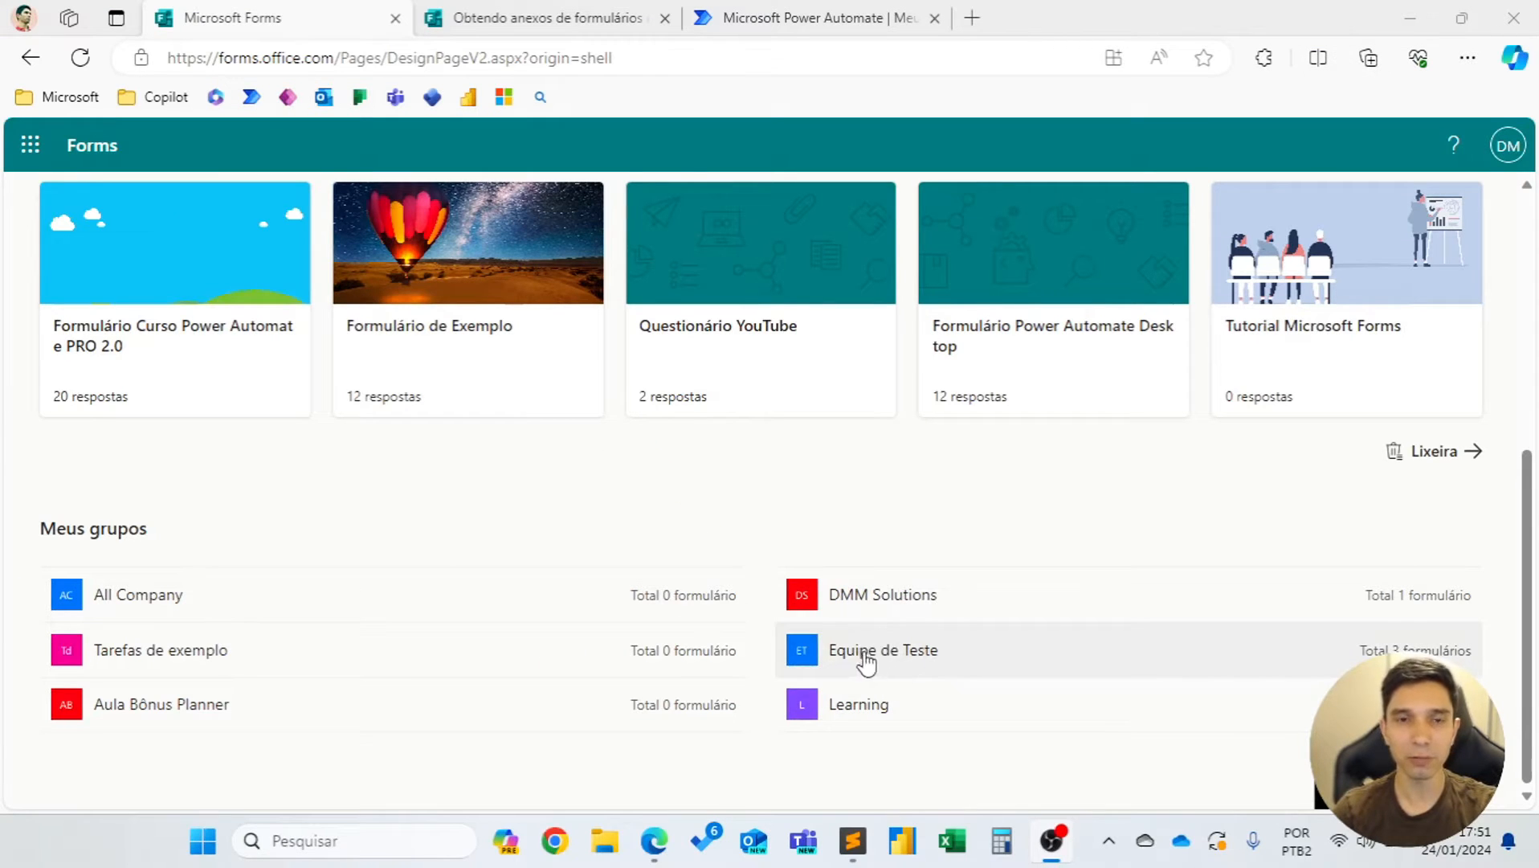
click(515, 22)
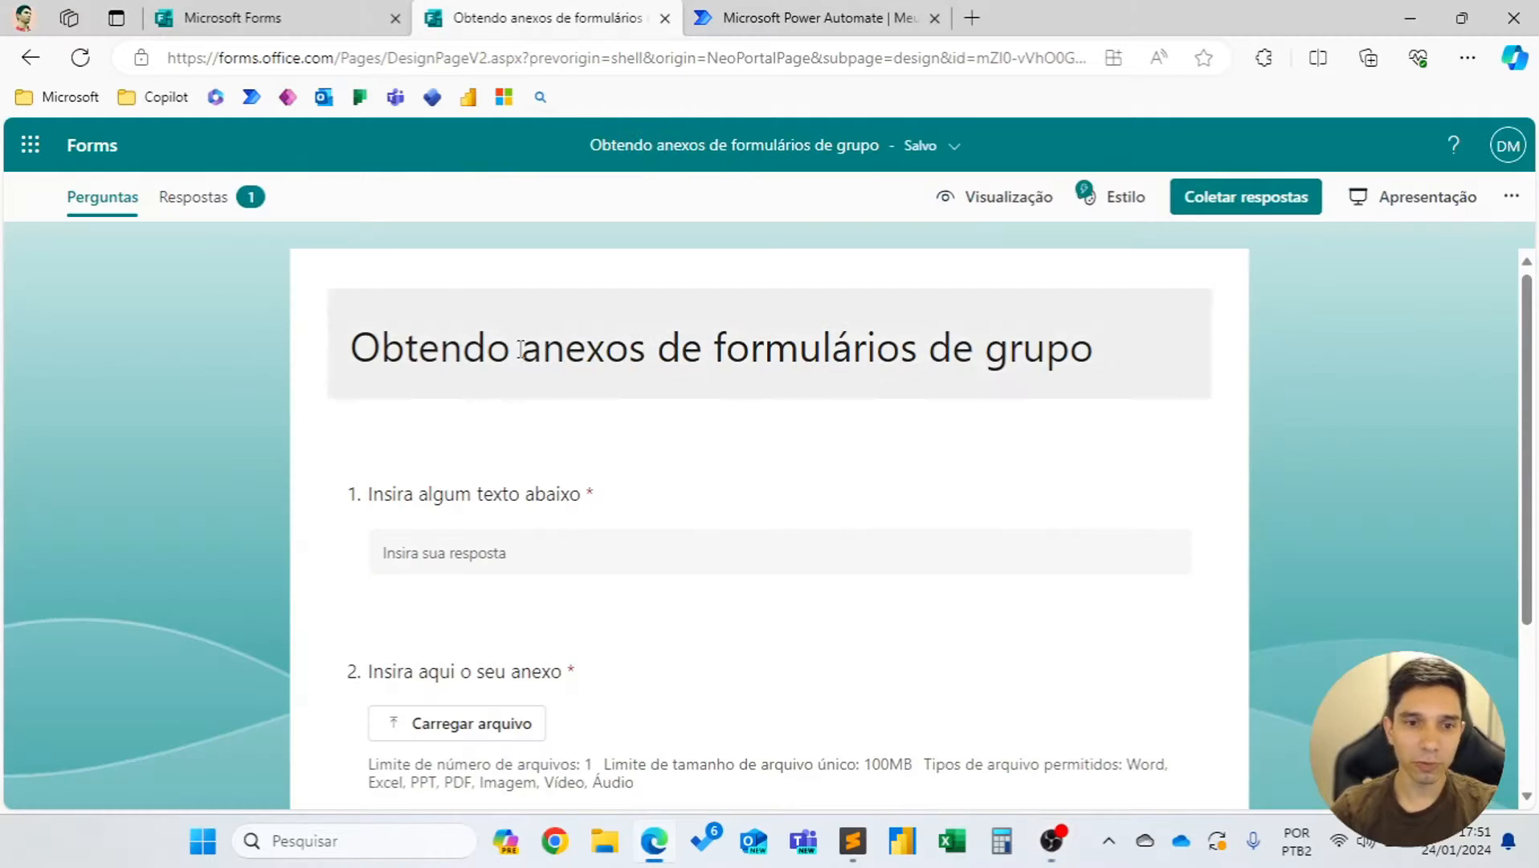
scroll(515, 367, down, 2)
scroll(520, 369, up, 2)
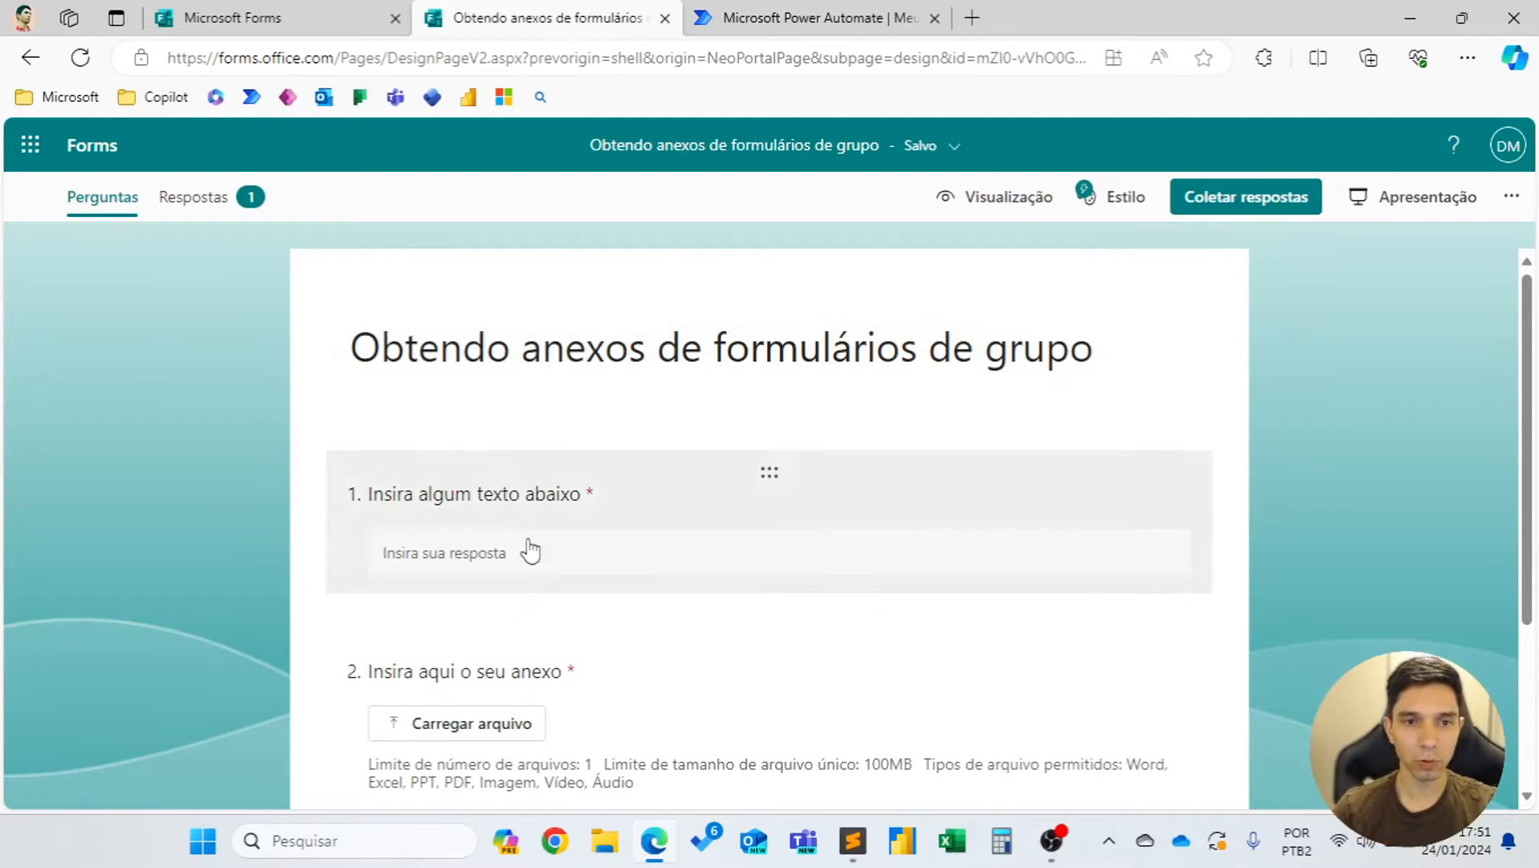
scroll(525, 549, down, 1)
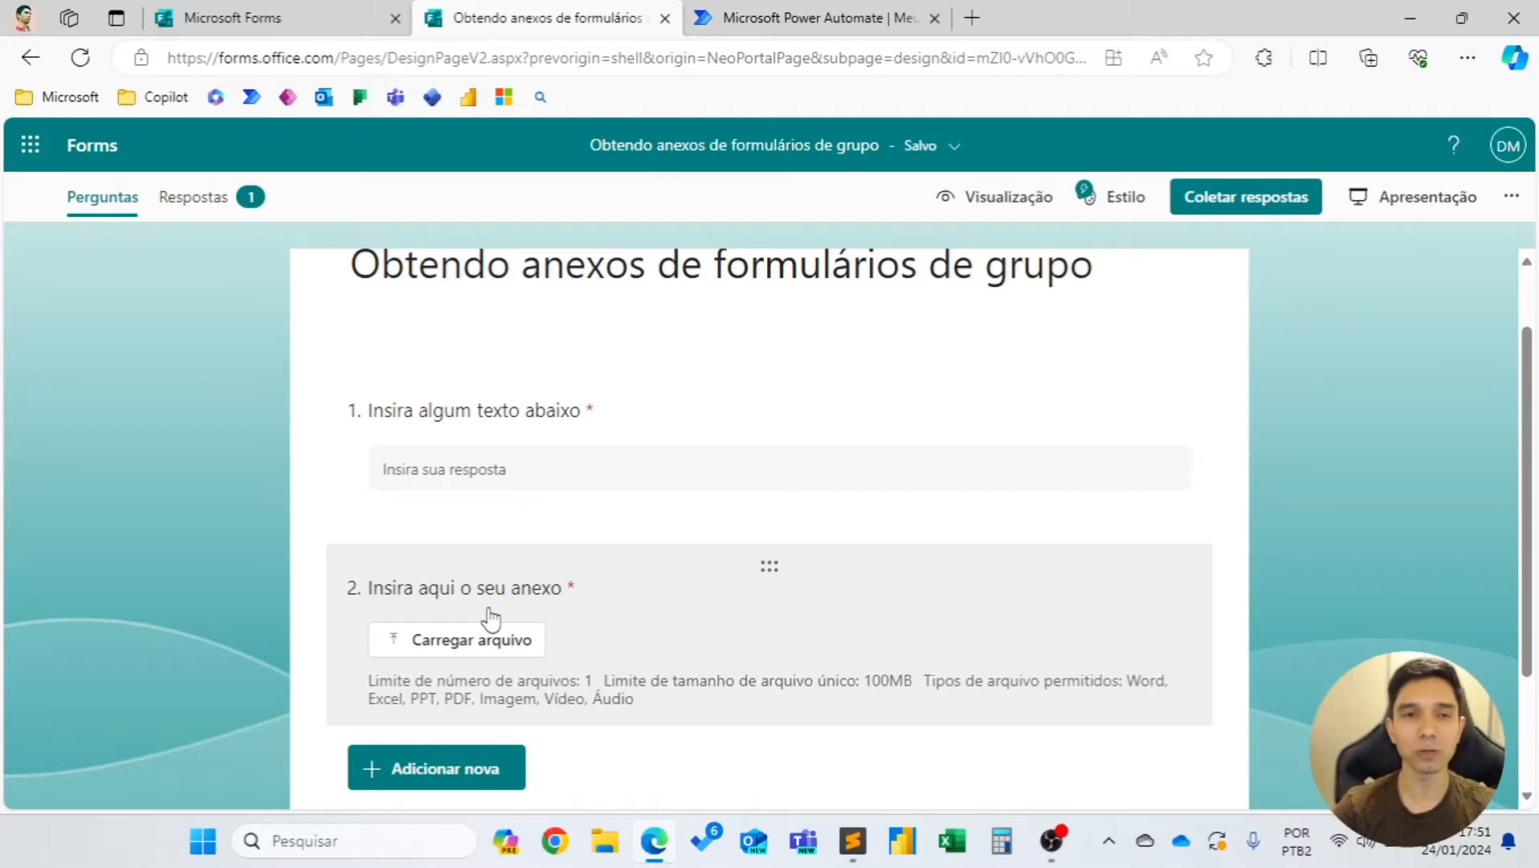
Switch to Power Automate and start a new automated cloud flow named "Anexos de Formulários de Grupo".
click(803, 18)
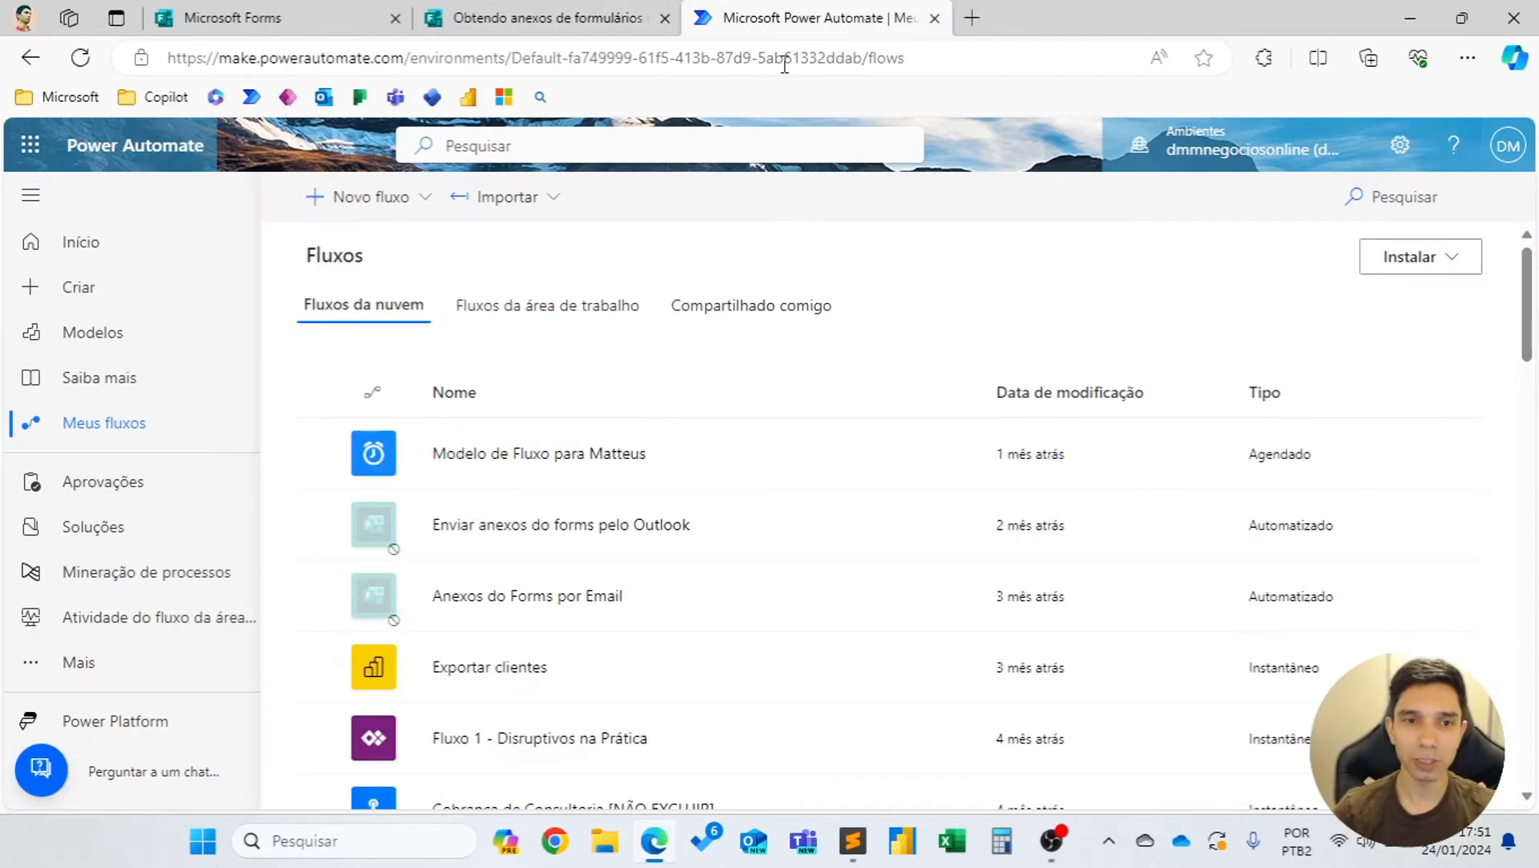
click(406, 201)
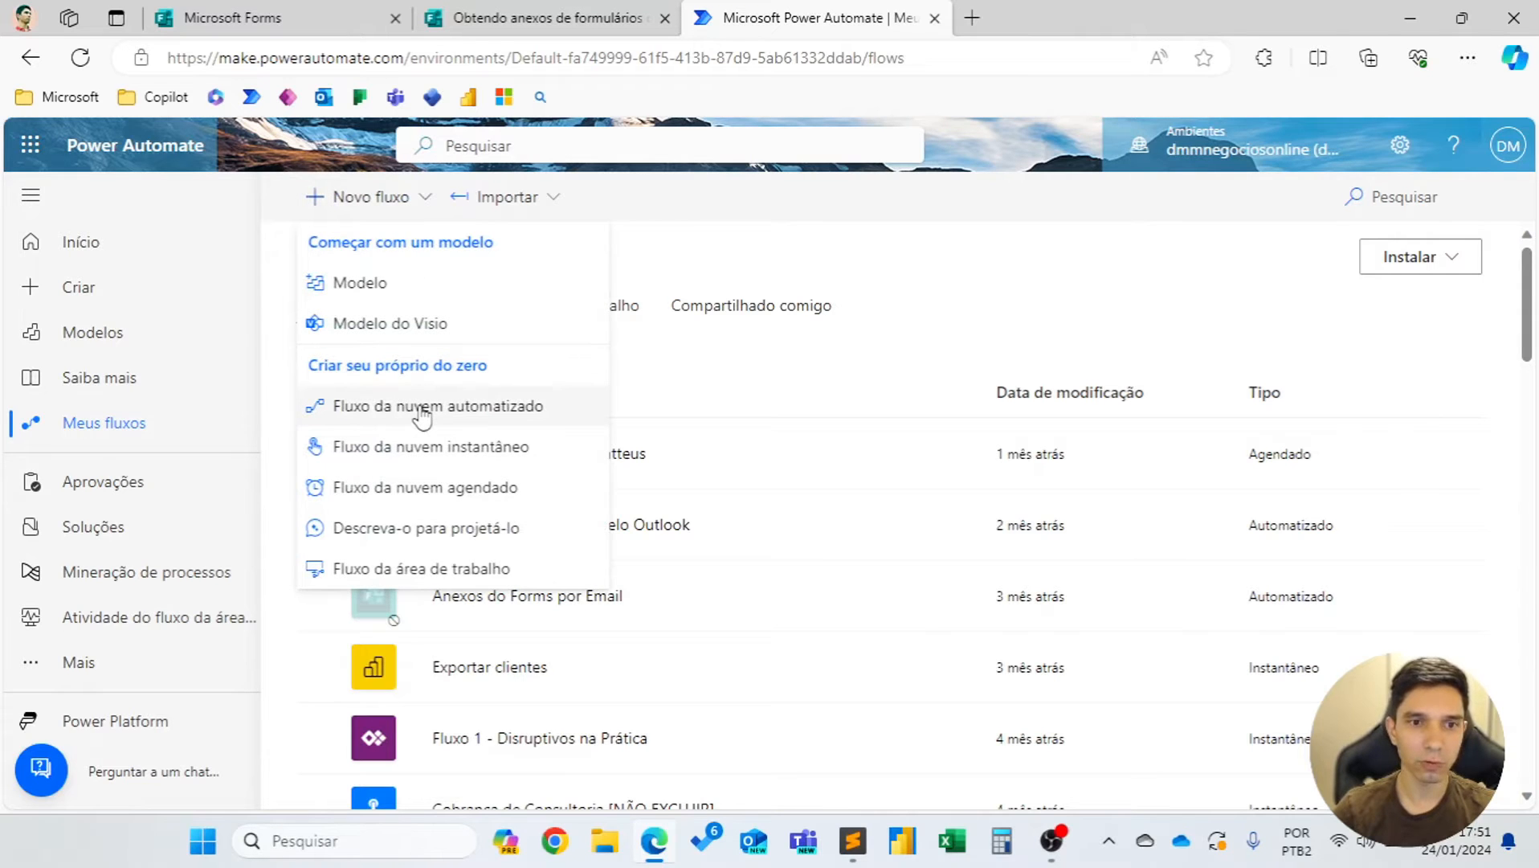
click(411, 405)
click(825, 256)
text(A)
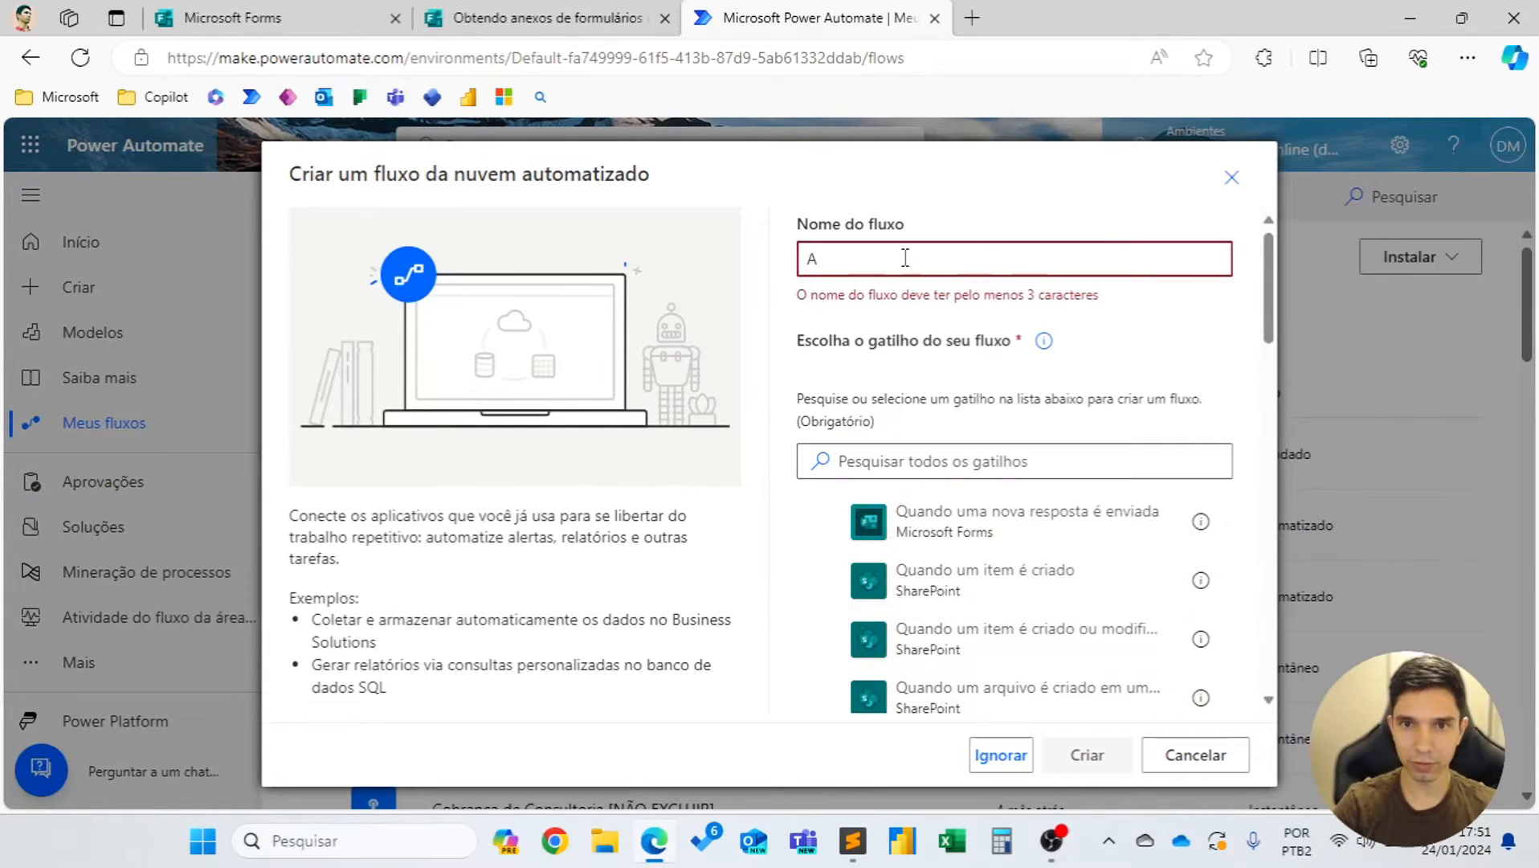
text(na)
key(BackSpace)
key(BackSpace)
key(BackSpace)
text(Ane)
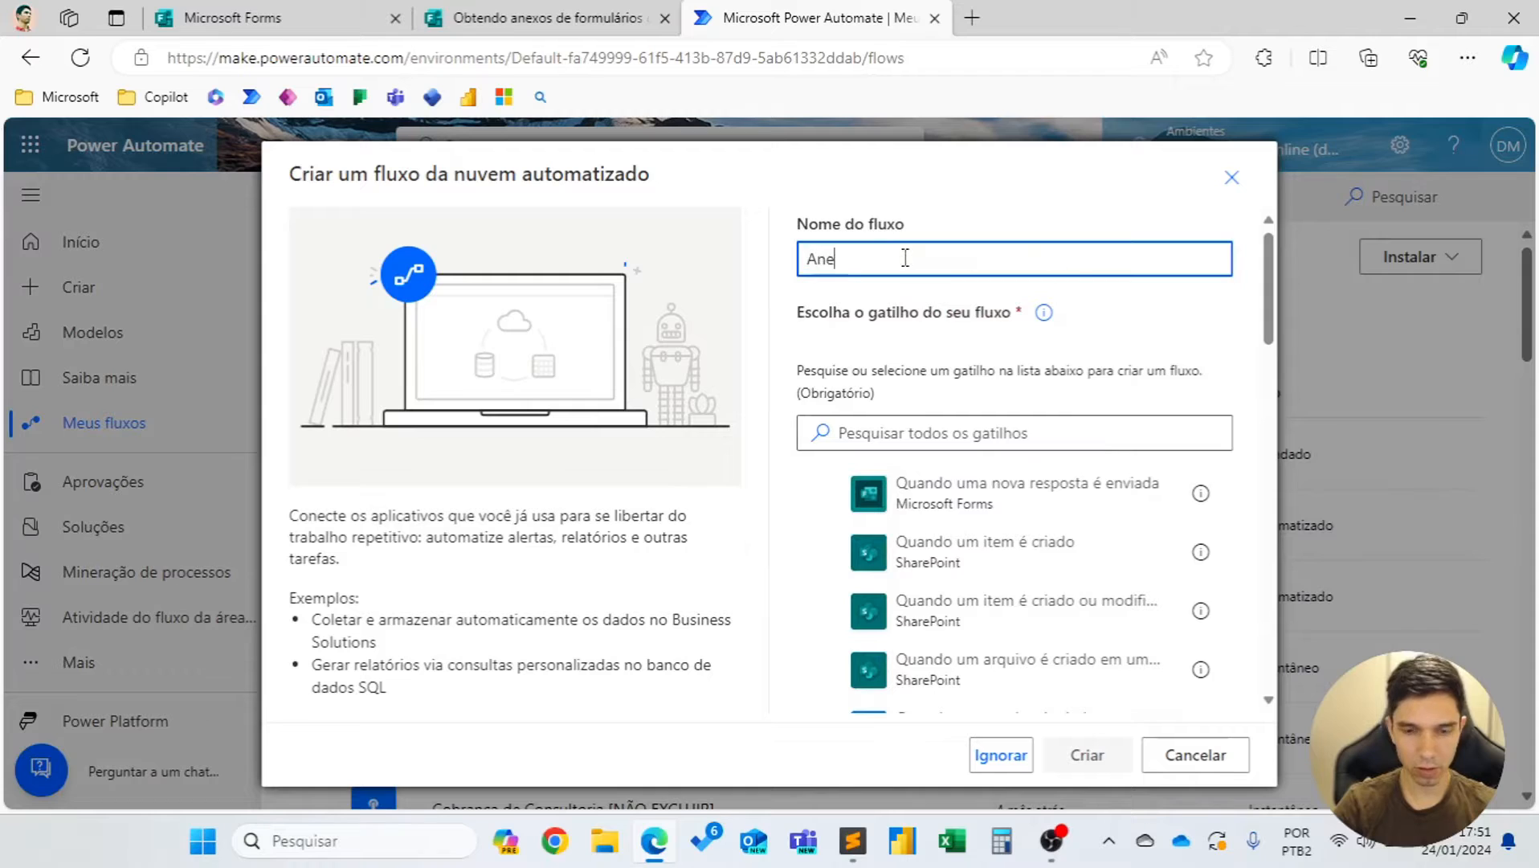
text(xos de Formu)
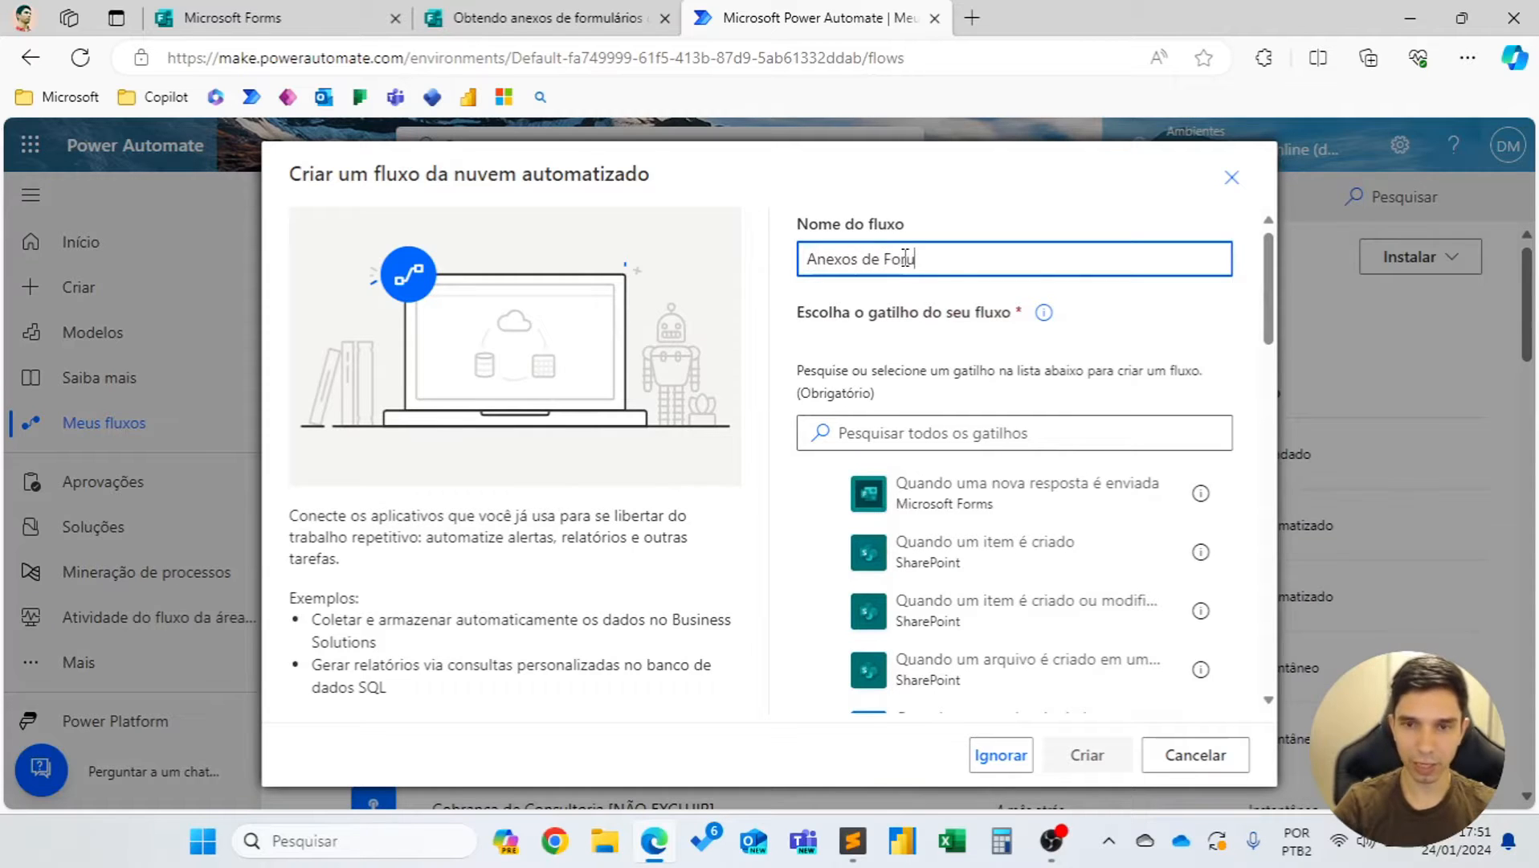
key(BackSpace)
text(mulário)
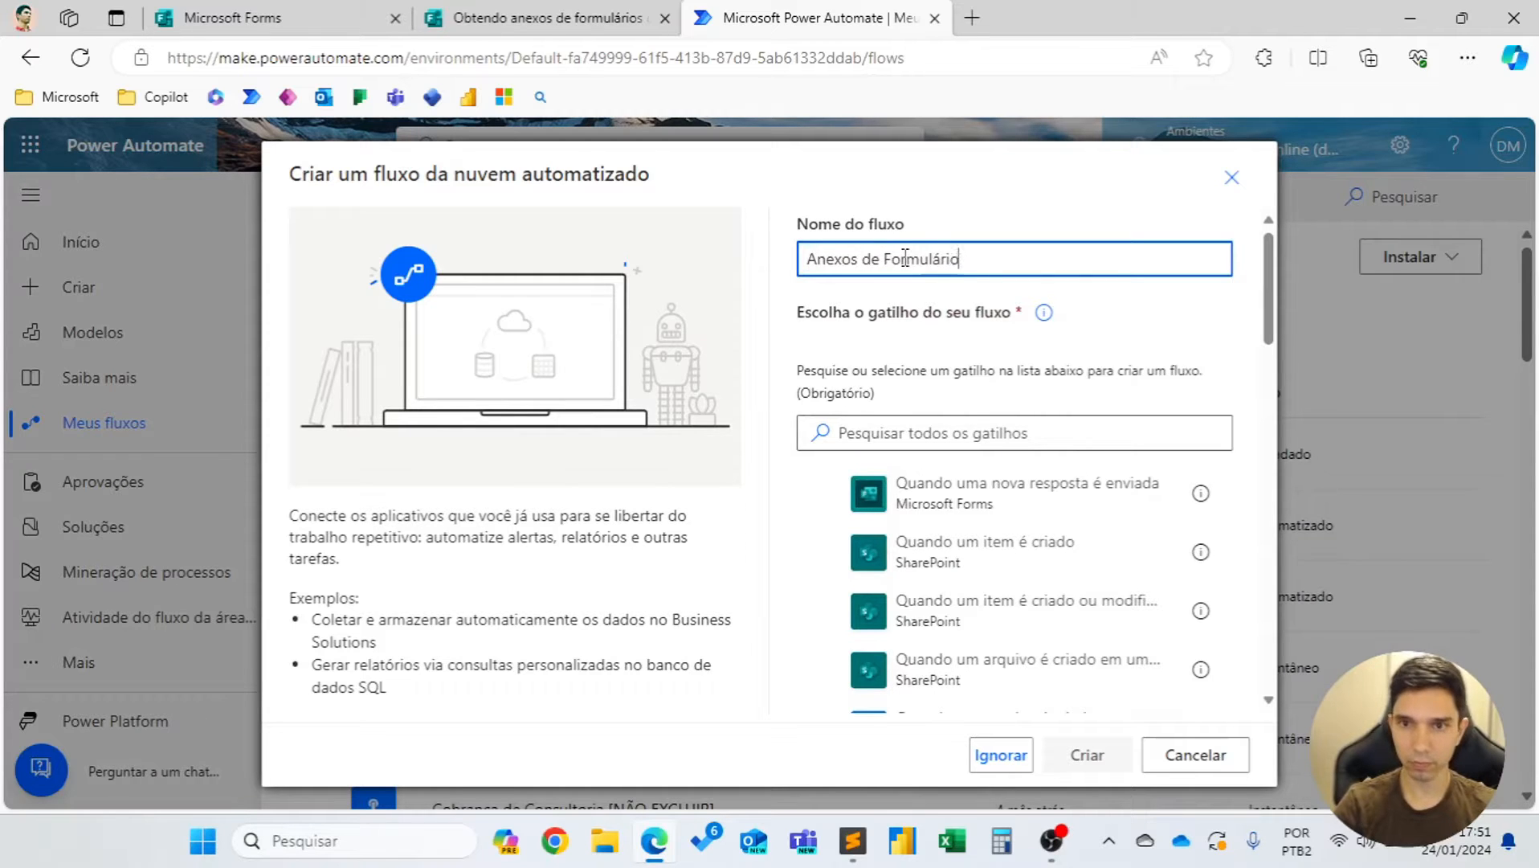
text(s de Grupo)
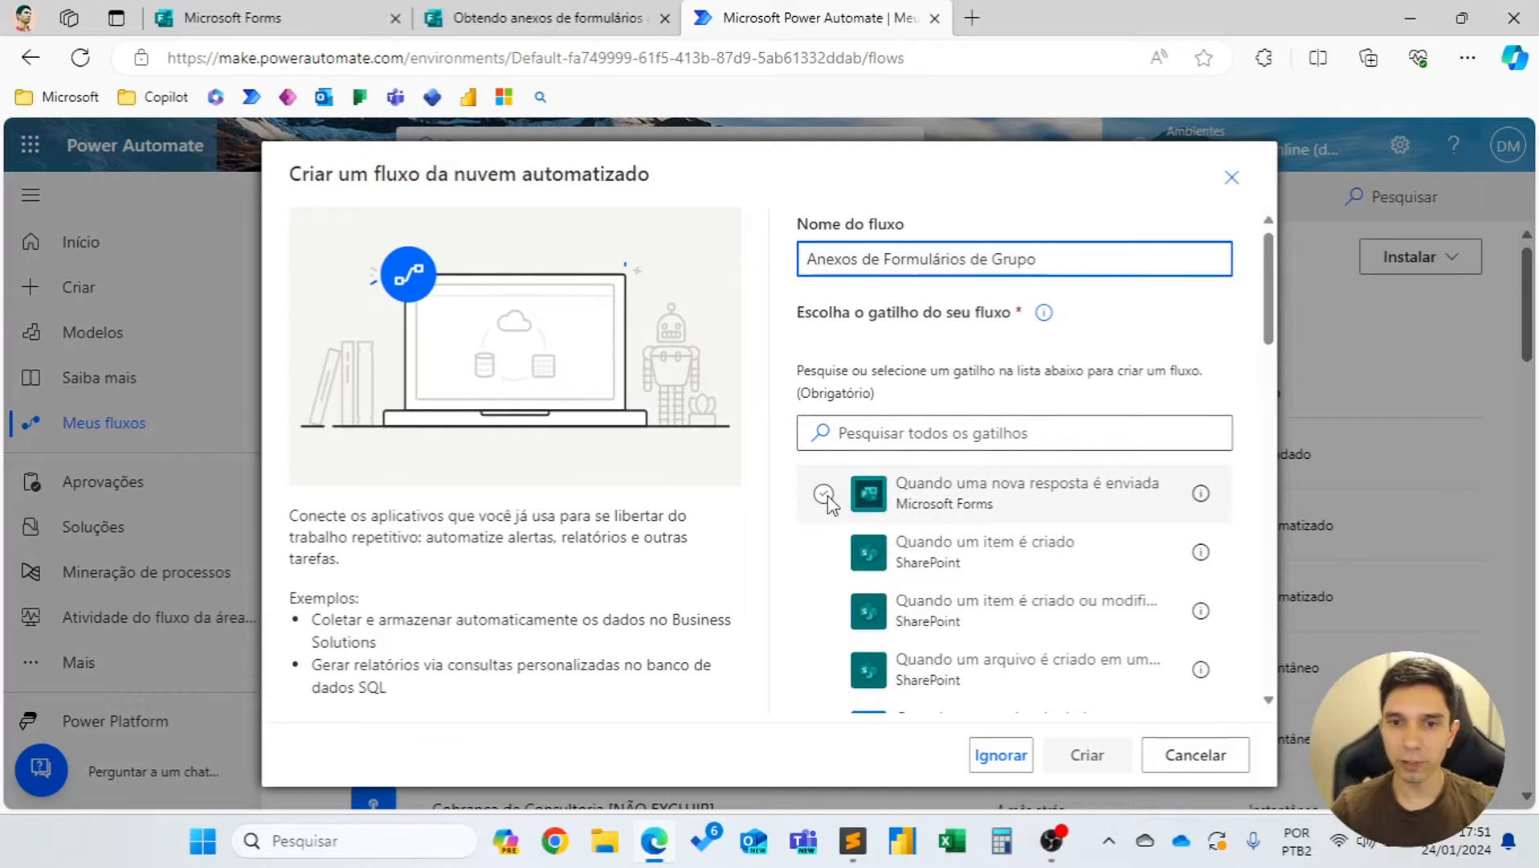
Create the flow with the Microsoft Forms trigger "Quando uma nova resposta é enviada" and turn off the new designer.
click(826, 498)
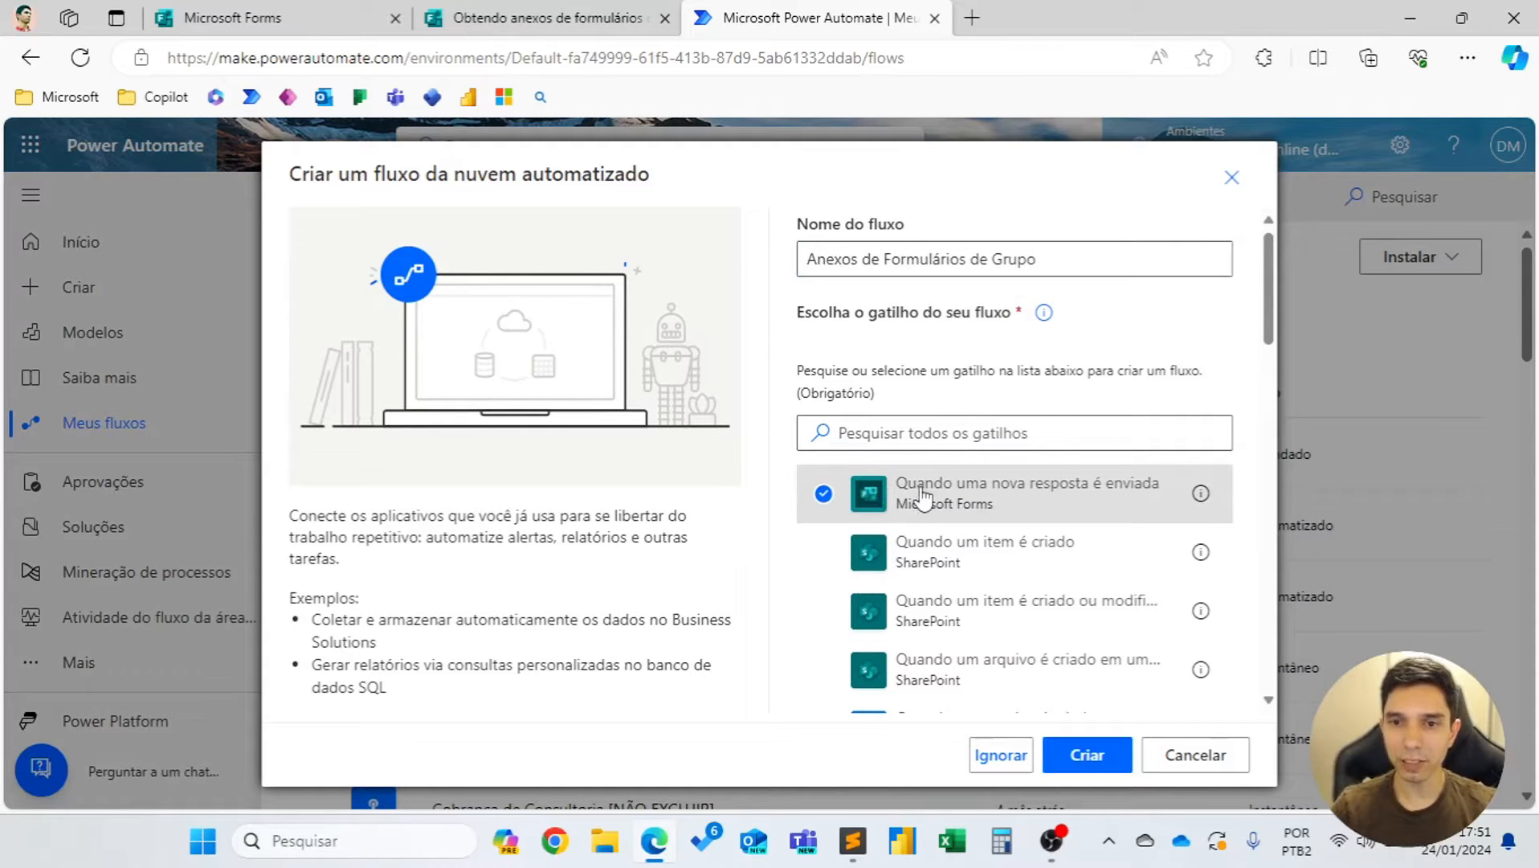
click(1098, 754)
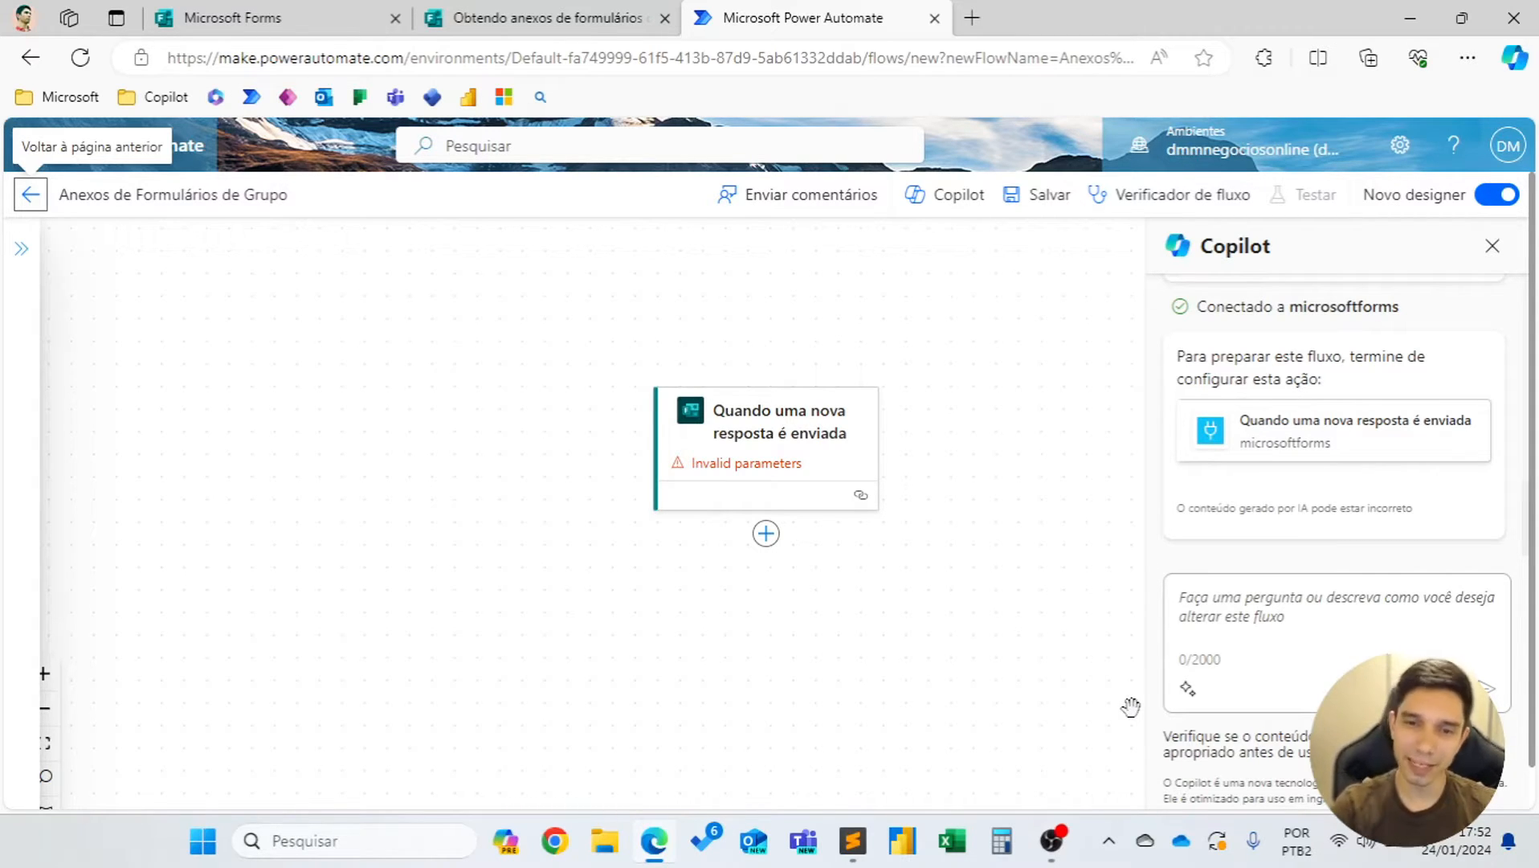
click(1498, 201)
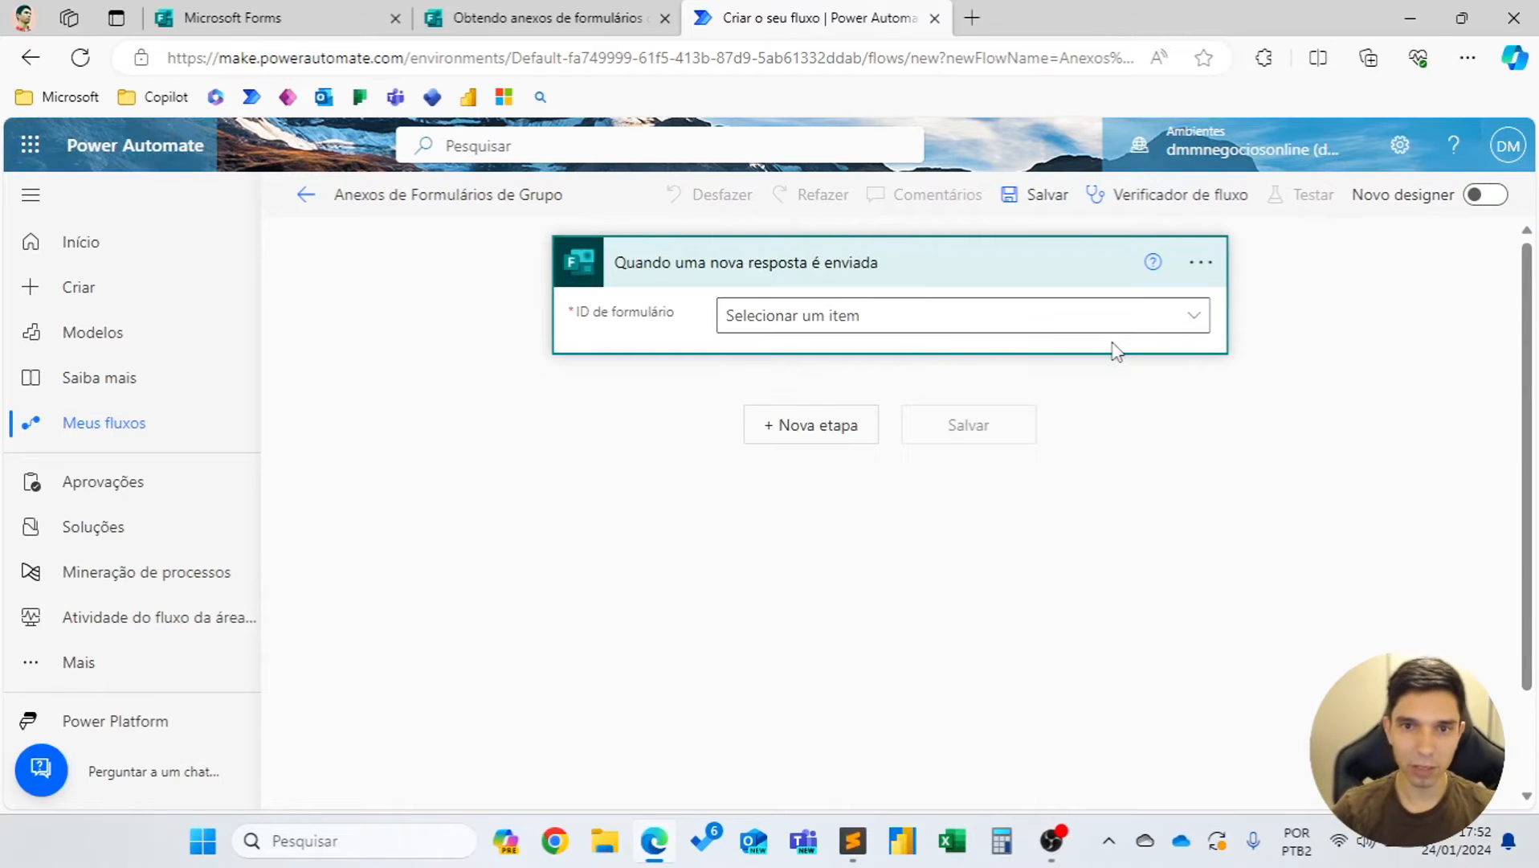
Look through the trigger's available form IDs for the group form "Obtendo anexos de formulários de grupo".
click(1195, 326)
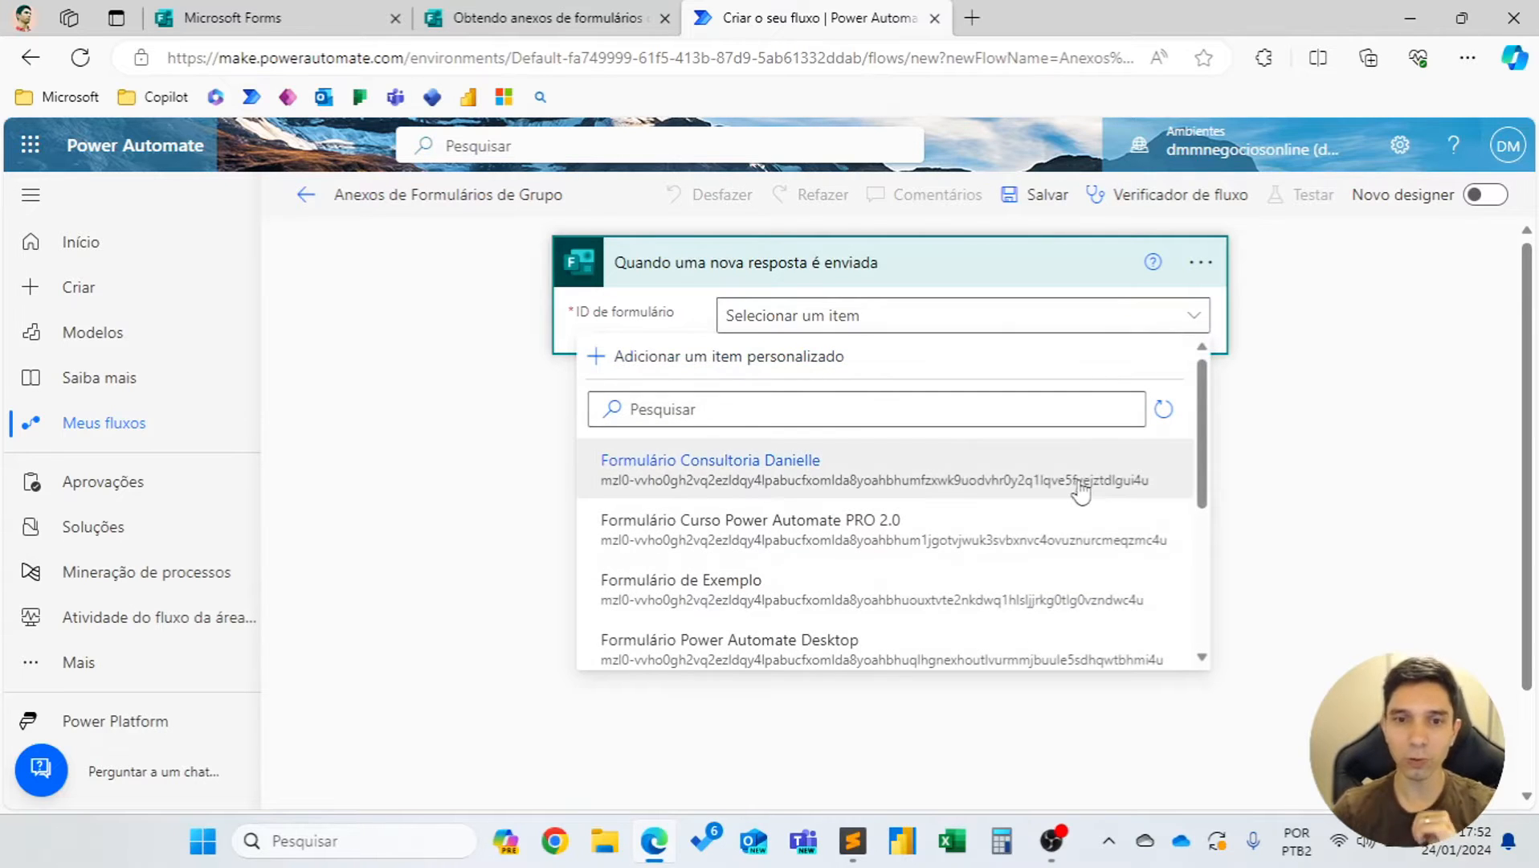
scroll(1081, 495, down, 3)
click(594, 16)
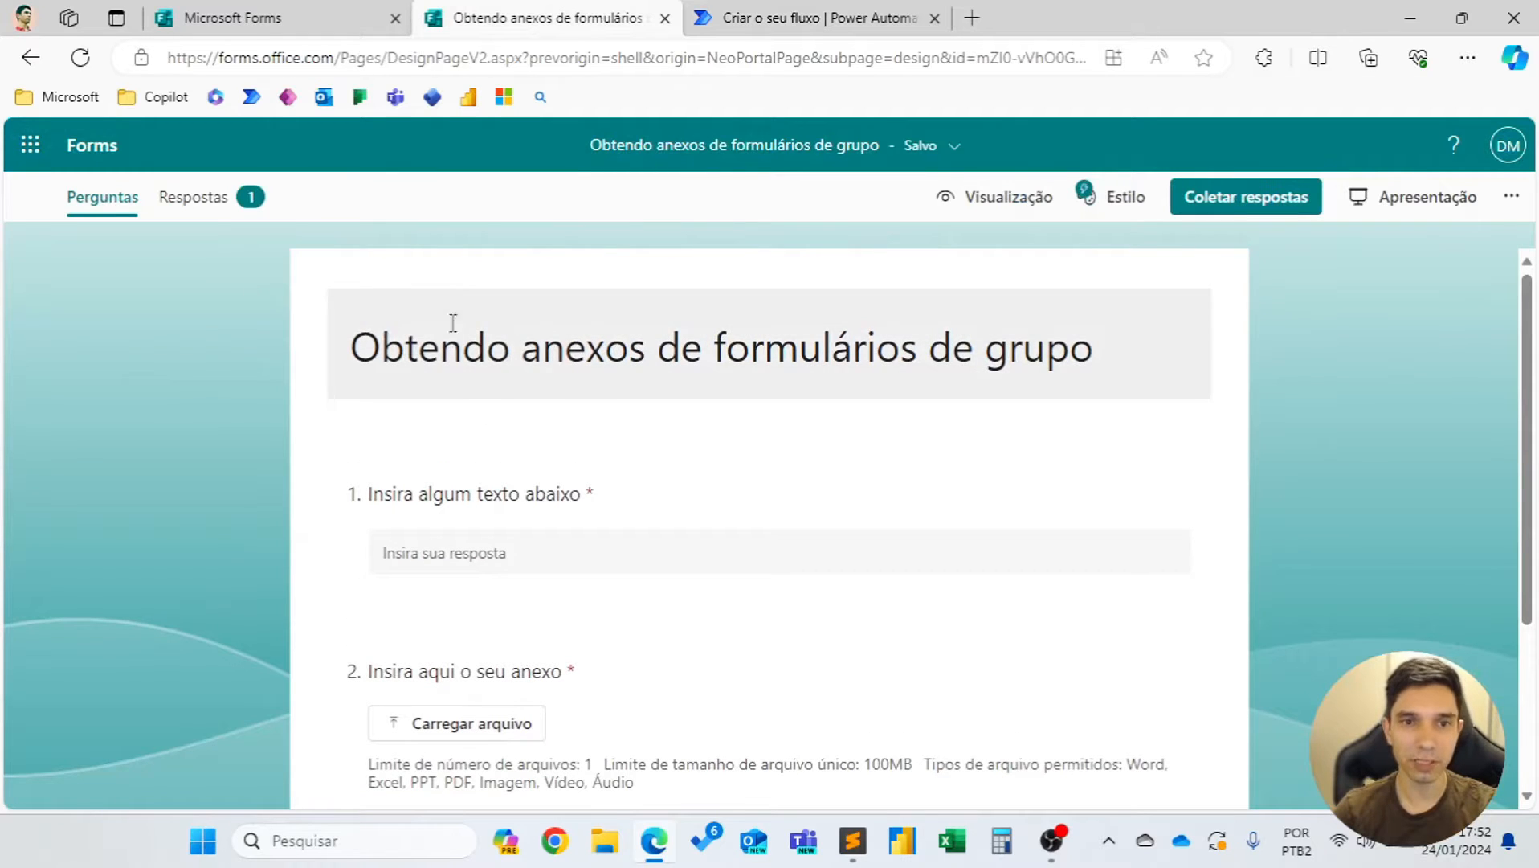
click(759, 26)
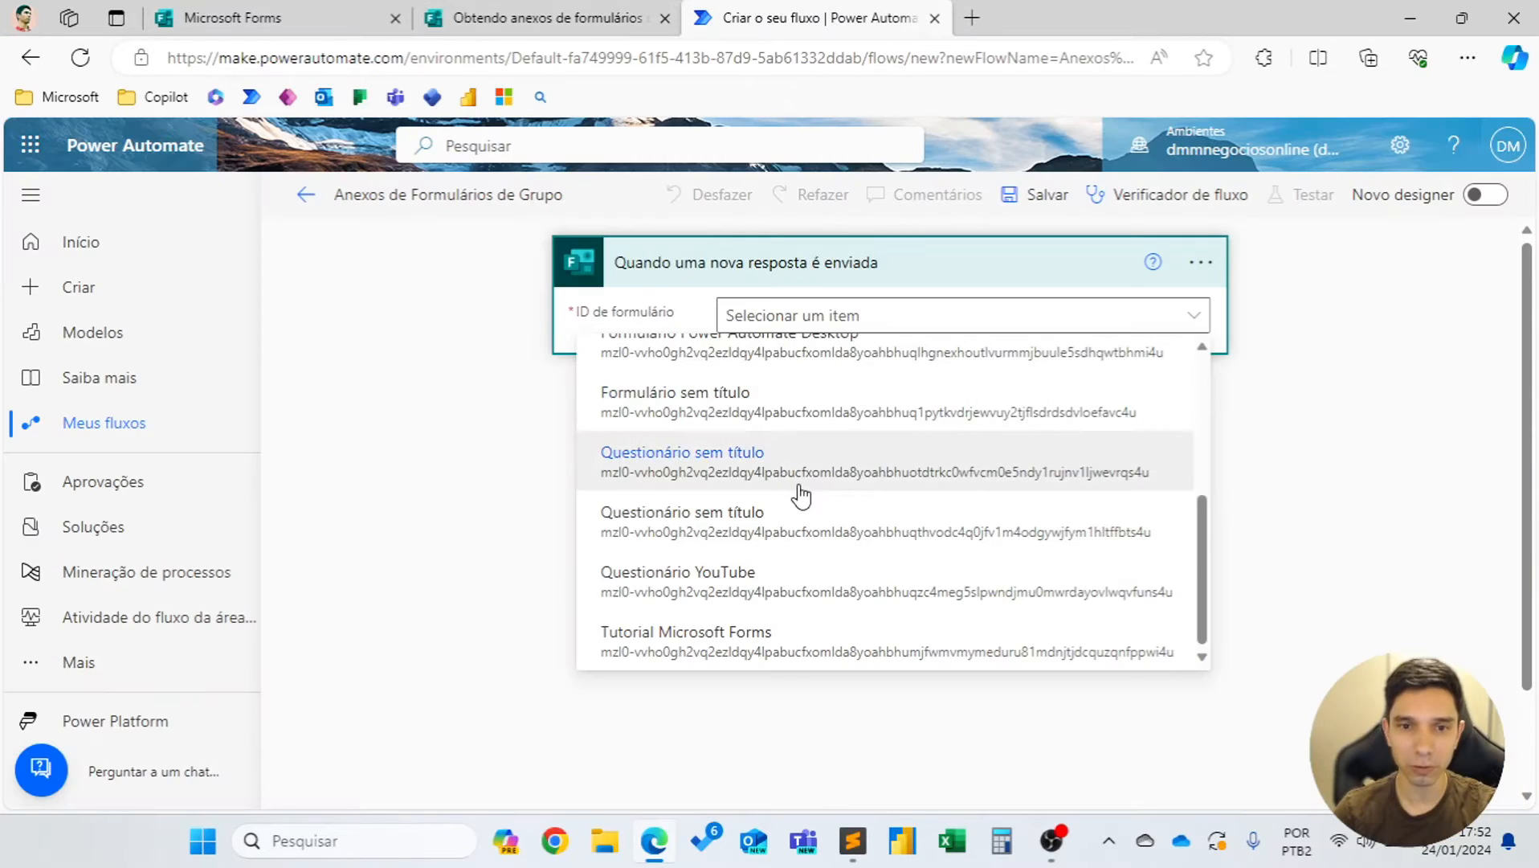
scroll(802, 488, up, 5)
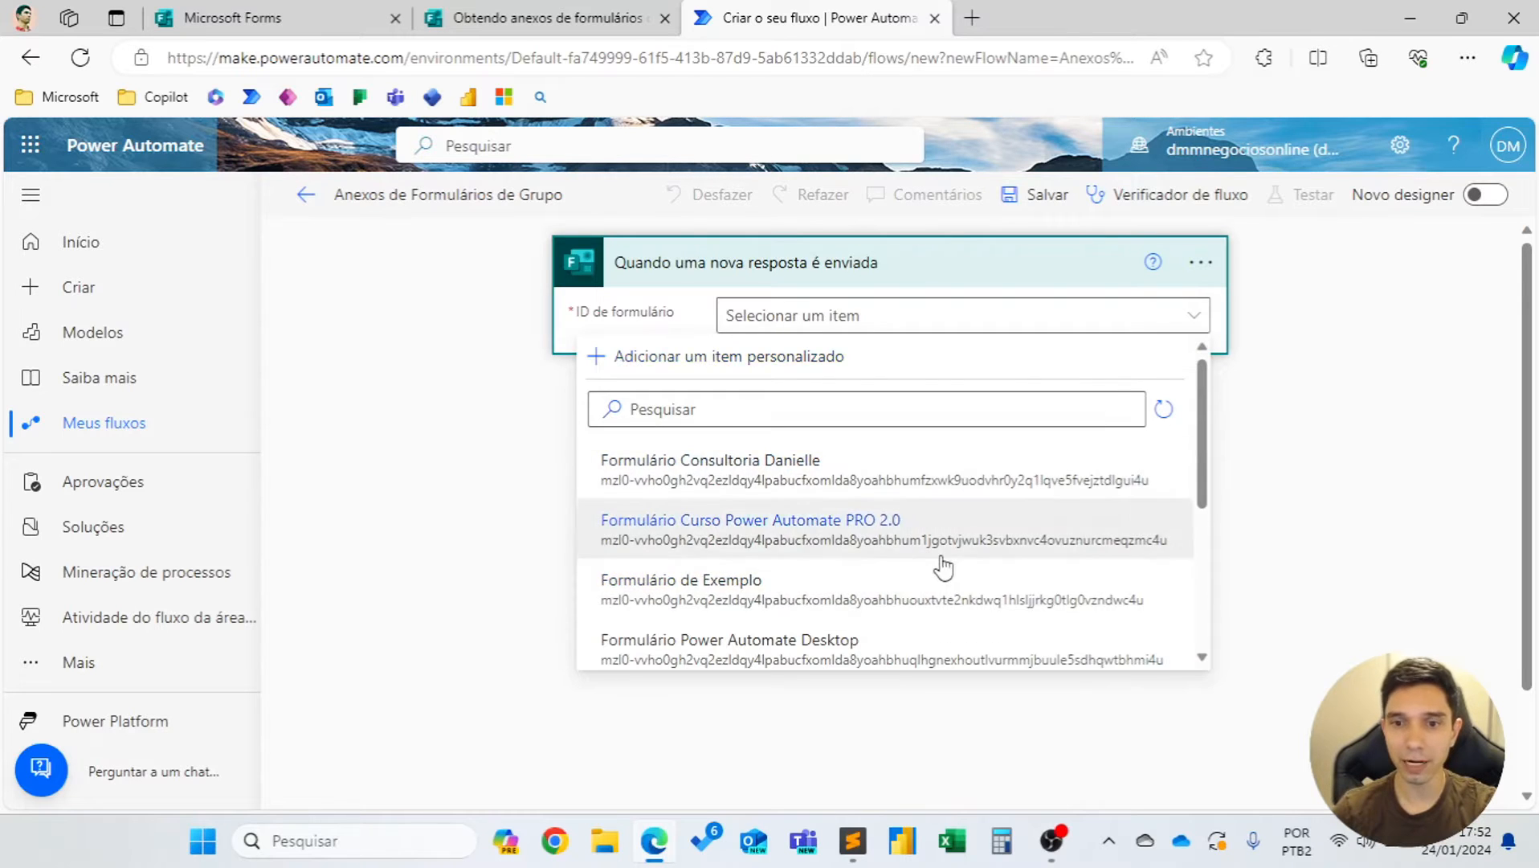
scroll(944, 562, down, 3)
scroll(1149, 400, up, 2)
click(1164, 358)
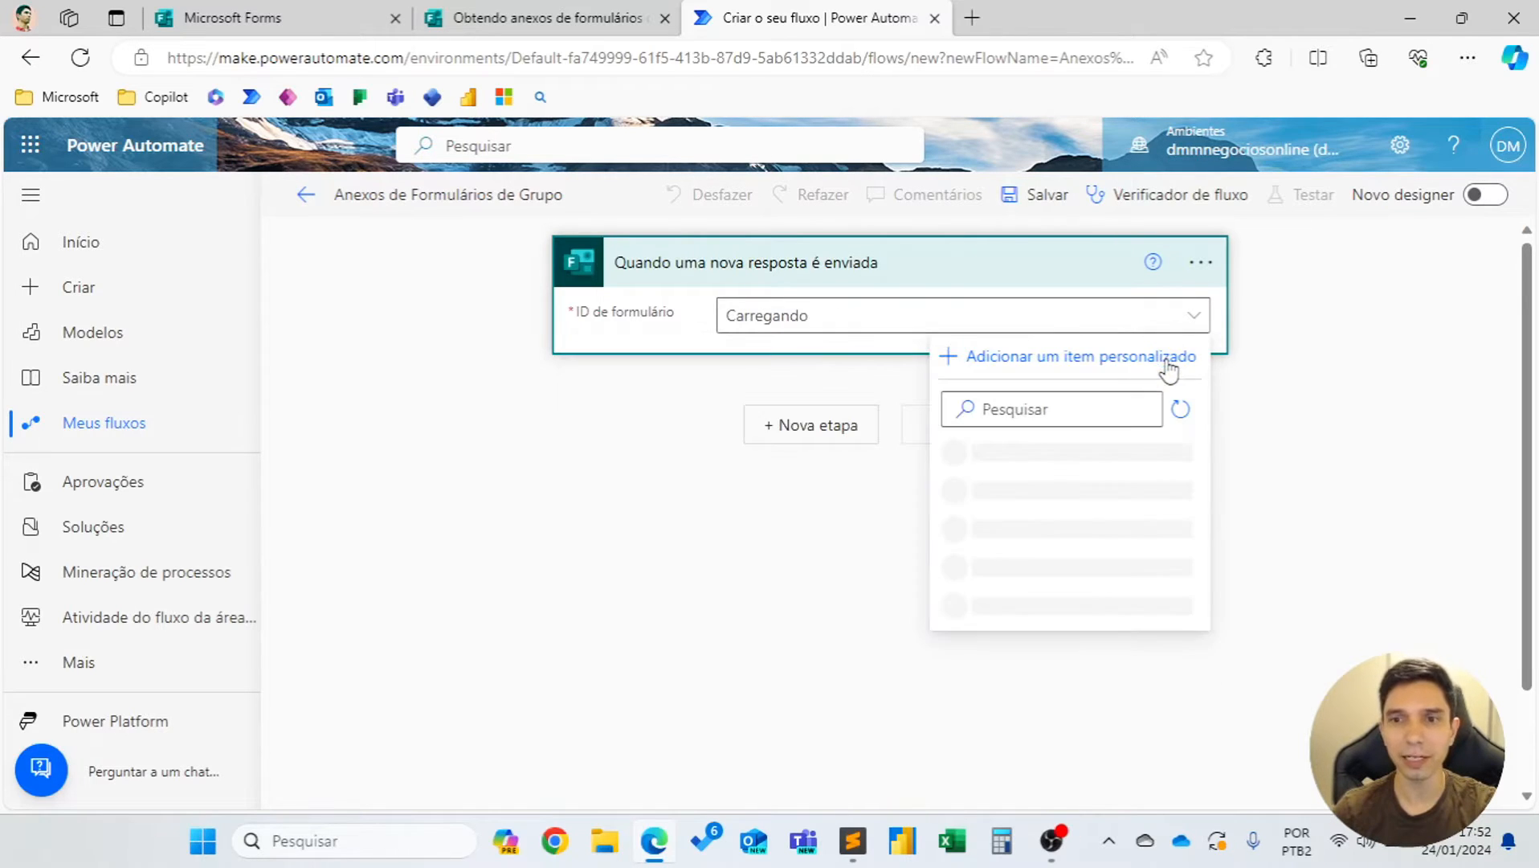
scroll(900, 533, down, 3)
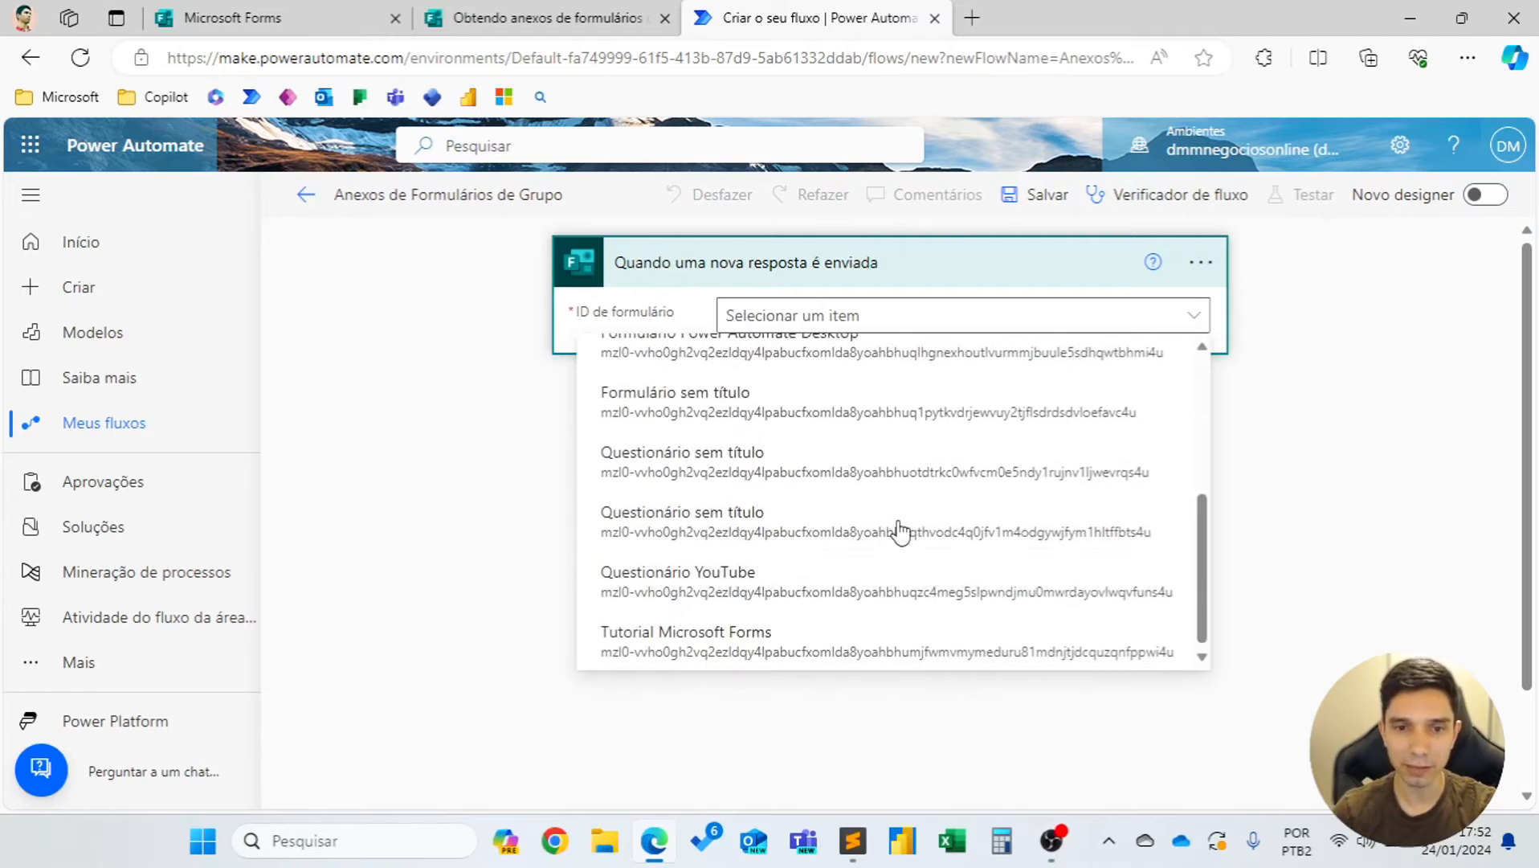
scroll(899, 530, up, 3)
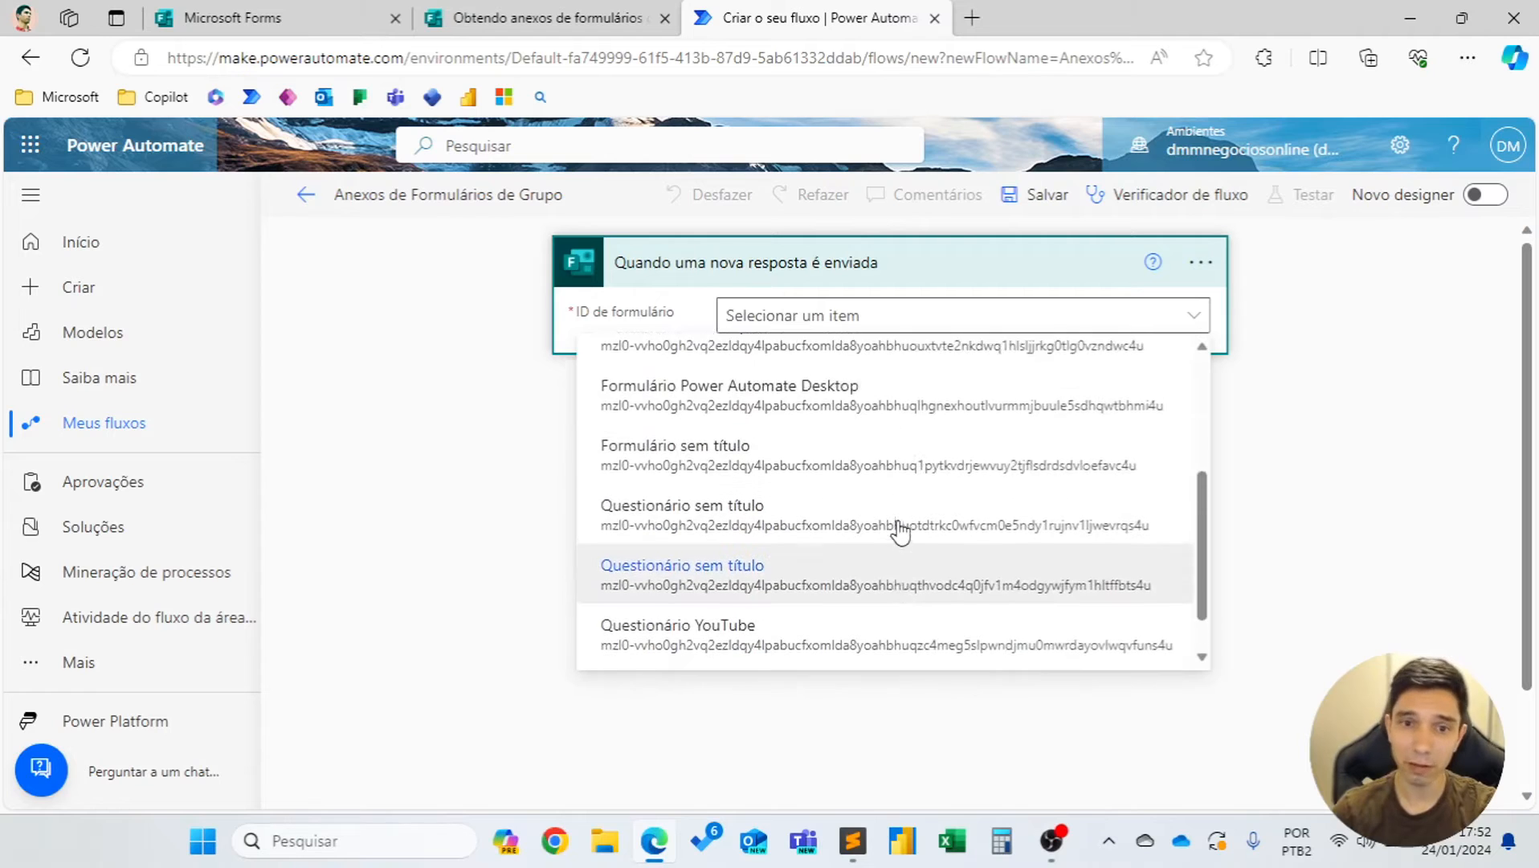
Copy the form ID that follows "id=" in the web address of the group form in Microsoft Forms.
click(568, 28)
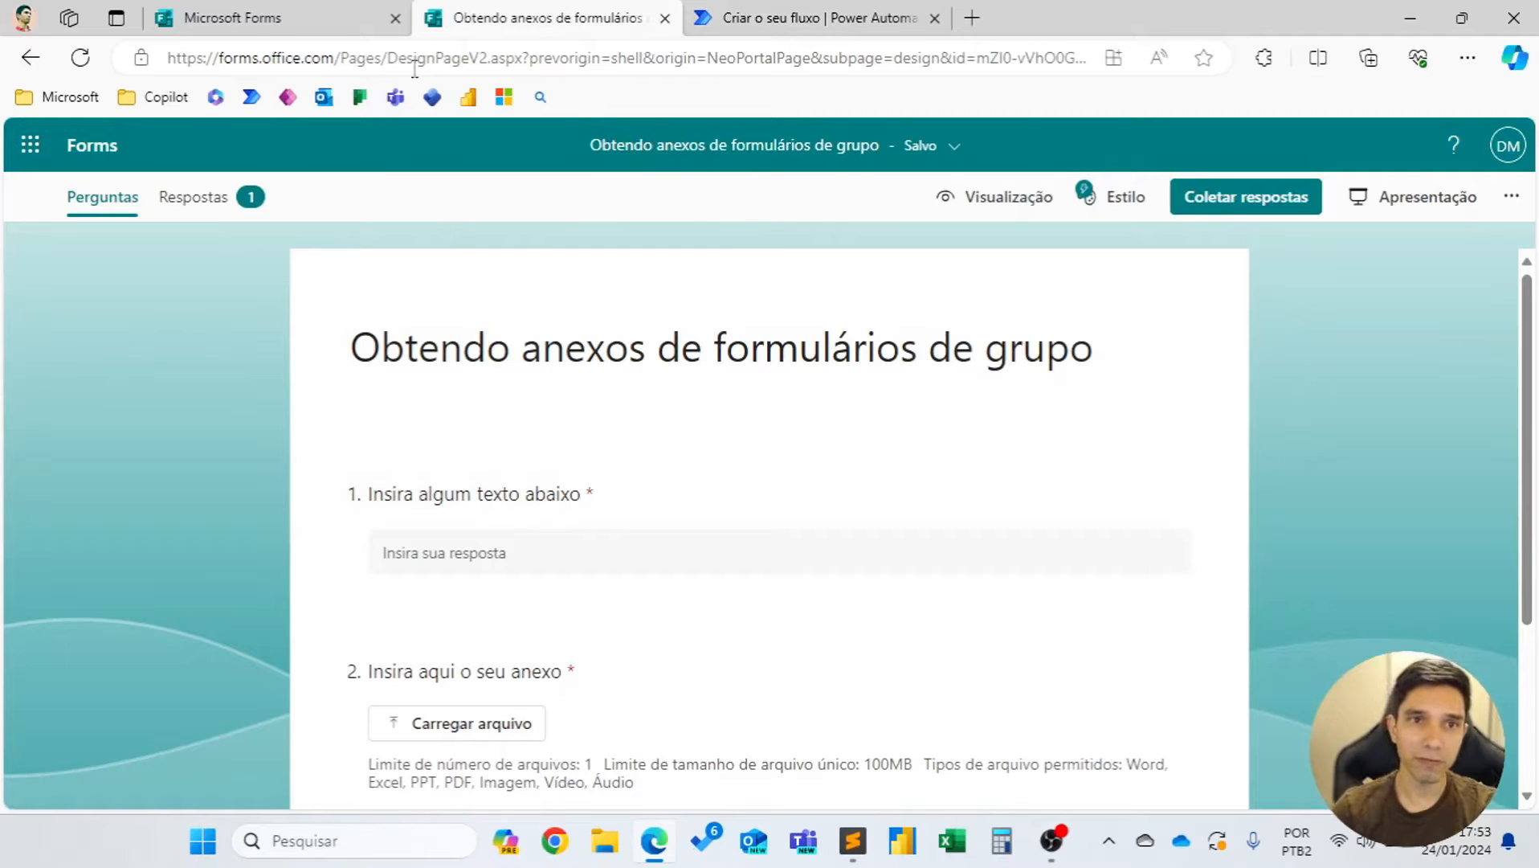
click(770, 61)
key(End)
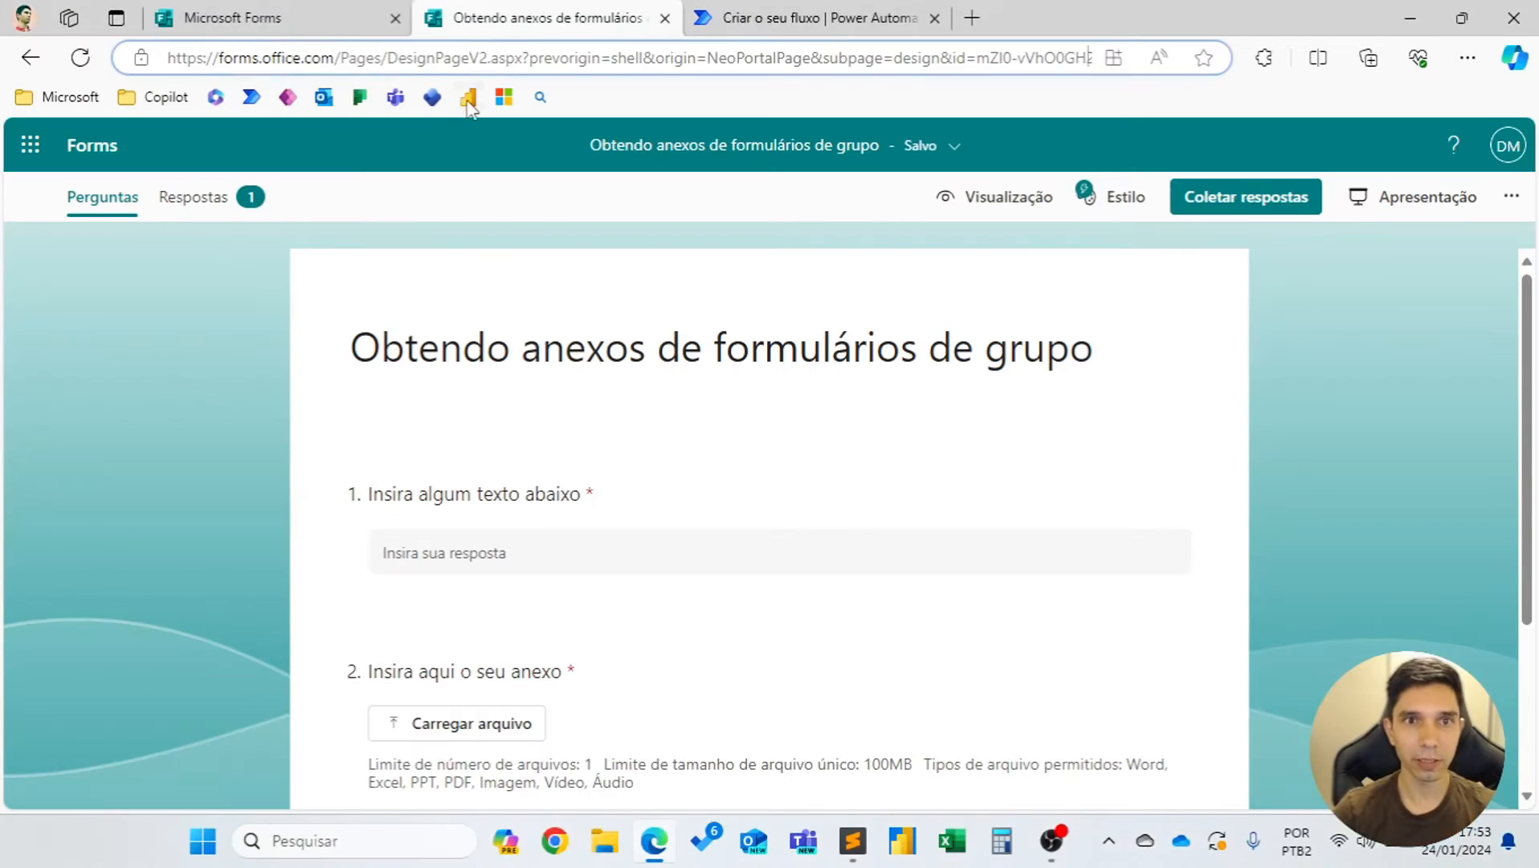
key(End)
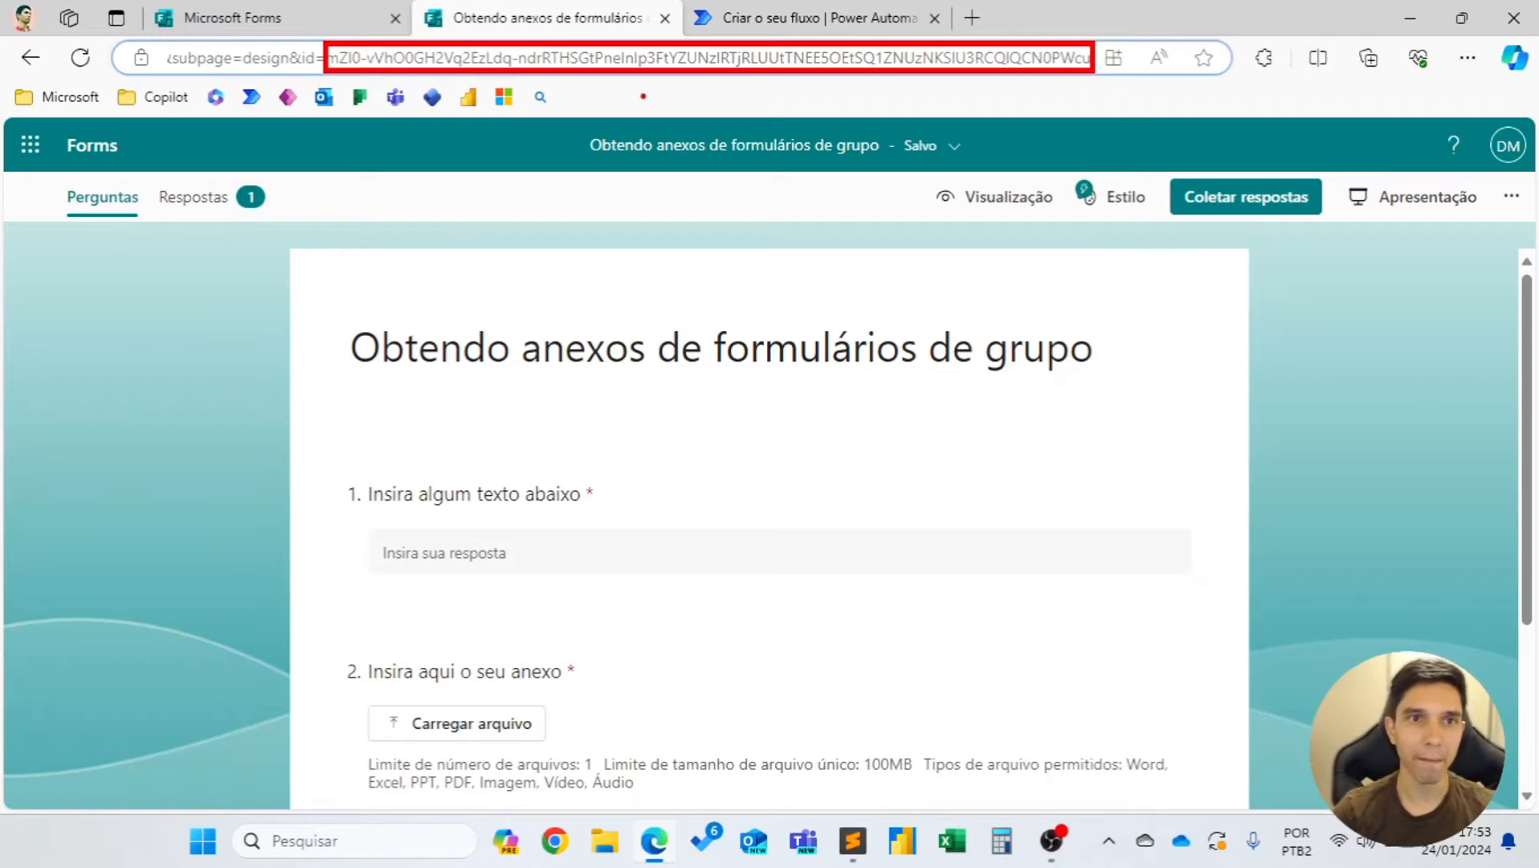
key(Escape)
click(732, 57)
key(End)
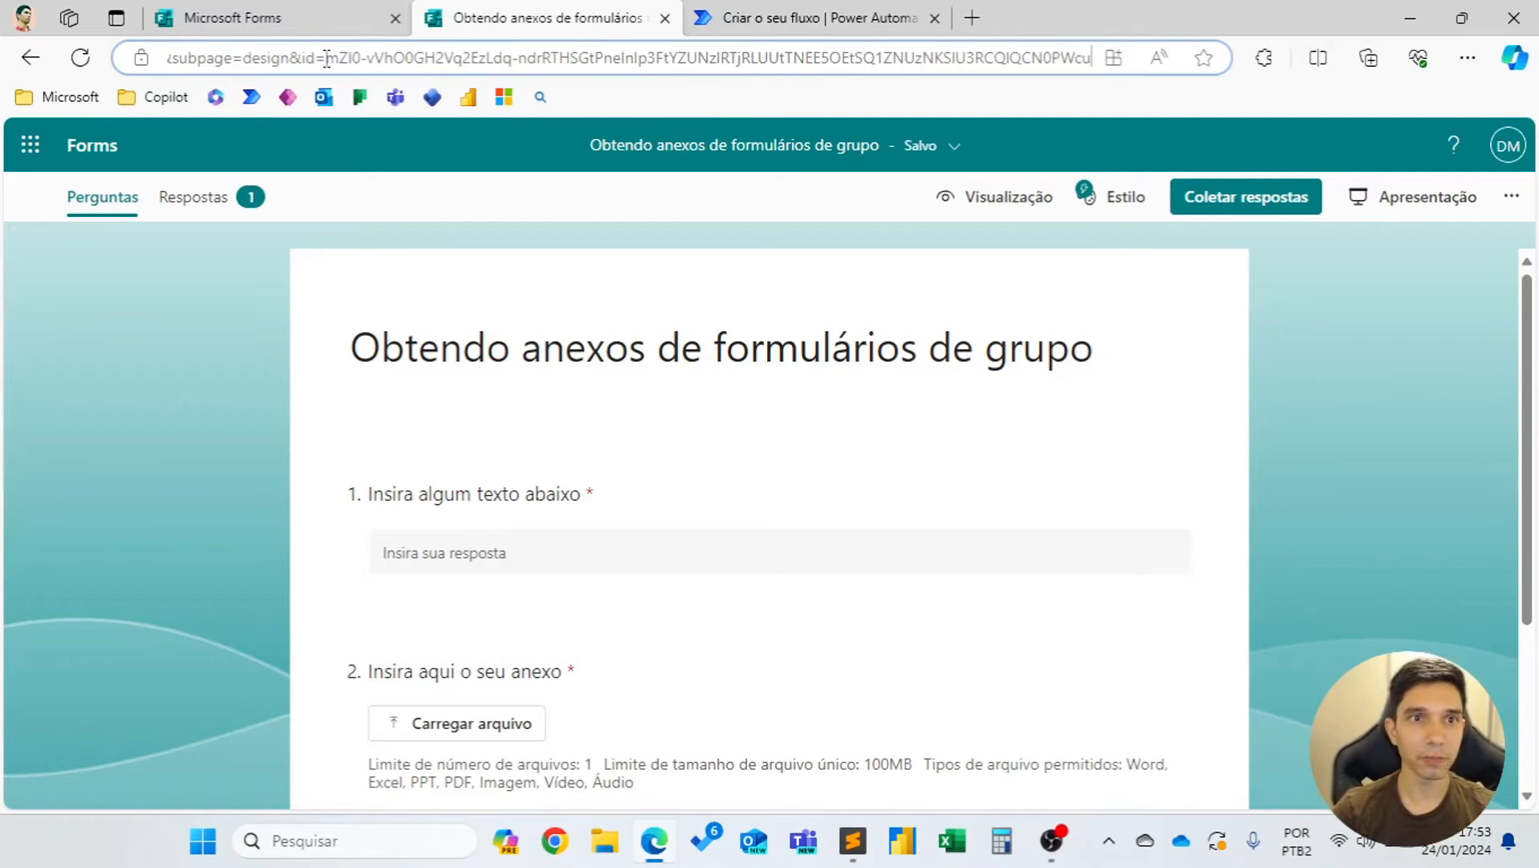
key(shift+End)
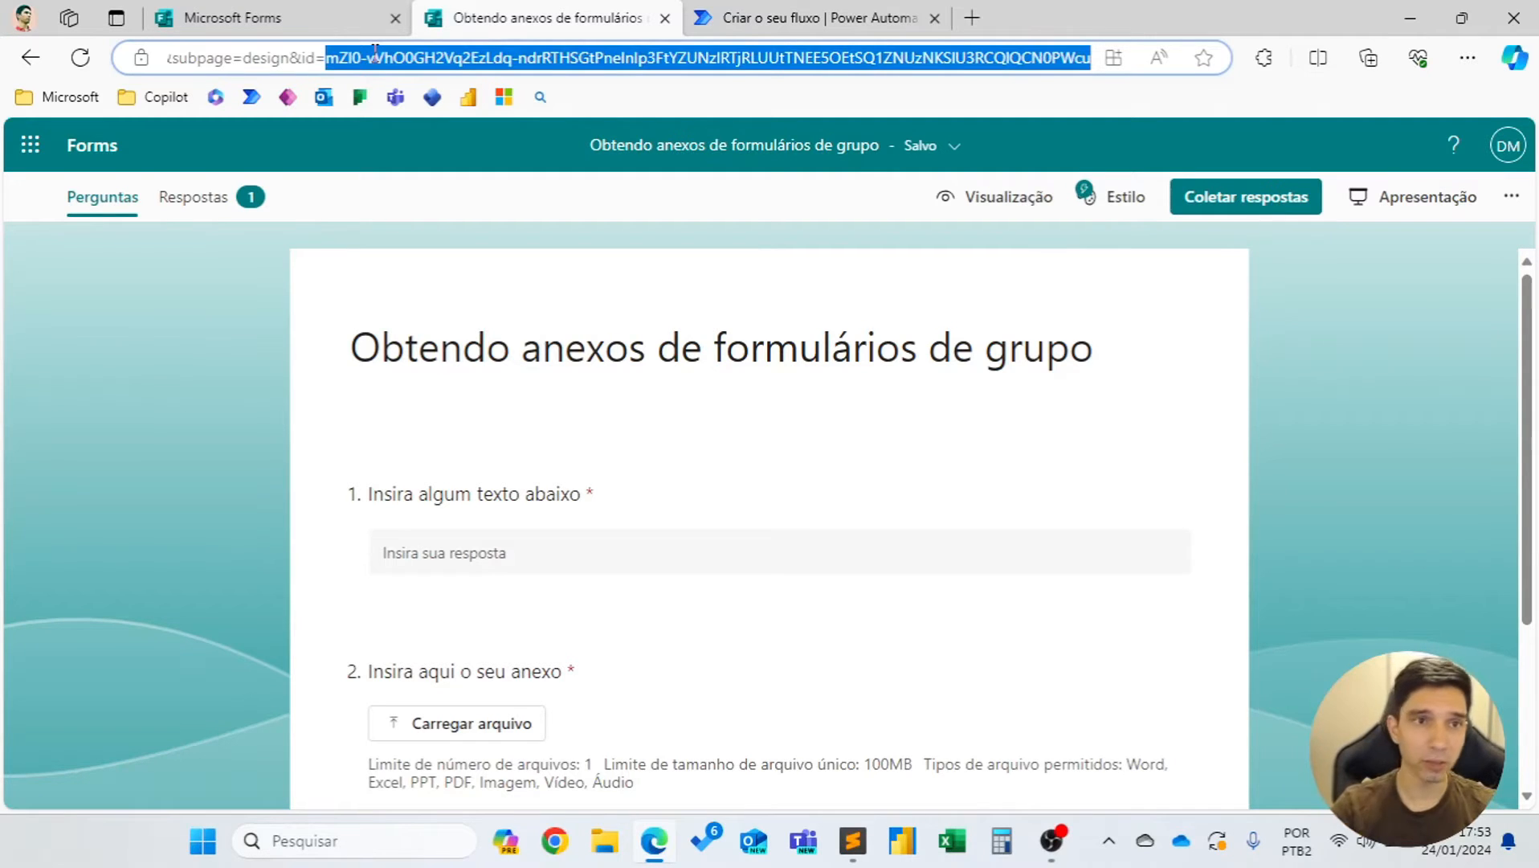
Set the trigger's form ID in Power Automate to the copied group form ID as a custom item, and collapse the trigger.
click(804, 18)
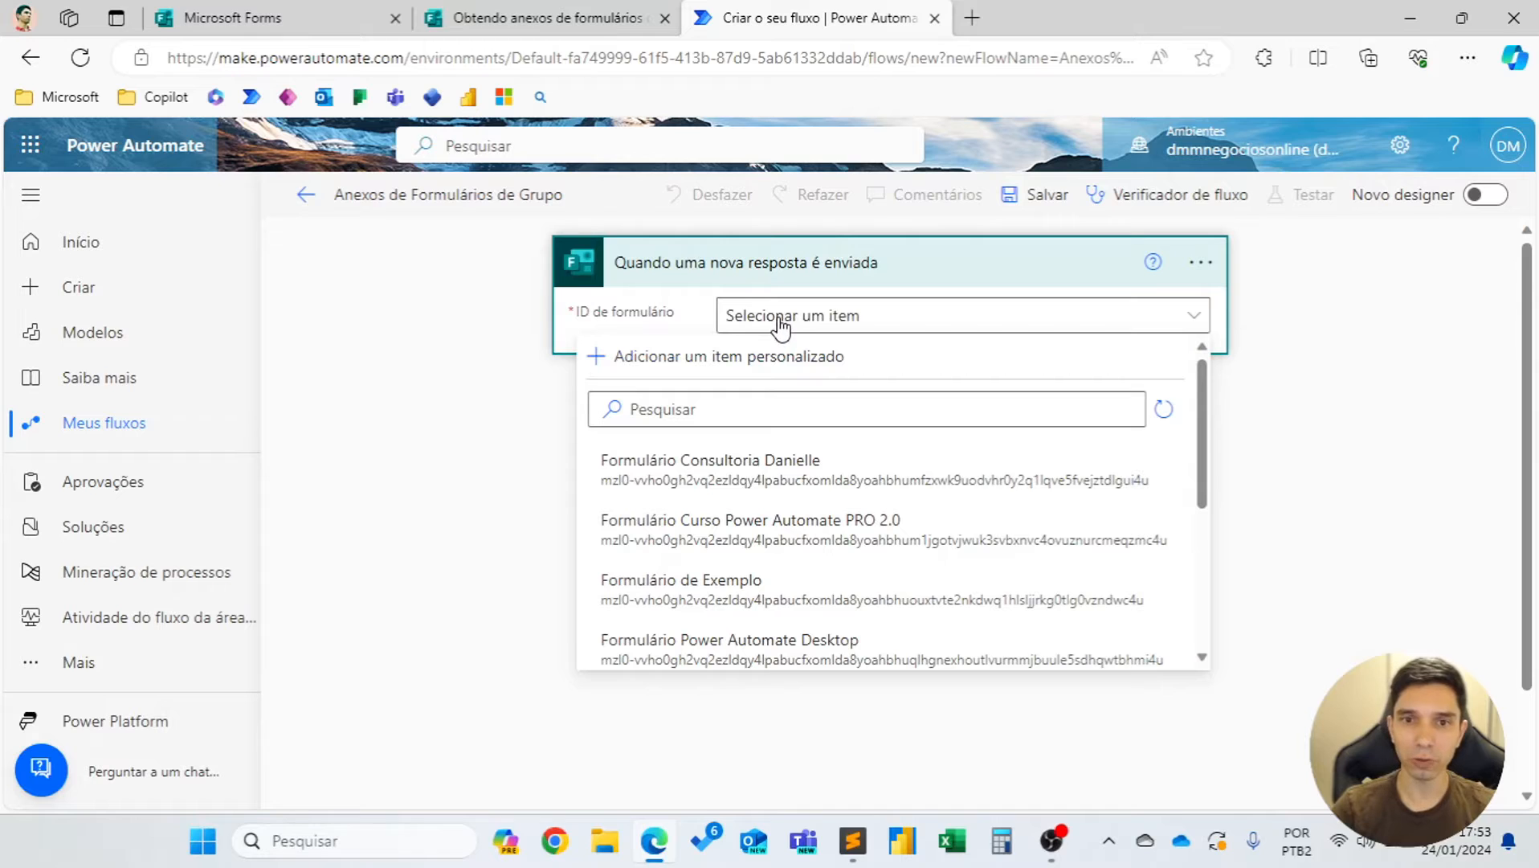
click(817, 357)
click(761, 475)
text(mZl0-vVhO0GH2Vq2EzLdq-ndrRTHSGtPneInIp3FtYZUNzlRTjRLUUtTNEE5OEtSQ1ZNUzNKSlU3RCQlQCN0PWcu)
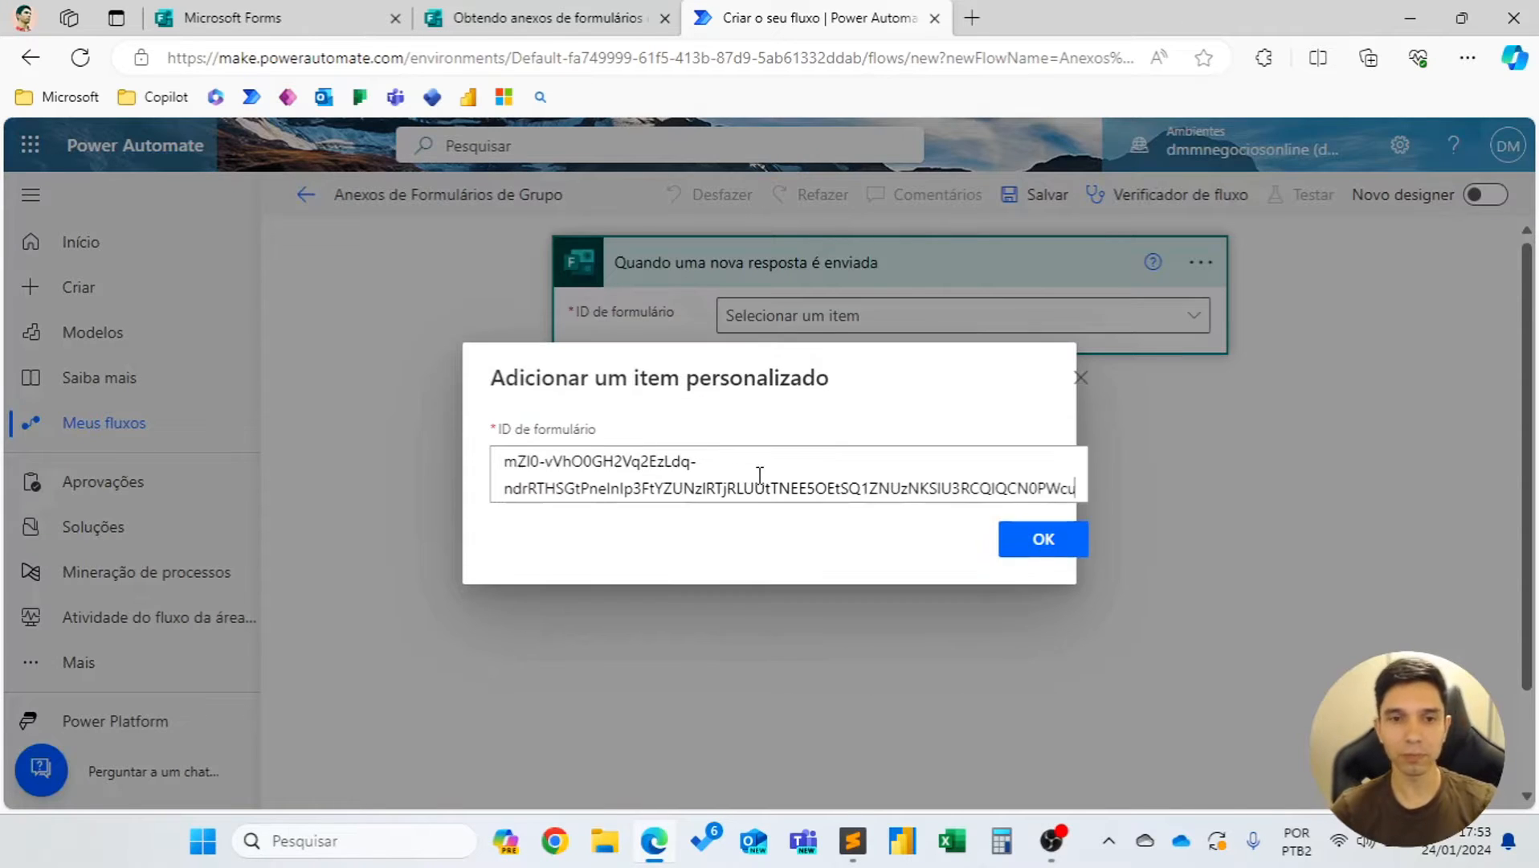
click(1024, 547)
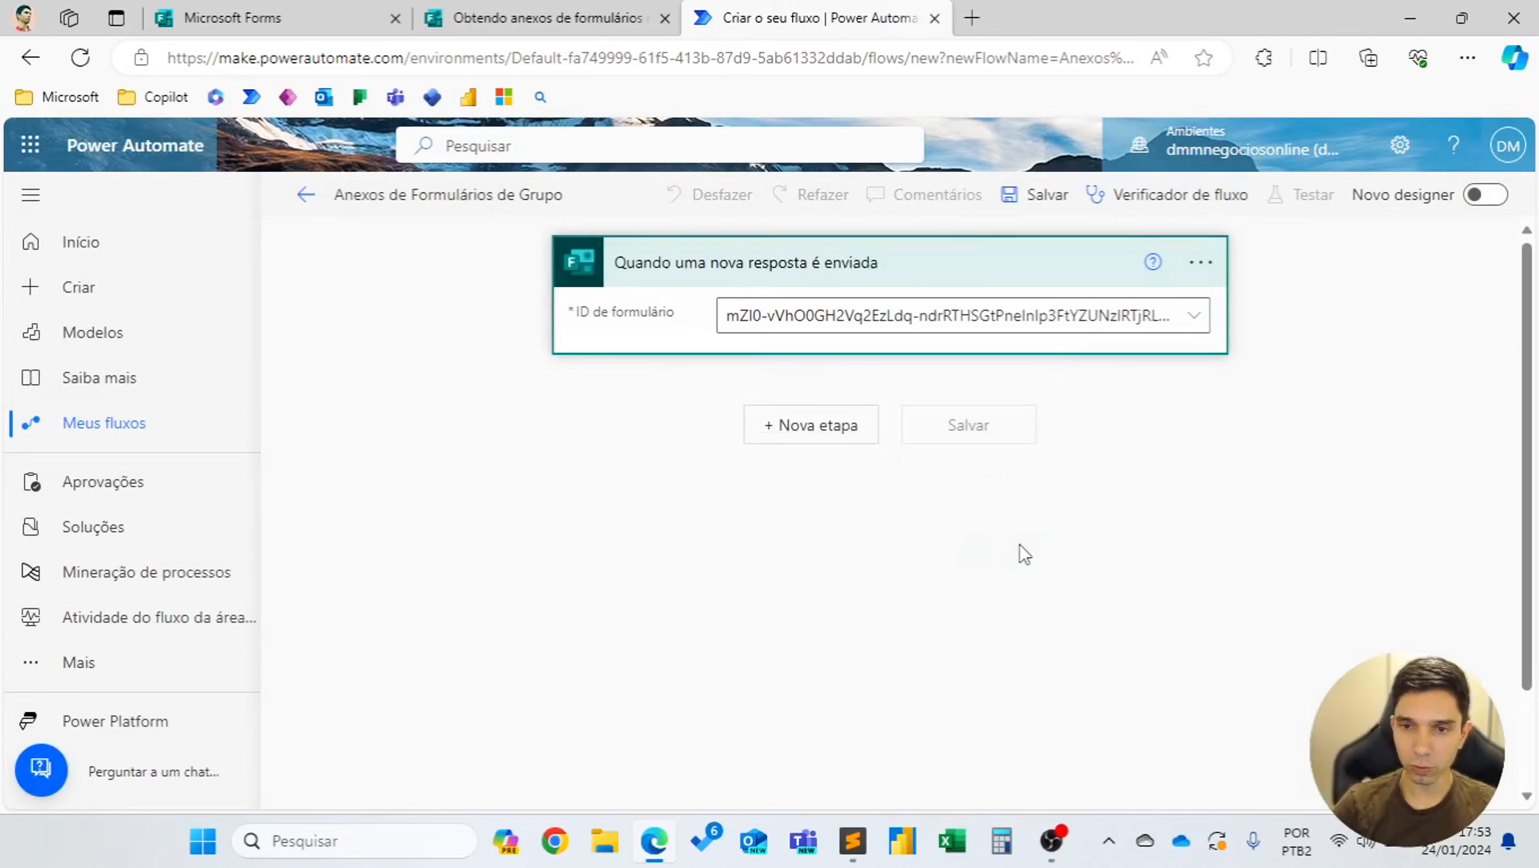
click(858, 282)
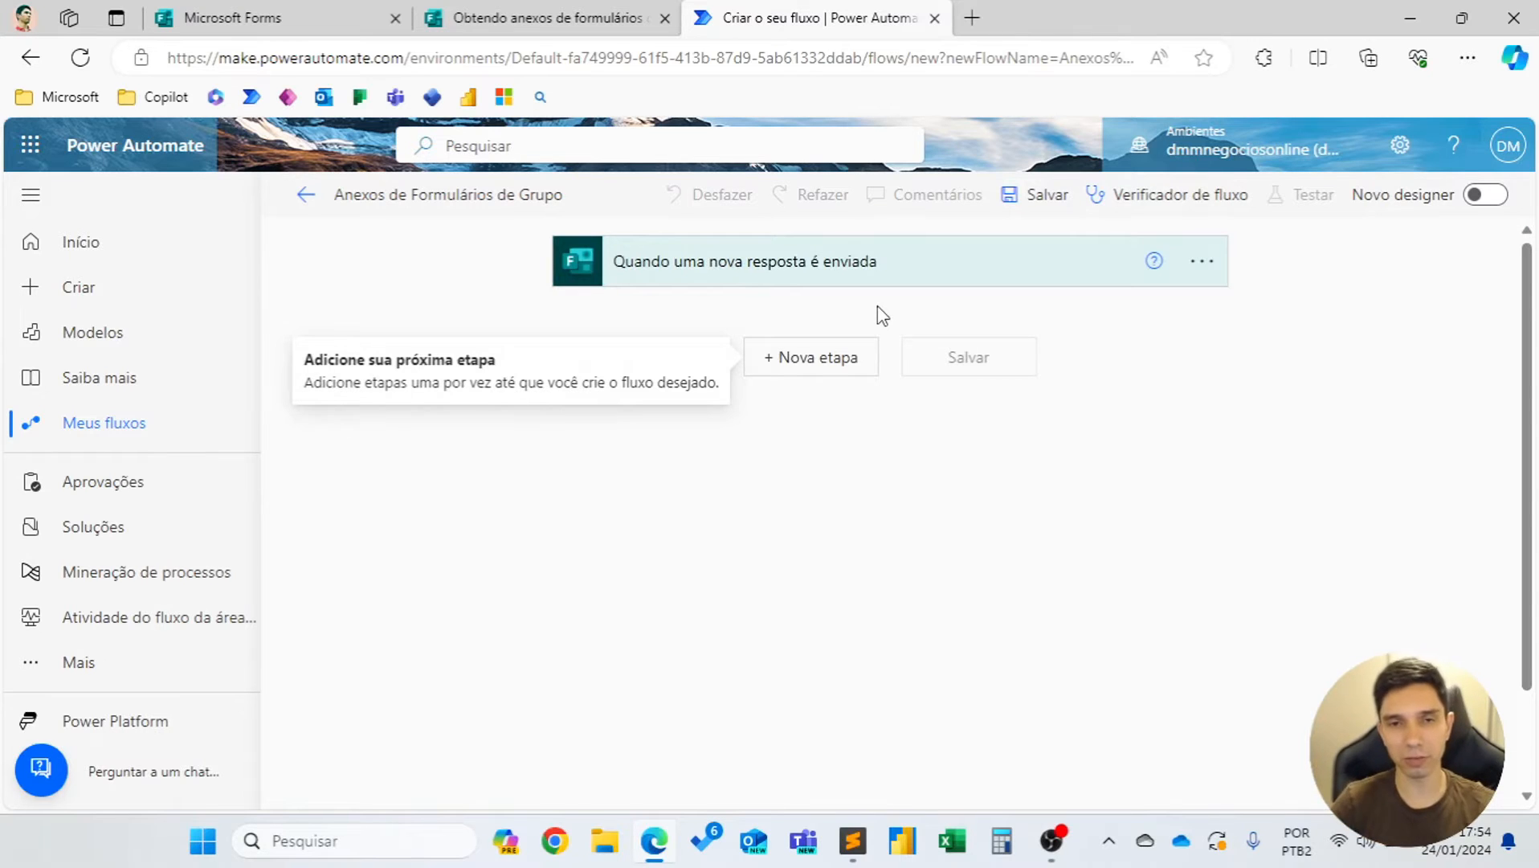
Add a new step after the trigger with the Microsoft Forms action "Obter os detalhes da resposta".
click(832, 357)
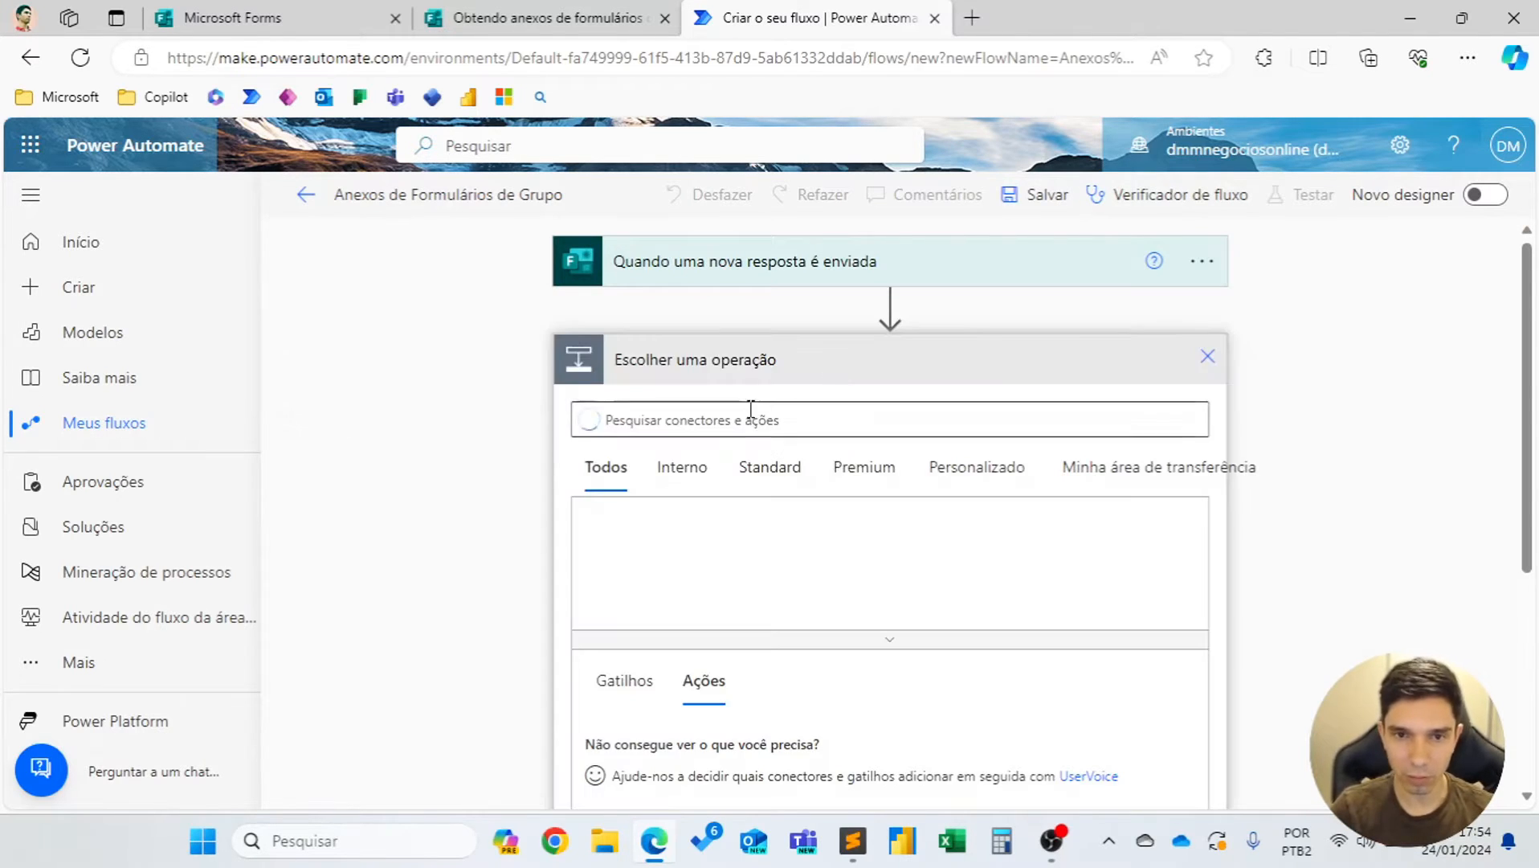
text(Form)
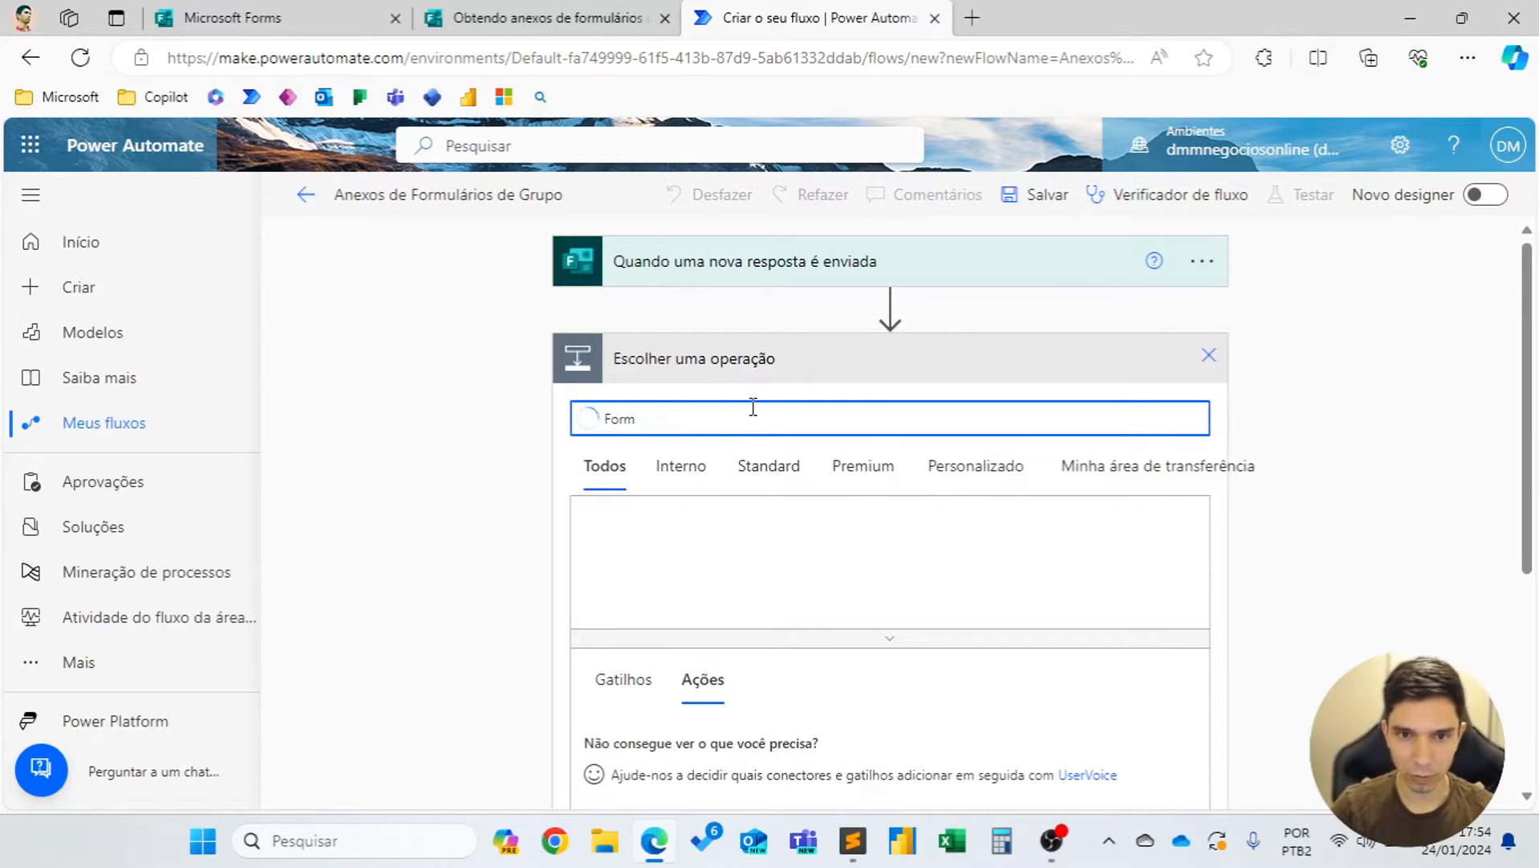
click(871, 562)
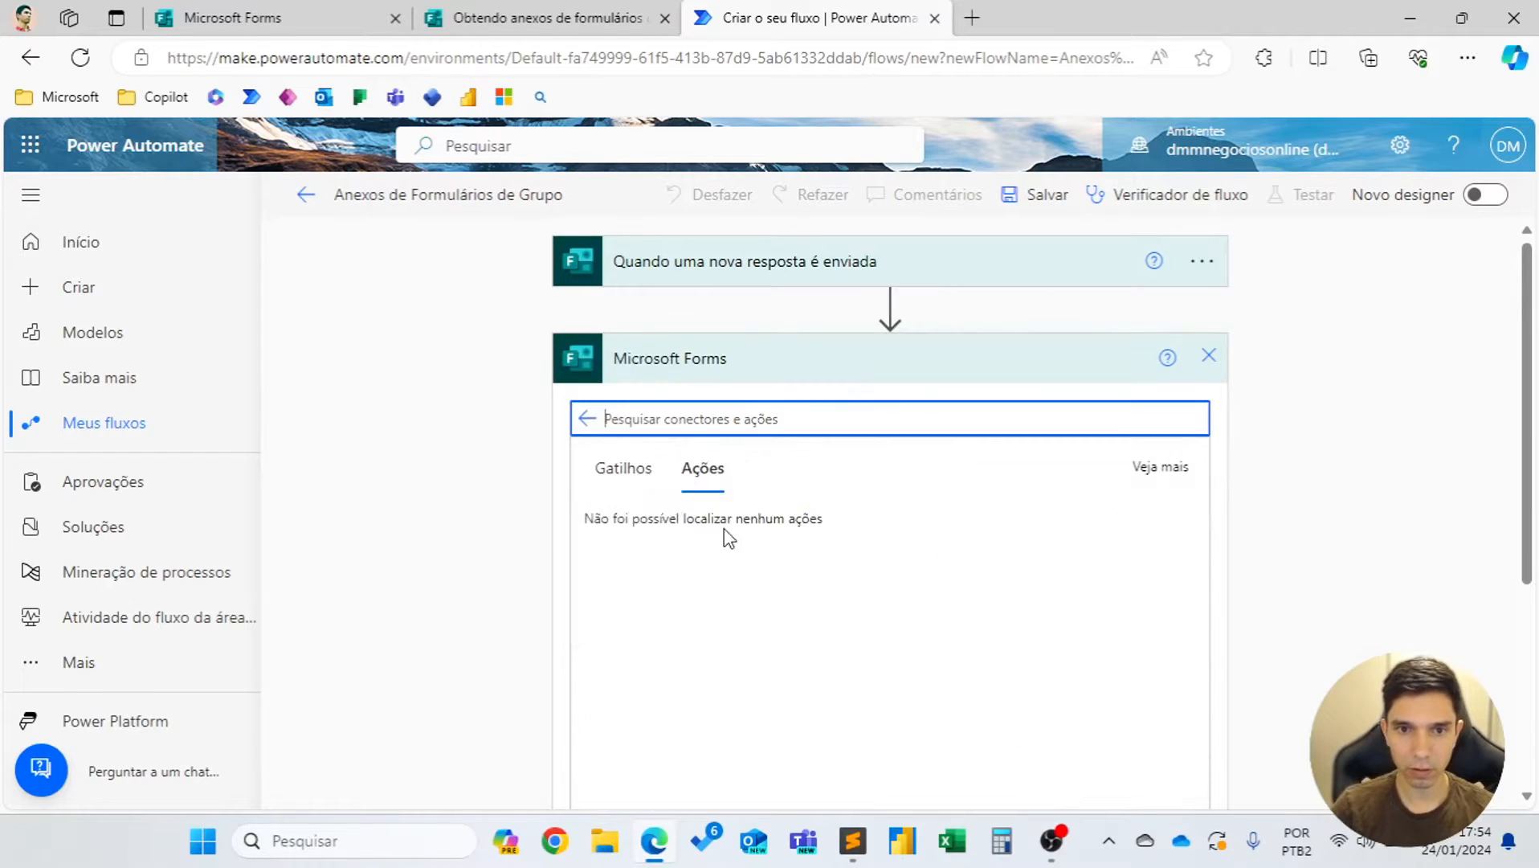
click(716, 534)
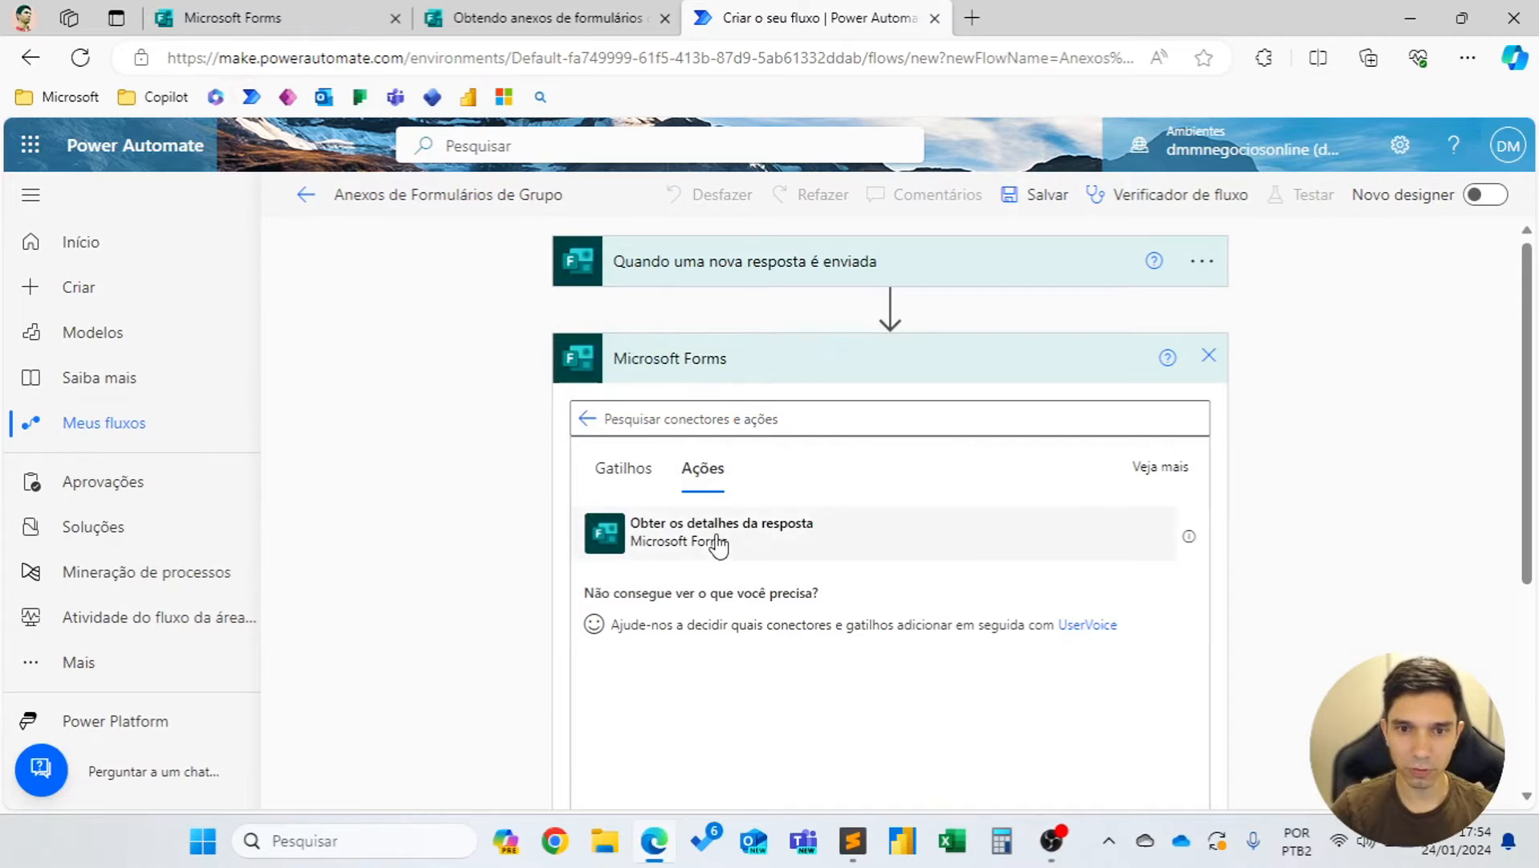
Set the form ID of "Obter os detalhes da resposta" to the copied group form ID as a custom item.
click(851, 426)
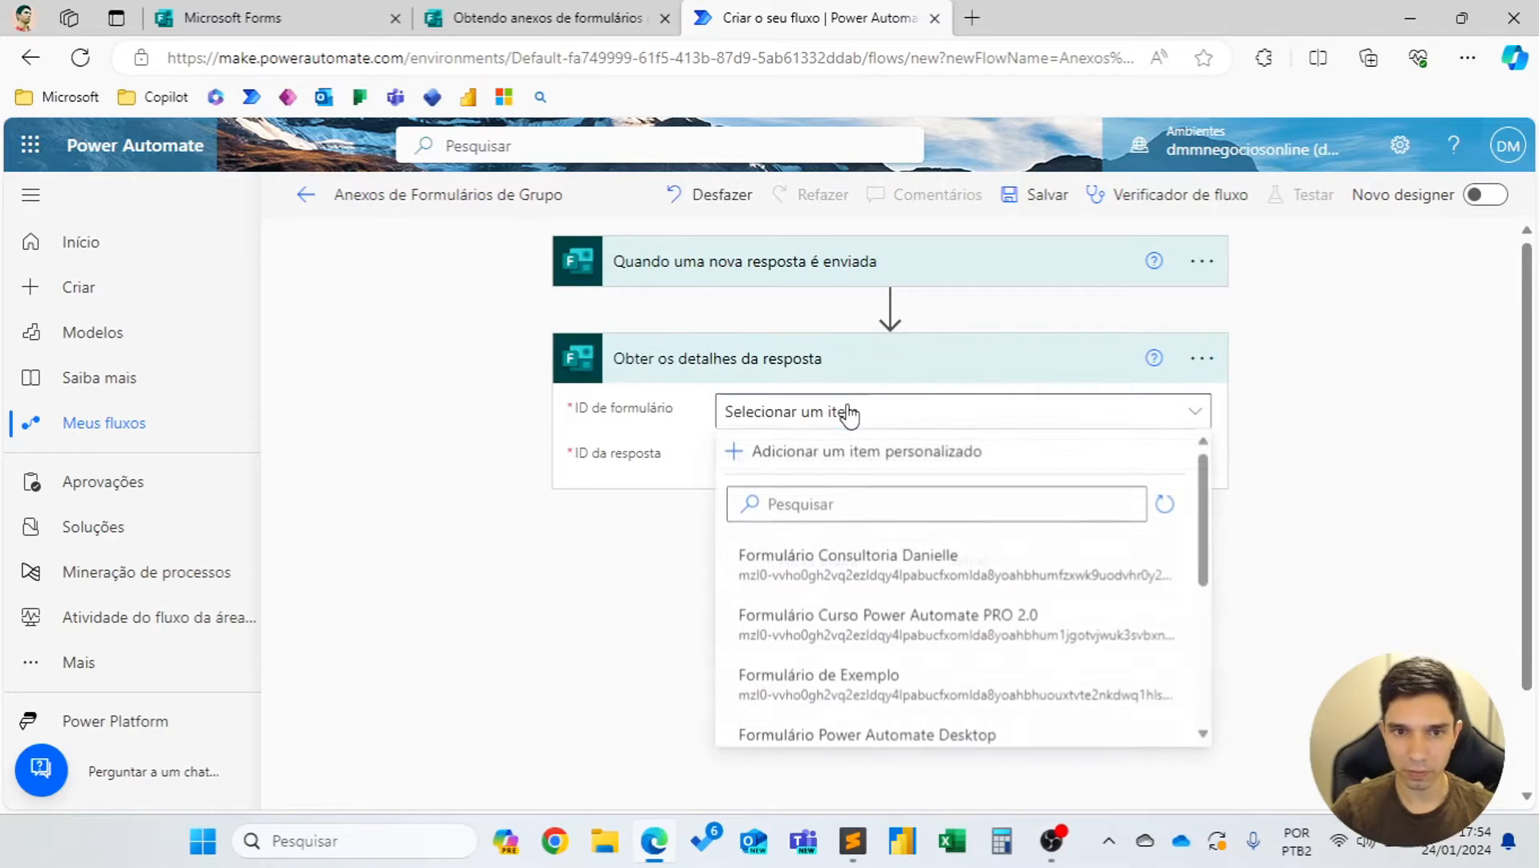
click(888, 455)
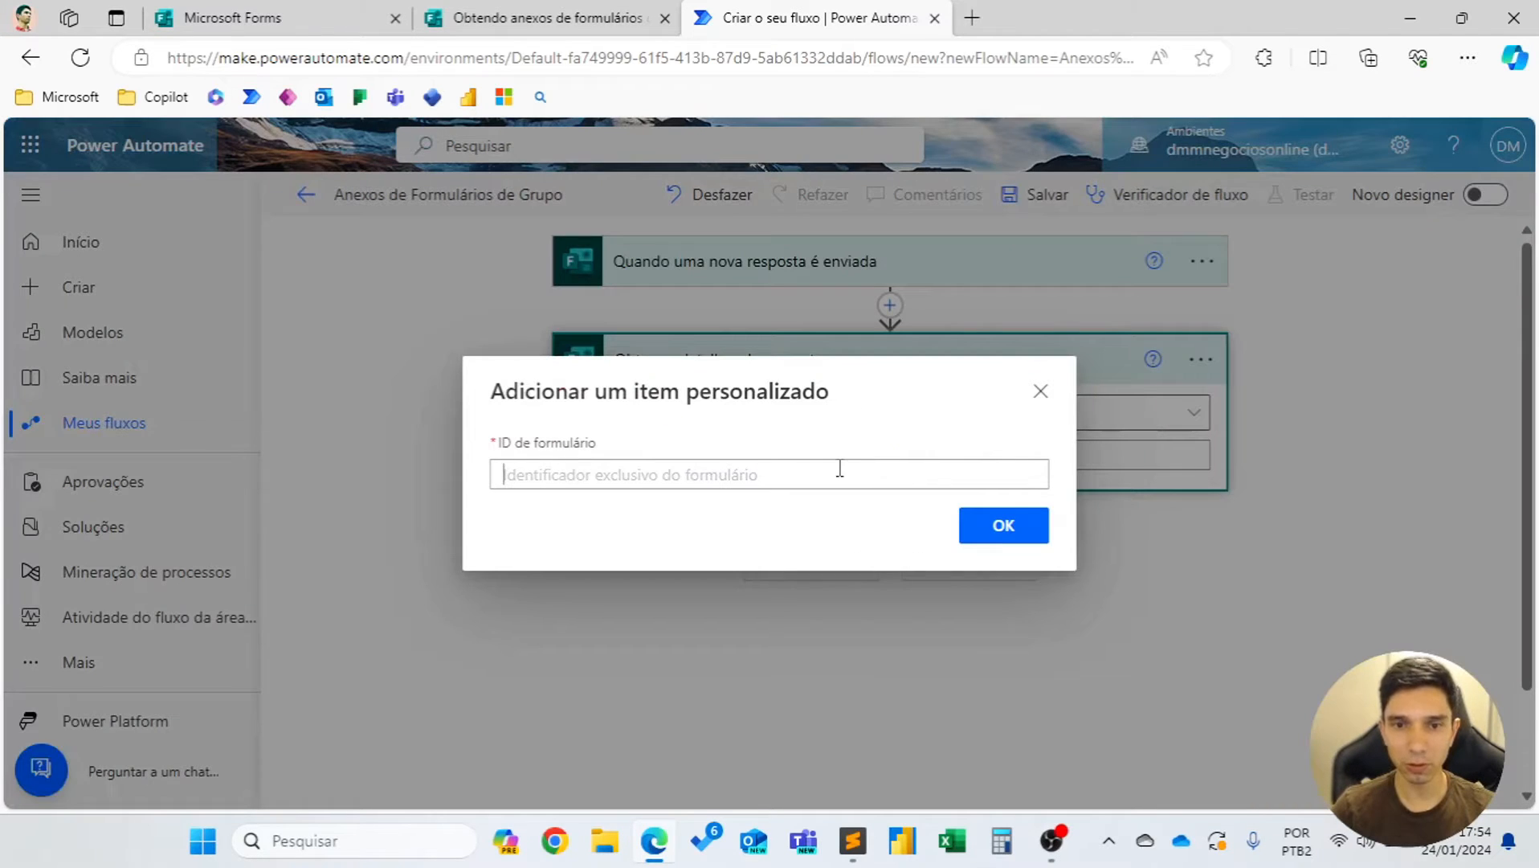
key(ctrl+v)
click(1032, 537)
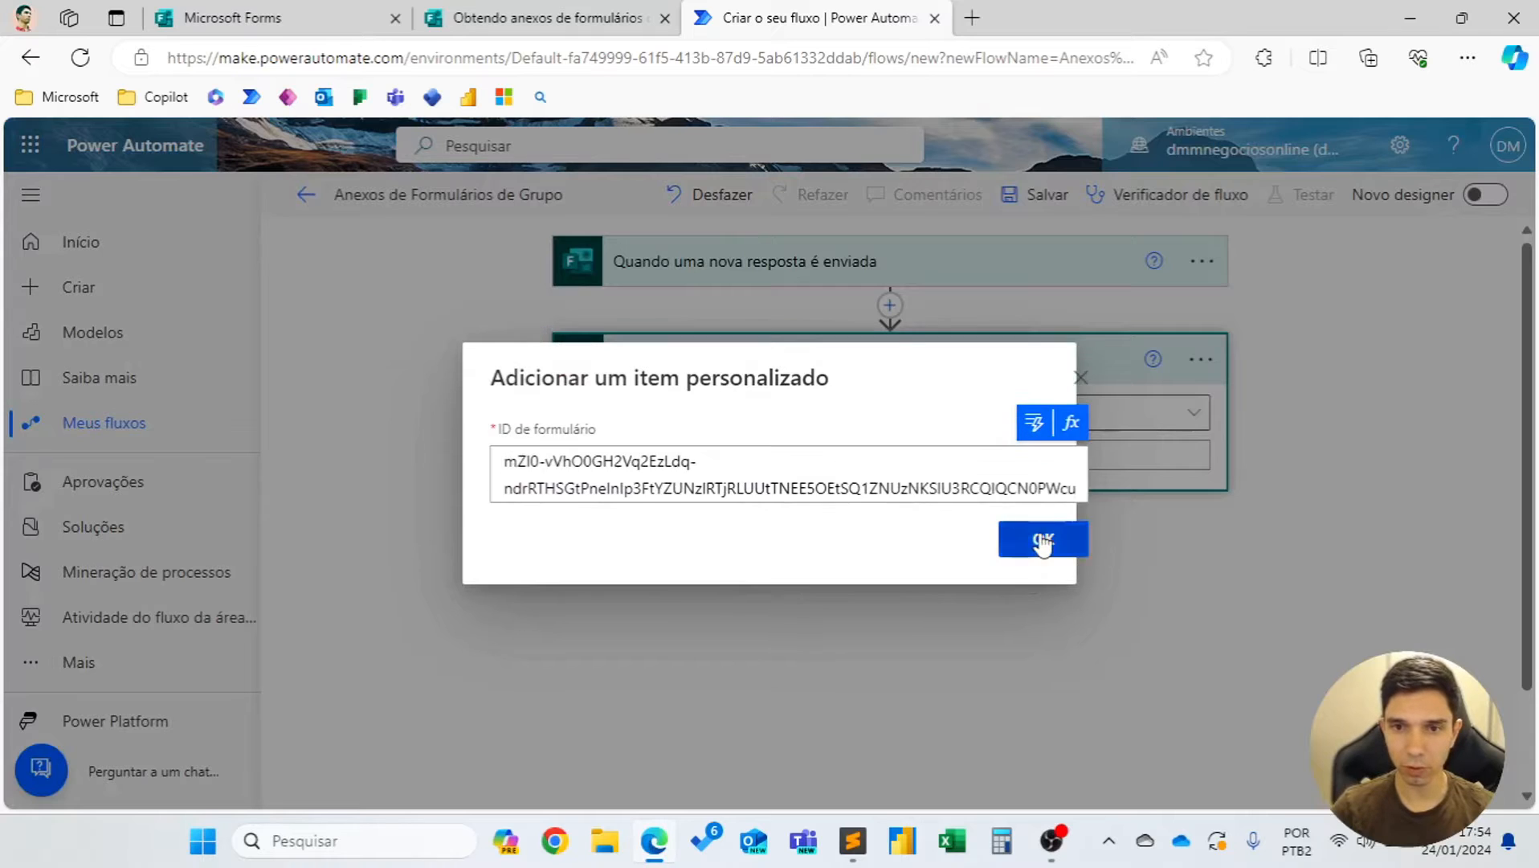
click(642, 22)
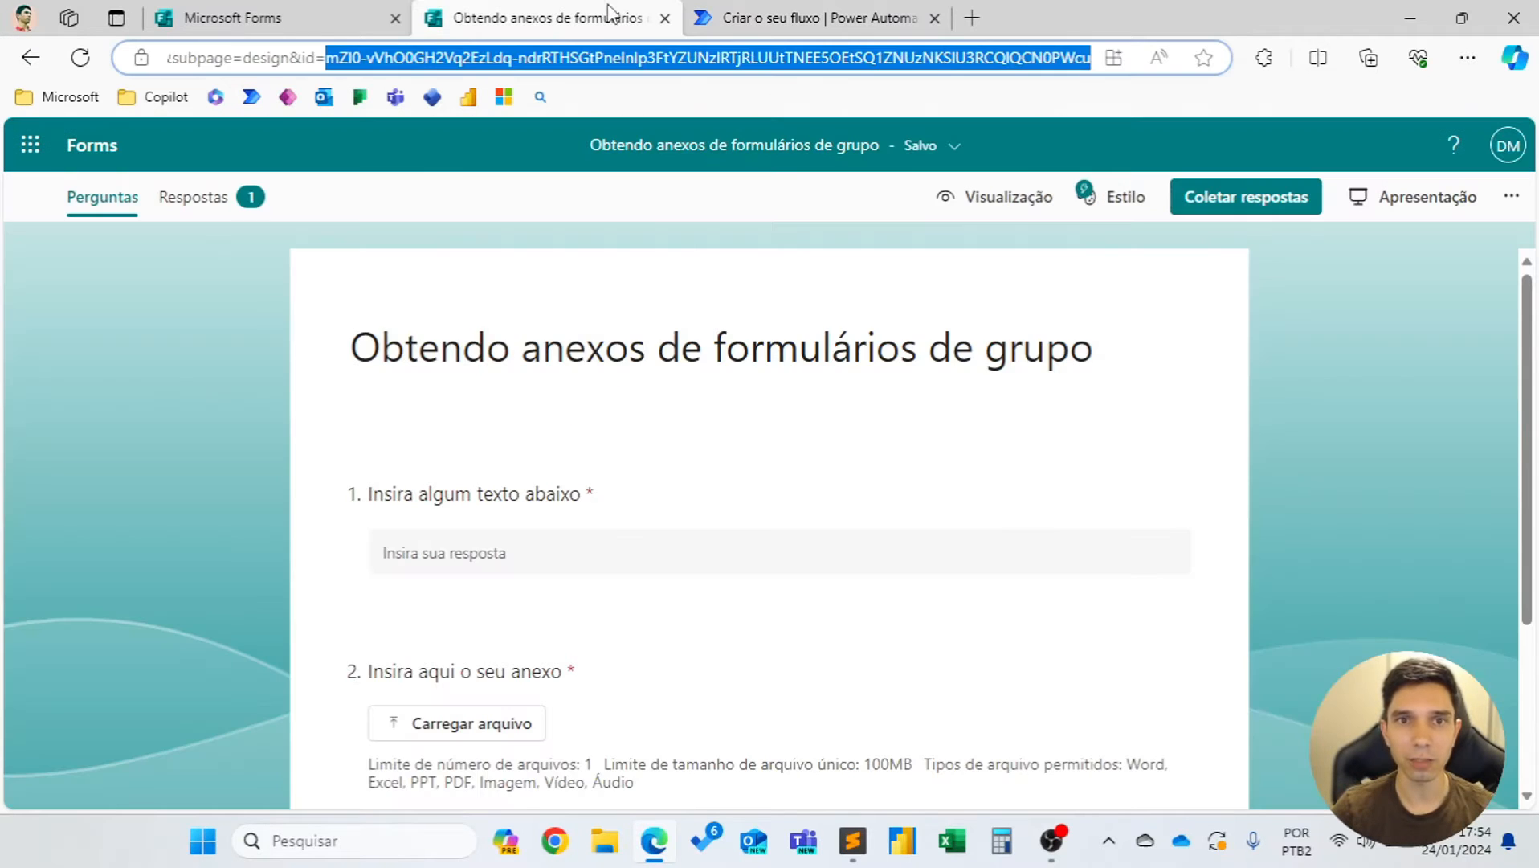
click(707, 18)
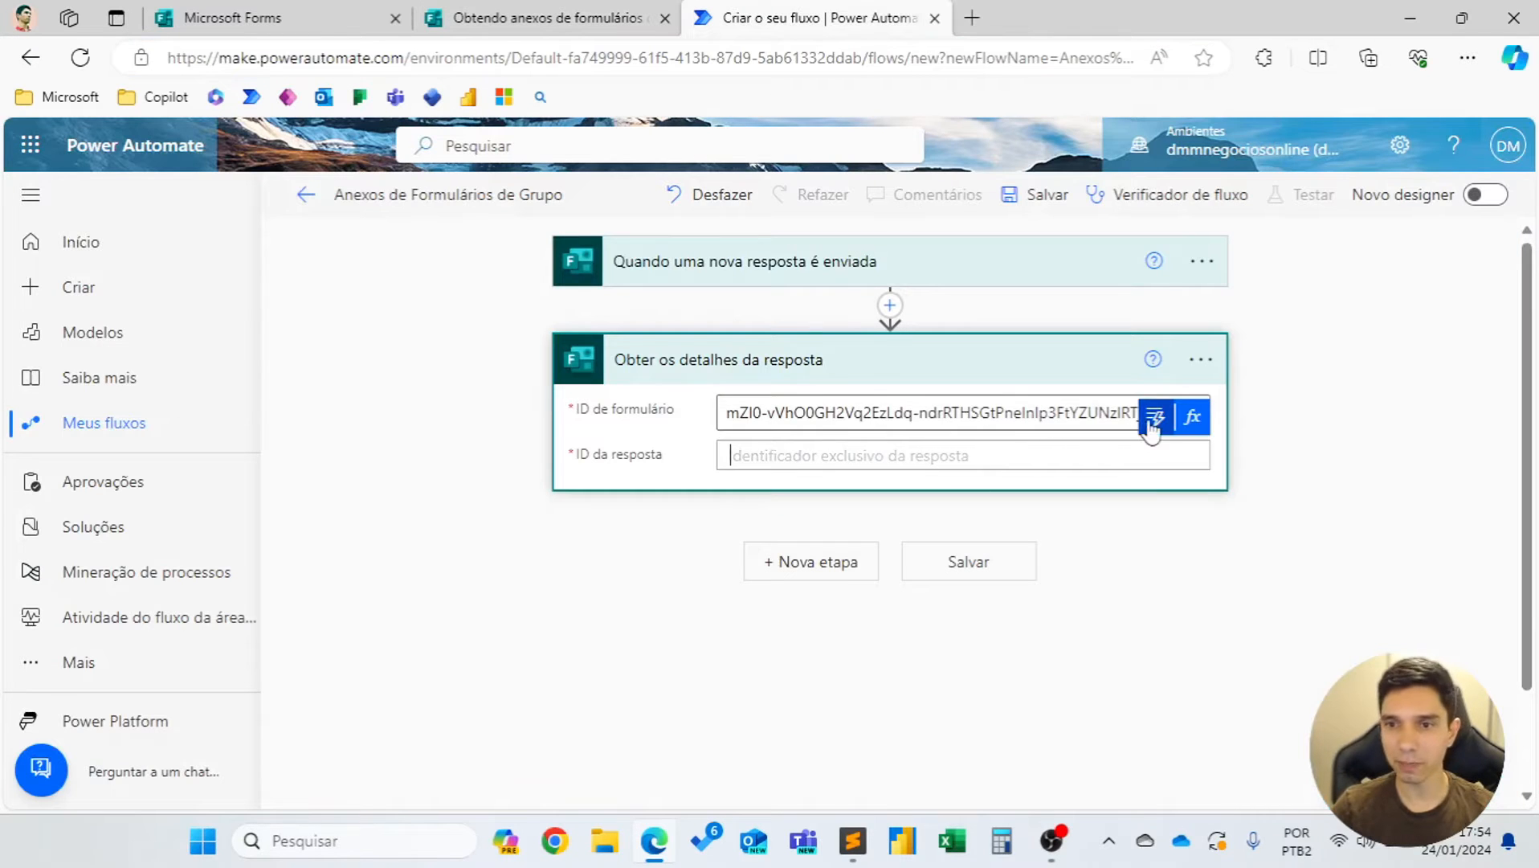
Set the action's response ID to the trigger's dynamic value "ID da resposta", and collapse the action.
click(1137, 453)
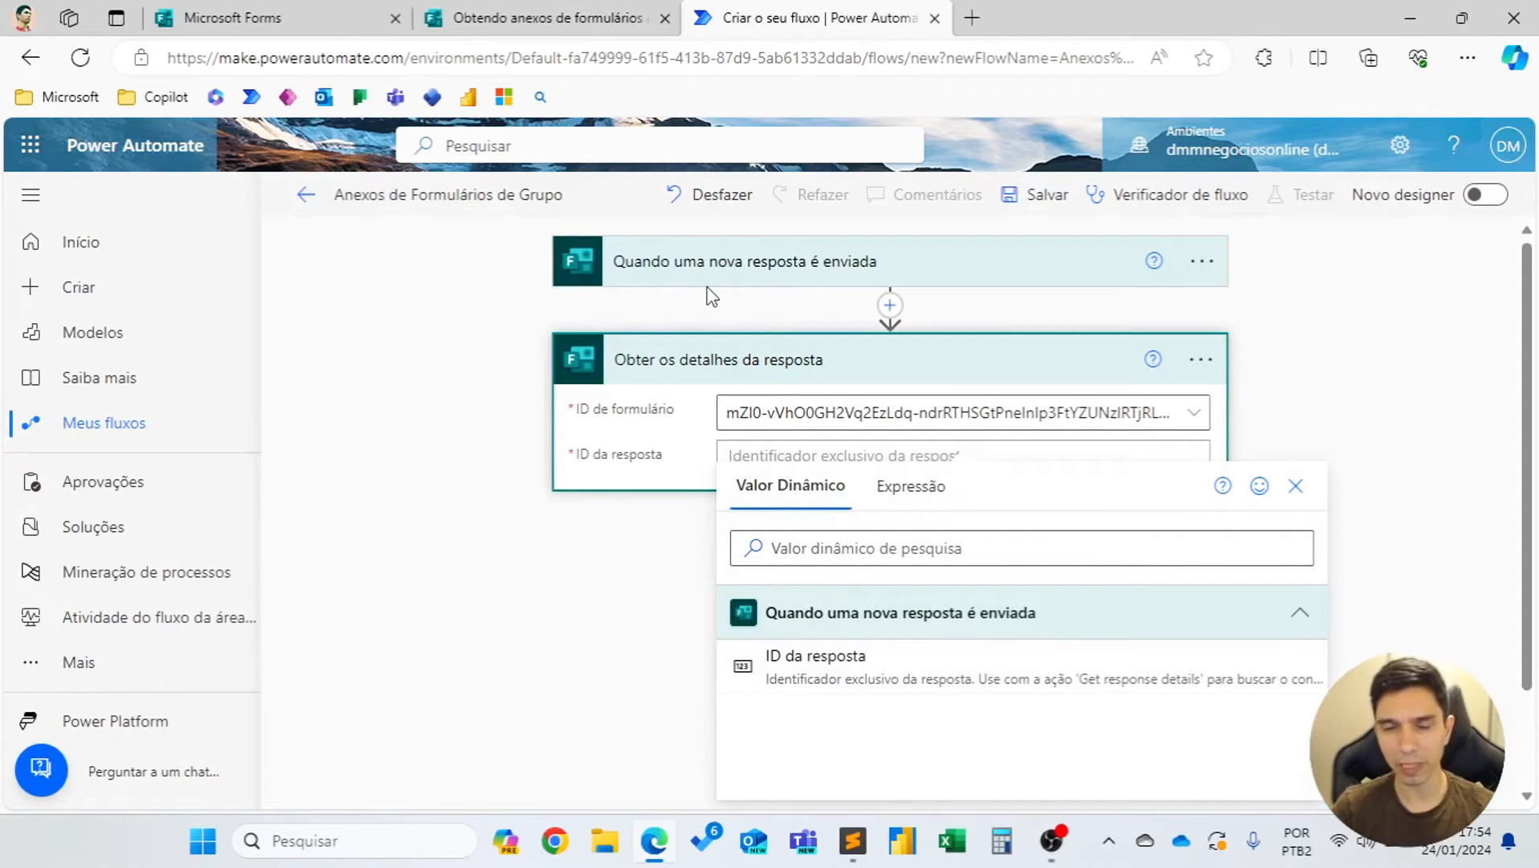
click(896, 677)
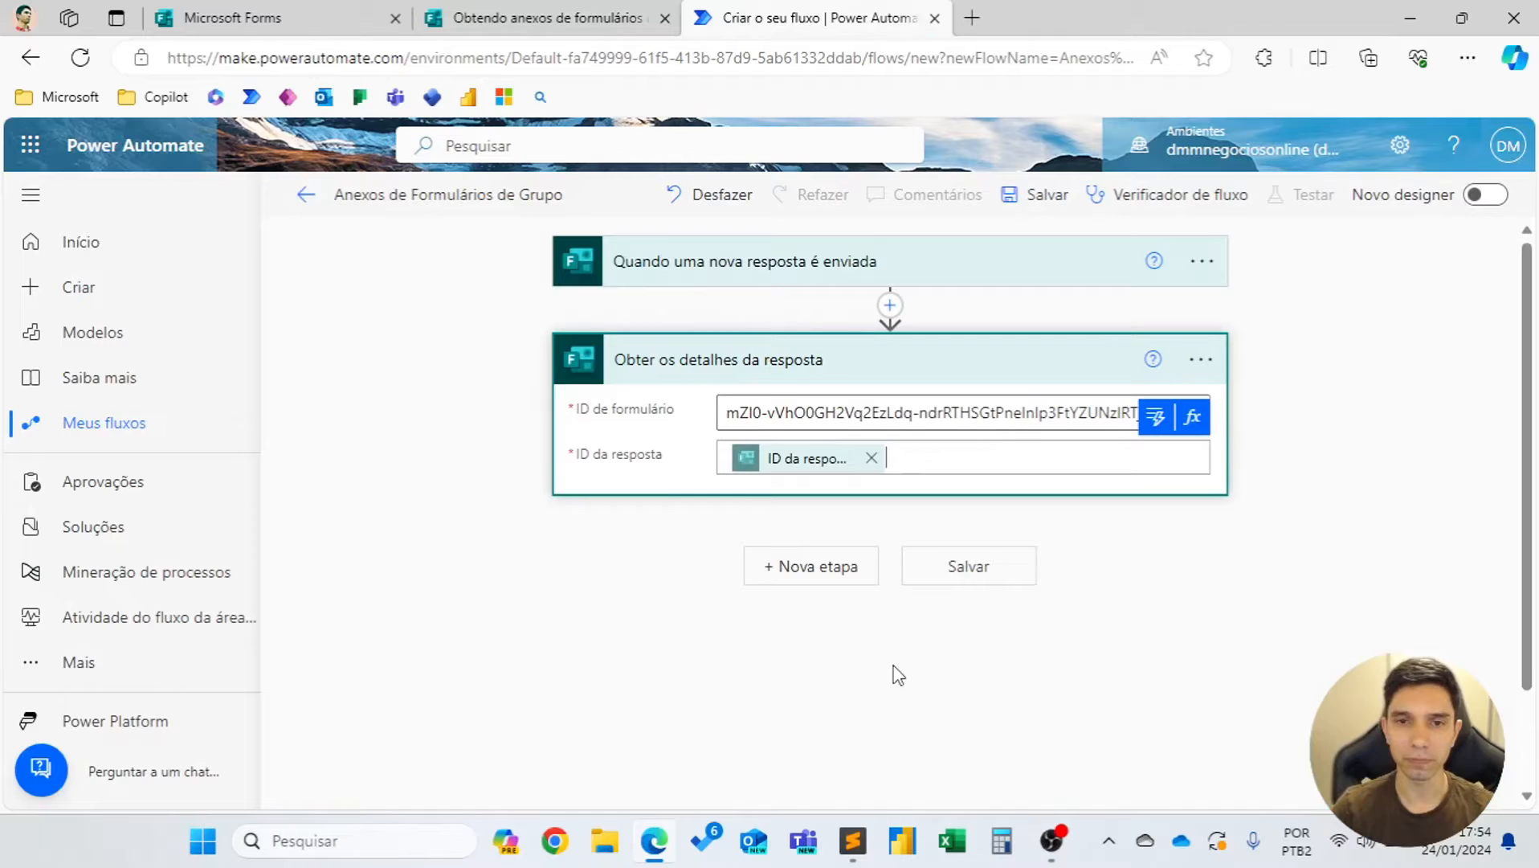
click(797, 367)
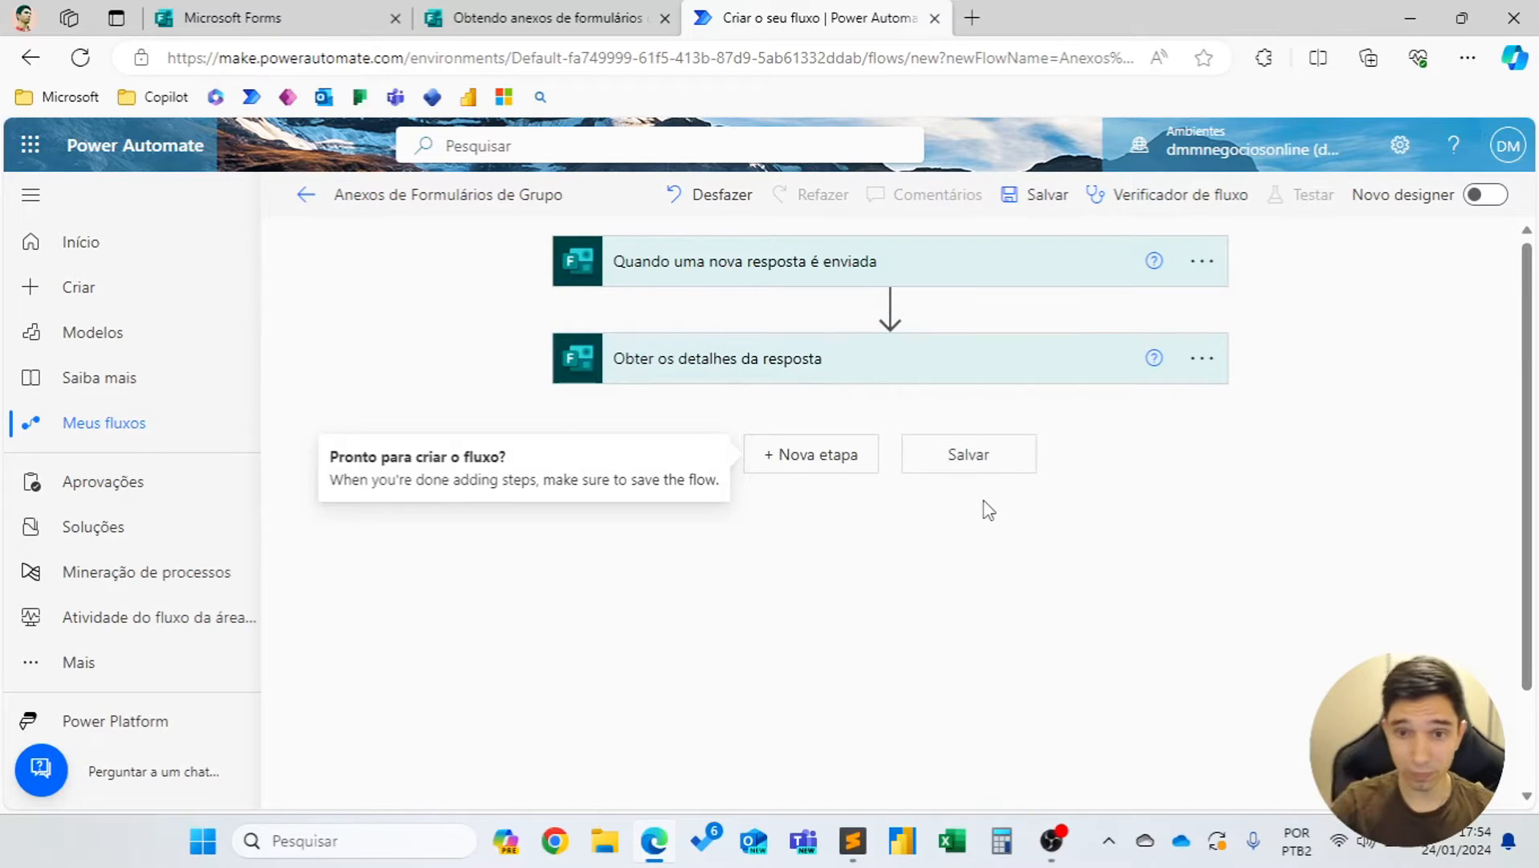
Save the flow and start a manual test.
click(1048, 197)
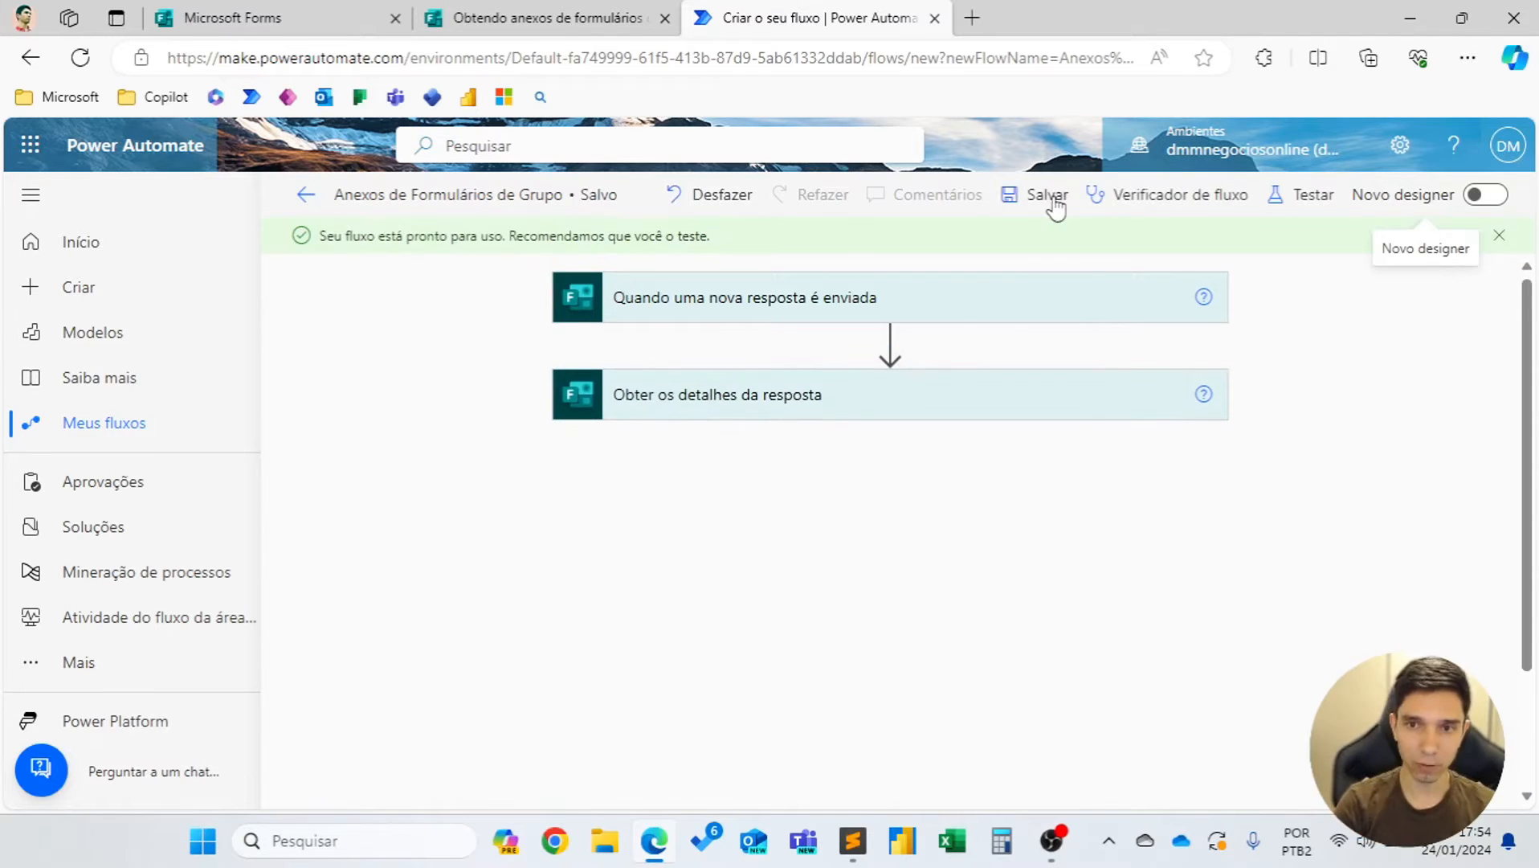
click(1306, 196)
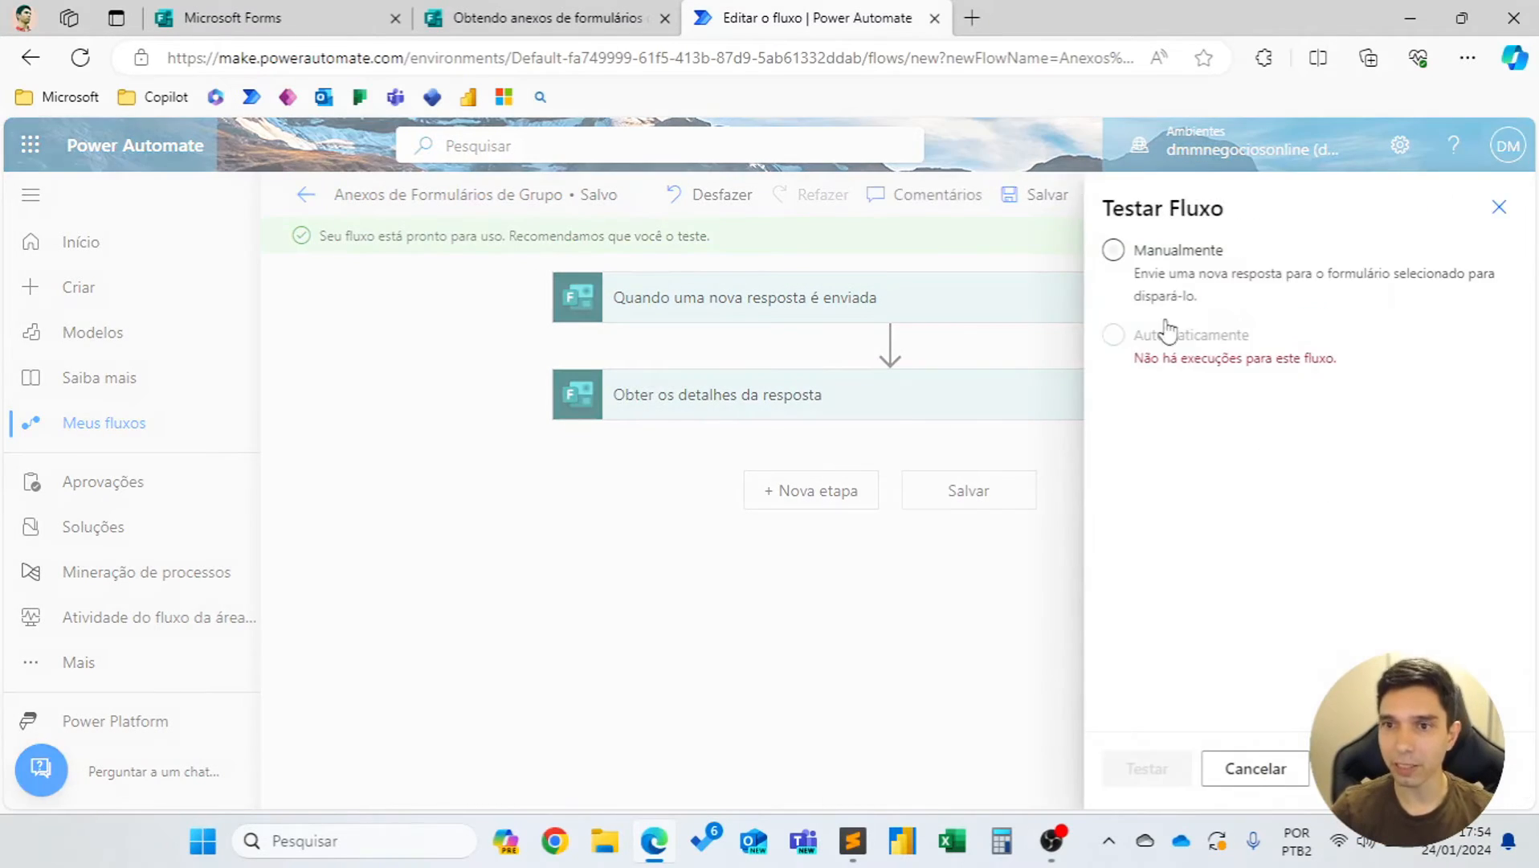
click(1115, 252)
click(1177, 771)
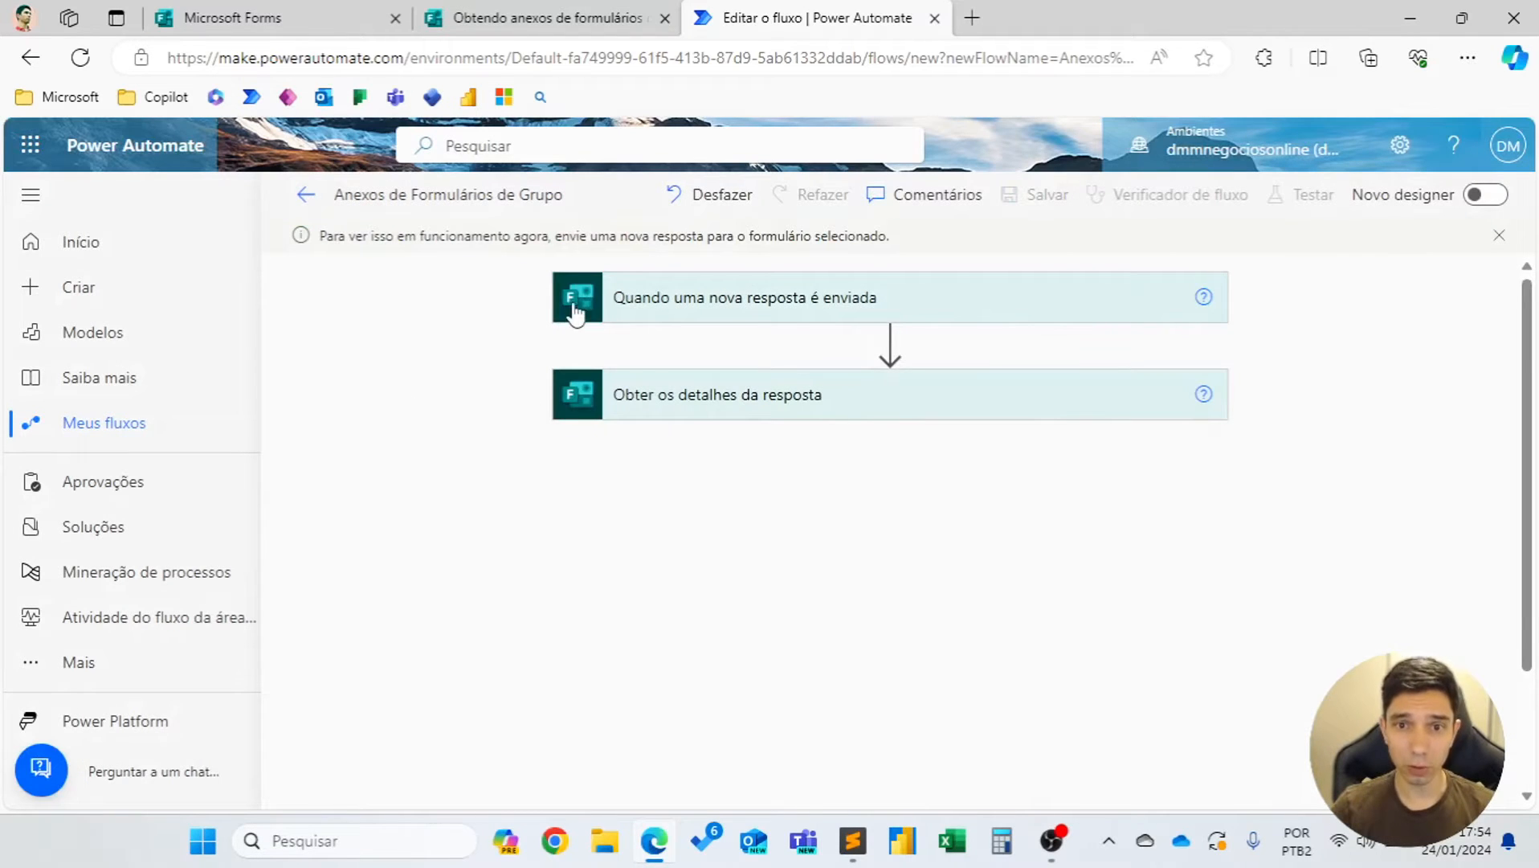
Preview the group form in Microsoft Forms and answer "Insira algum texto abaixo" with "Alguma coisa".
click(566, 20)
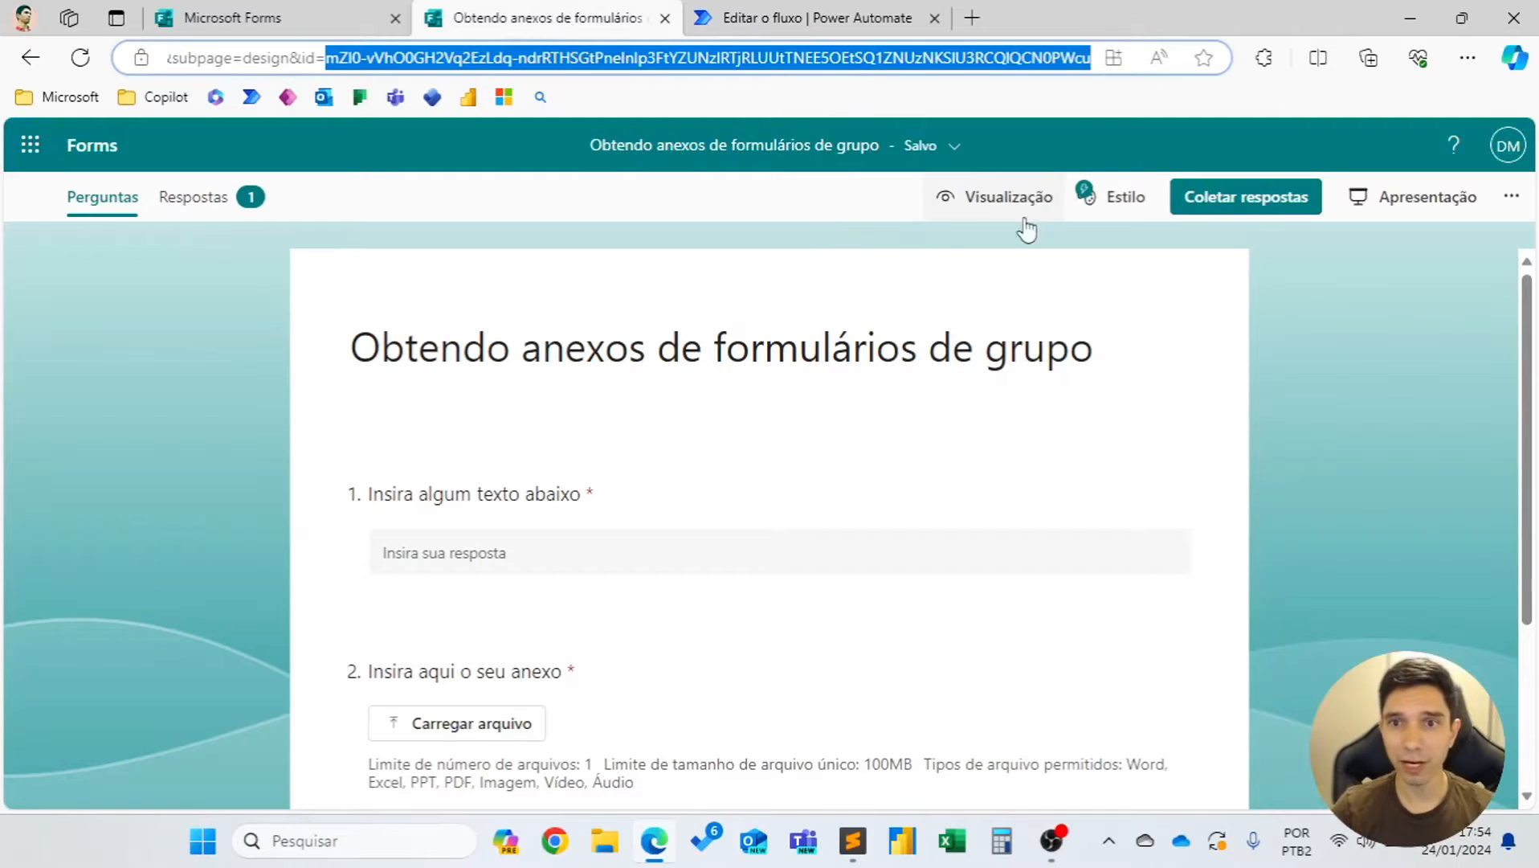
click(966, 202)
scroll(605, 304, down, 5)
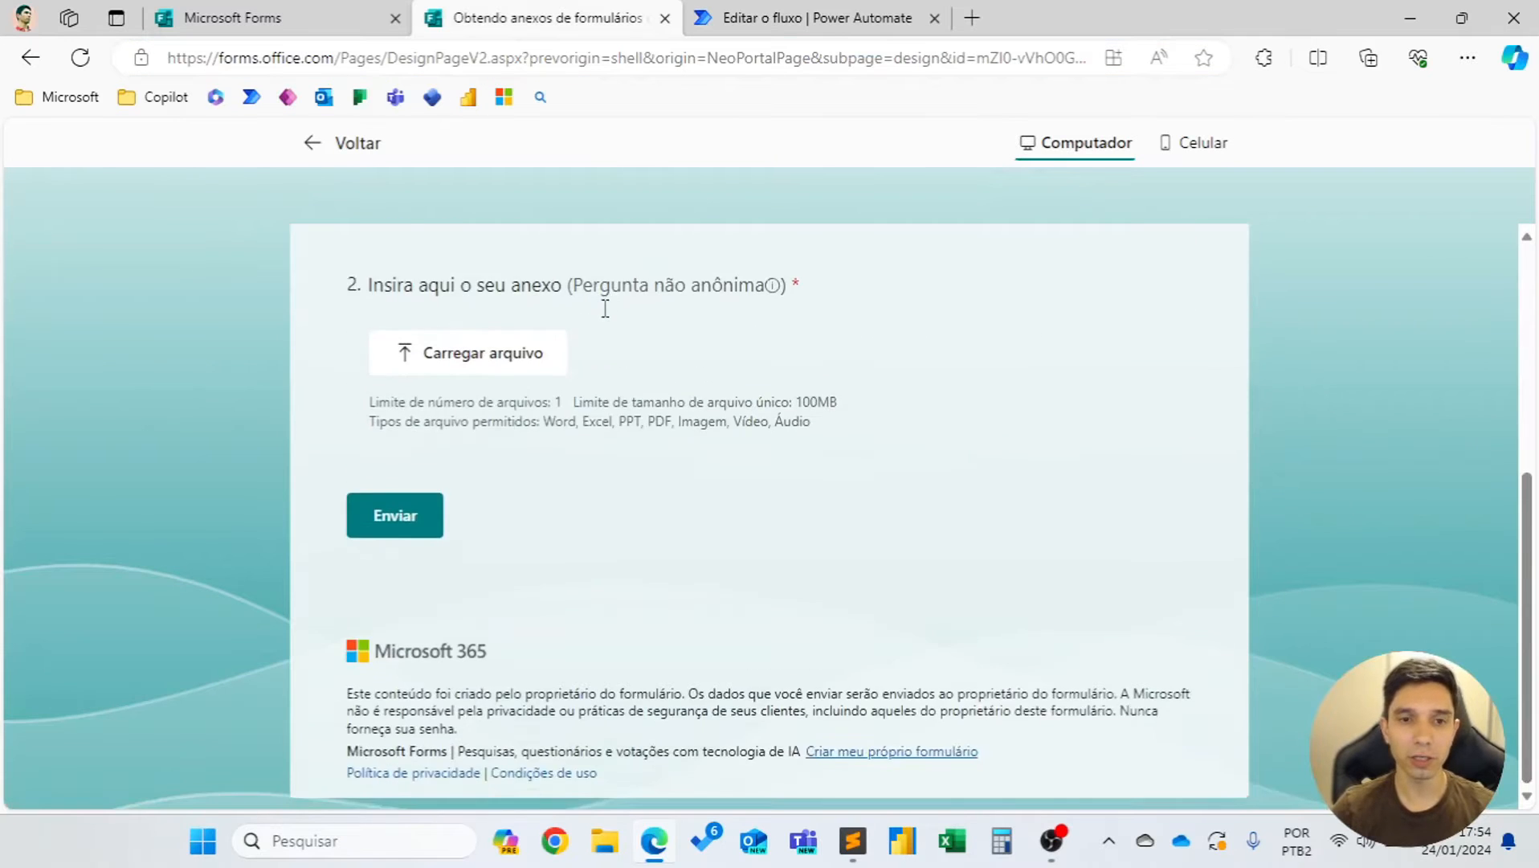
scroll(604, 304, up, 3)
click(546, 439)
text(Alguma cois)
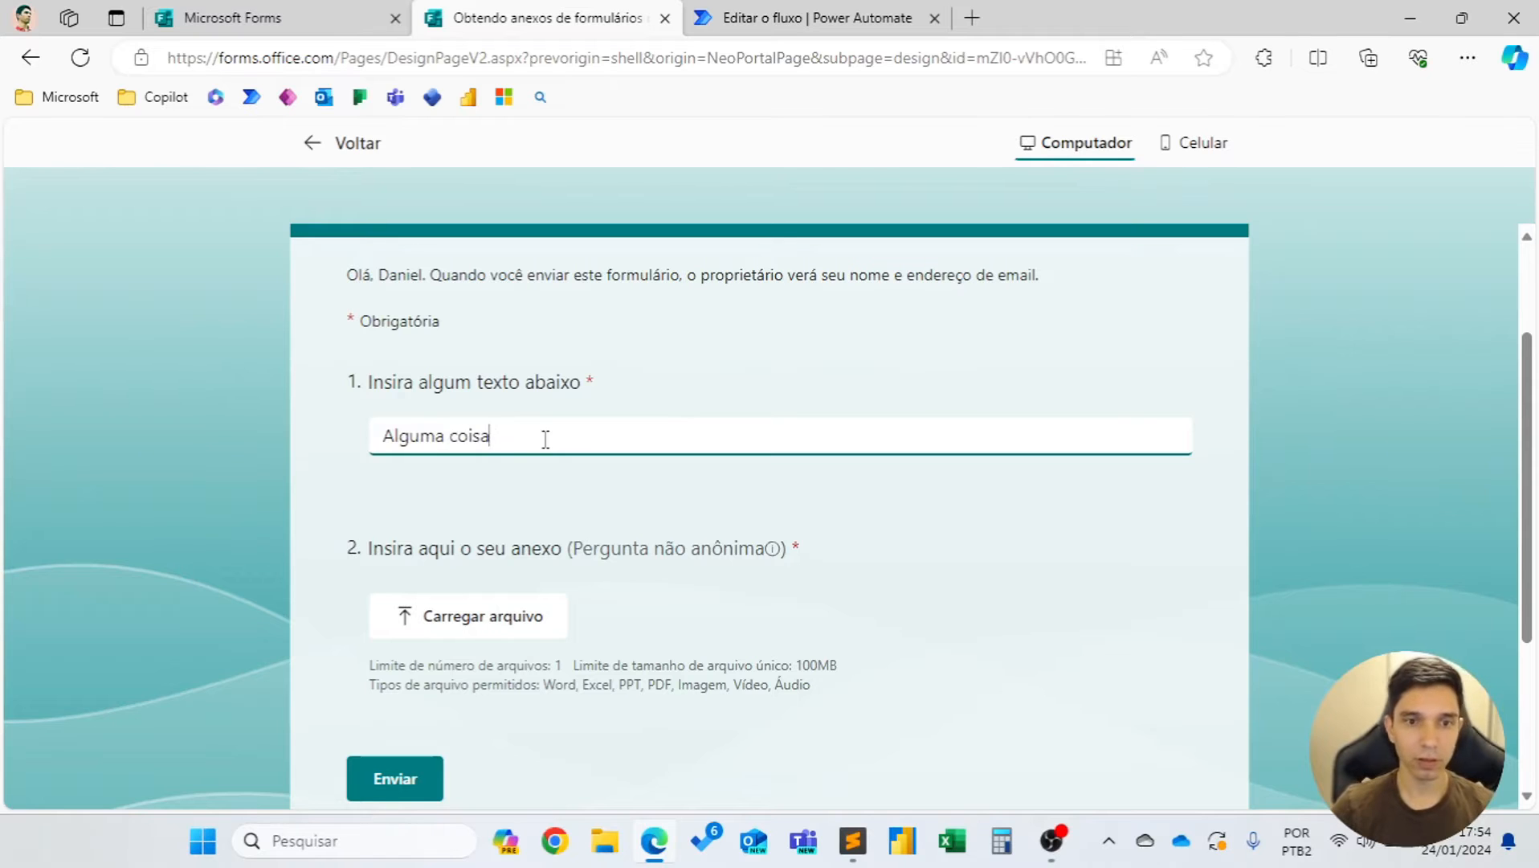
text(a)
Attach the image "Imagem do WhatsApp de 2024-01-24 à(s) 16.57.3.jpg" to the second question and submit the response.
click(518, 620)
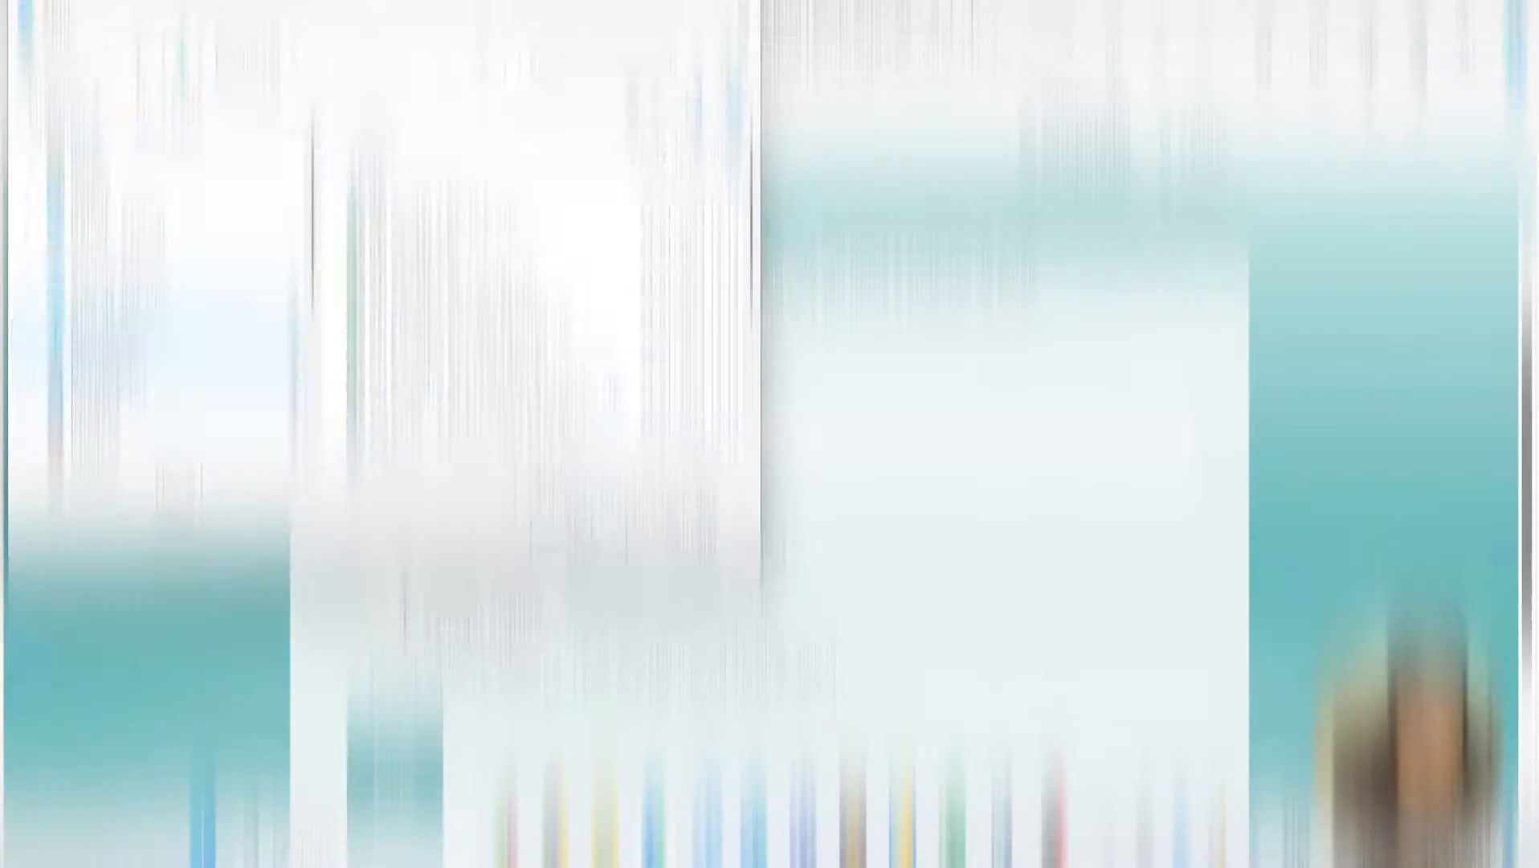
scroll(534, 743, down, 2)
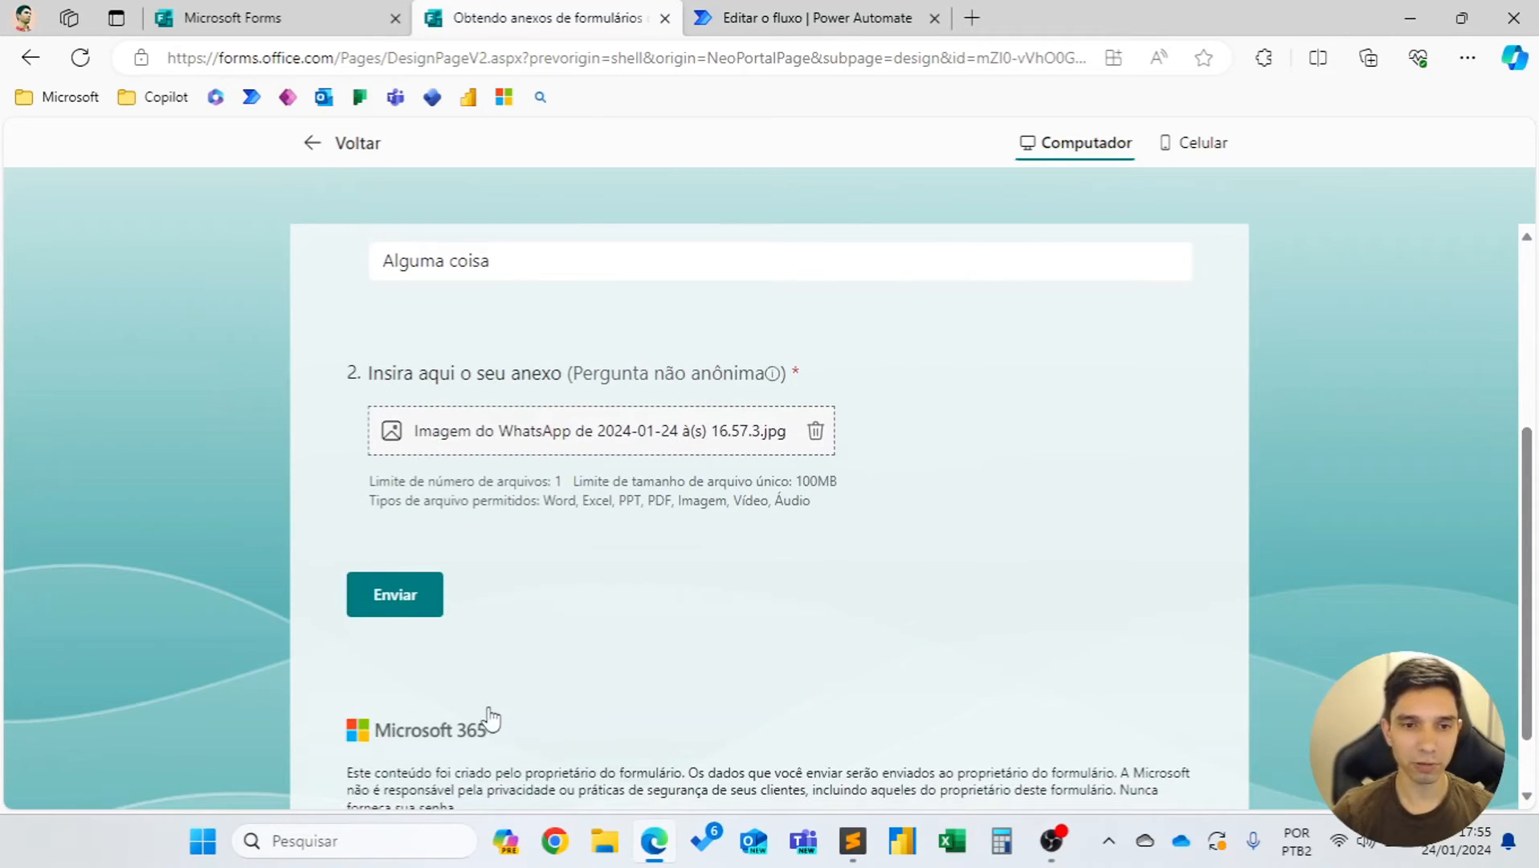
click(402, 605)
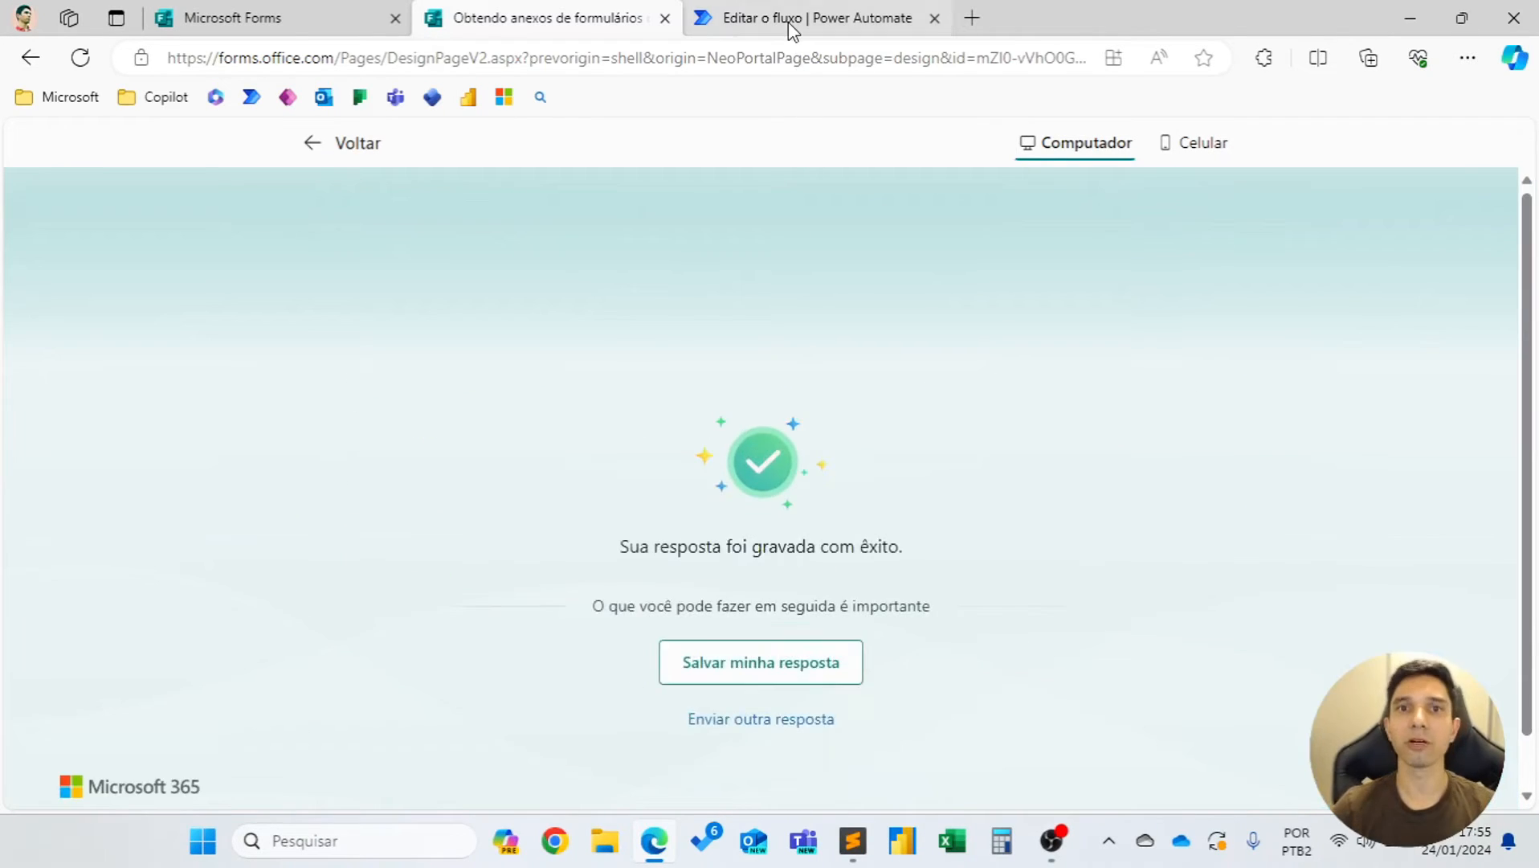
In the Power Automate test run, copy the full "Insira aqui o seu anexo" output of "Obter os detalhes da resposta".
click(792, 21)
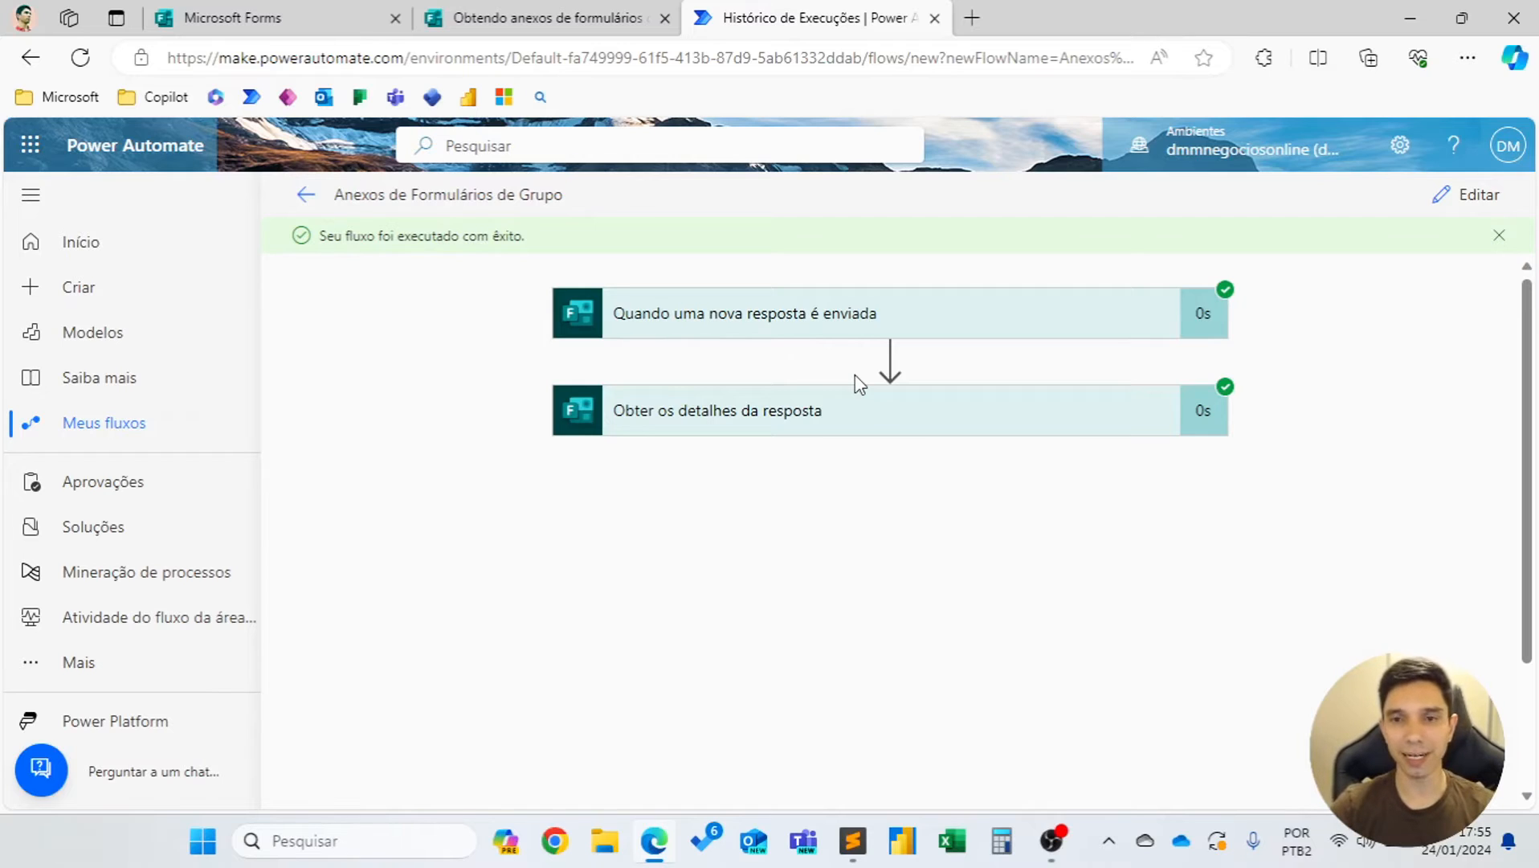
click(859, 416)
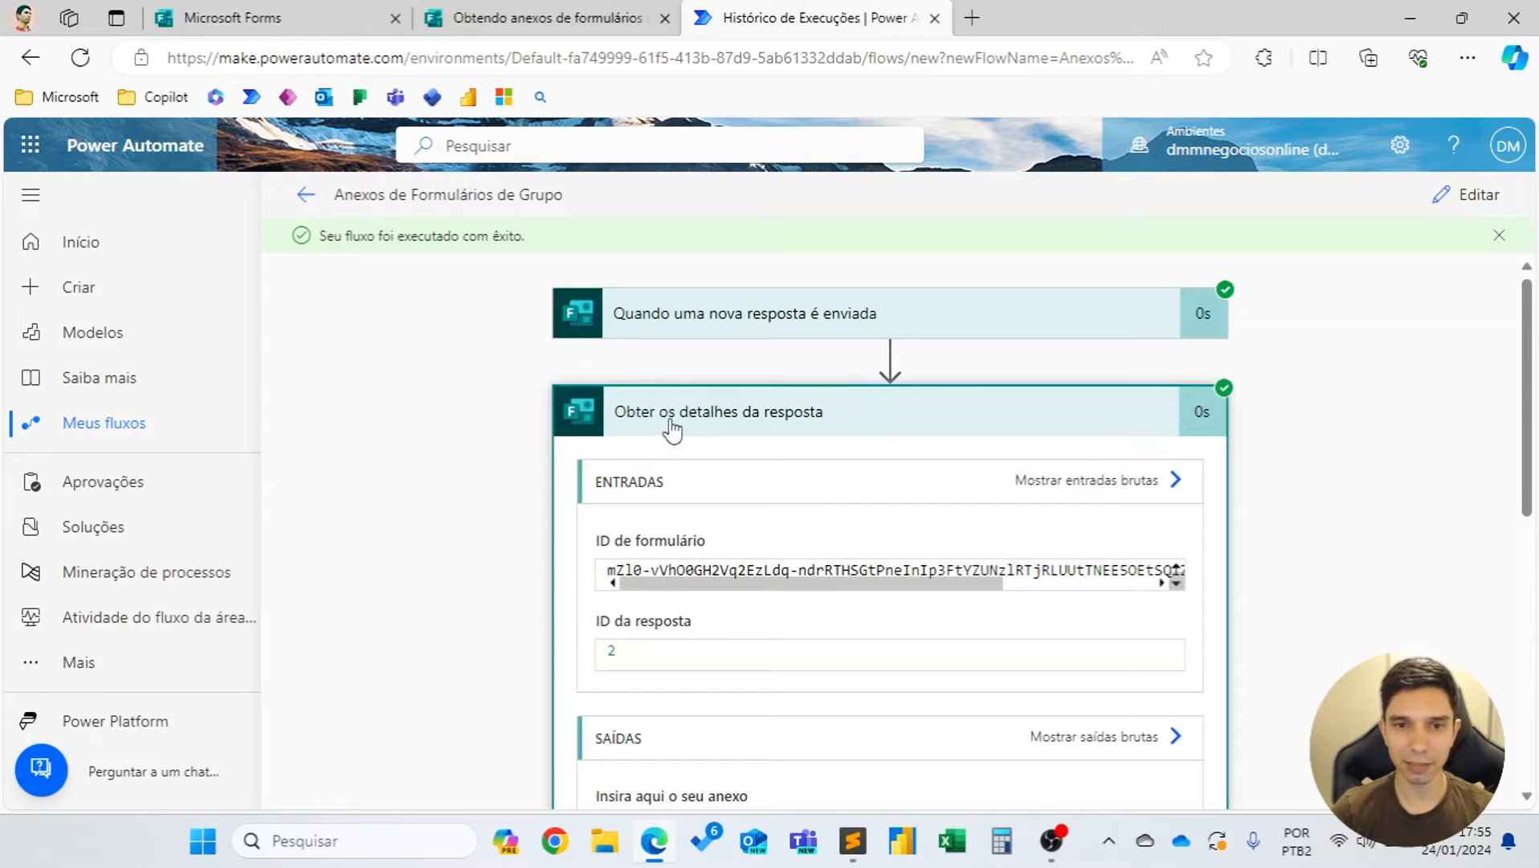
scroll(675, 442, down, 5)
drag(595, 379, 749, 381)
click(617, 409)
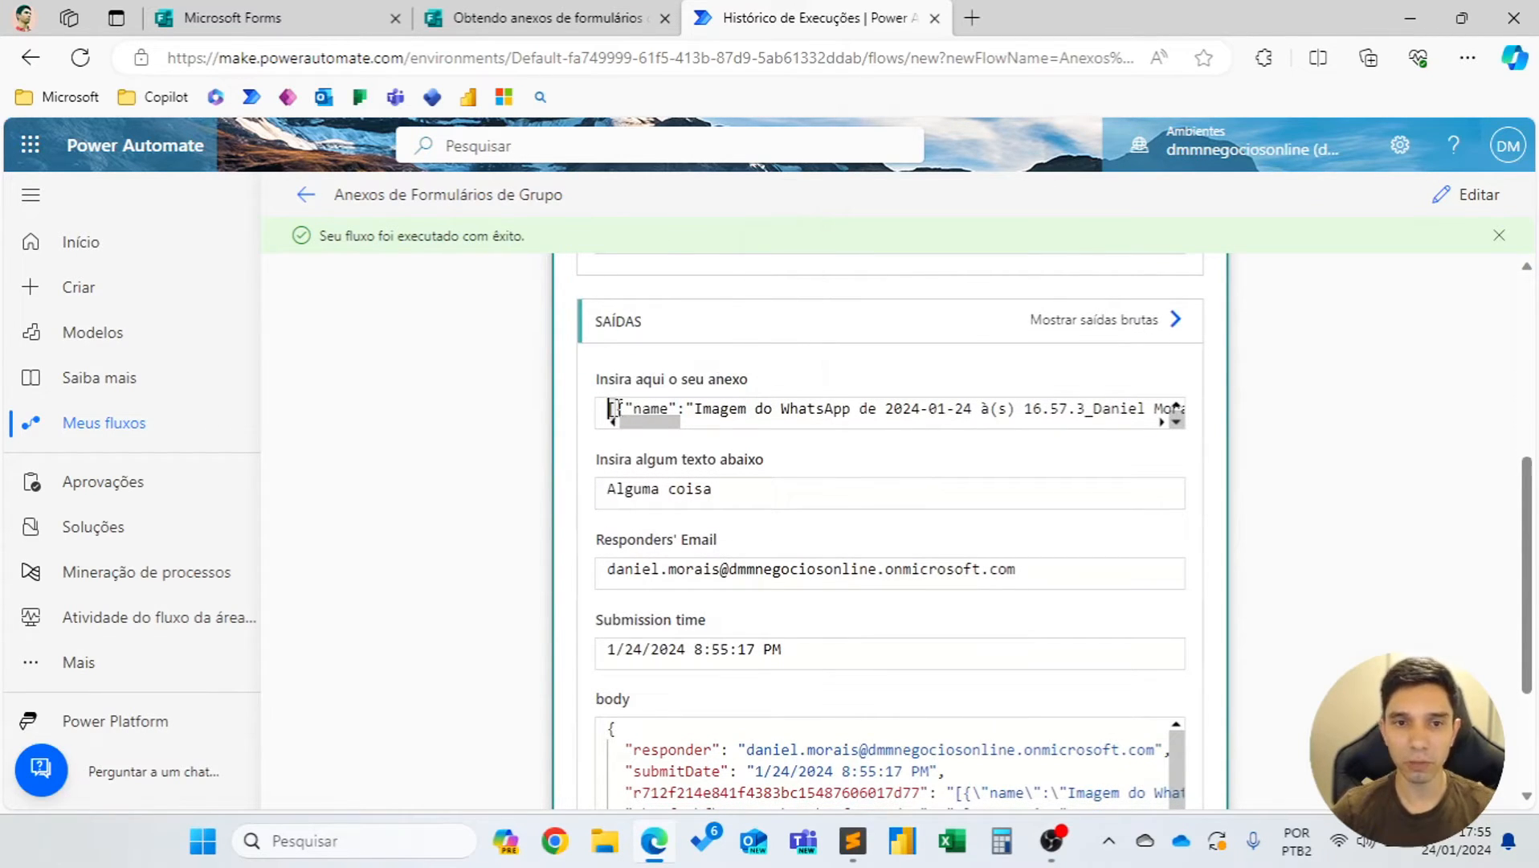
key(ctrl+a)
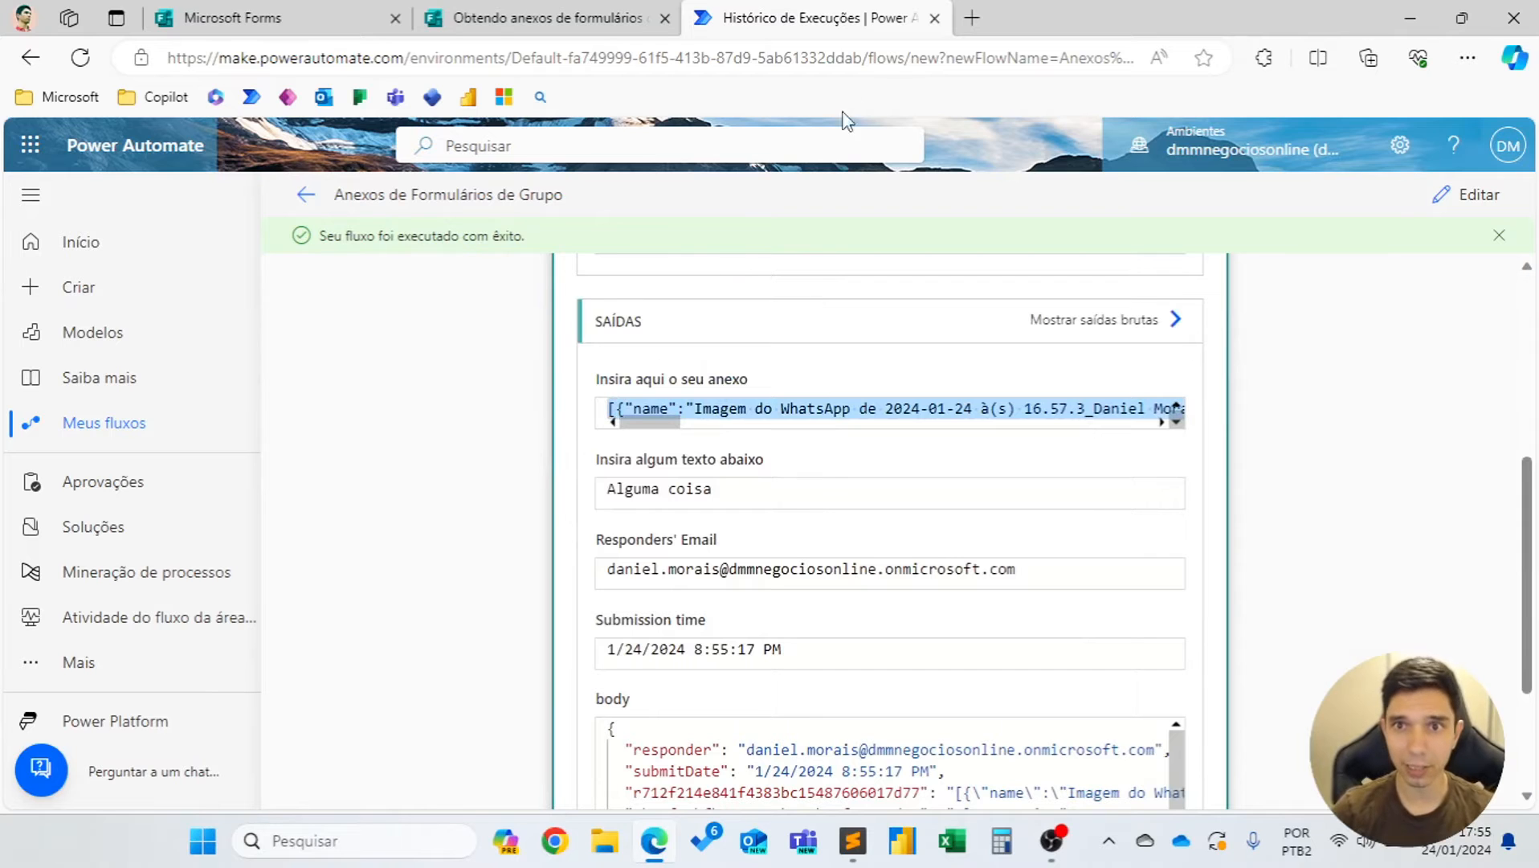
Open the JSON Formatter & Validator website in a new browser tab.
click(972, 17)
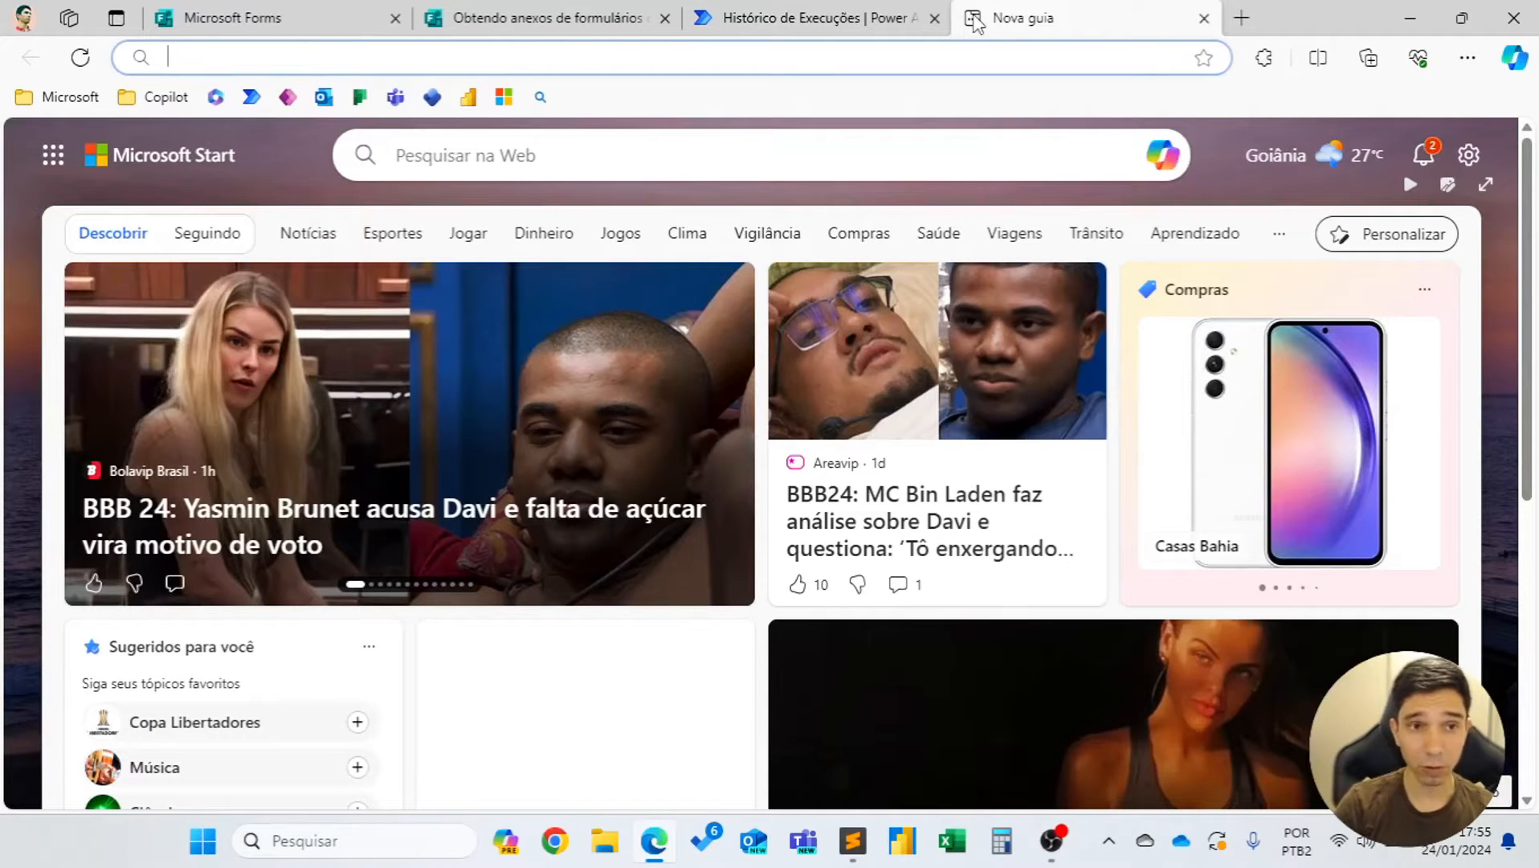
text(json)
key(Return)
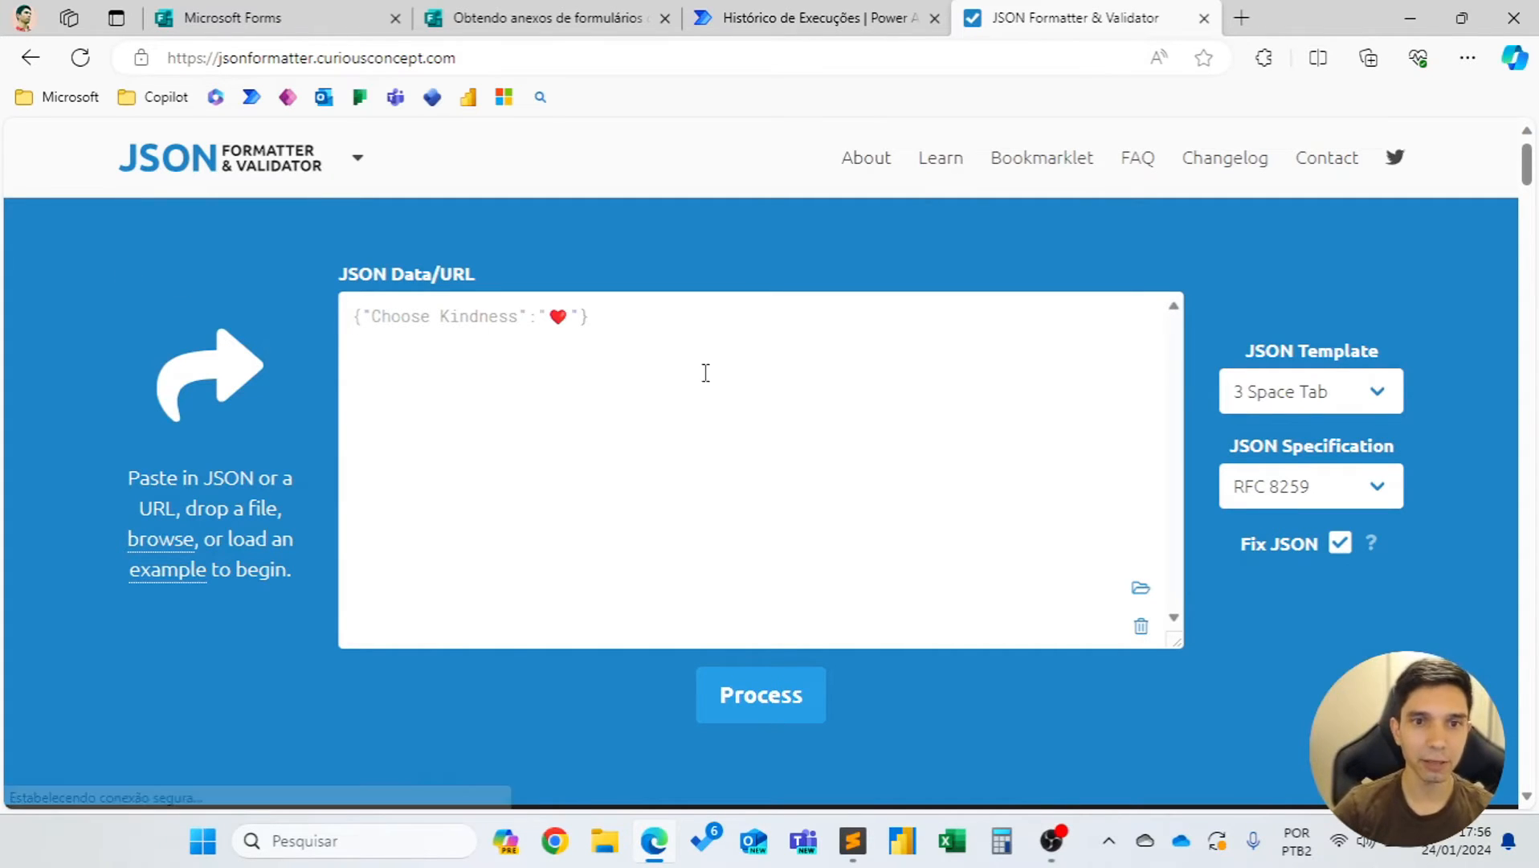
Paste the copied attachment output as JSON data and process it into formatted JSON.
key(ctrl+v)
click(542, 14)
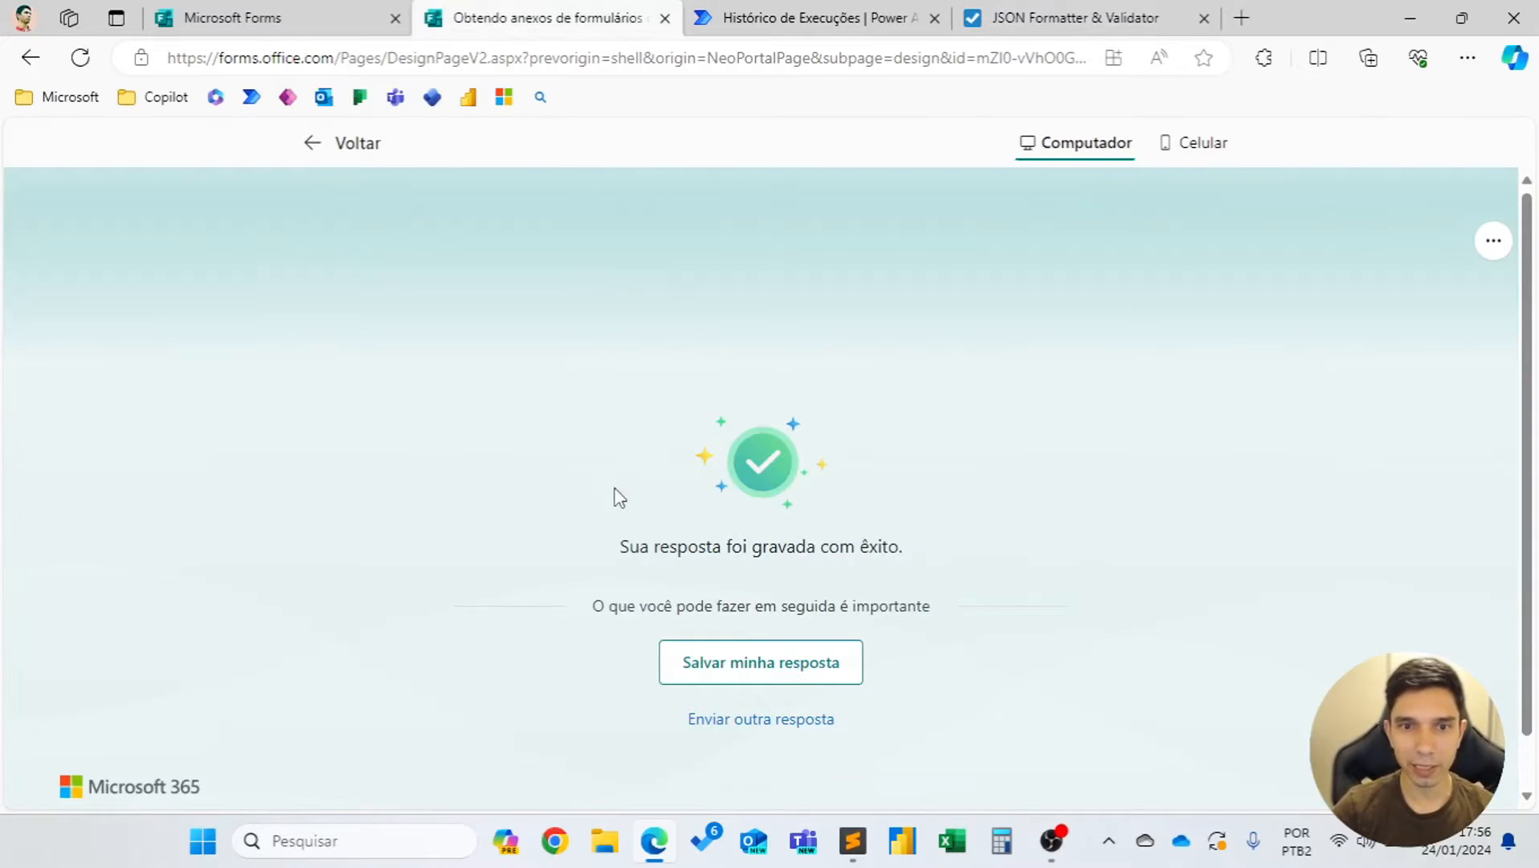
click(793, 19)
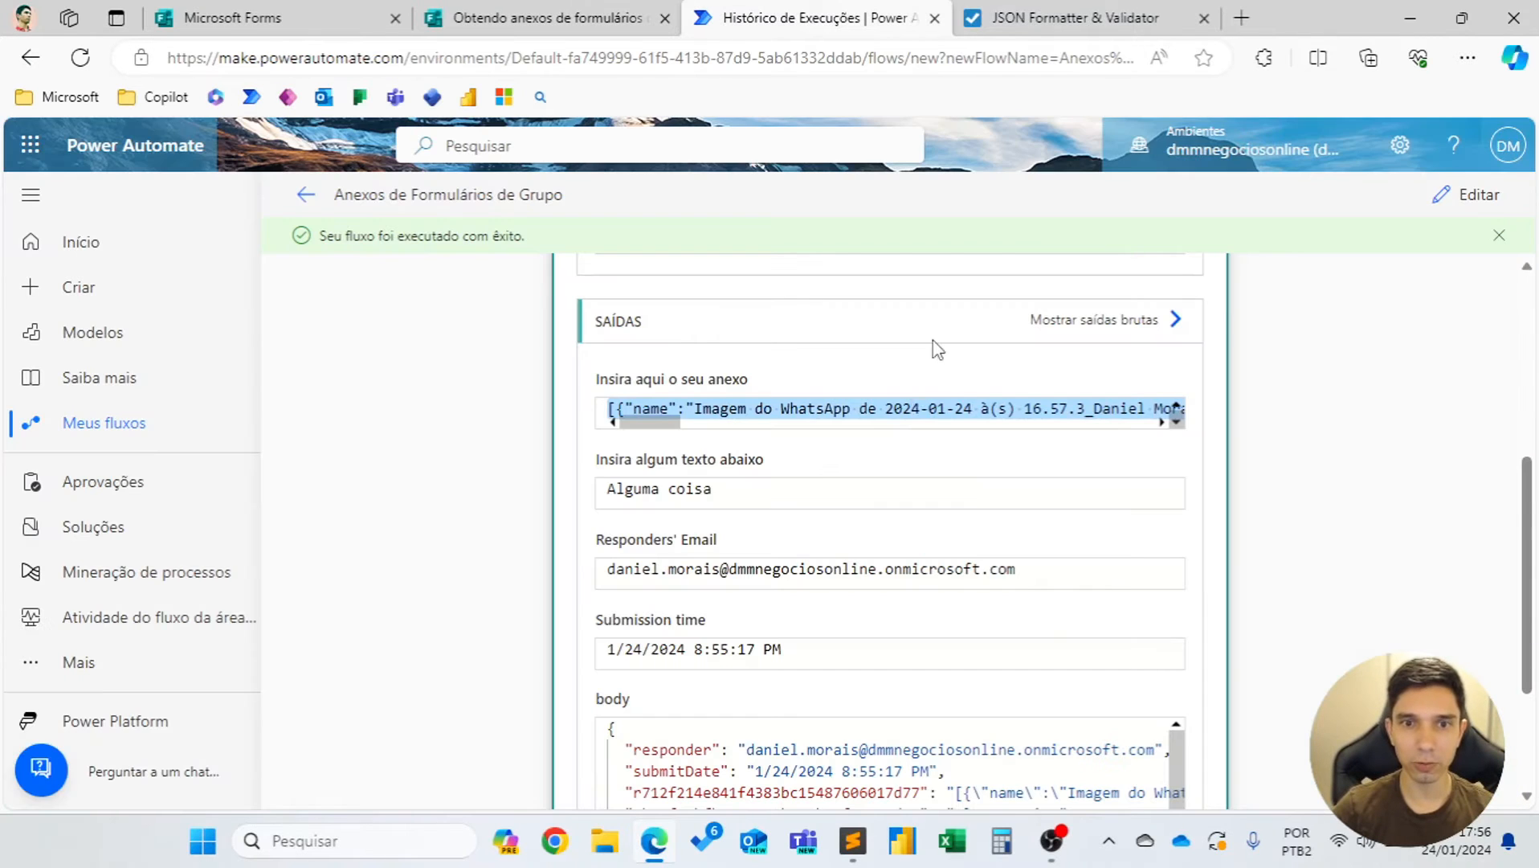
click(1133, 22)
click(767, 696)
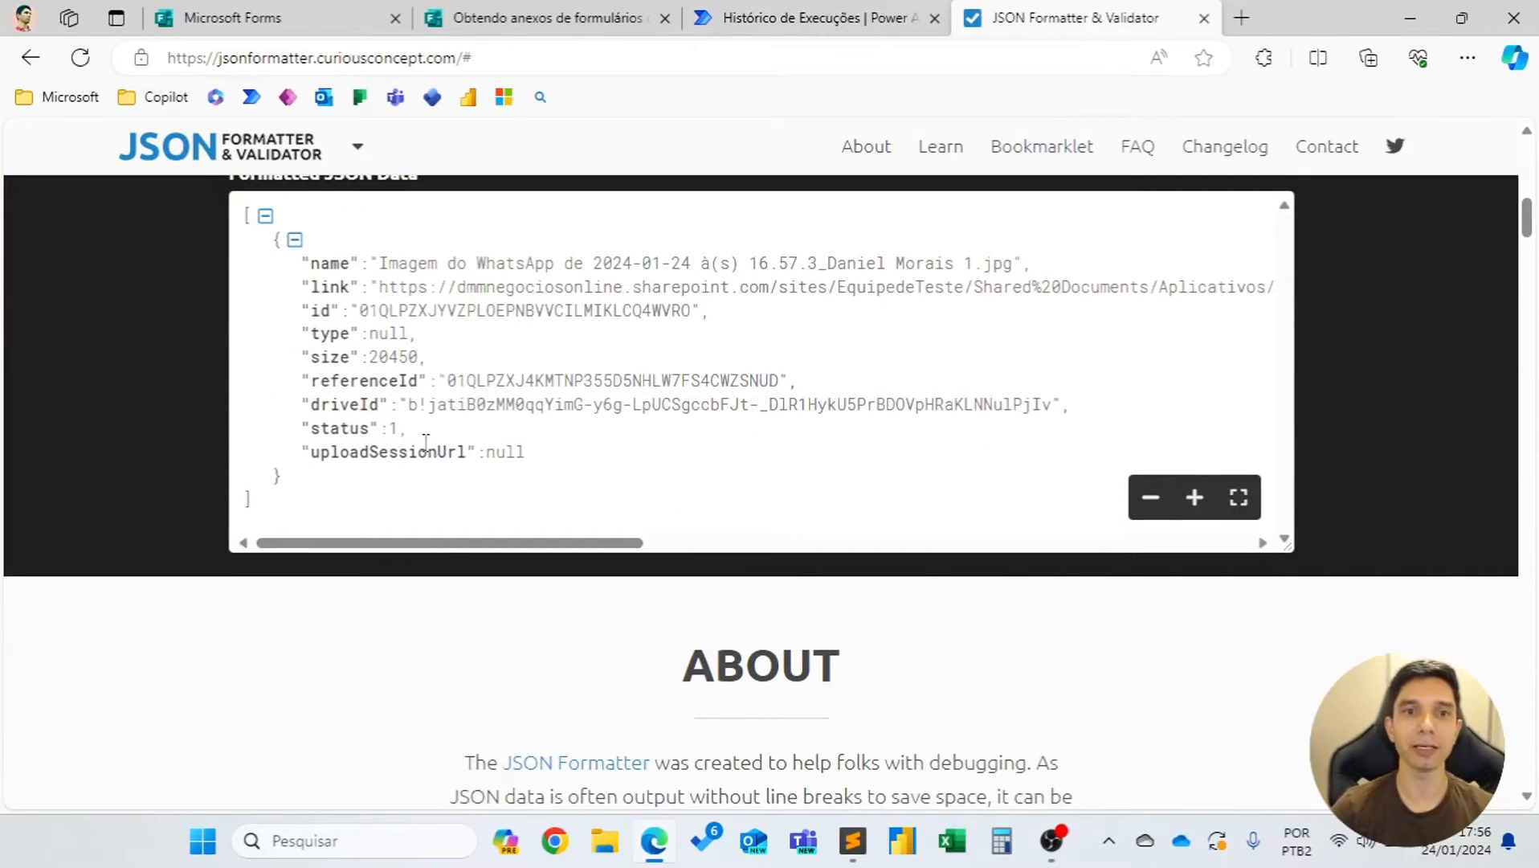
Examine the attachment's name, link, id and type properties in the formatted JSON.
double_click(330, 264)
double_click(326, 289)
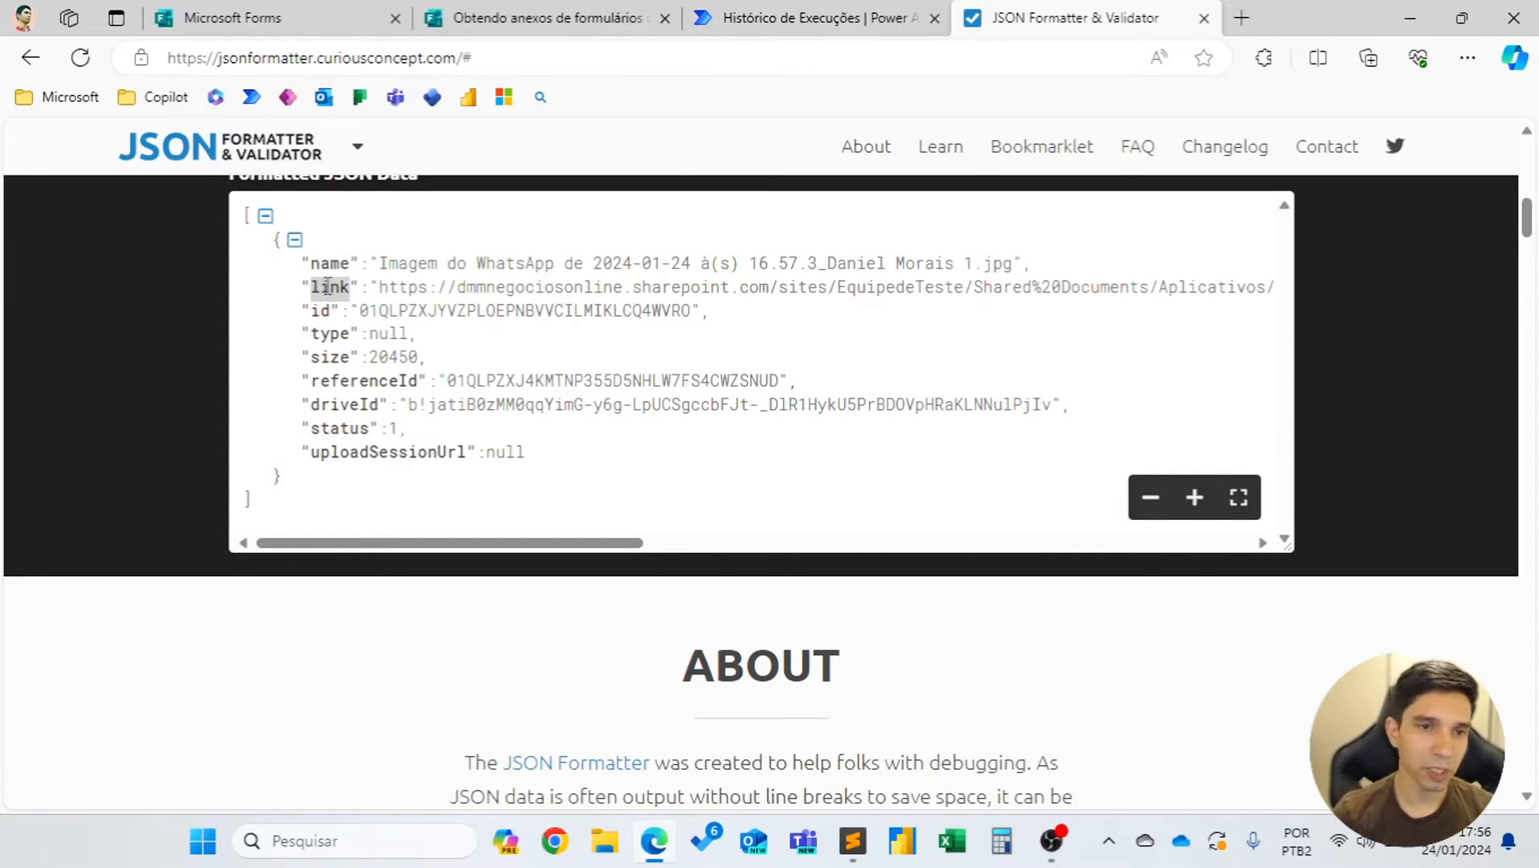
click(329, 255)
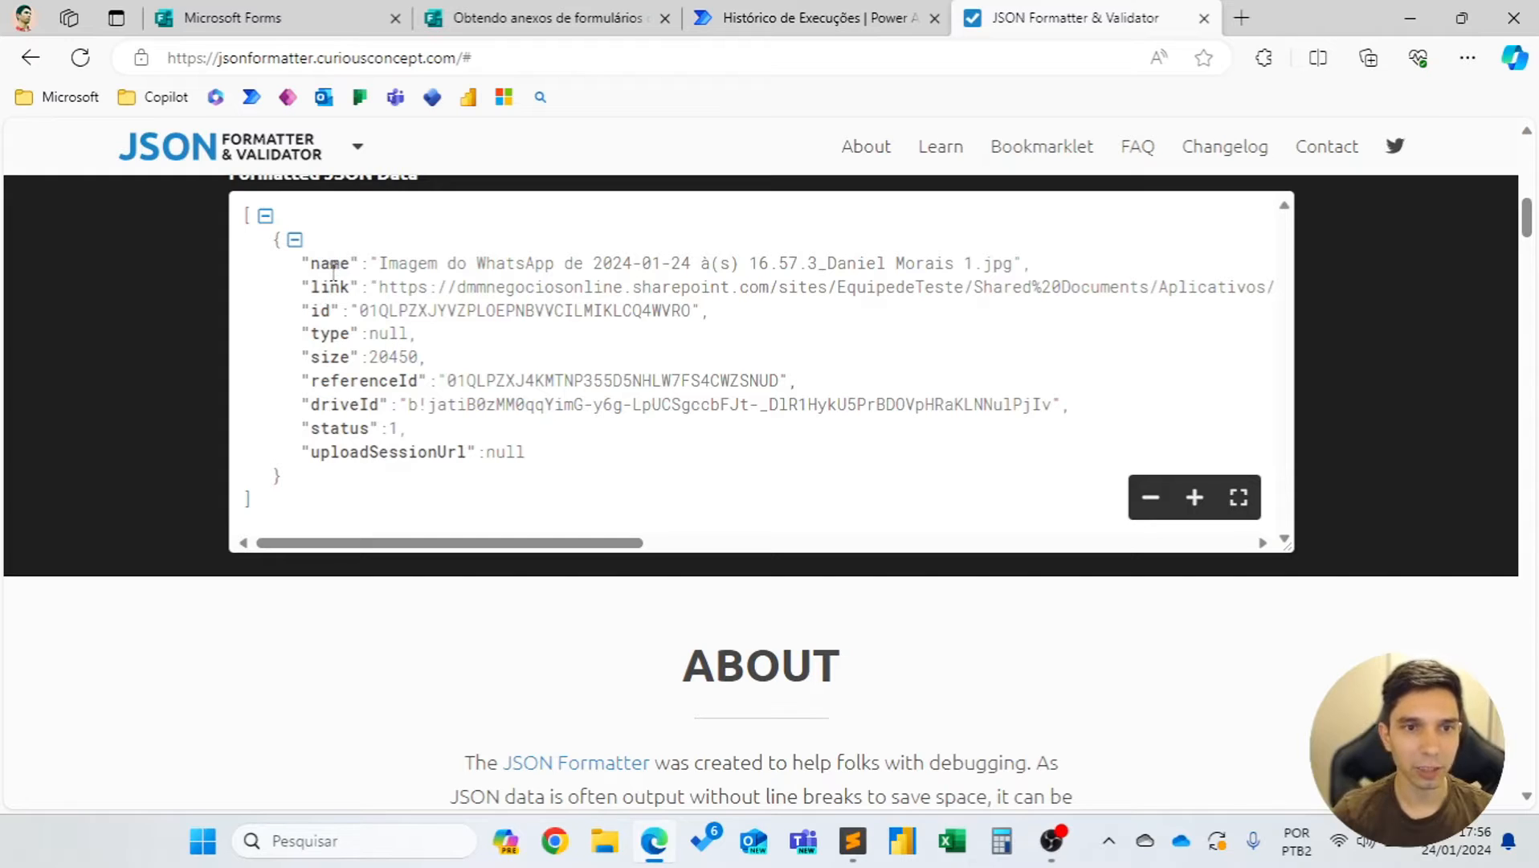
double_click(329, 287)
double_click(320, 310)
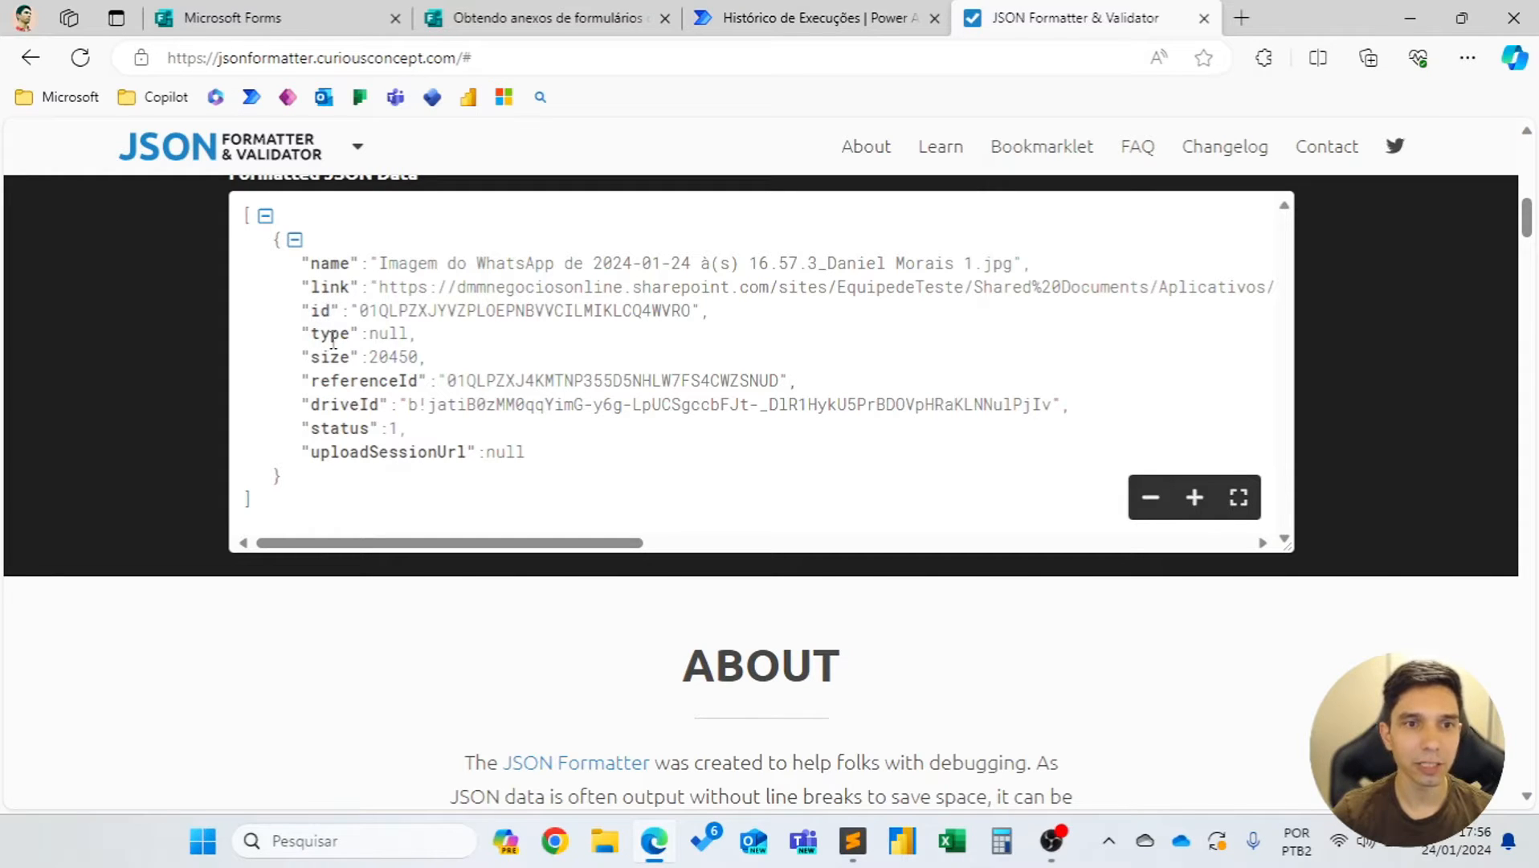
double_click(331, 334)
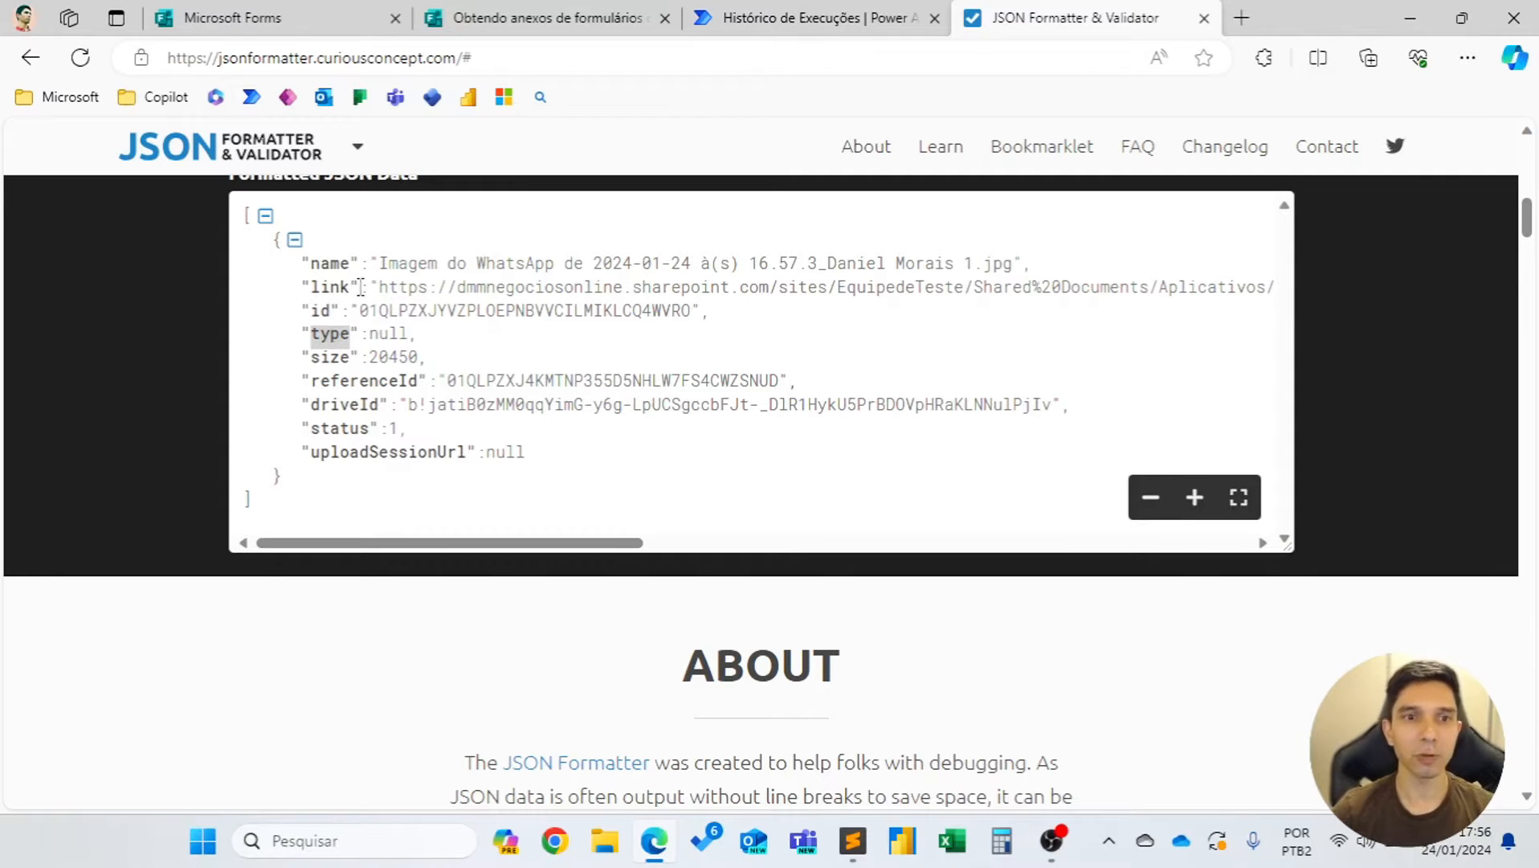
Examine the attachment's link value in the formatted JSON, focusing on its sharepoint.com domain.
drag(378, 289, 1286, 299)
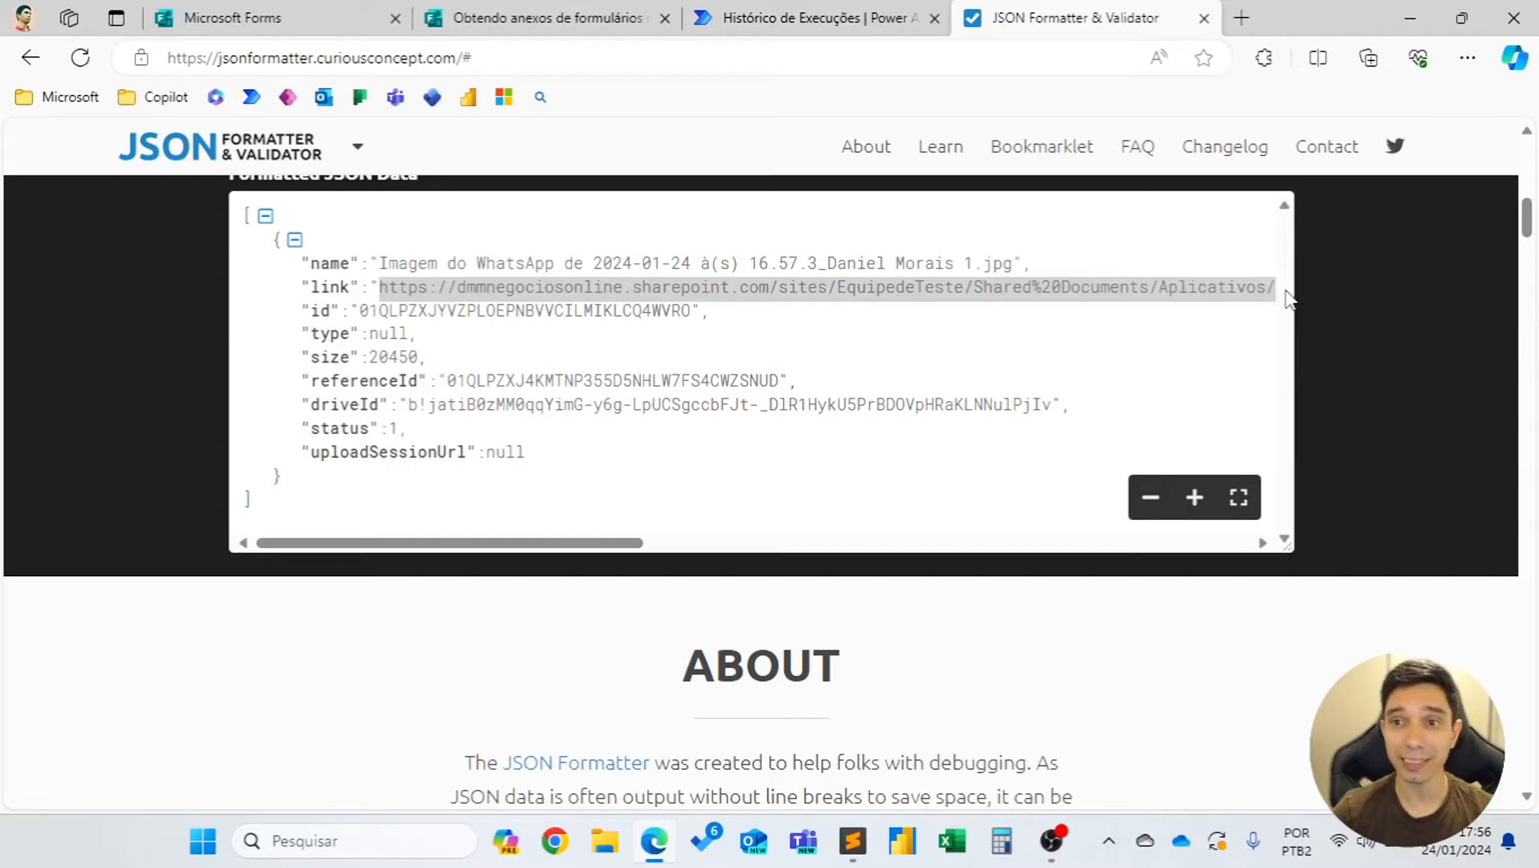
click(1239, 279)
mouse_move(565, 545)
mouse_down()
mouse_move(1024, 554)
mouse_move(560, 544)
mouse_up()
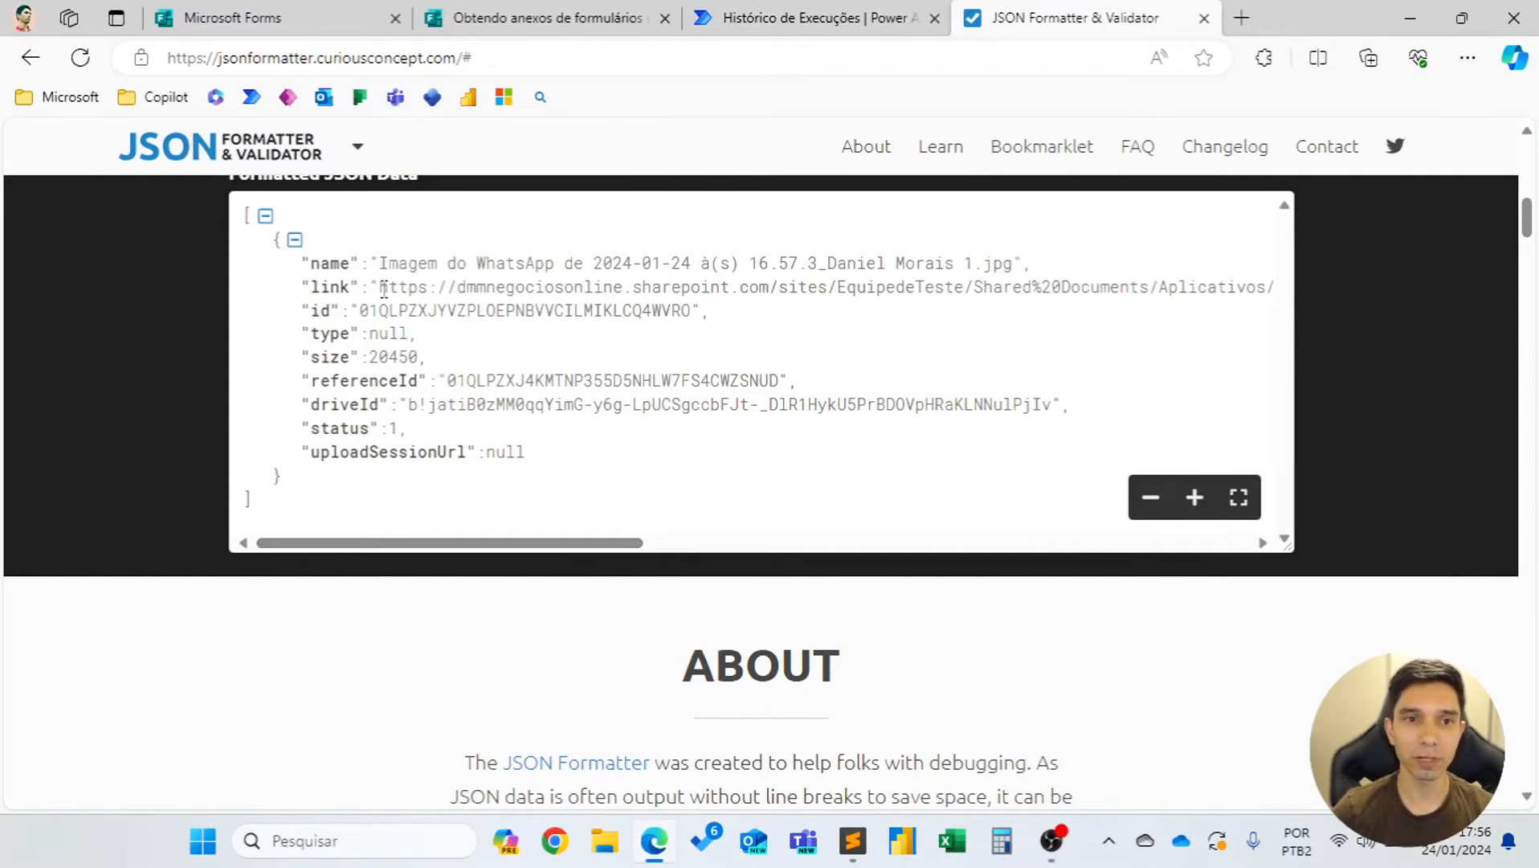
drag(384, 290, 695, 296)
click(689, 301)
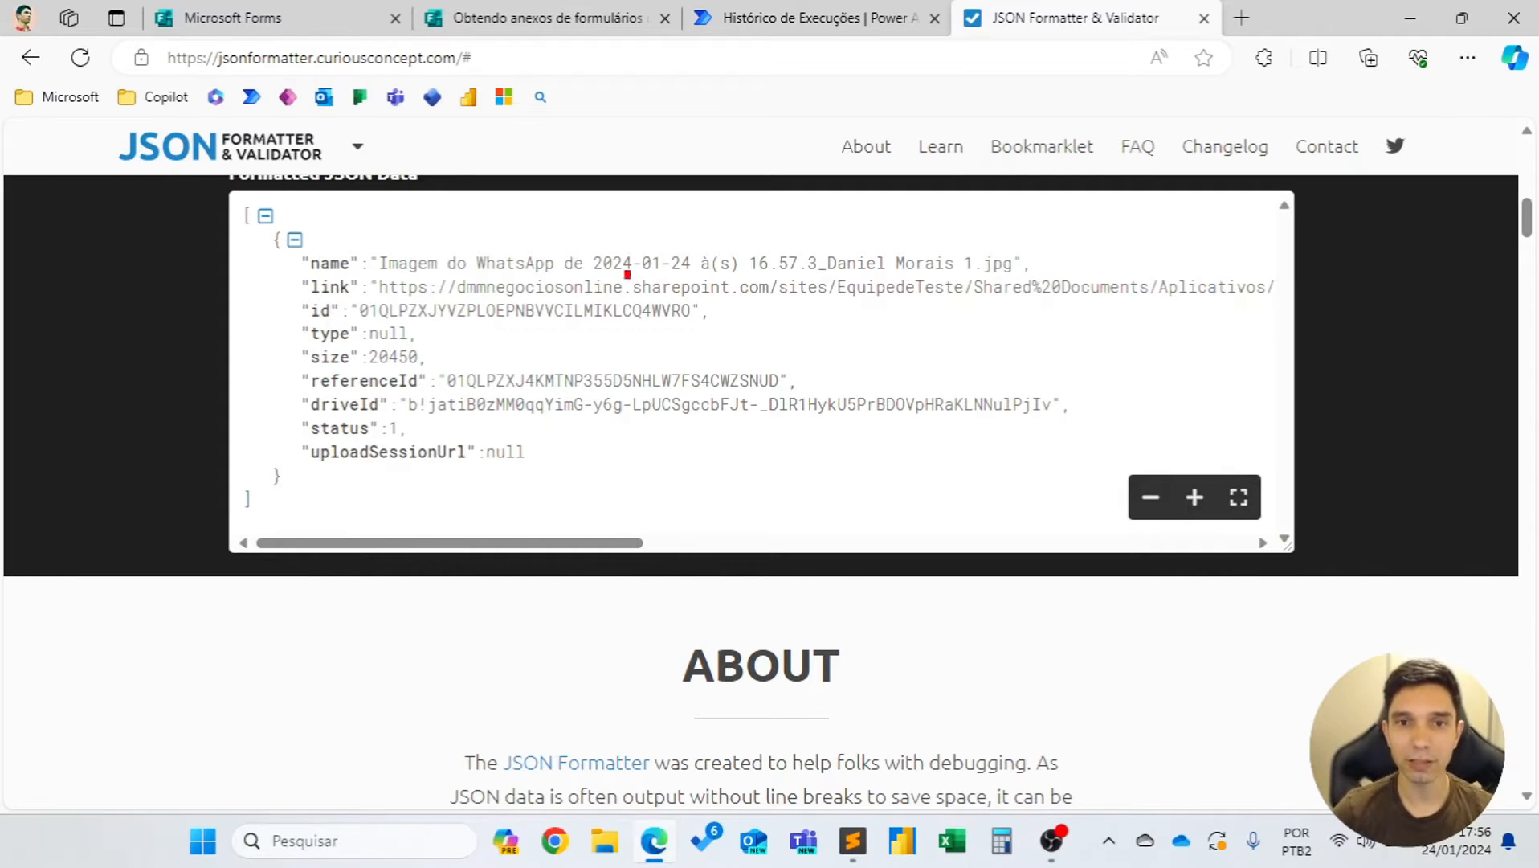
mouse_move(628, 274)
mouse_down()
mouse_move(731, 309)
mouse_move(770, 303)
mouse_up()
drag(759, 417, 729, 315)
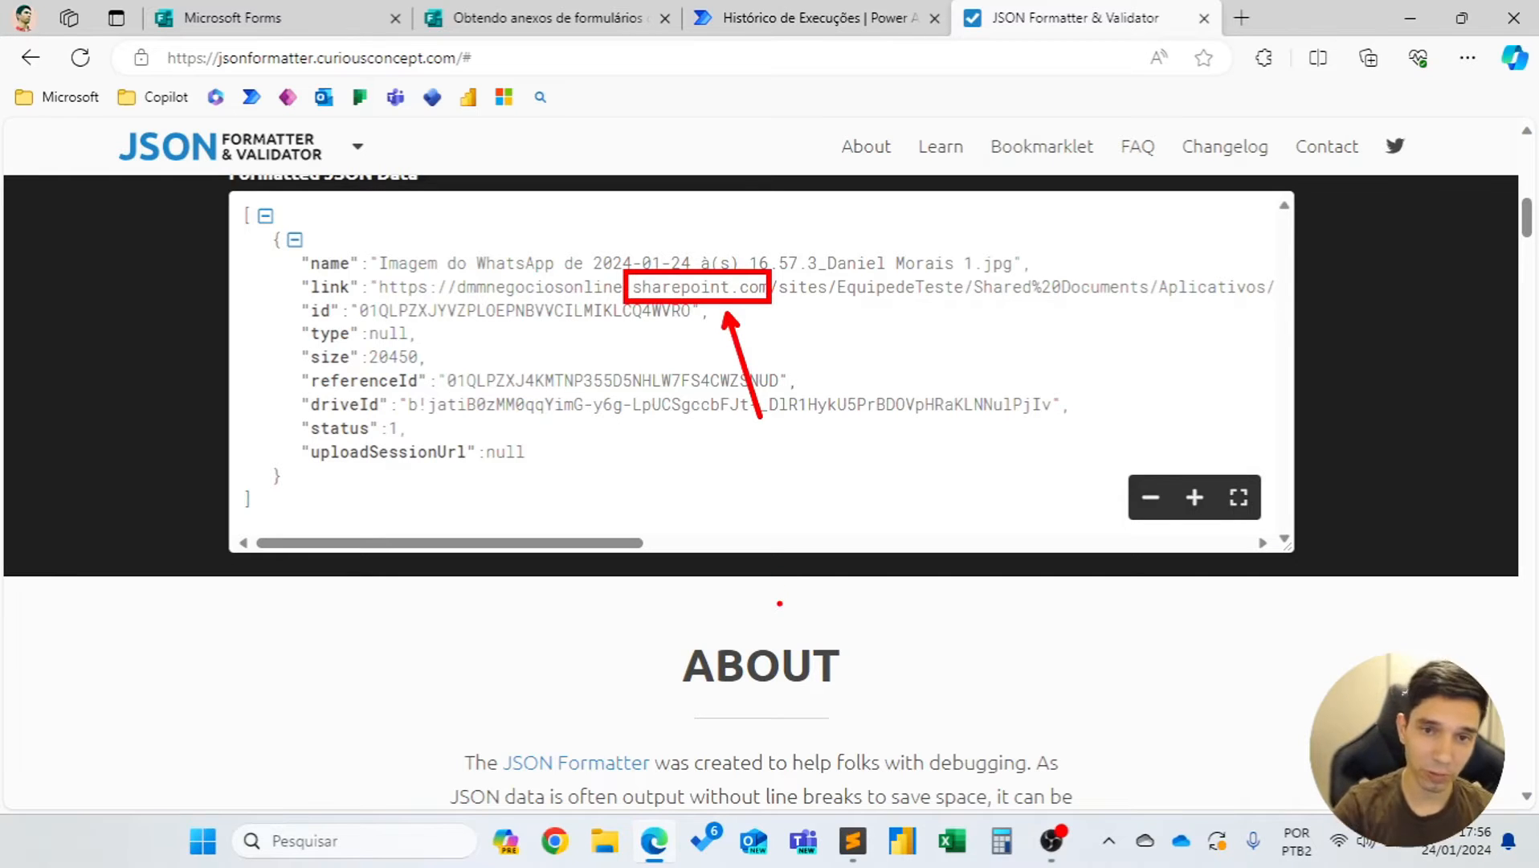
key(Escape)
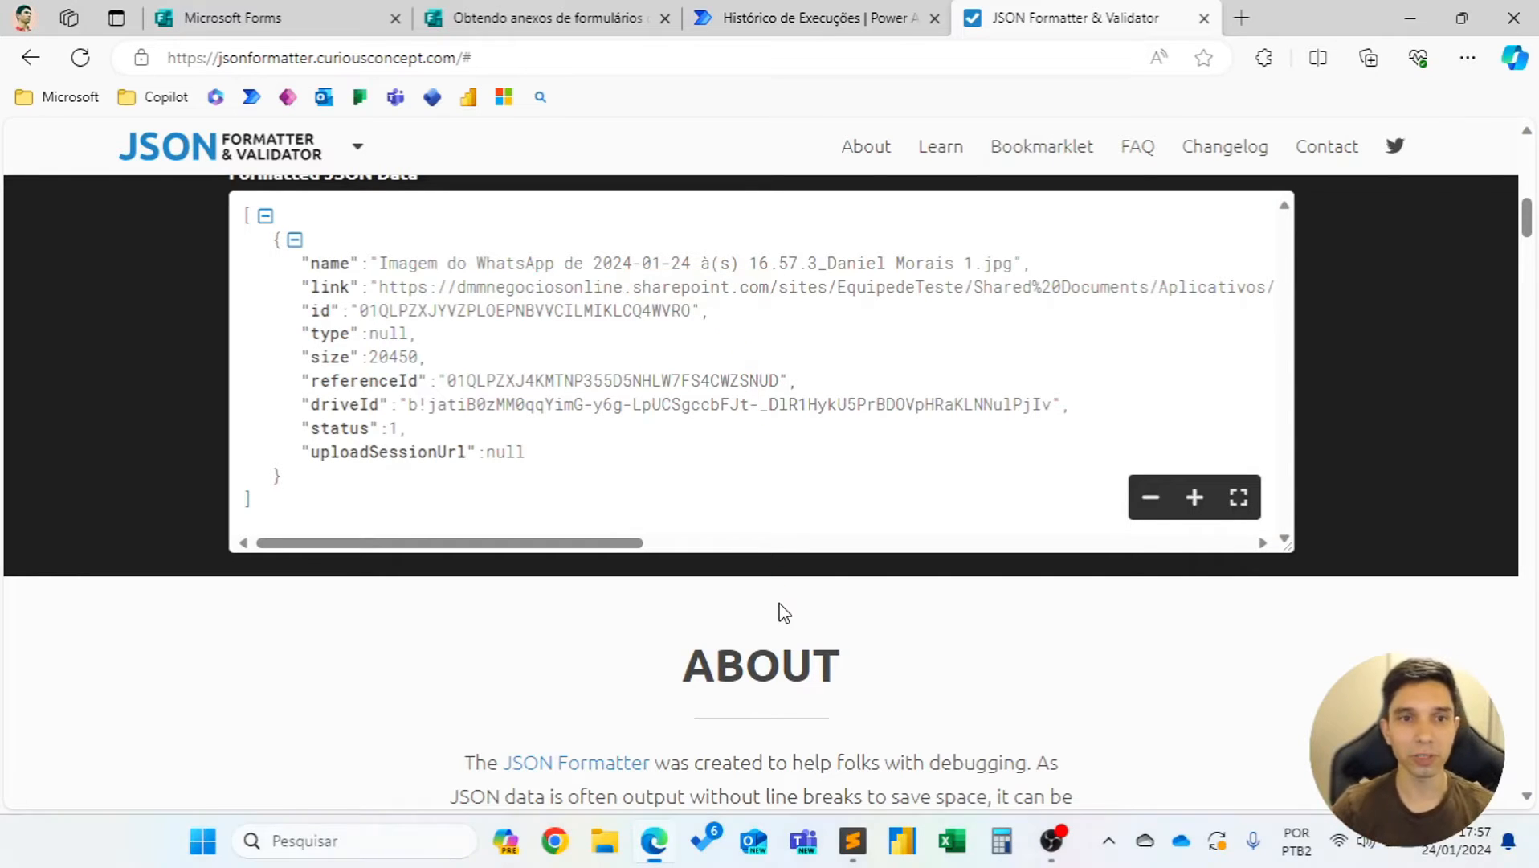
Copy the attachment link's address up to Shared%20Documents and open it in a new browser tab.
drag(380, 287, 1151, 287)
key(ctrl+c)
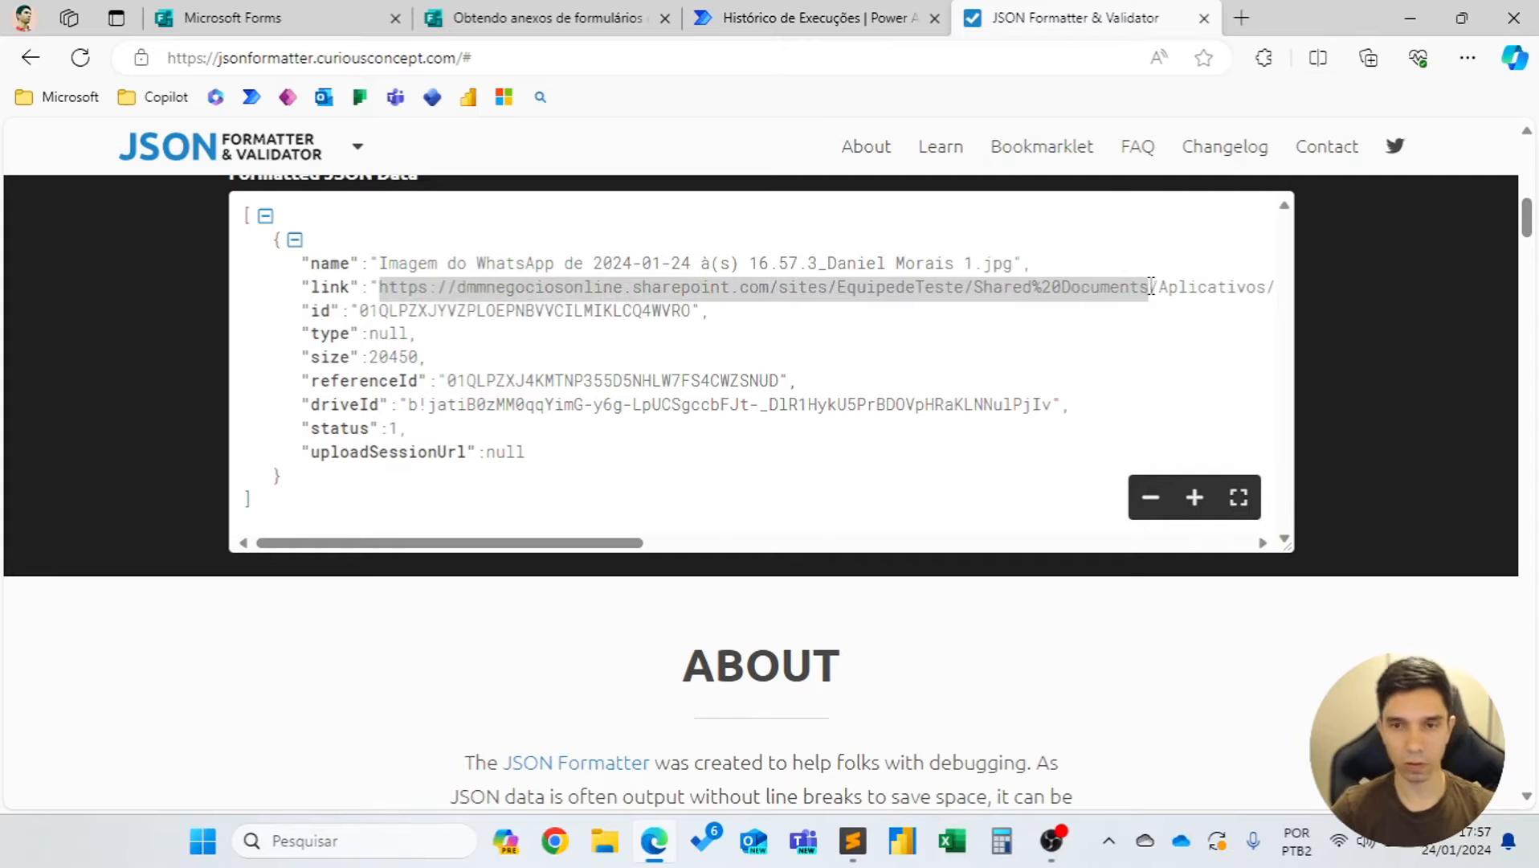
click(1242, 18)
key(ctrl+v)
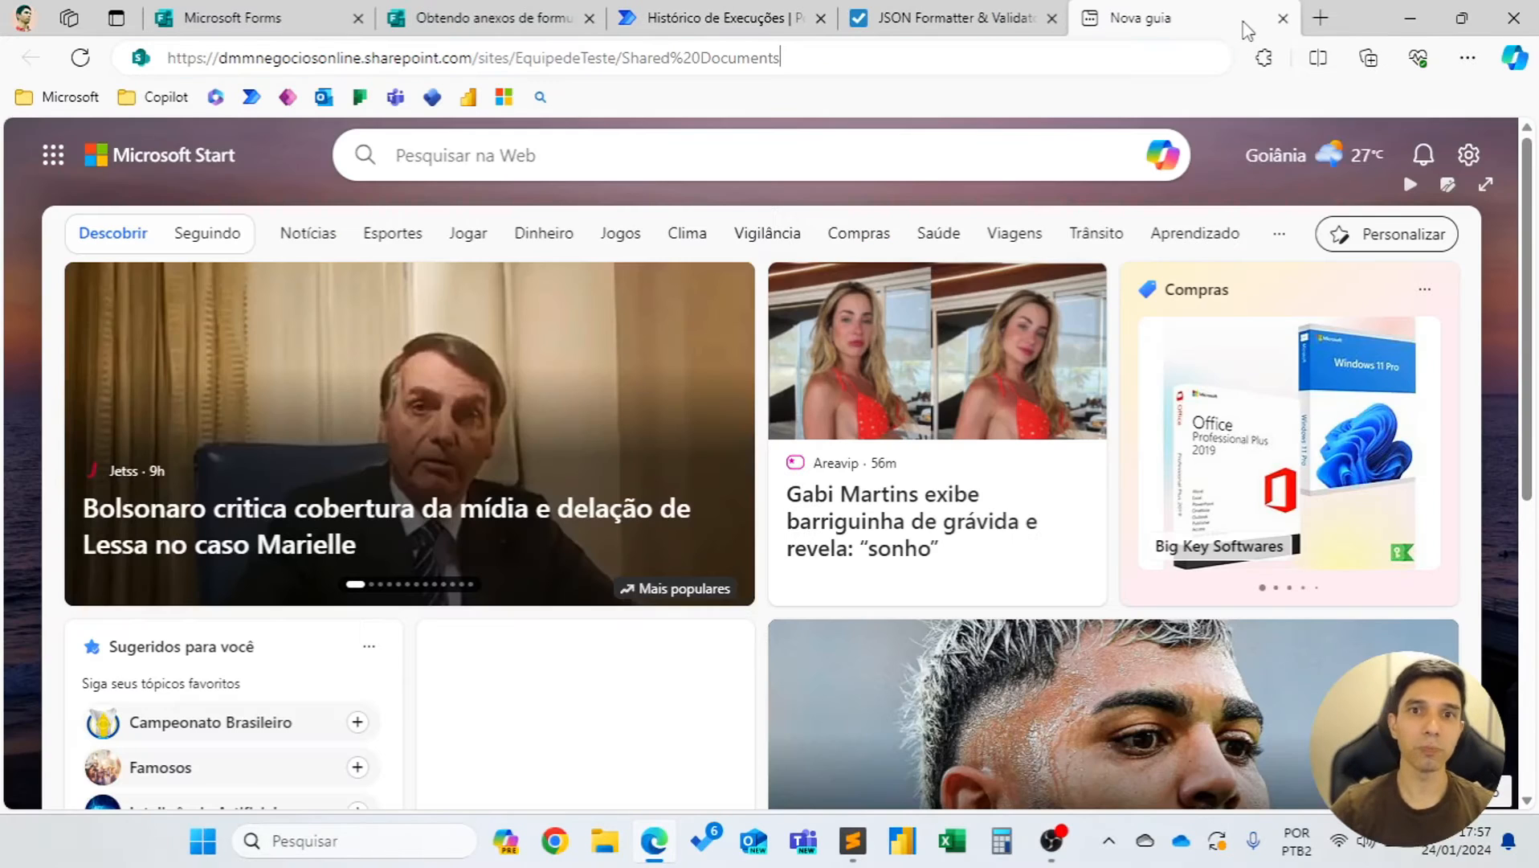
key(Return)
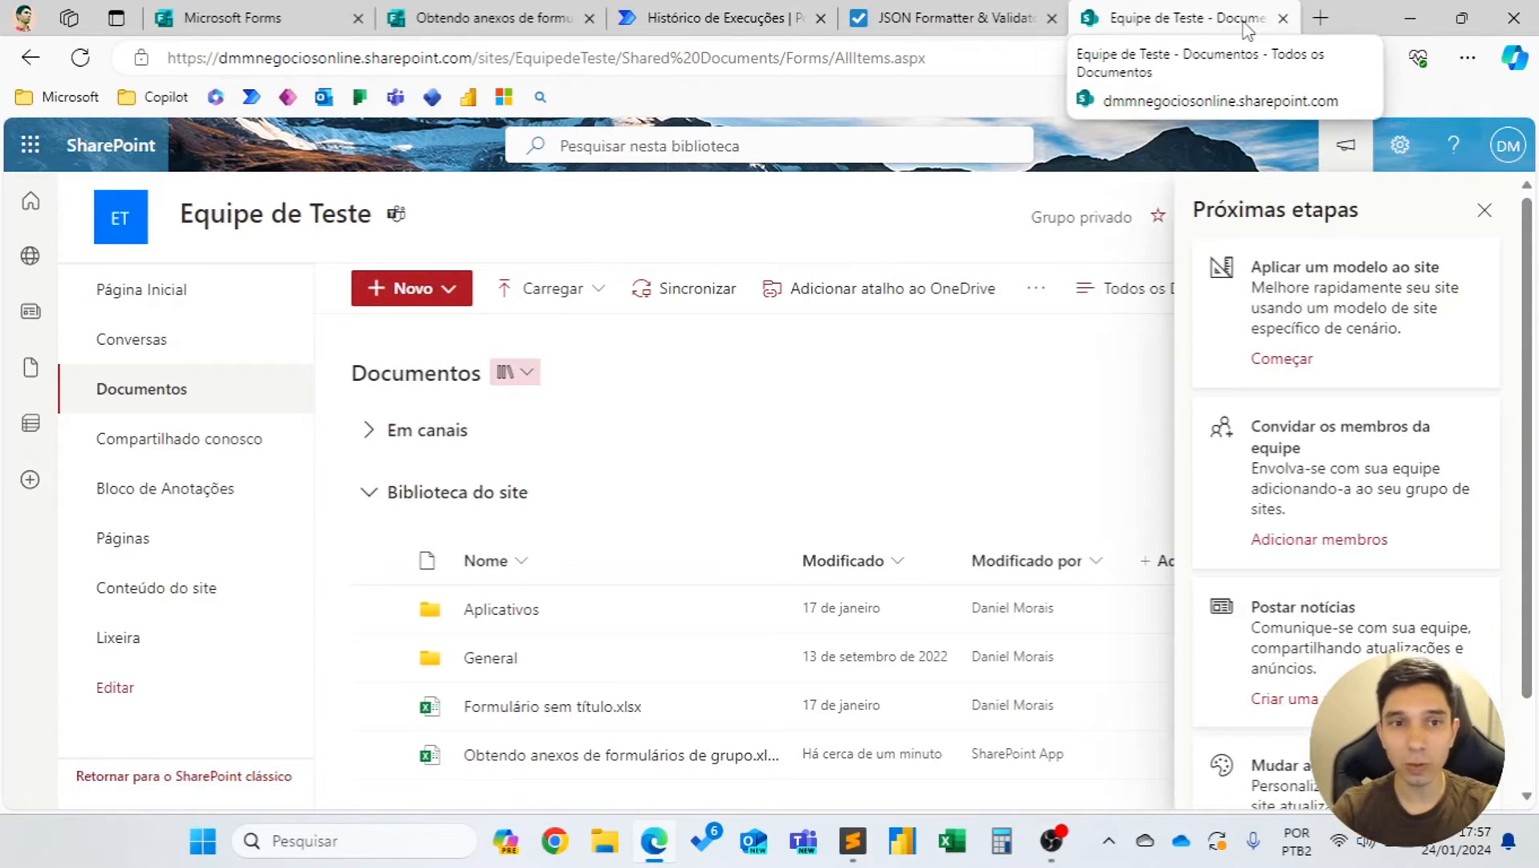
Compare with the groups in Microsoft Forms and browse the SharePoint library to Aplicativos > Microsoft Forms > Obtendo anexos de formulários de grupo > Pergunta.
click(249, 19)
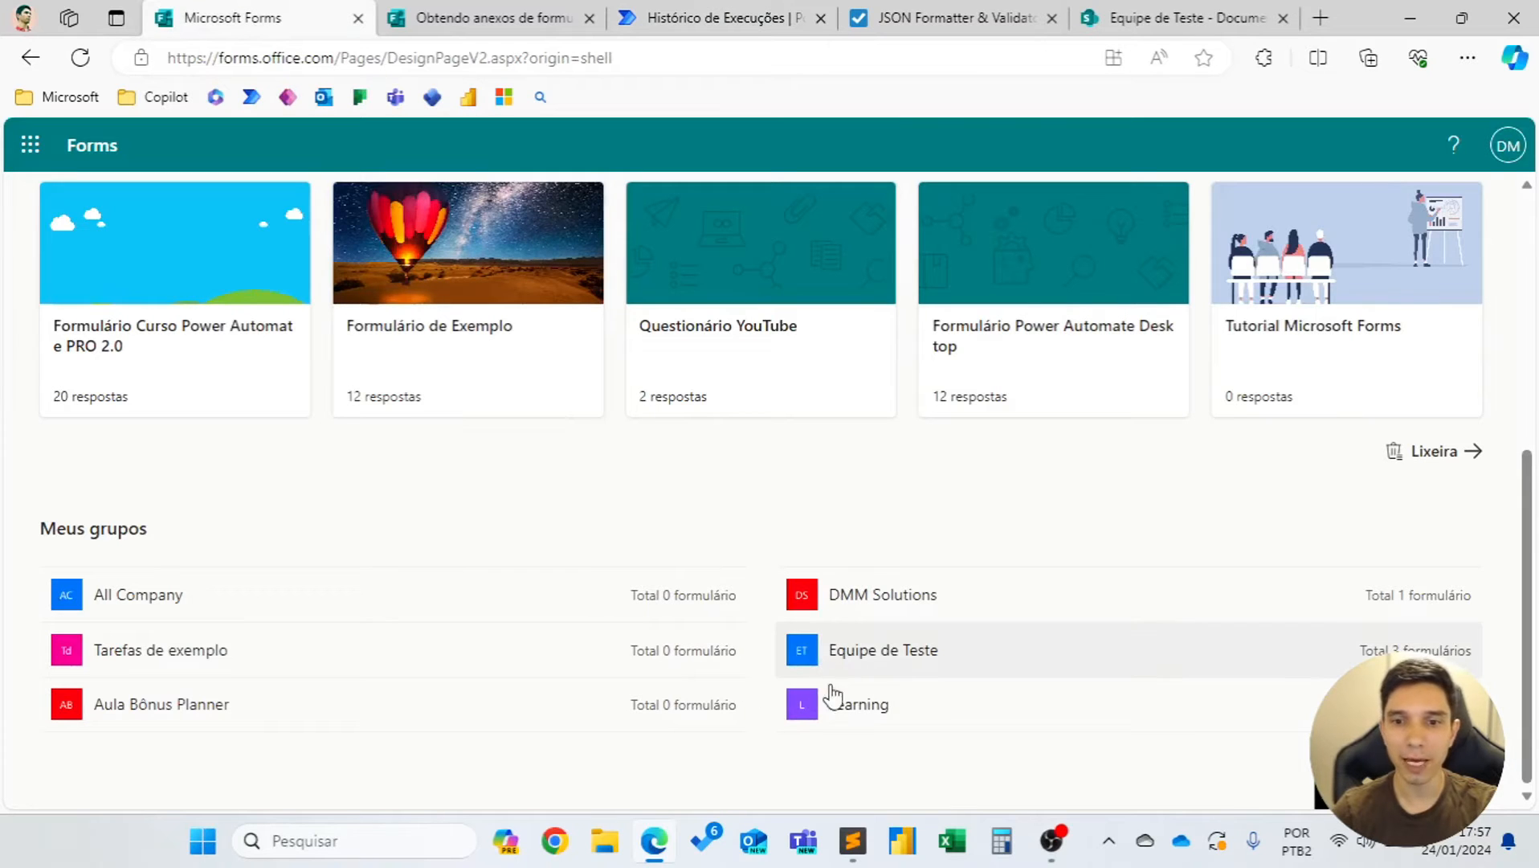
click(1177, 17)
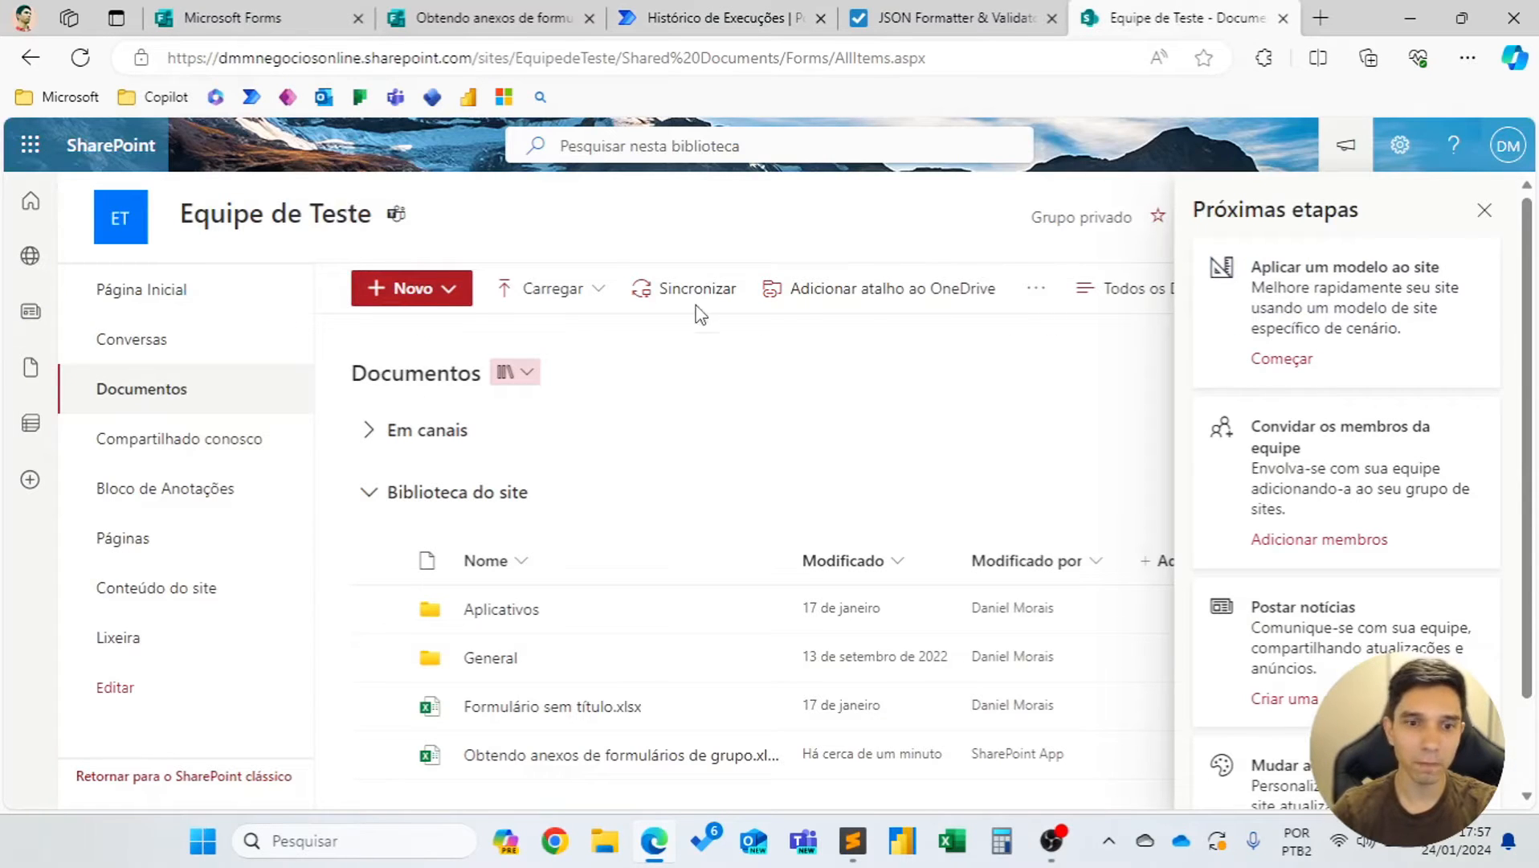
click(518, 617)
click(514, 483)
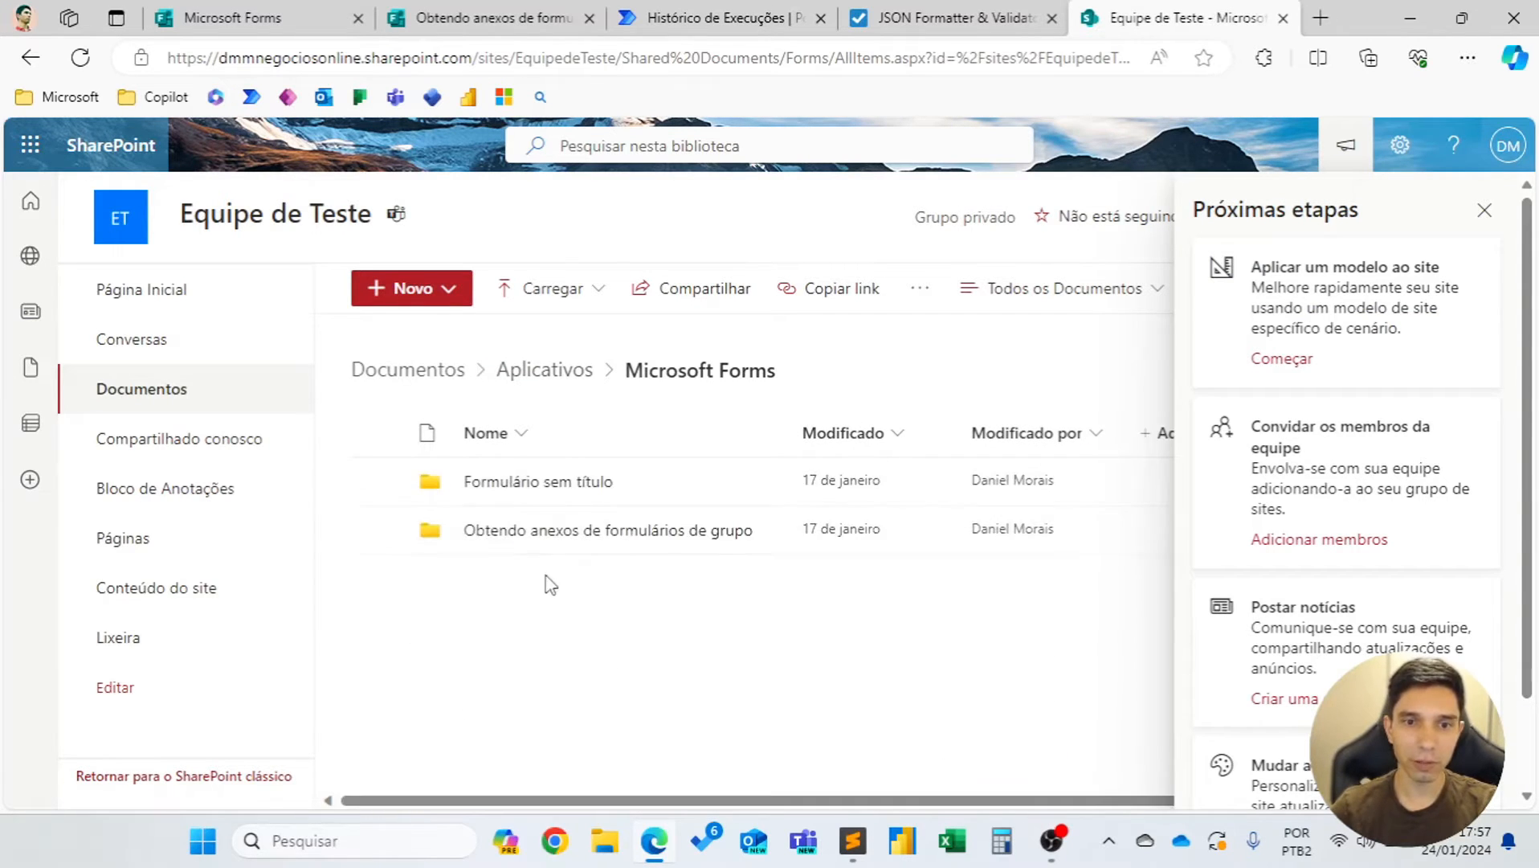
click(534, 531)
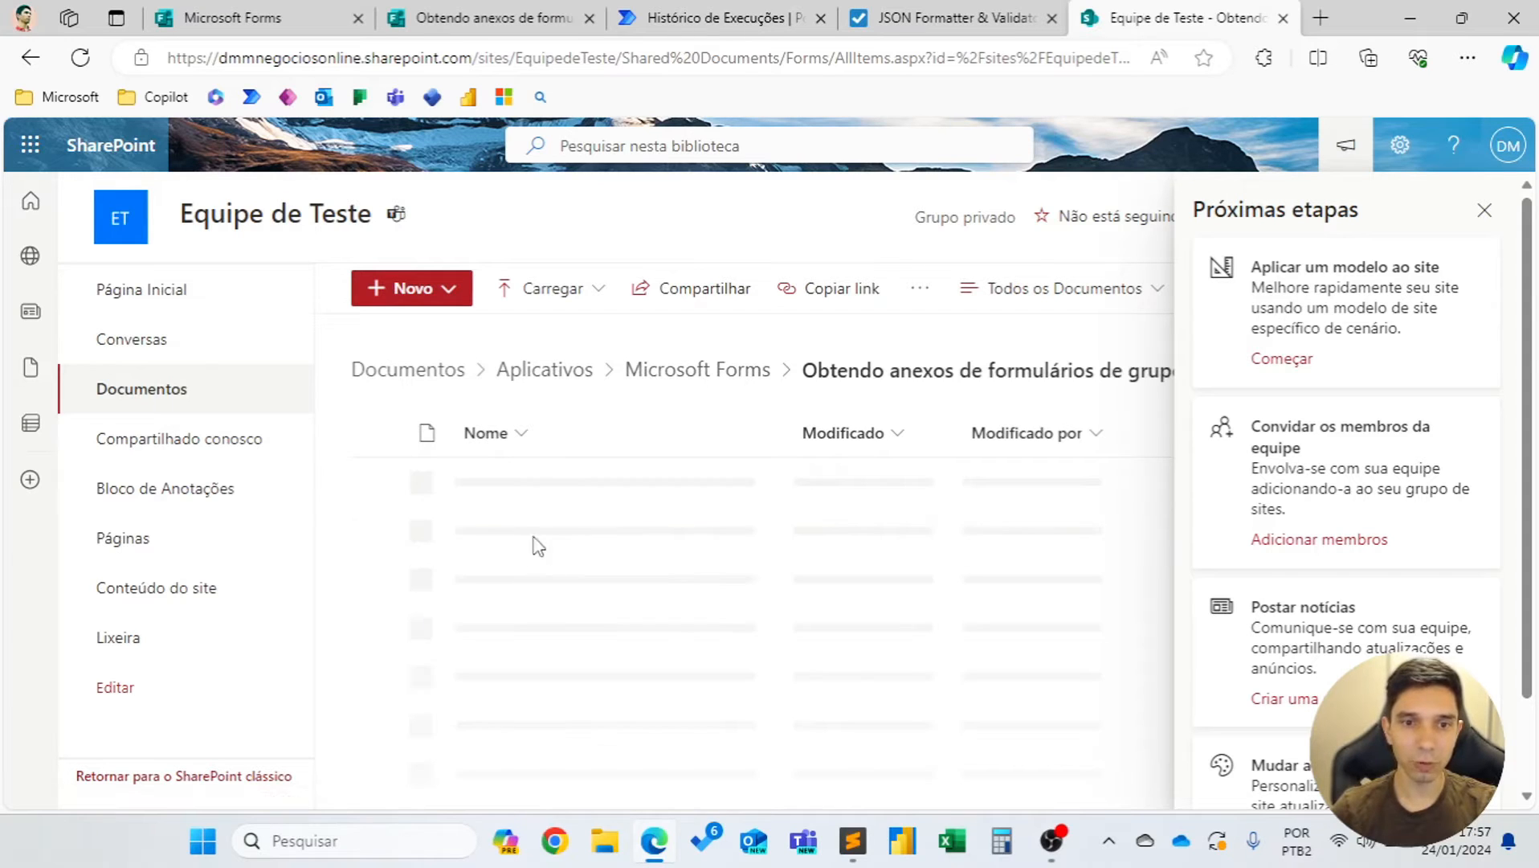
click(1484, 210)
click(489, 483)
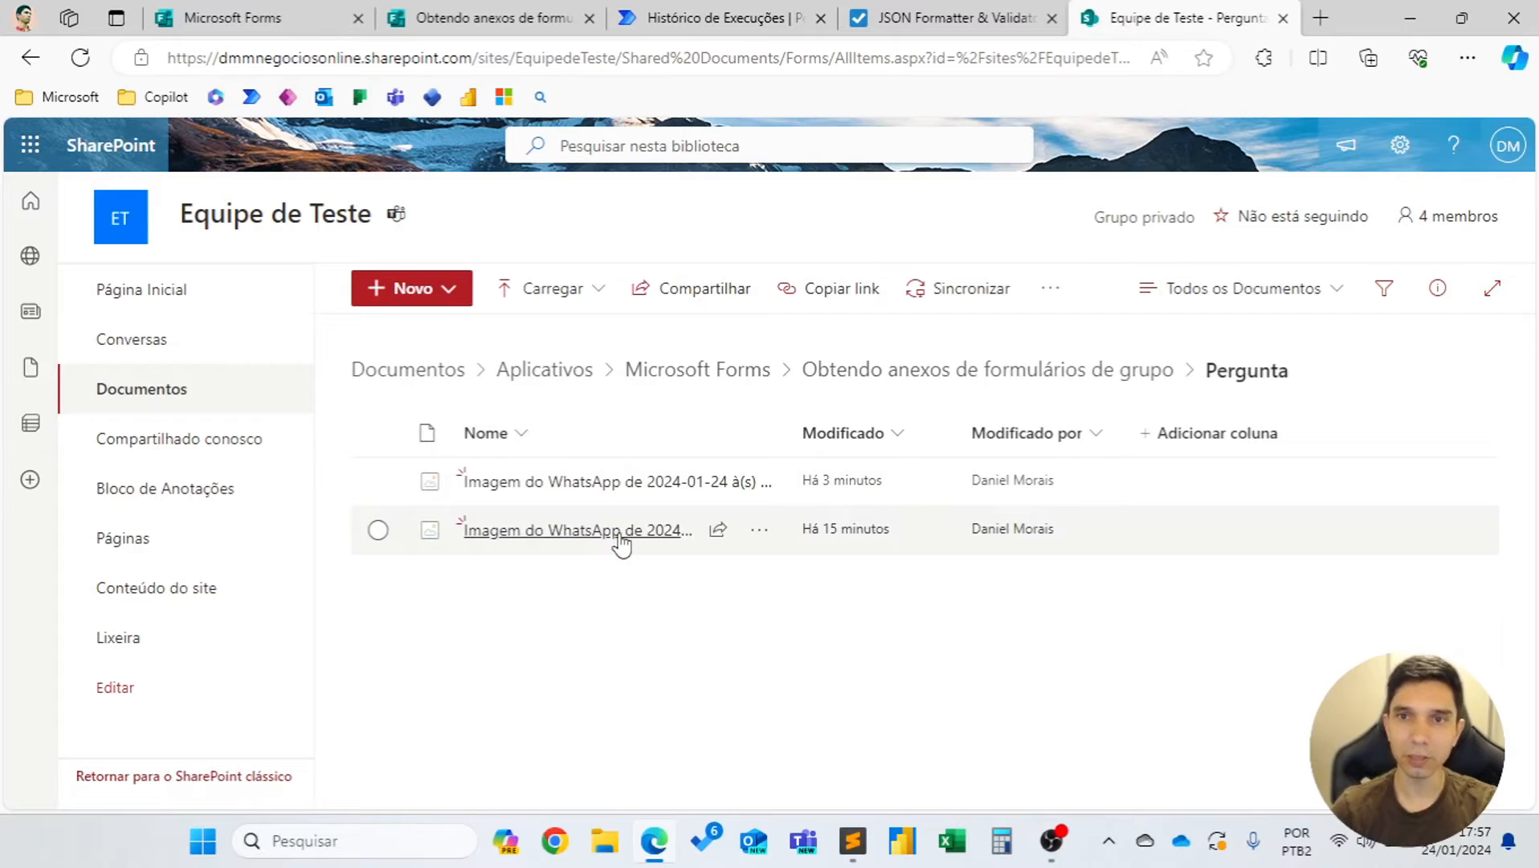
mouse_move(621, 544)
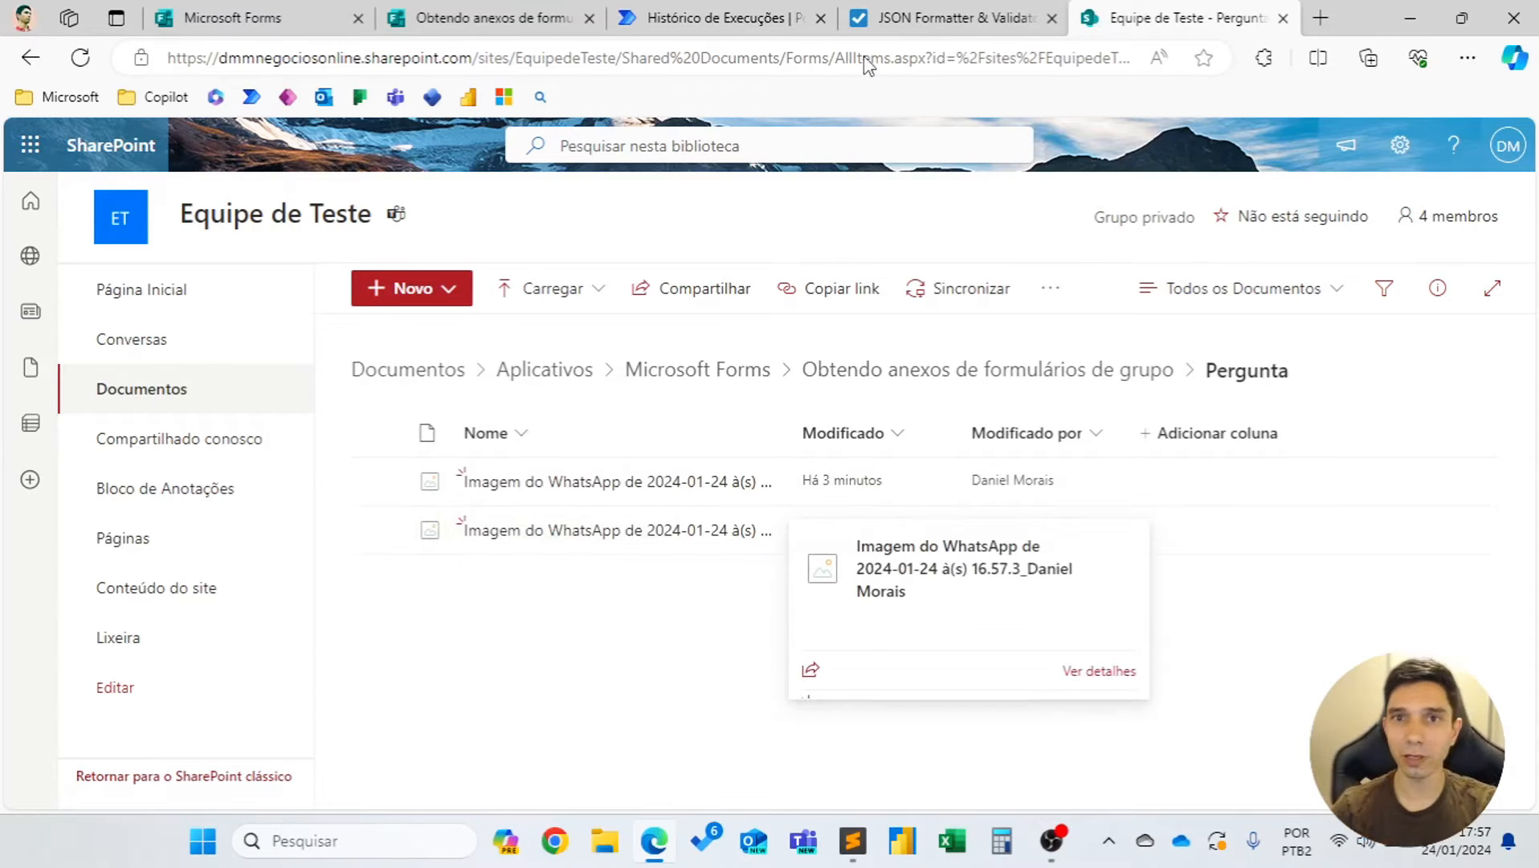
Edit the Anexos de Formulários de Grupo flow in Power Automate and add an Analisar JSON action after Obter os detalhes da resposta.
click(711, 24)
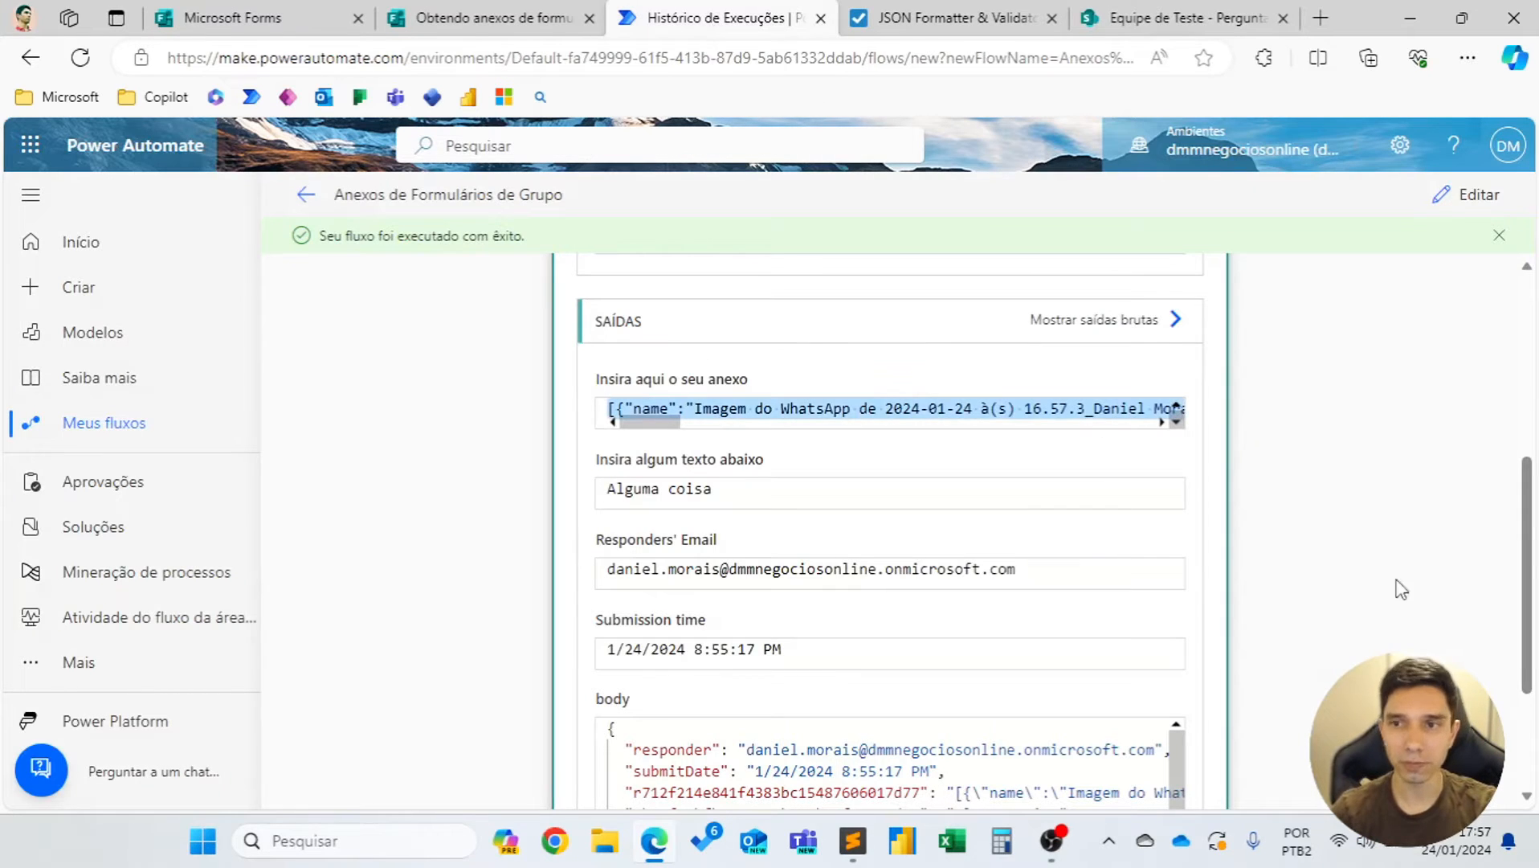
click(1470, 193)
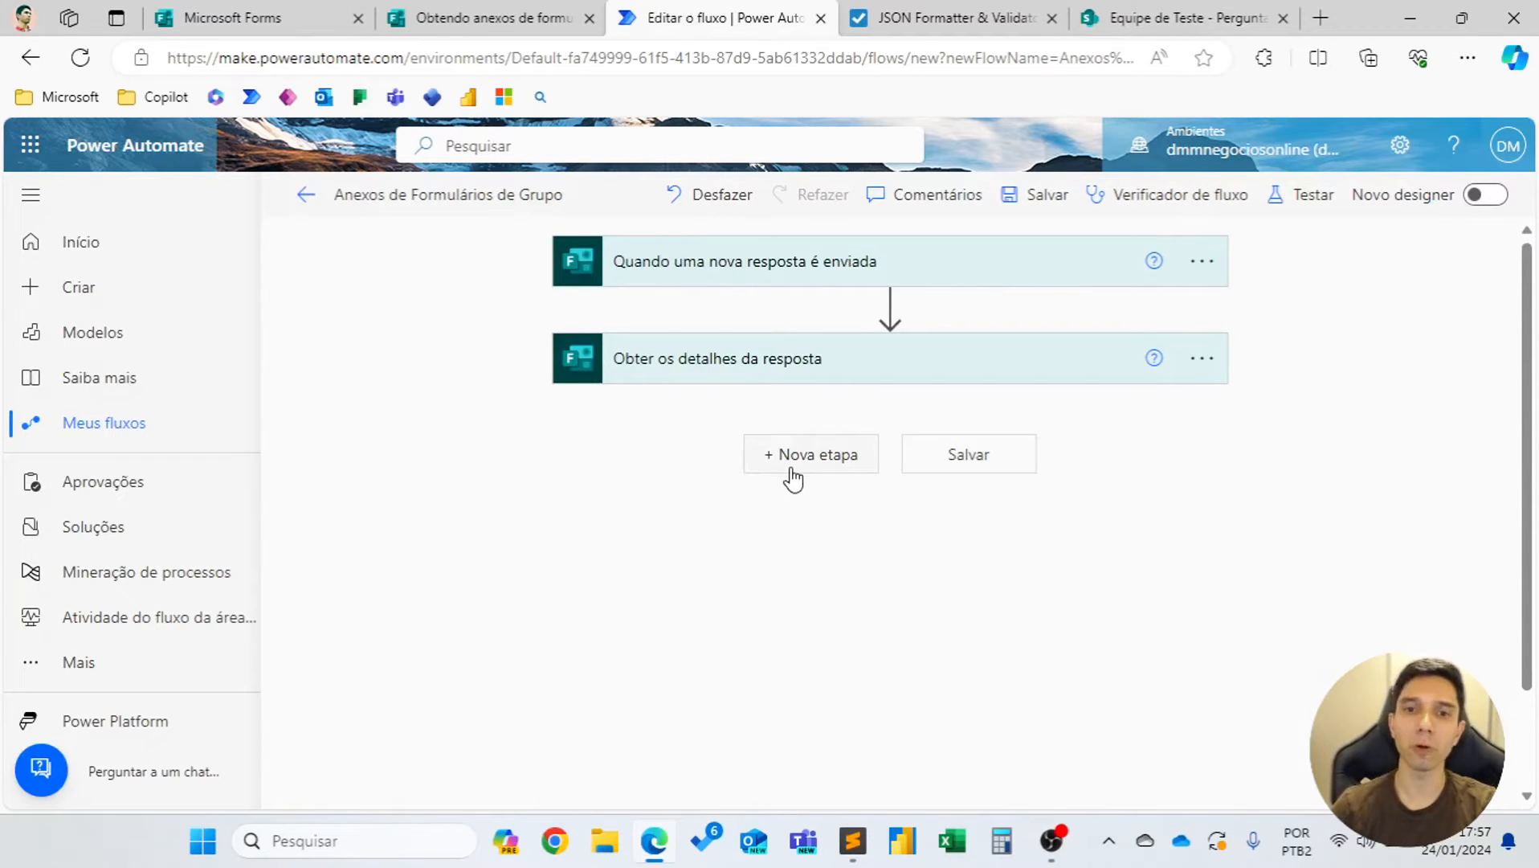
click(793, 473)
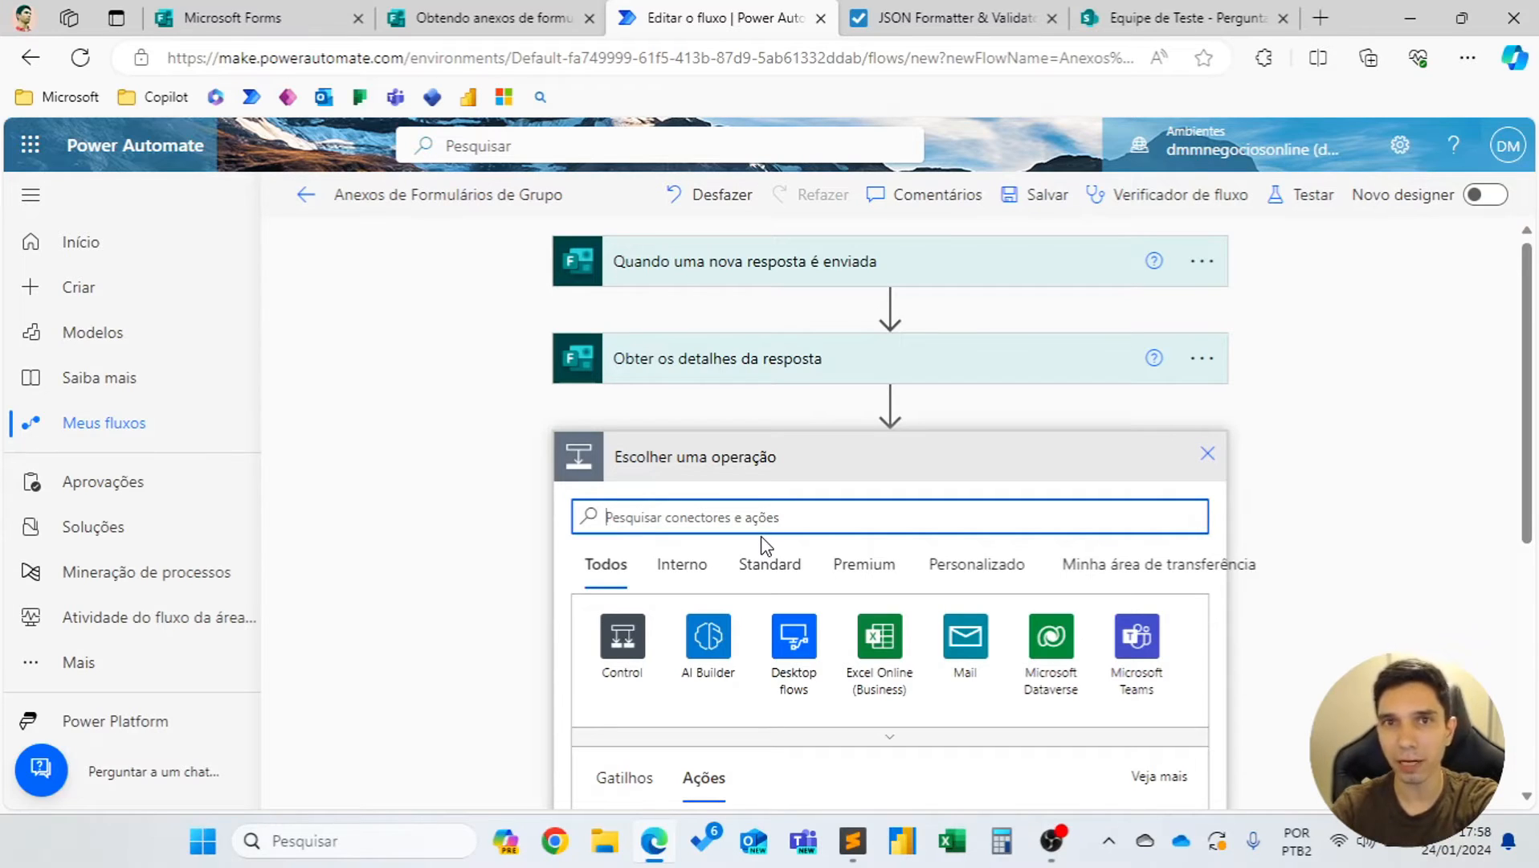
click(956, 17)
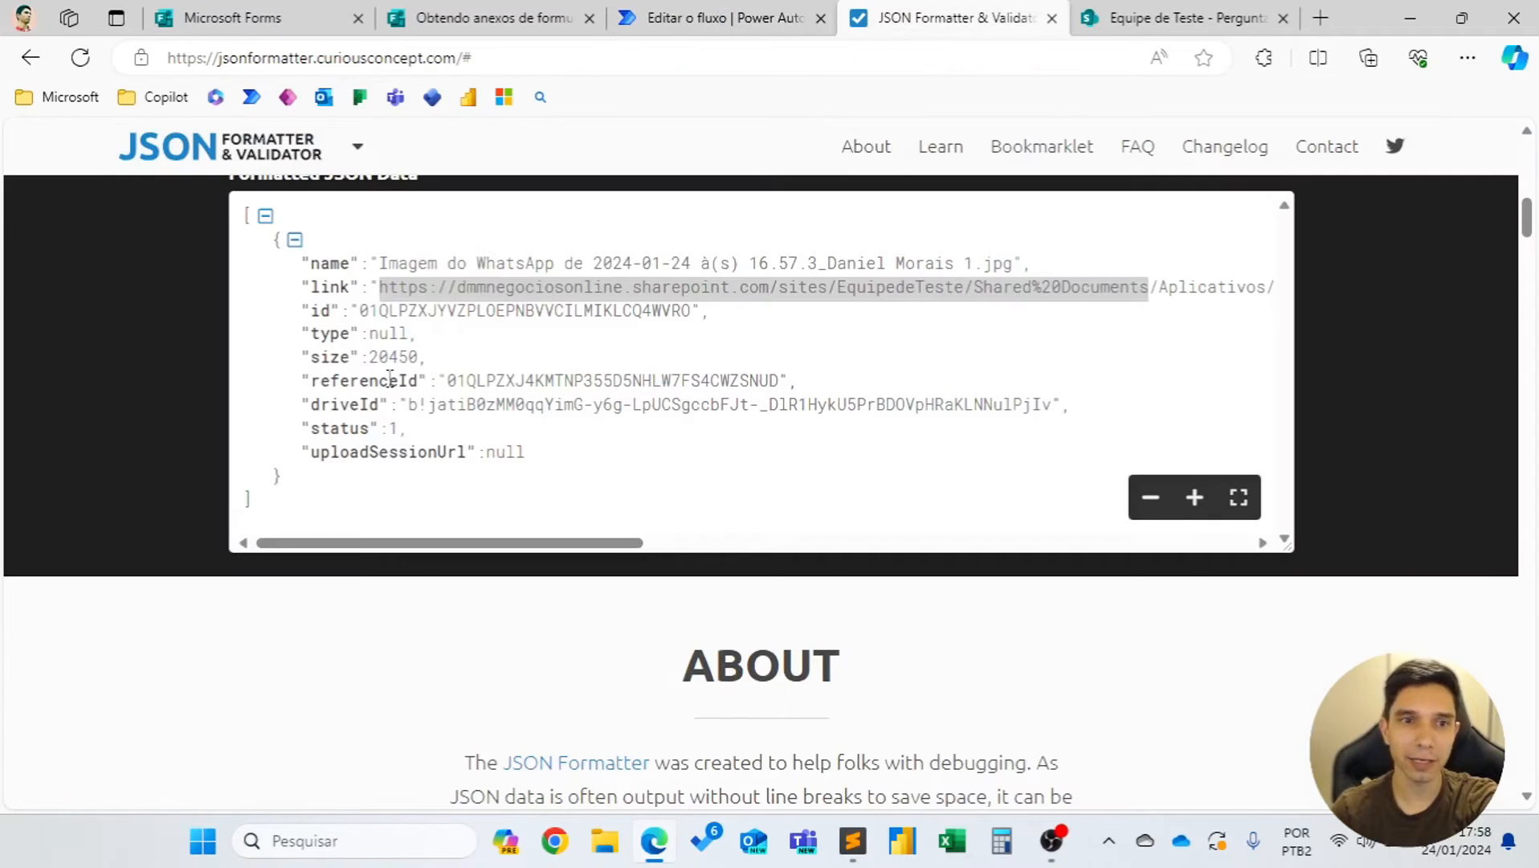
double_click(336, 287)
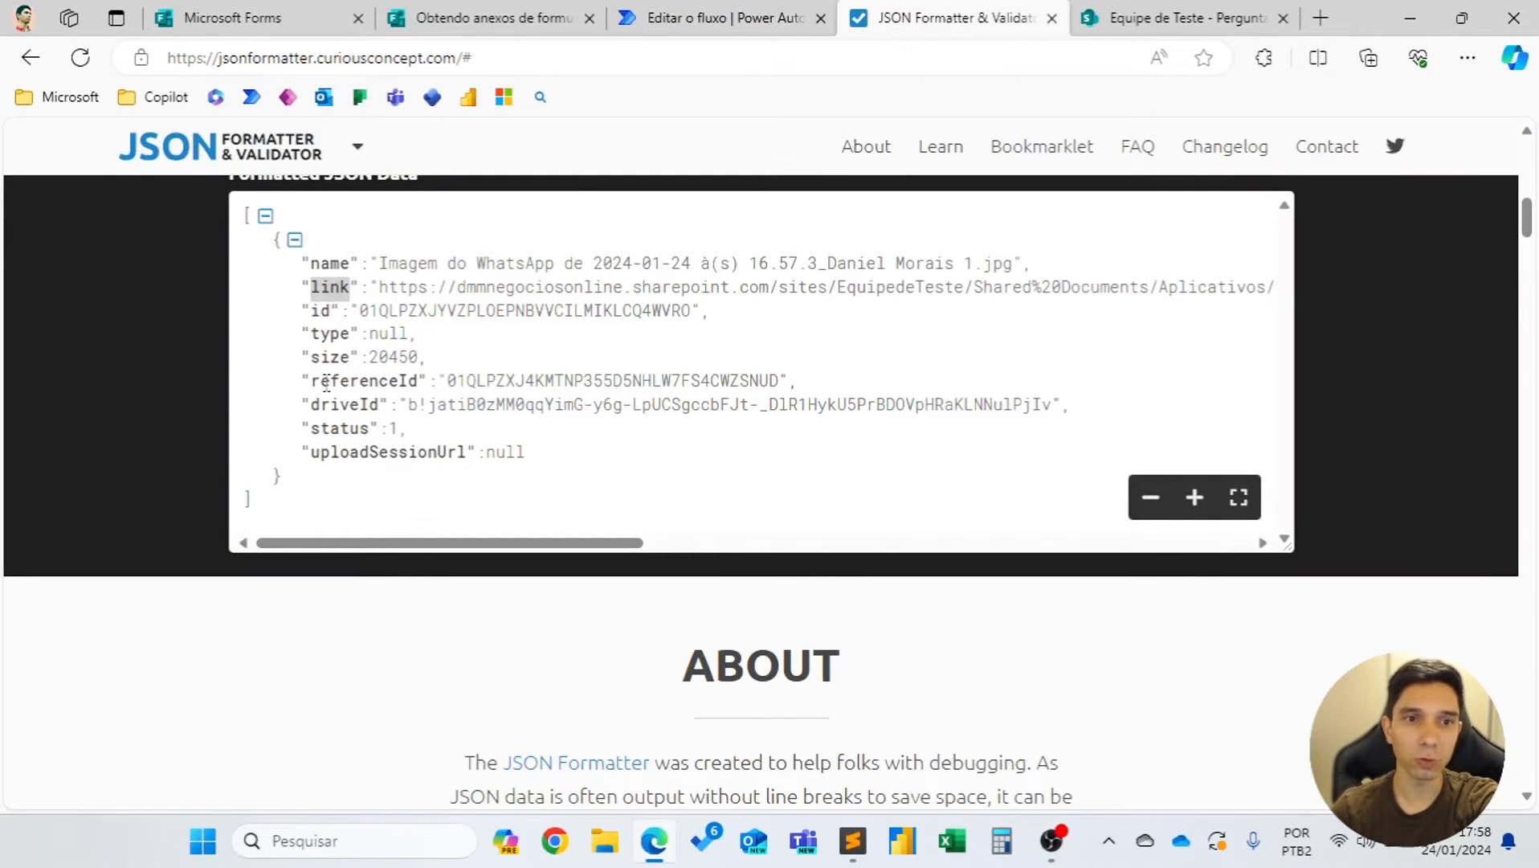
click(770, 17)
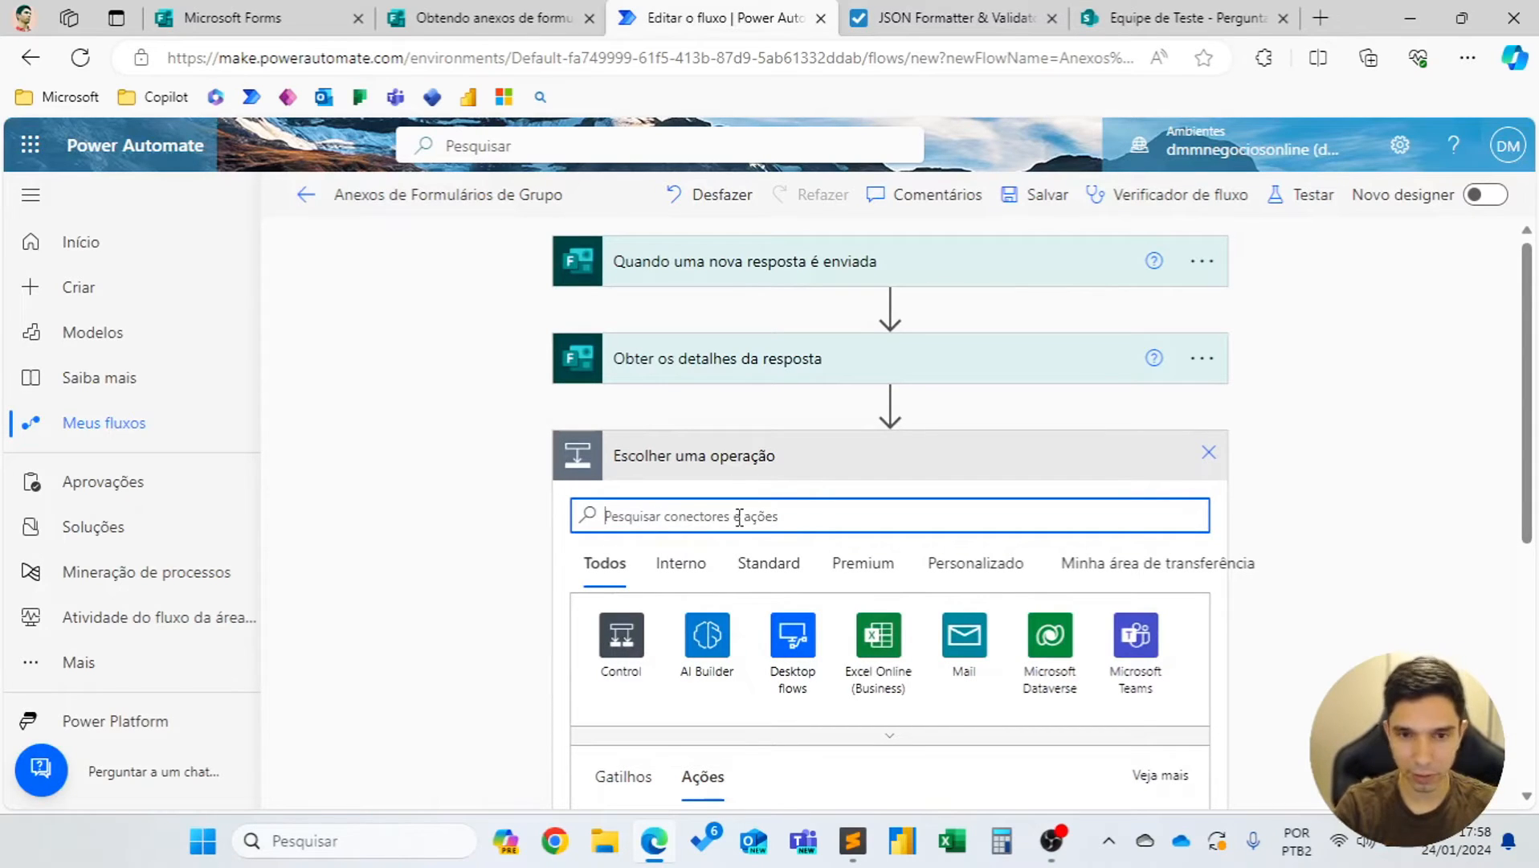
text(json)
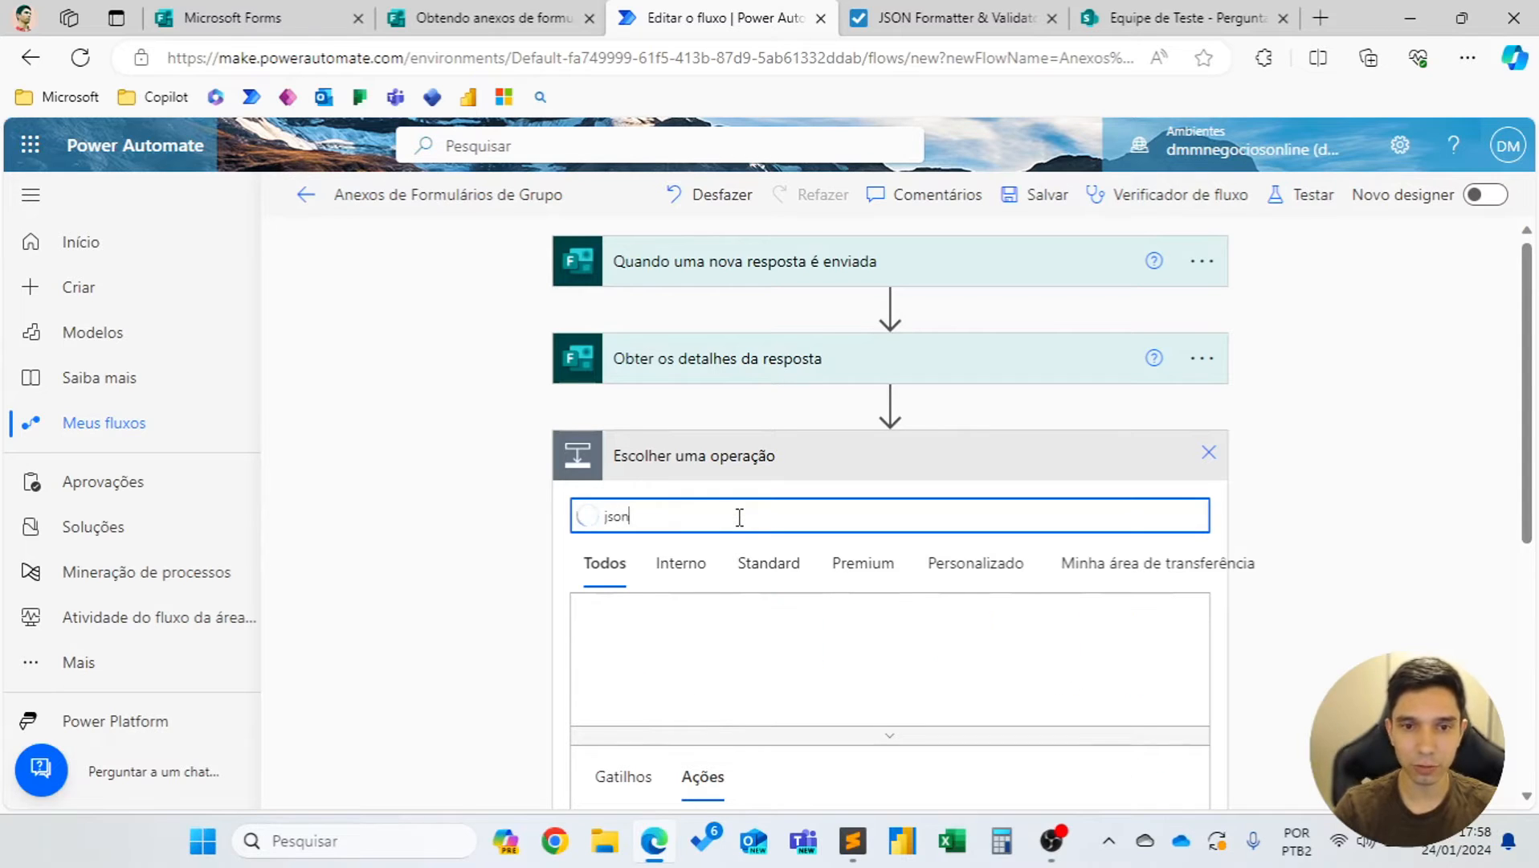
click(671, 563)
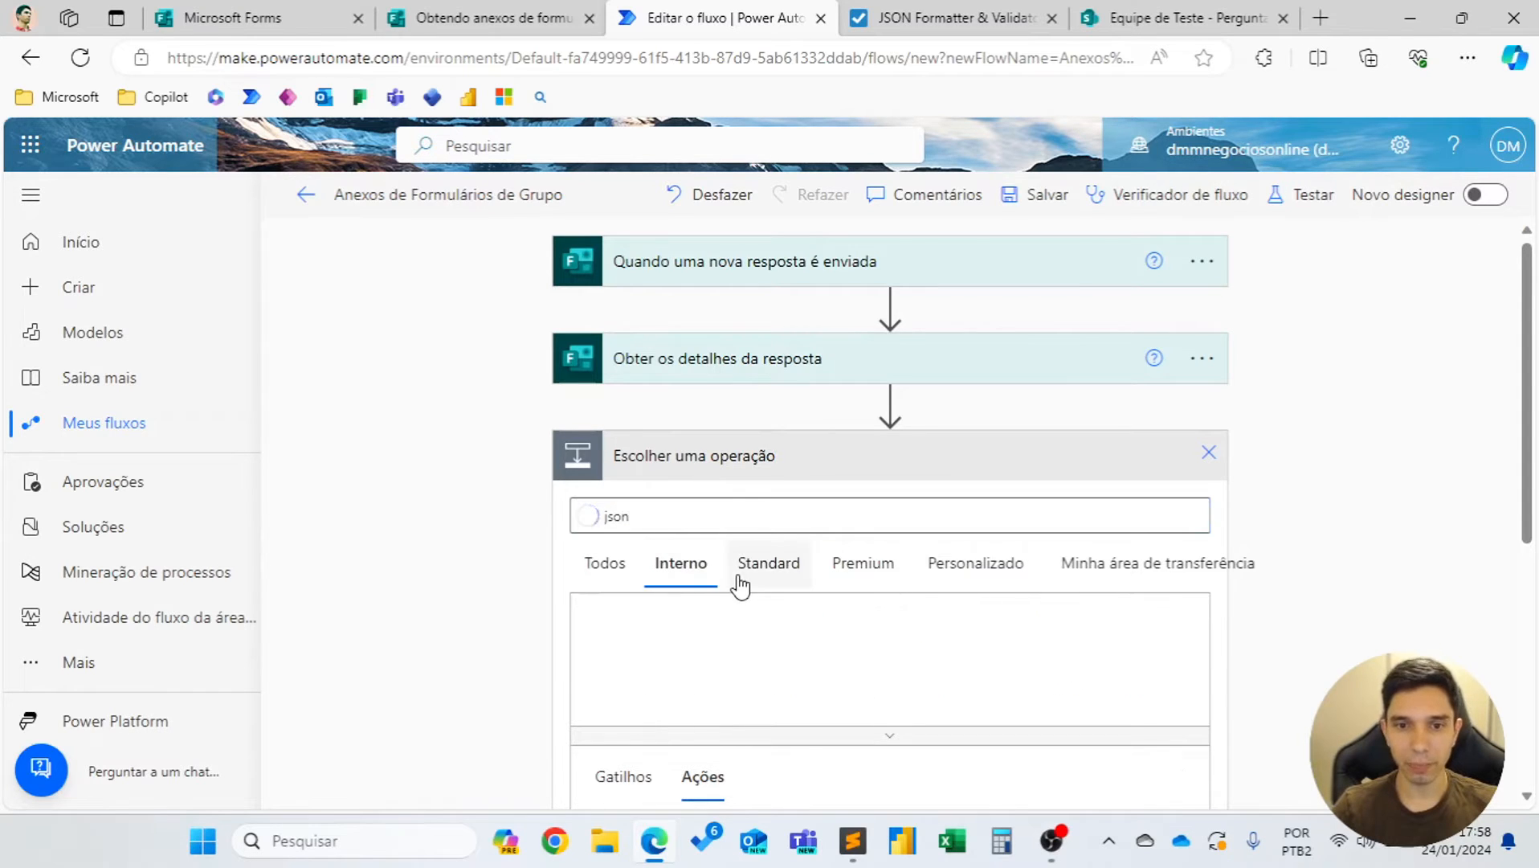
scroll(739, 583, down, 1)
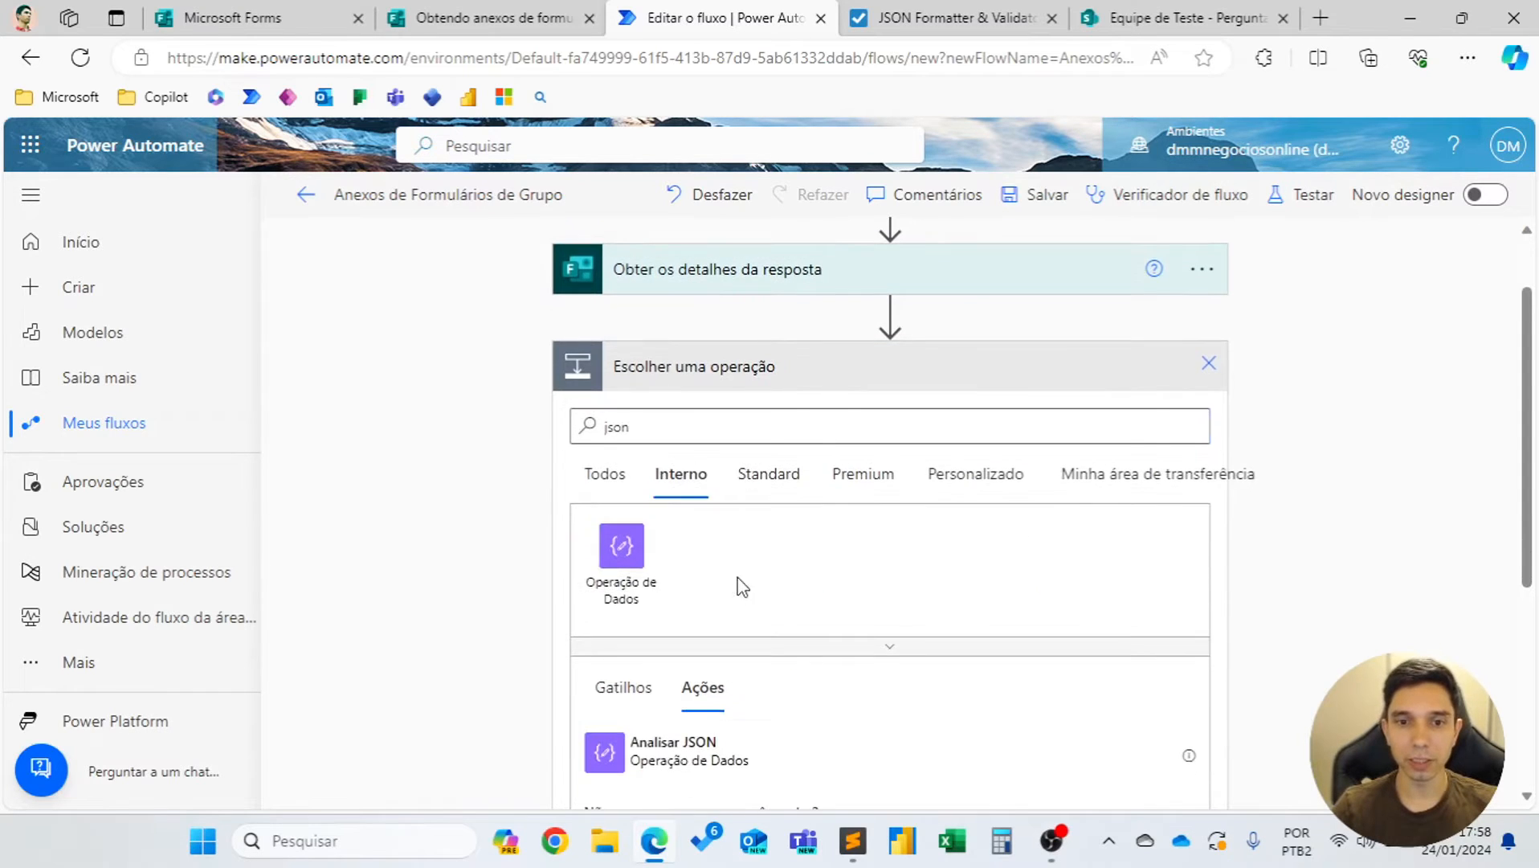
click(655, 750)
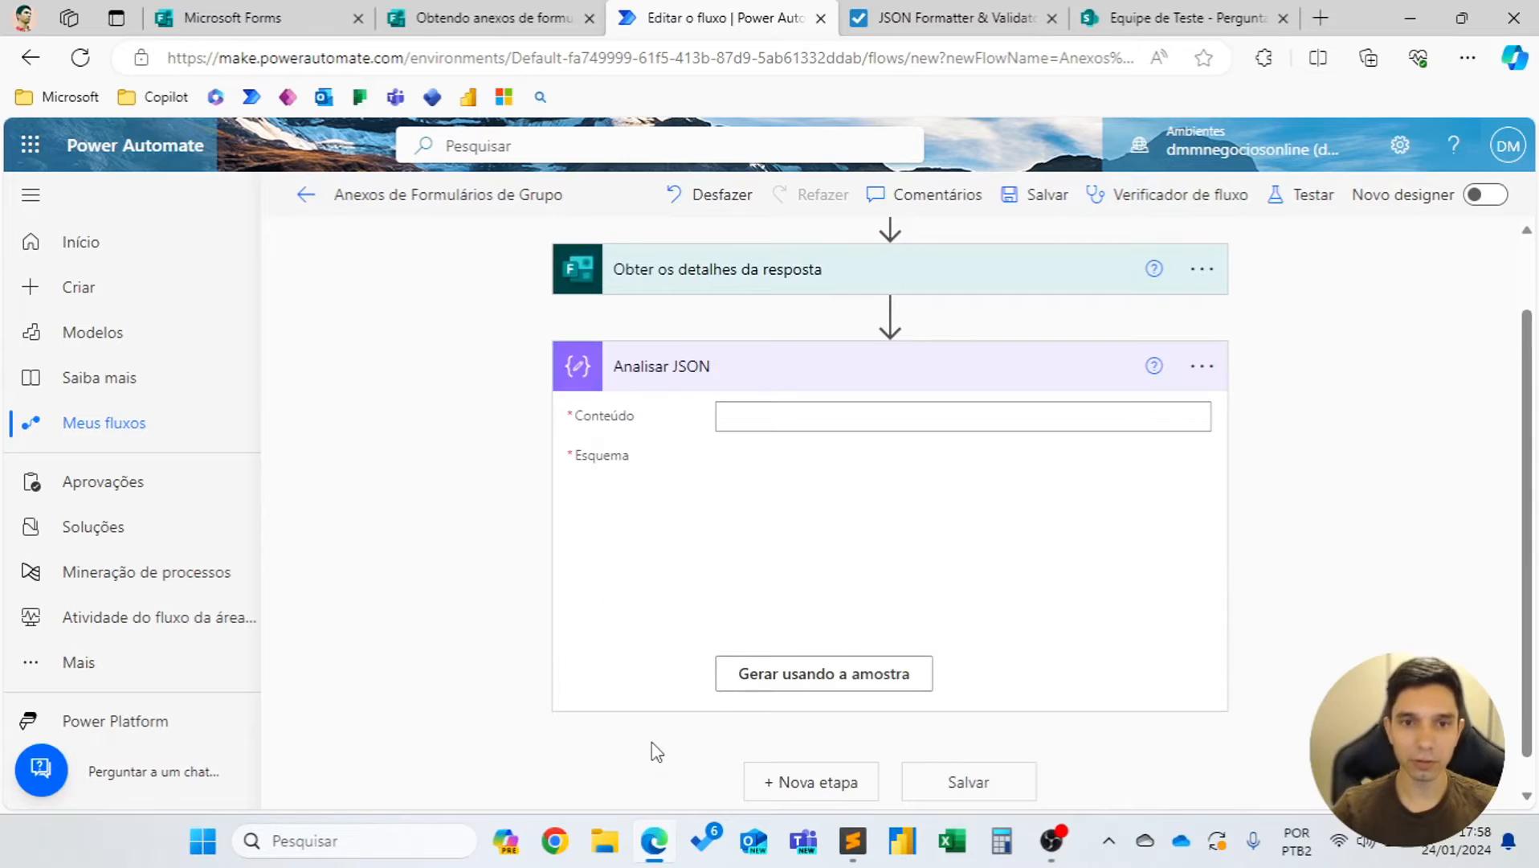
Set the Conteúdo of the Analisar JSON action to the dynamic value "Insira aqui o seu anexo".
click(947, 426)
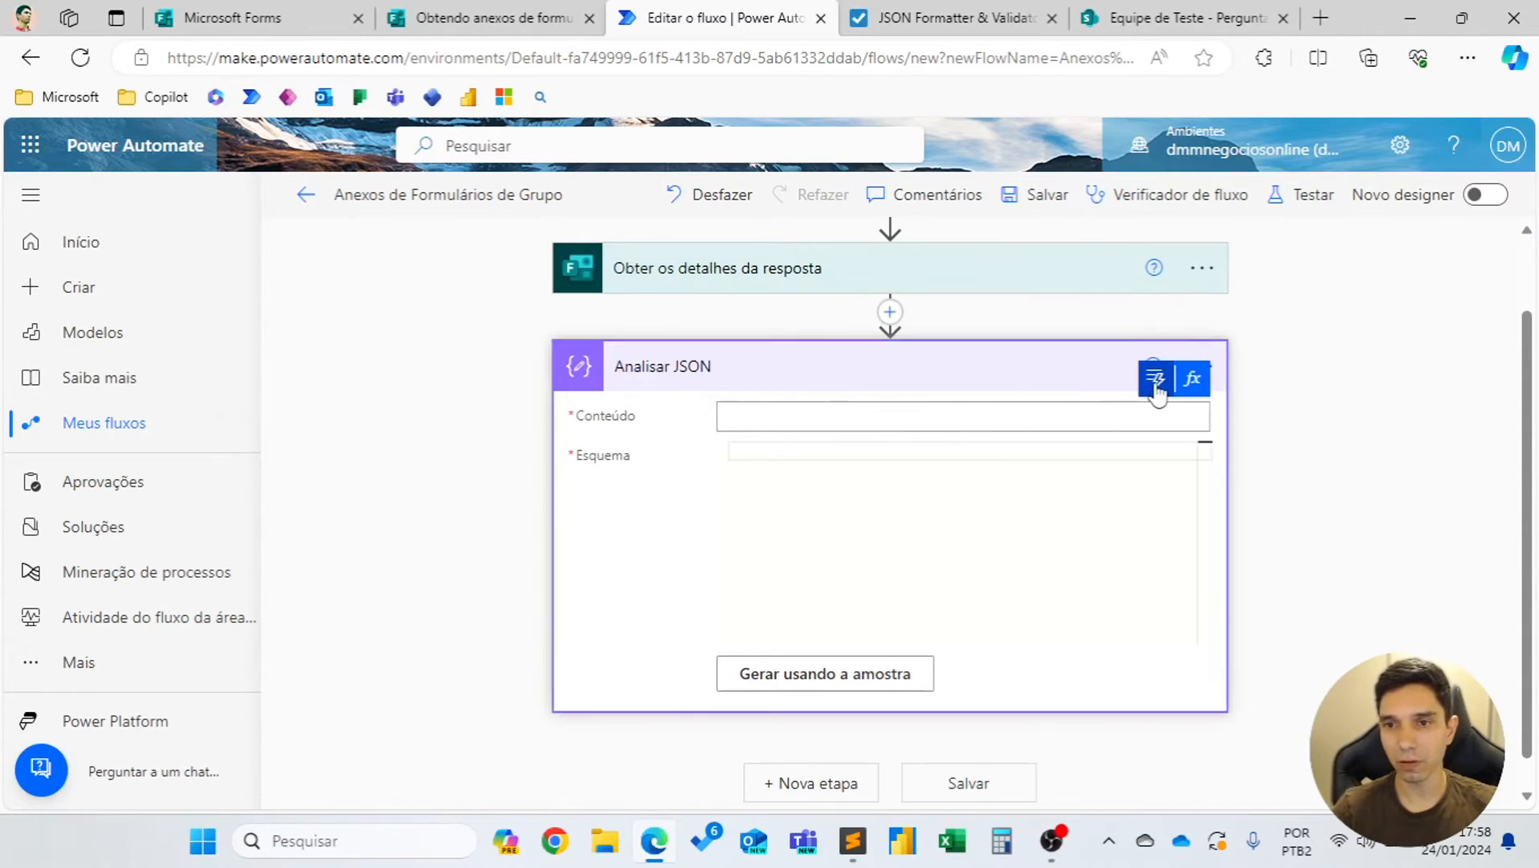
click(1157, 392)
scroll(824, 619, down, 1)
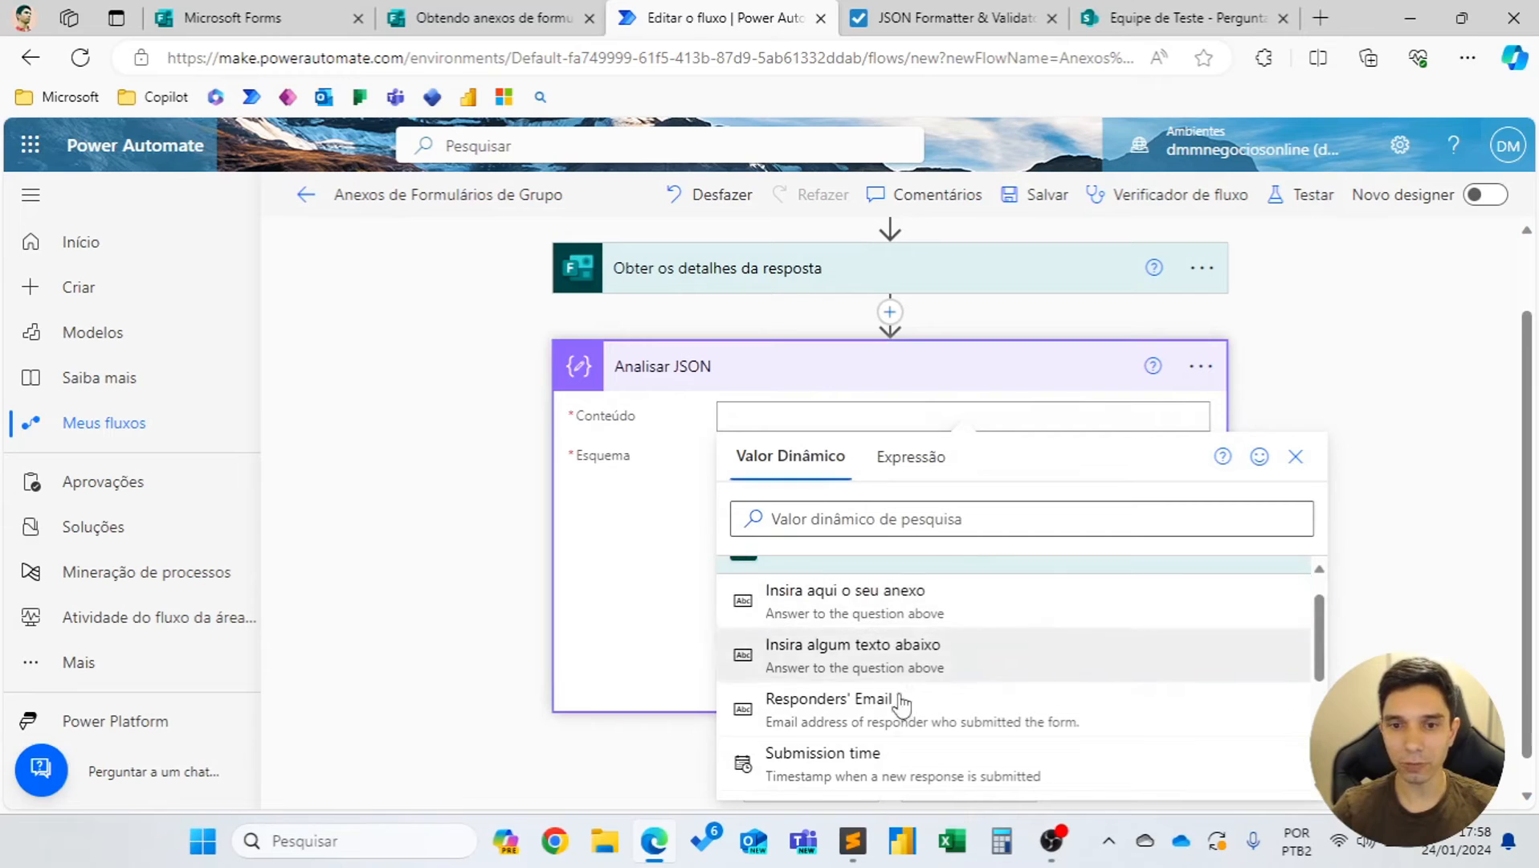
click(831, 614)
scroll(785, 370, up, 1)
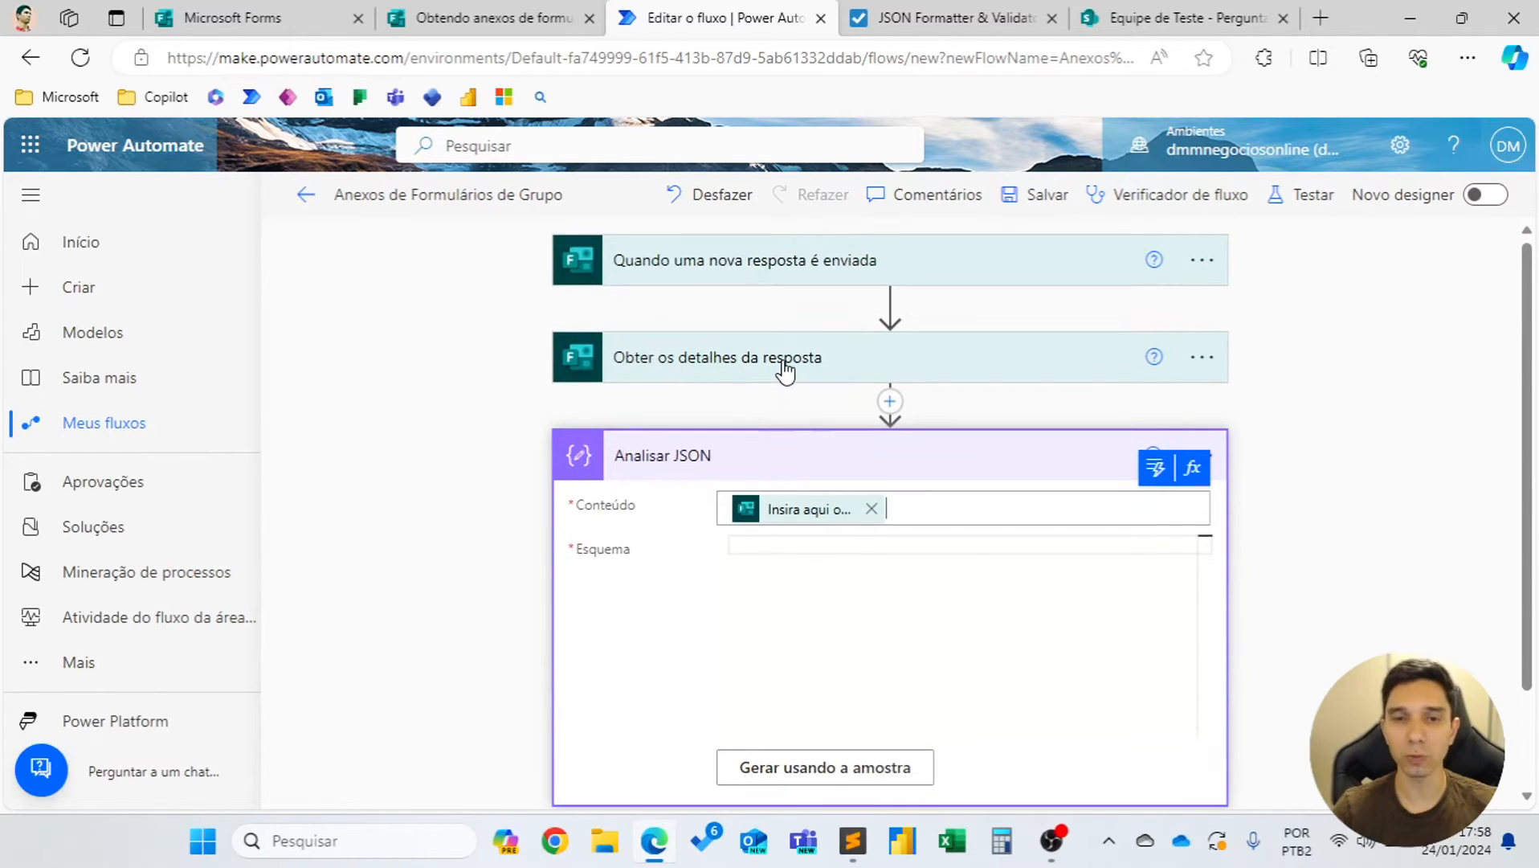
Copy the attachment's entire formatted JSON array, including its outer brackets, from JSON Formatter.
click(948, 19)
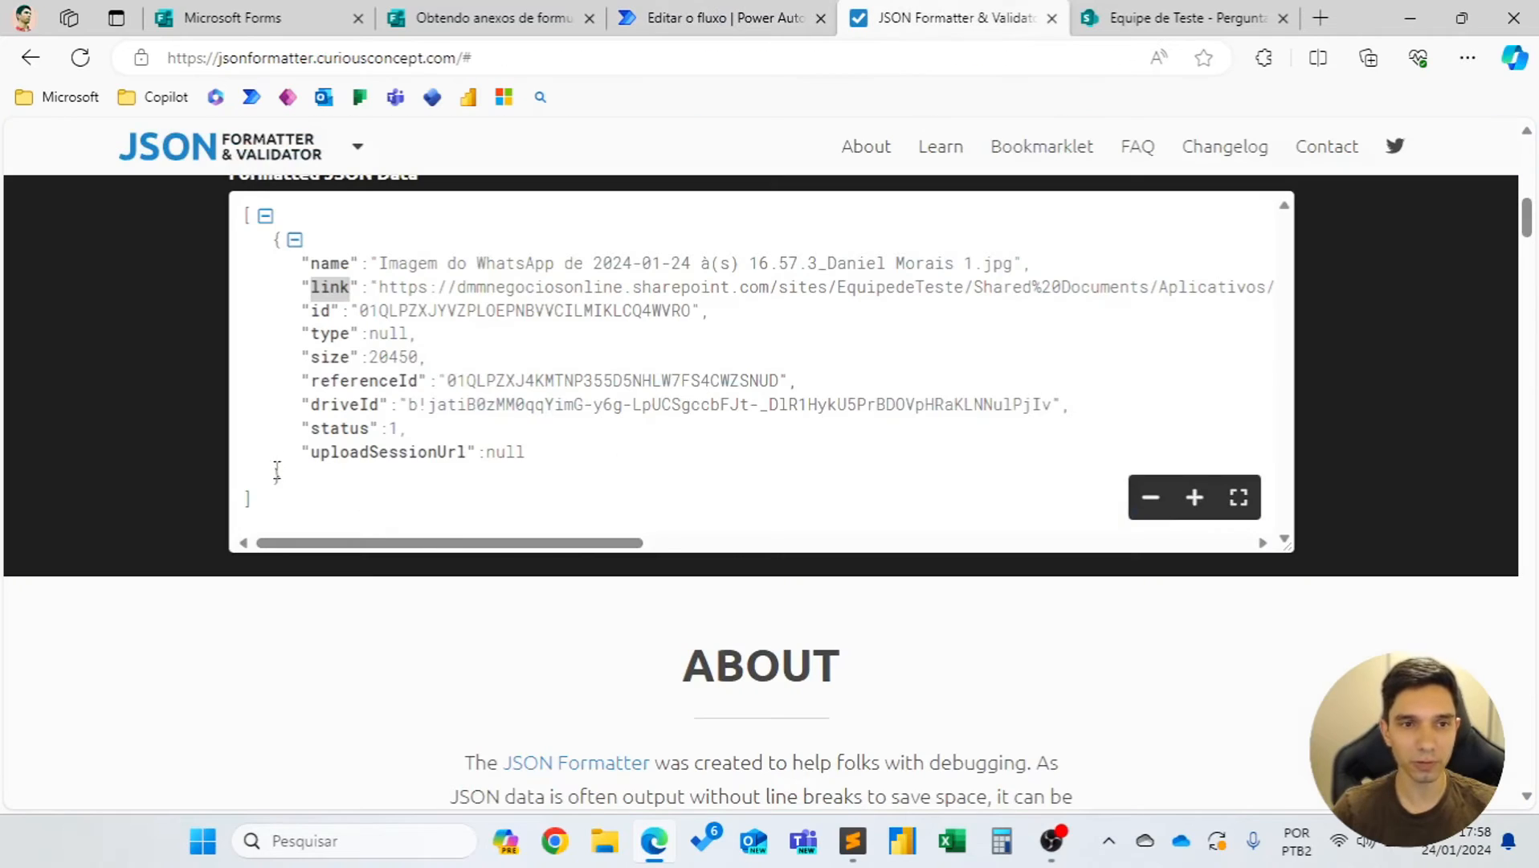
drag(275, 499, 562, 193)
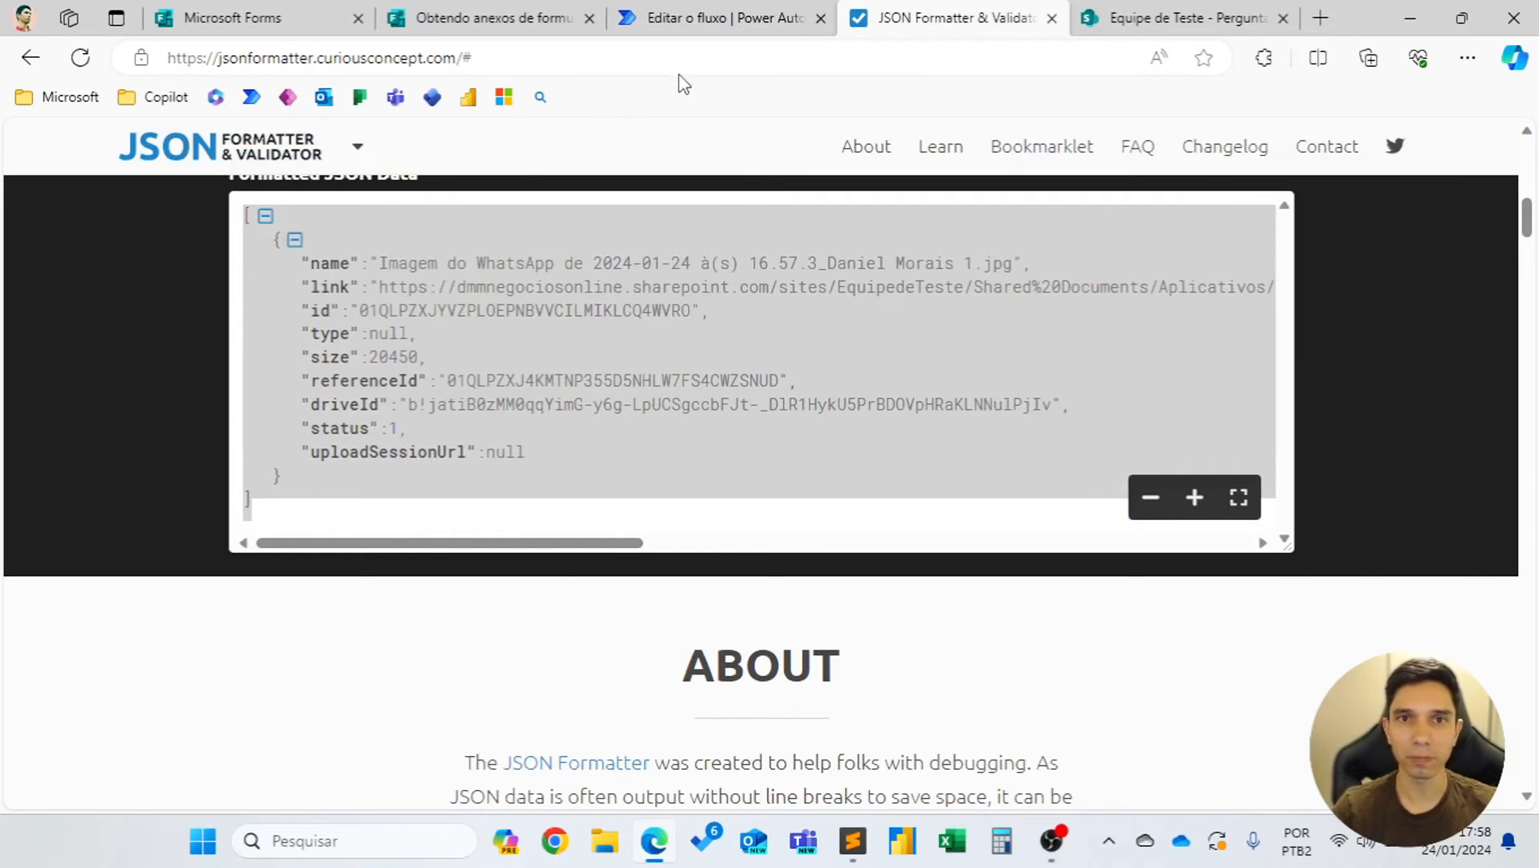
click(703, 18)
click(828, 553)
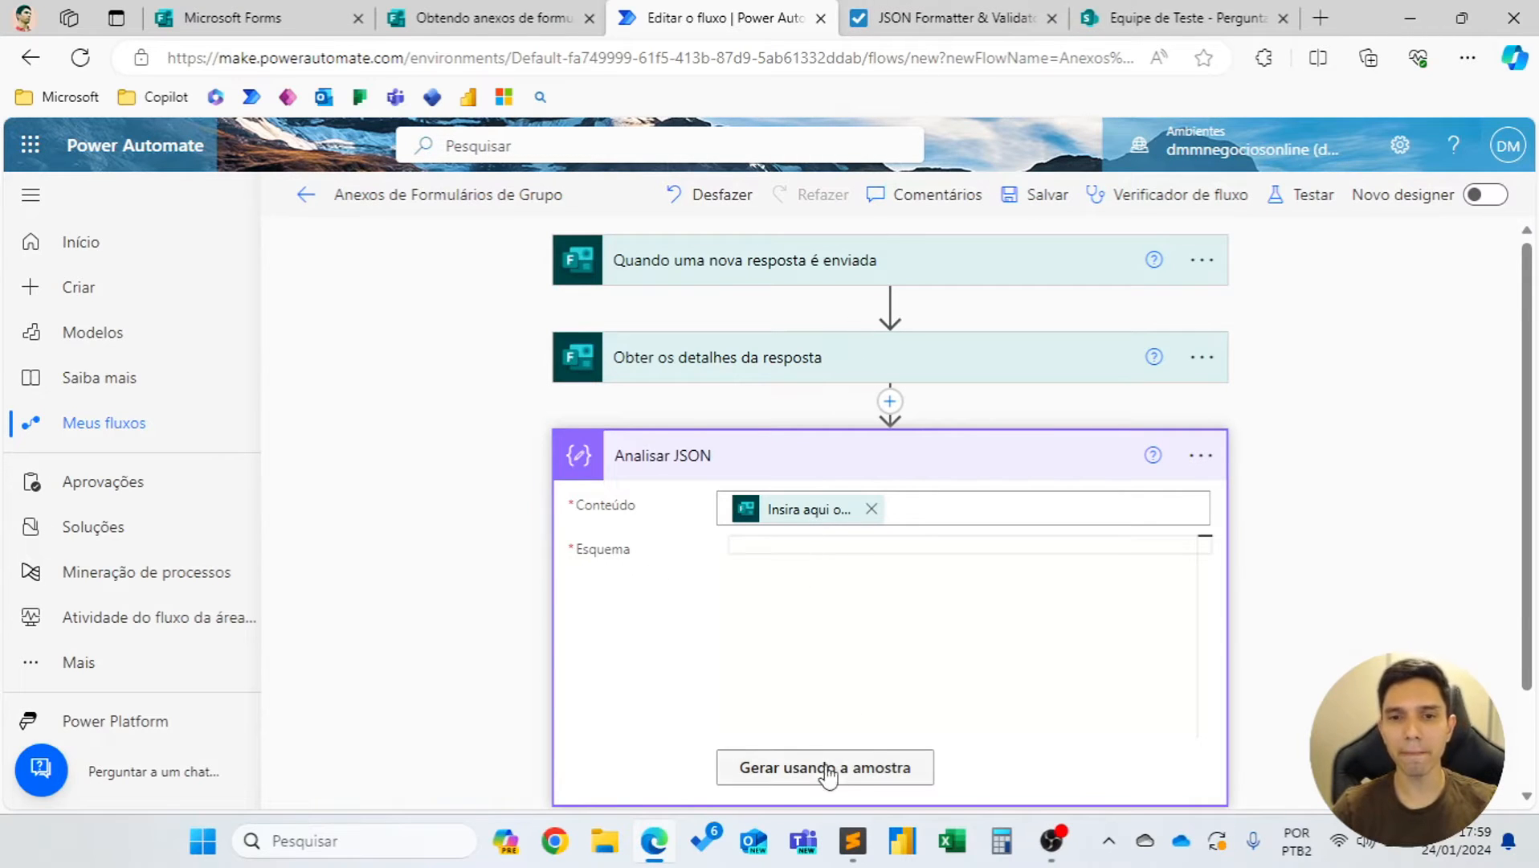
click(959, 10)
drag(316, 498, 247, 215)
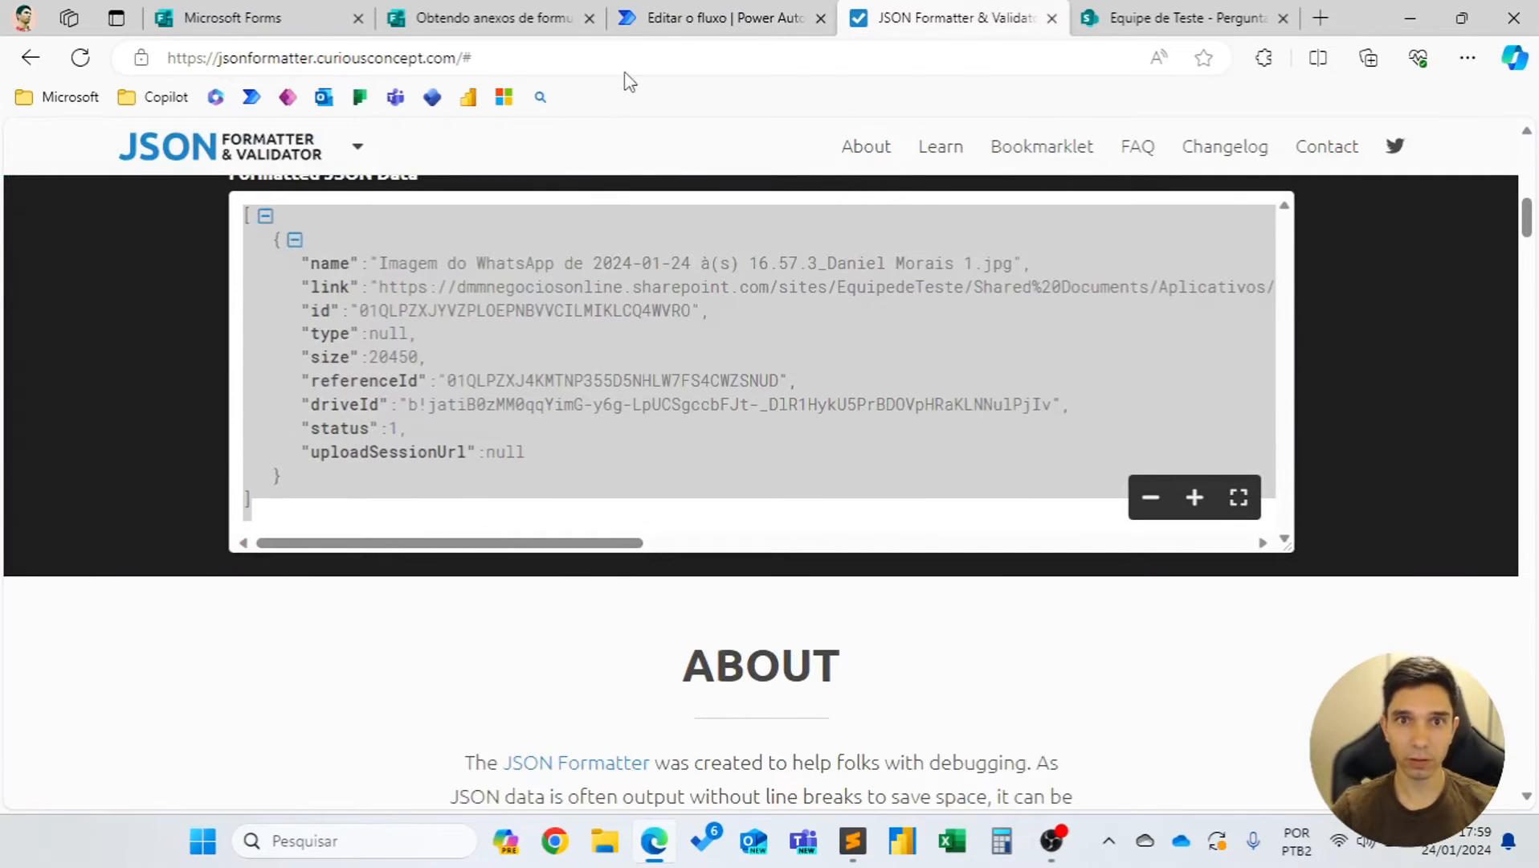
Generate the Analisar JSON schema using the copied attachment JSON as the sample, review it and collapse the action.
click(651, 18)
click(837, 769)
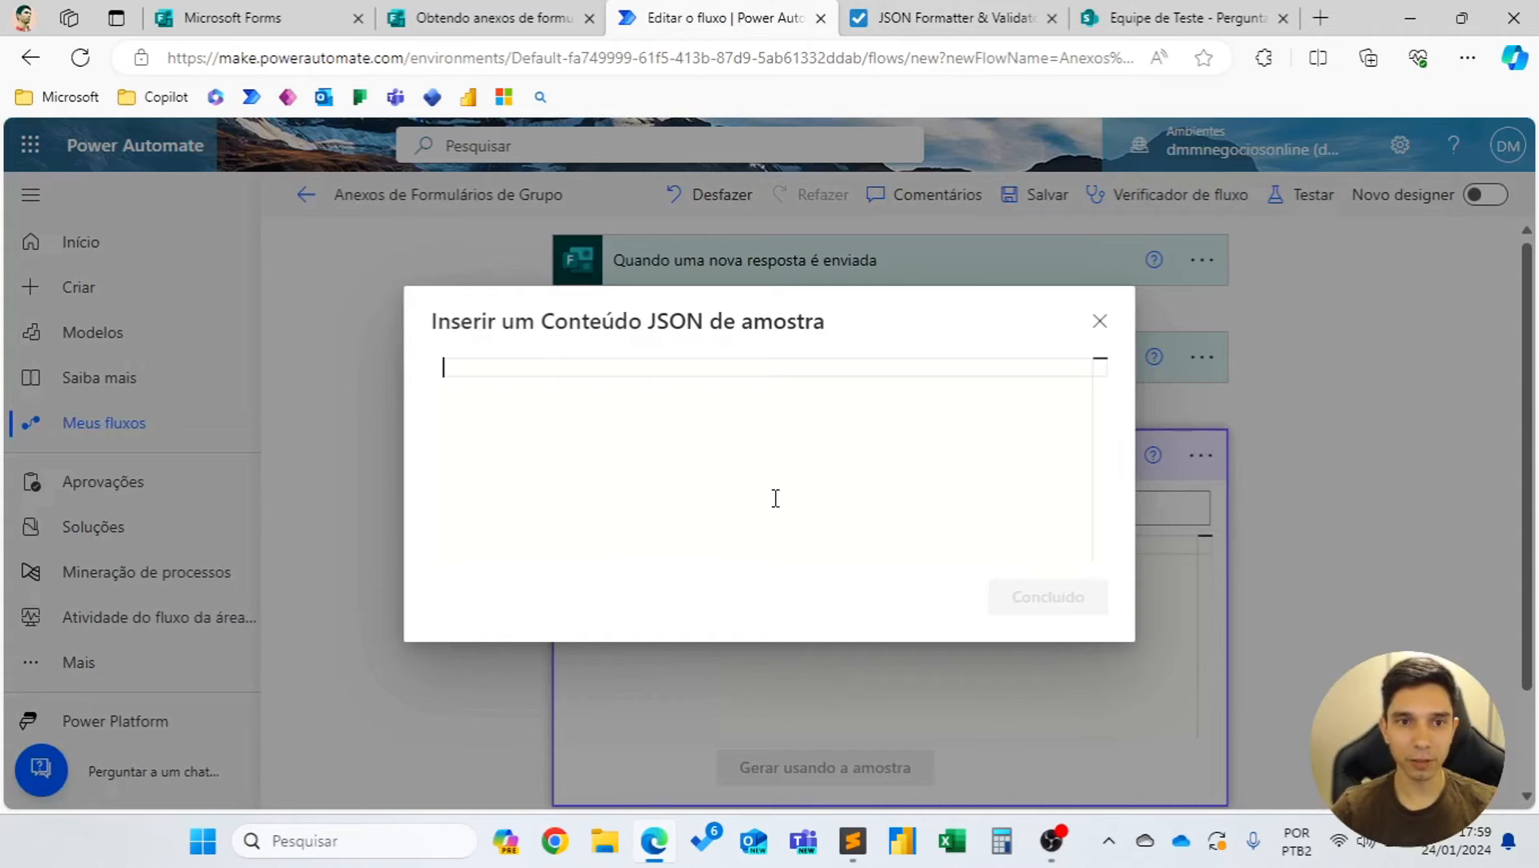
key(ctrl+v)
scroll(732, 500, up, 1)
scroll(732, 481, down, 2)
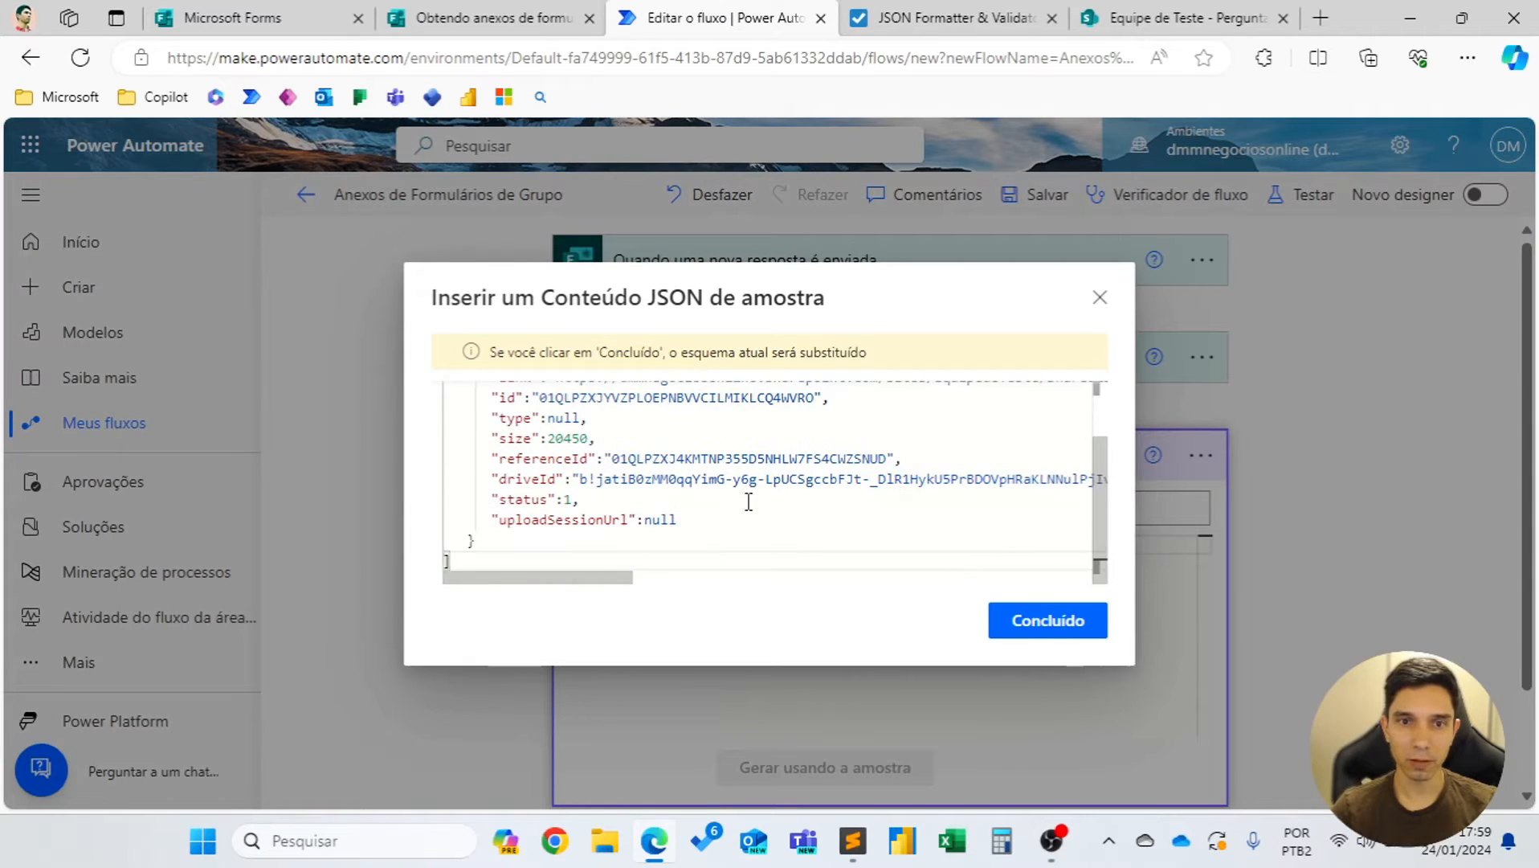
click(1047, 621)
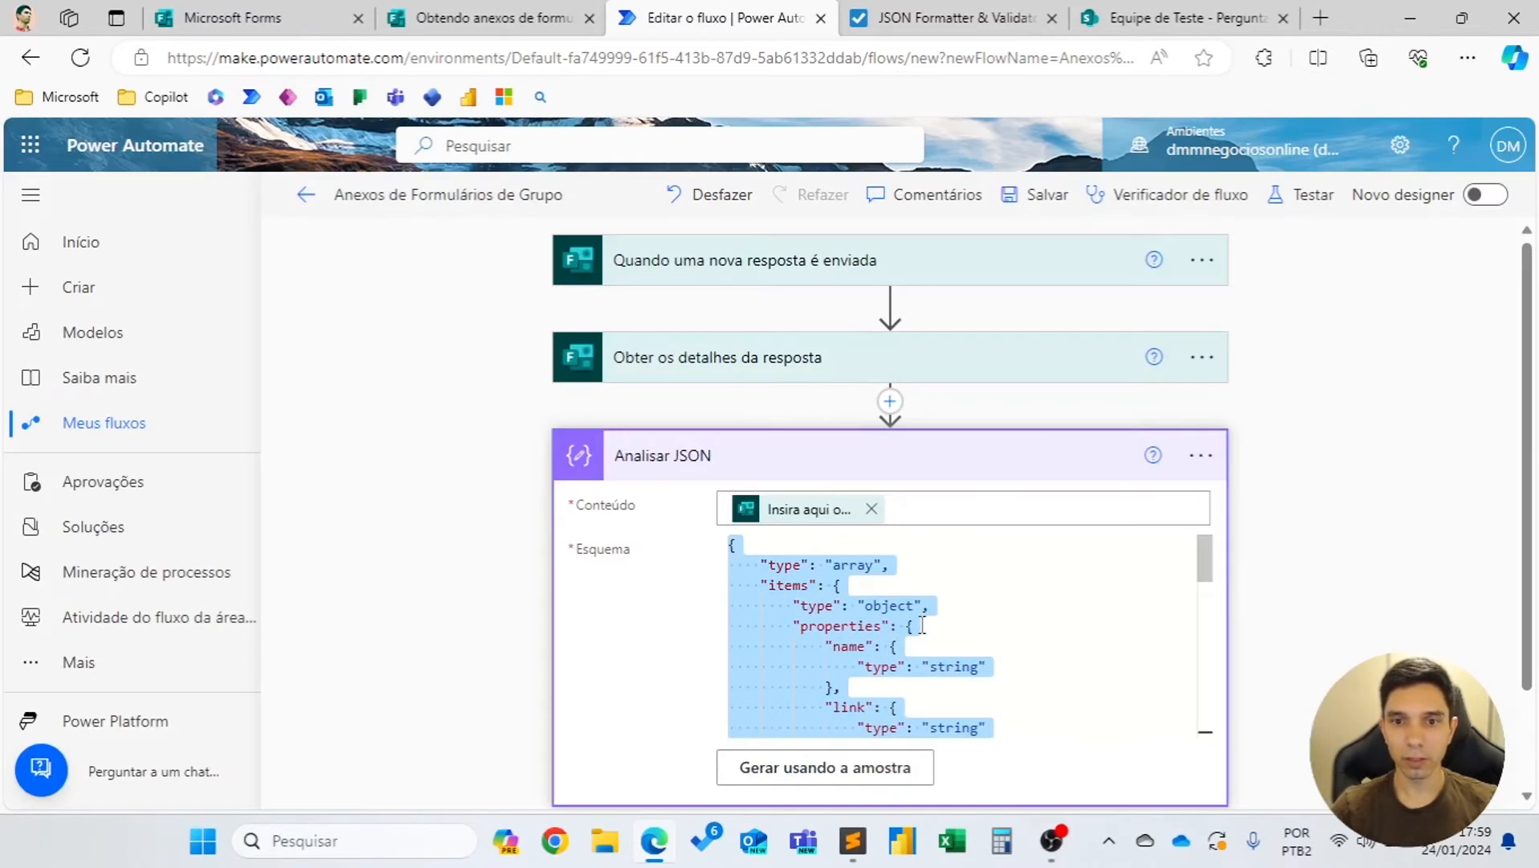
scroll(886, 692, down, 3)
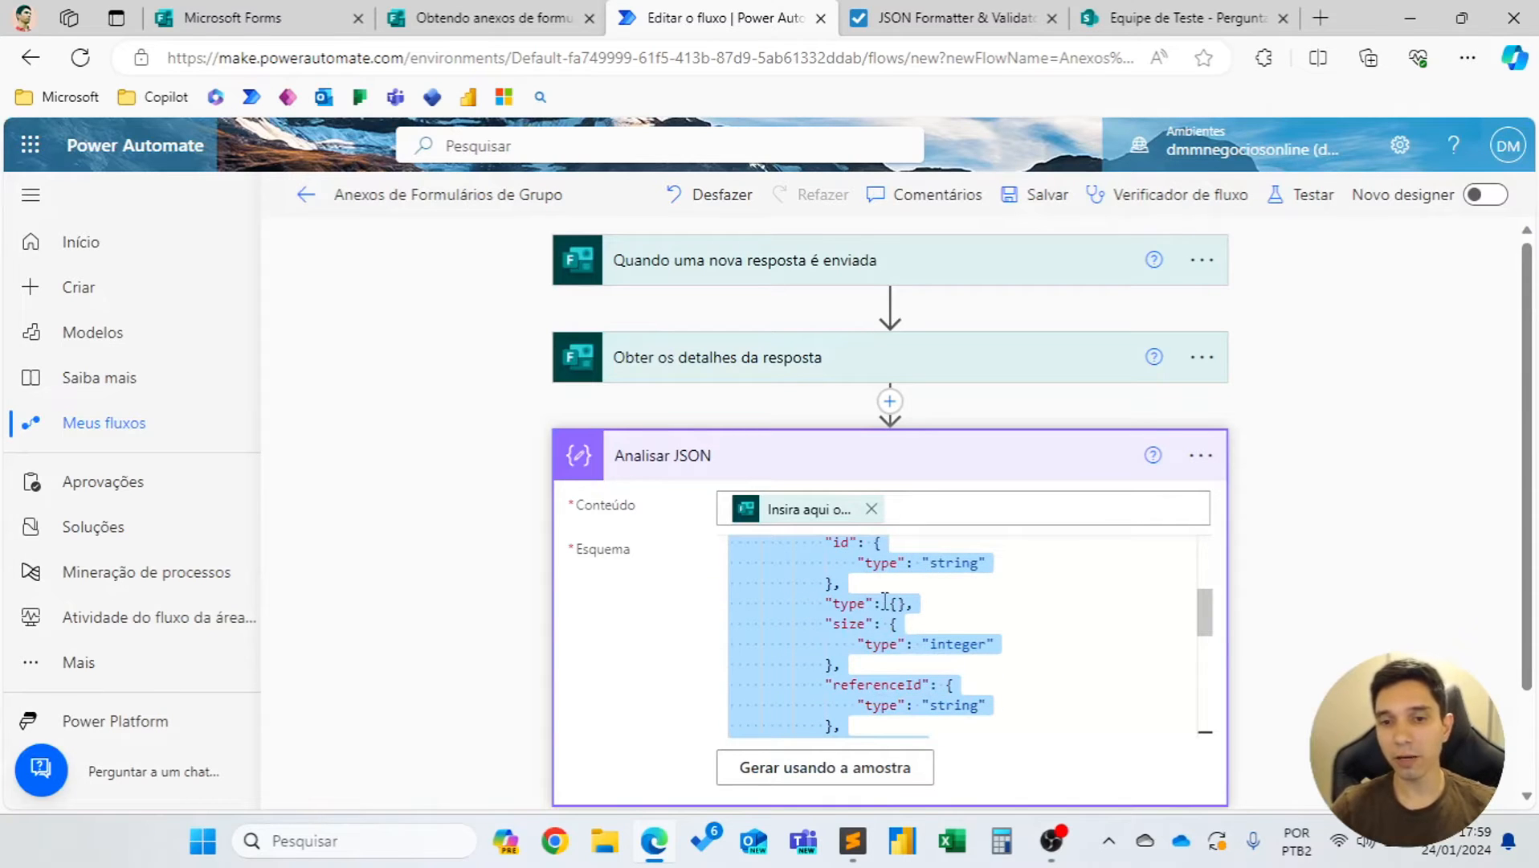
scroll(820, 713, down, 4)
scroll(820, 713, up, 1)
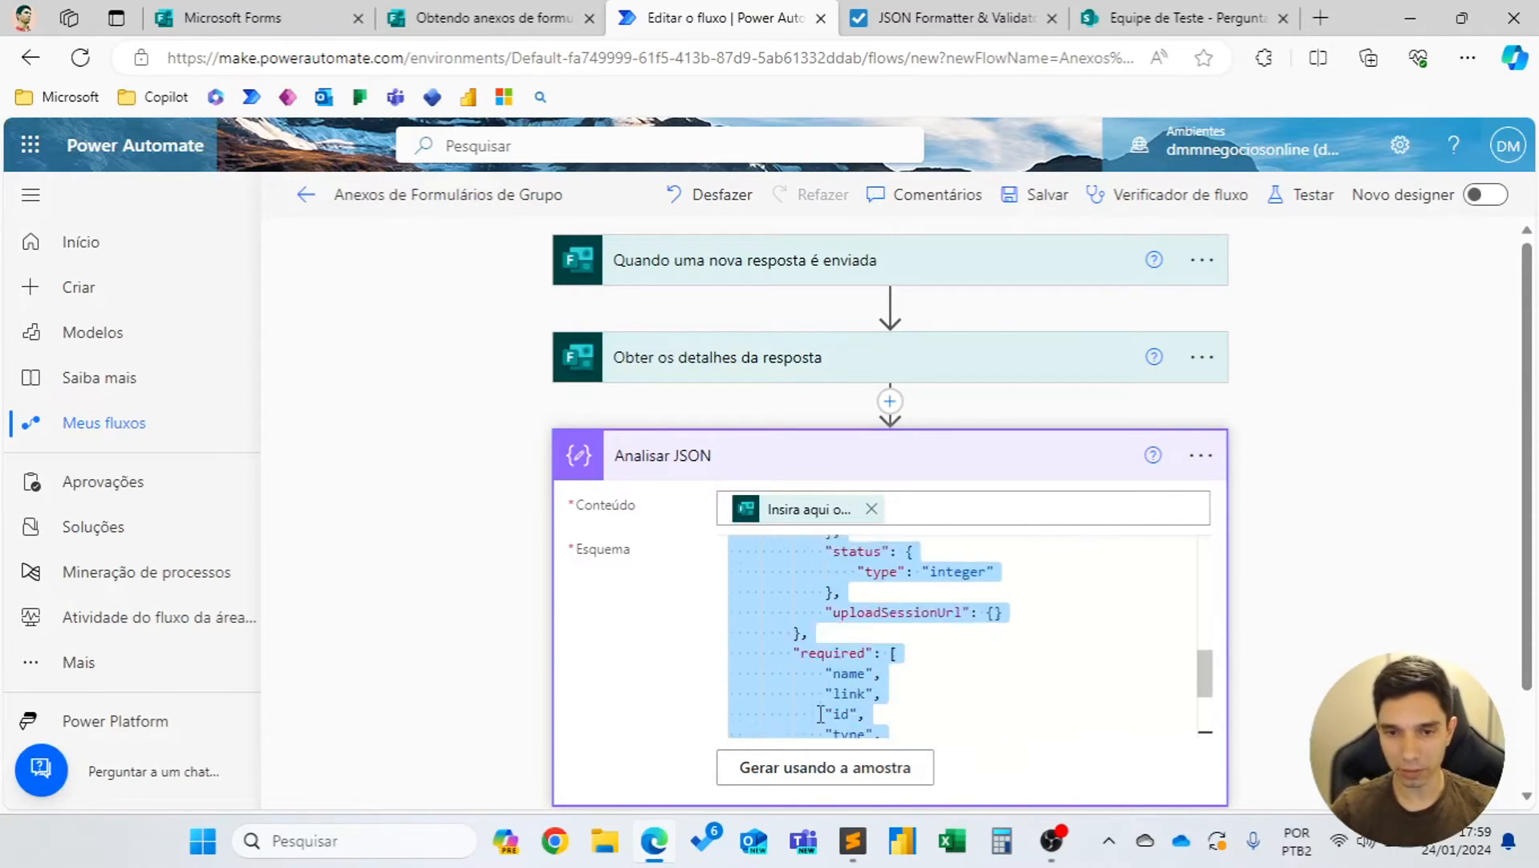
scroll(820, 714, up, 2)
click(980, 470)
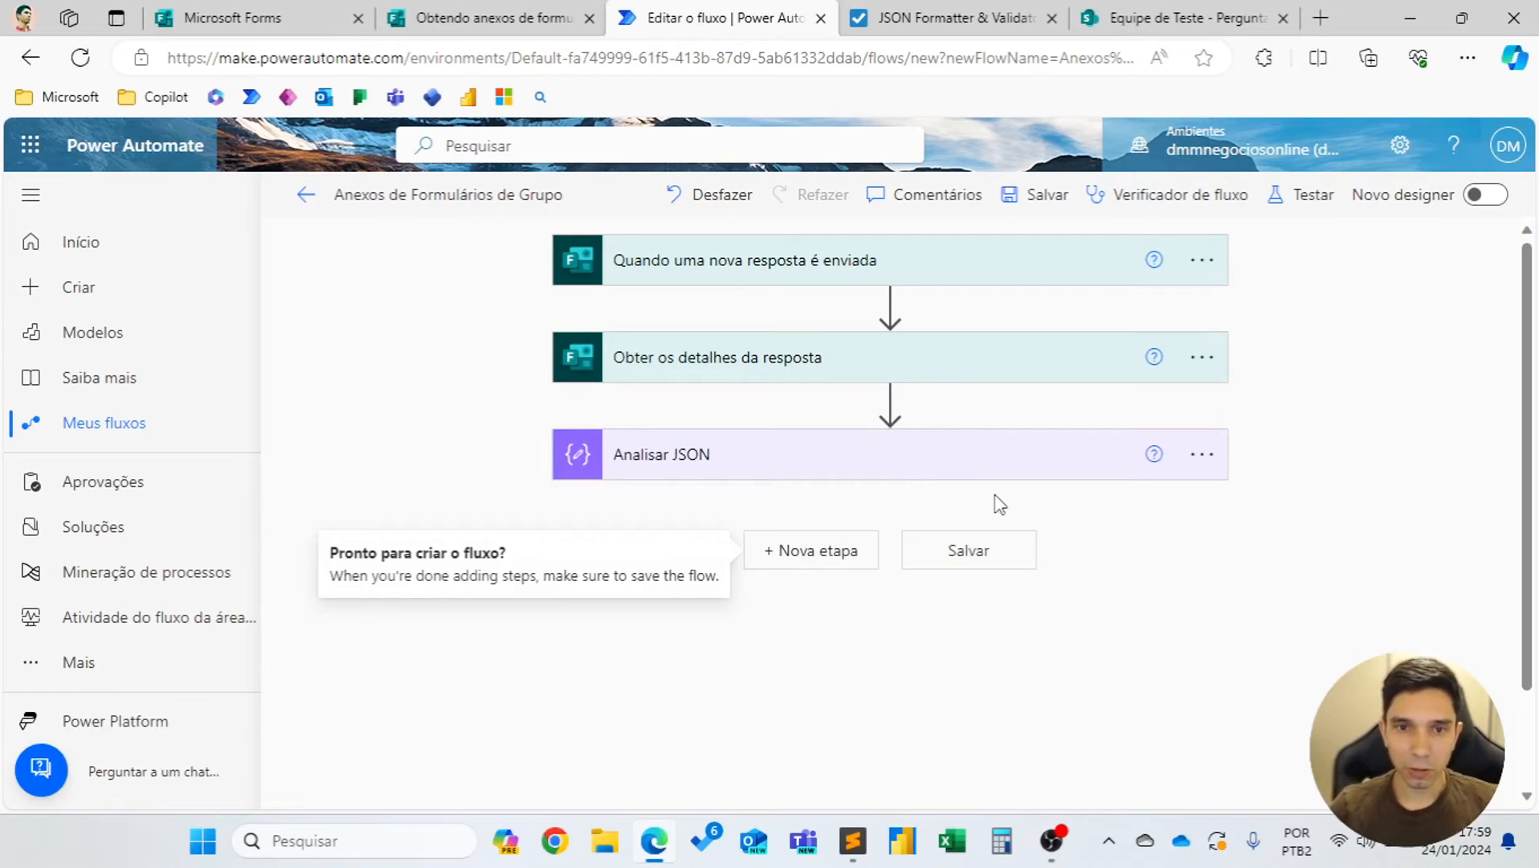
Insert a Condição control between the Obter os detalhes da resposta and Analisar JSON actions.
click(889, 400)
click(883, 439)
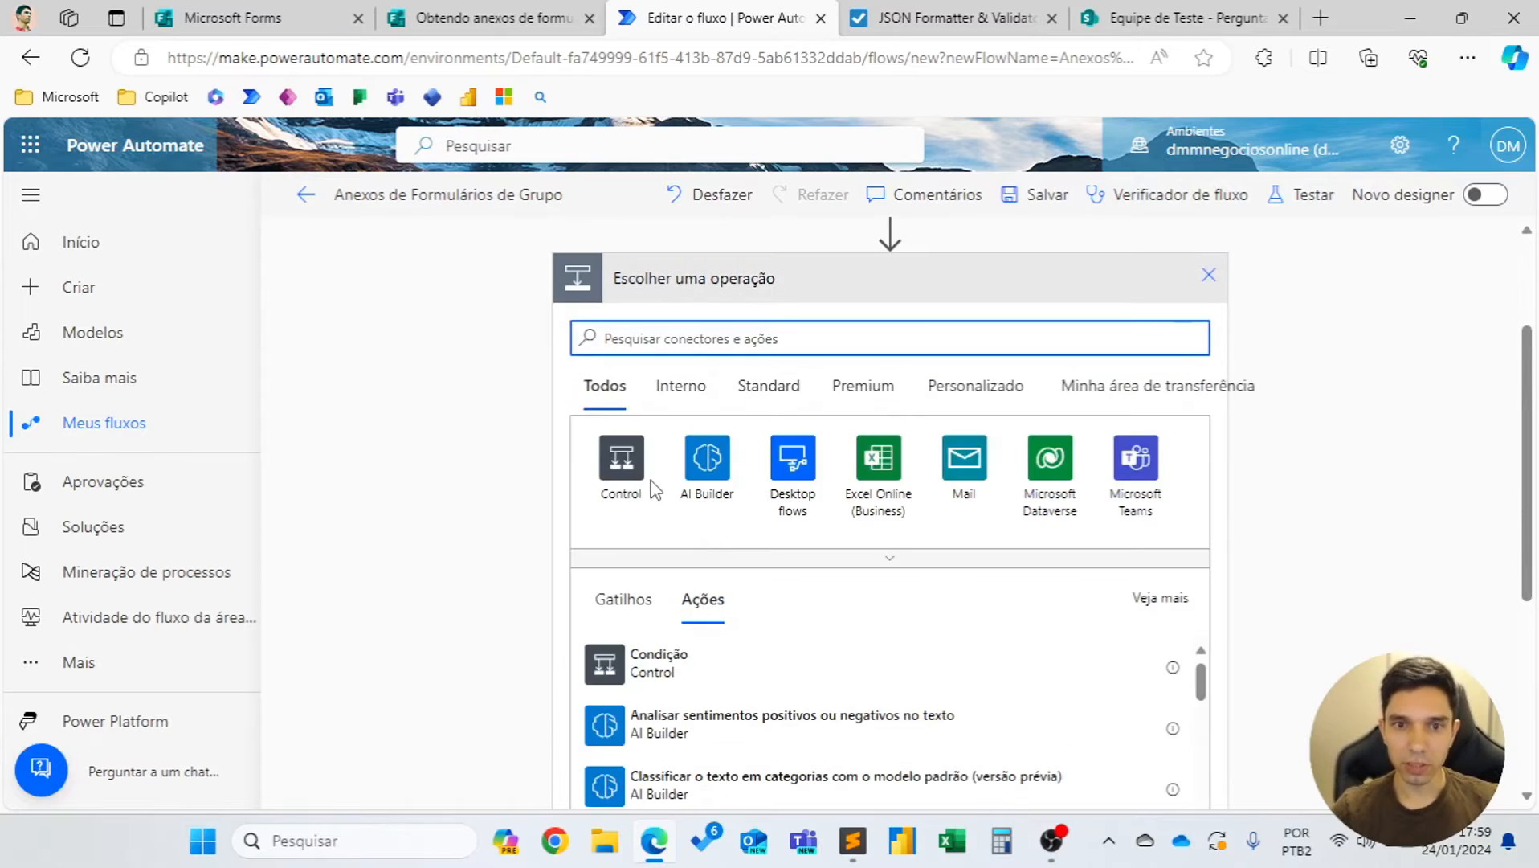
click(626, 467)
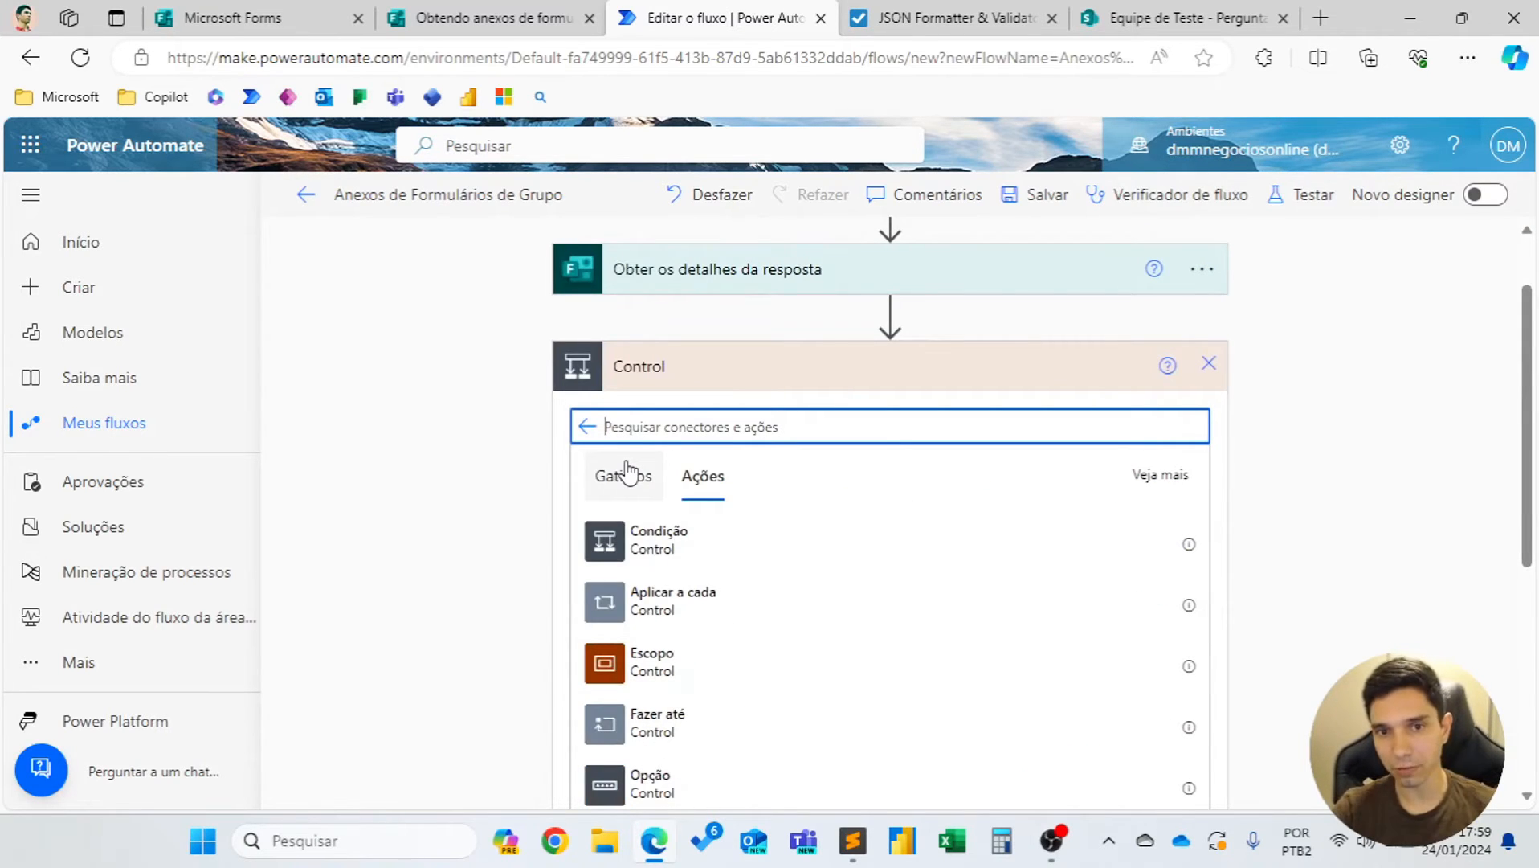
scroll(635, 482, down, 5)
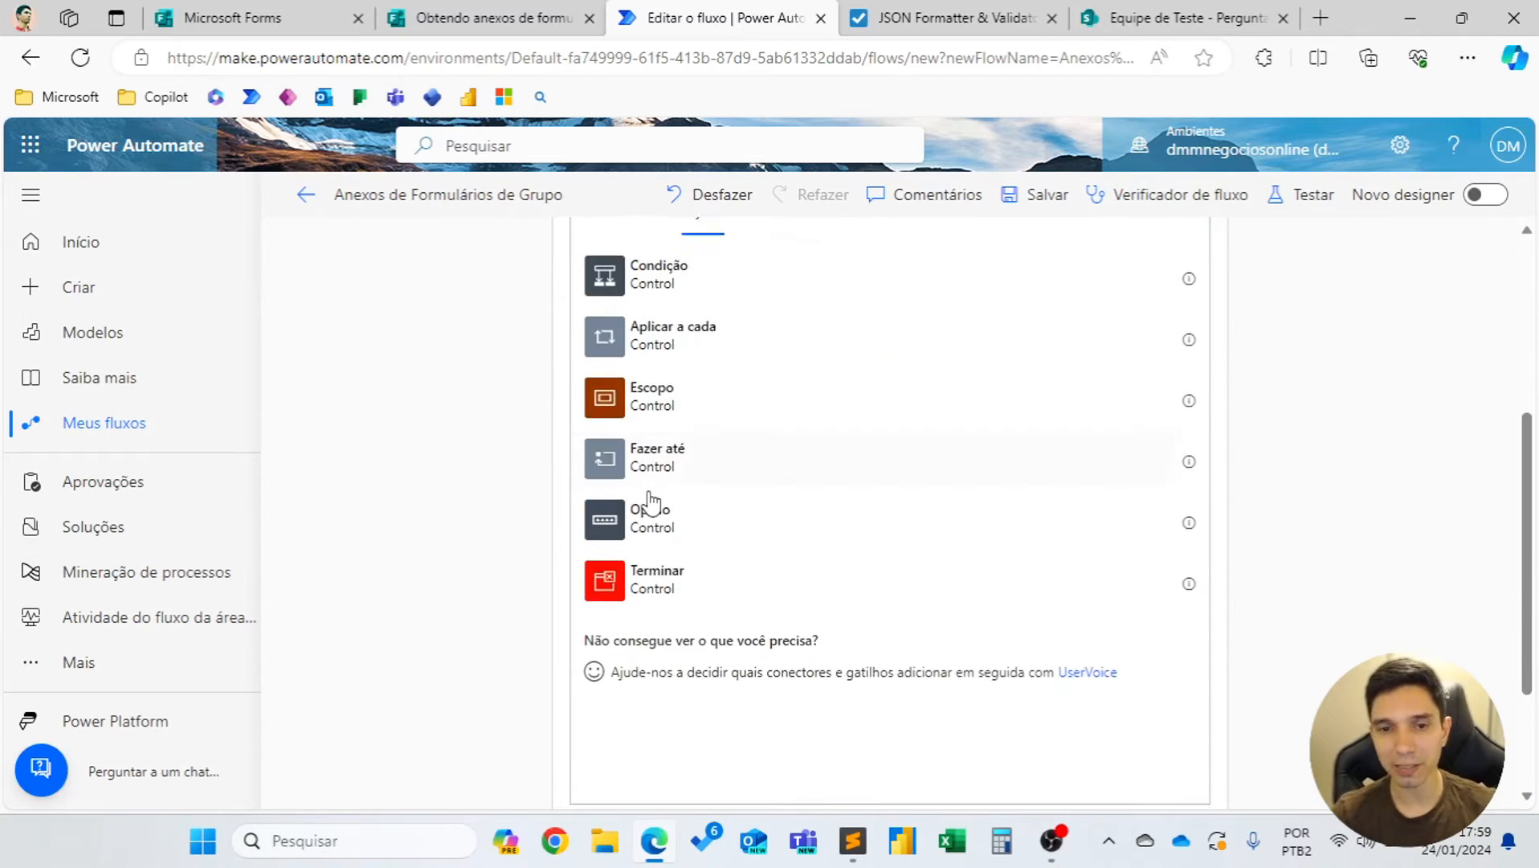
scroll(677, 642, up, 2)
scroll(683, 639, up, 5)
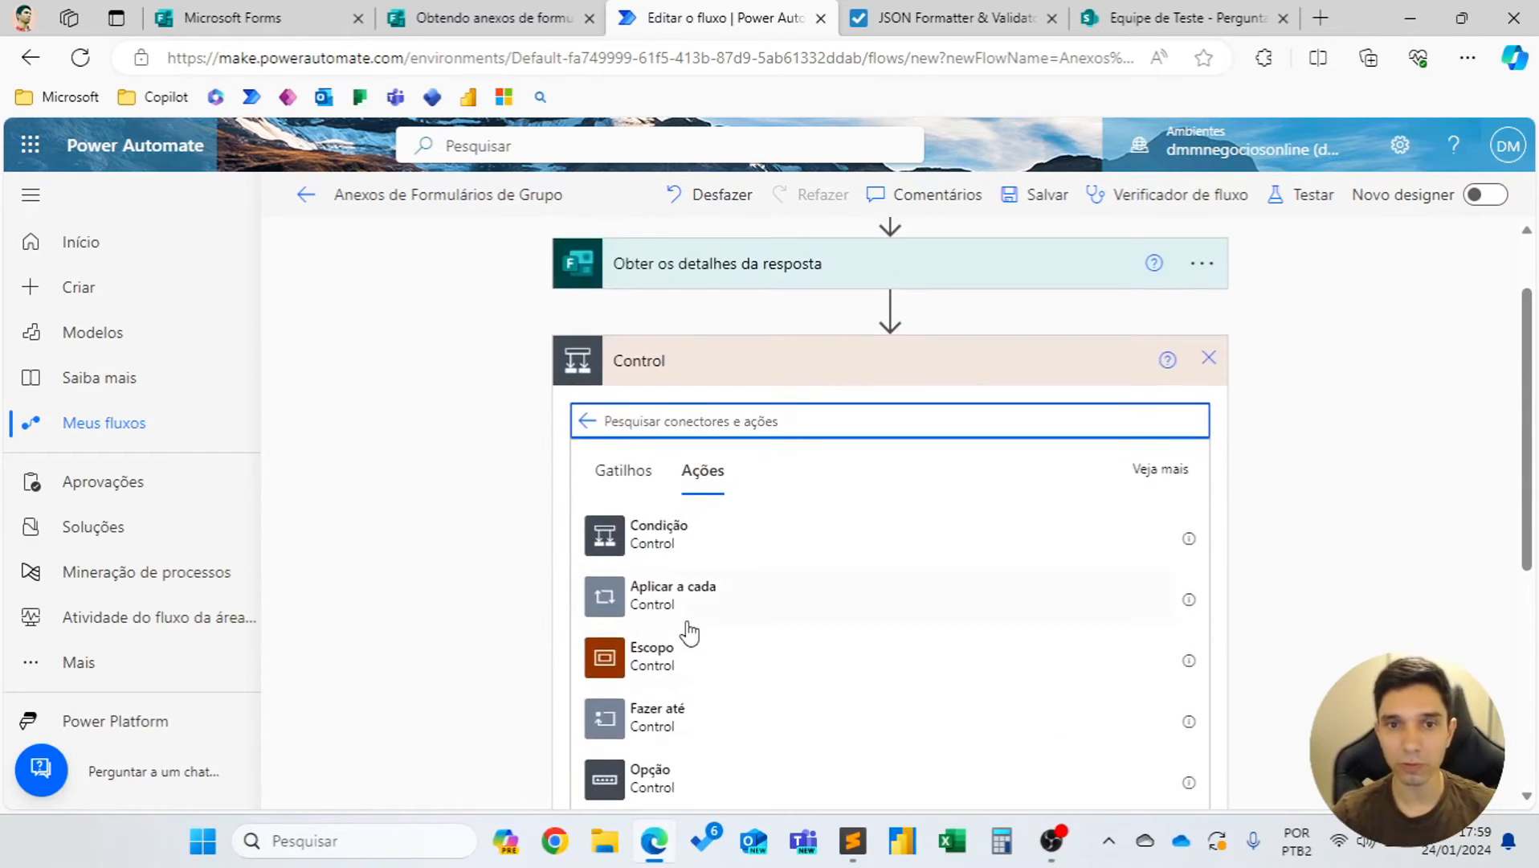
click(727, 639)
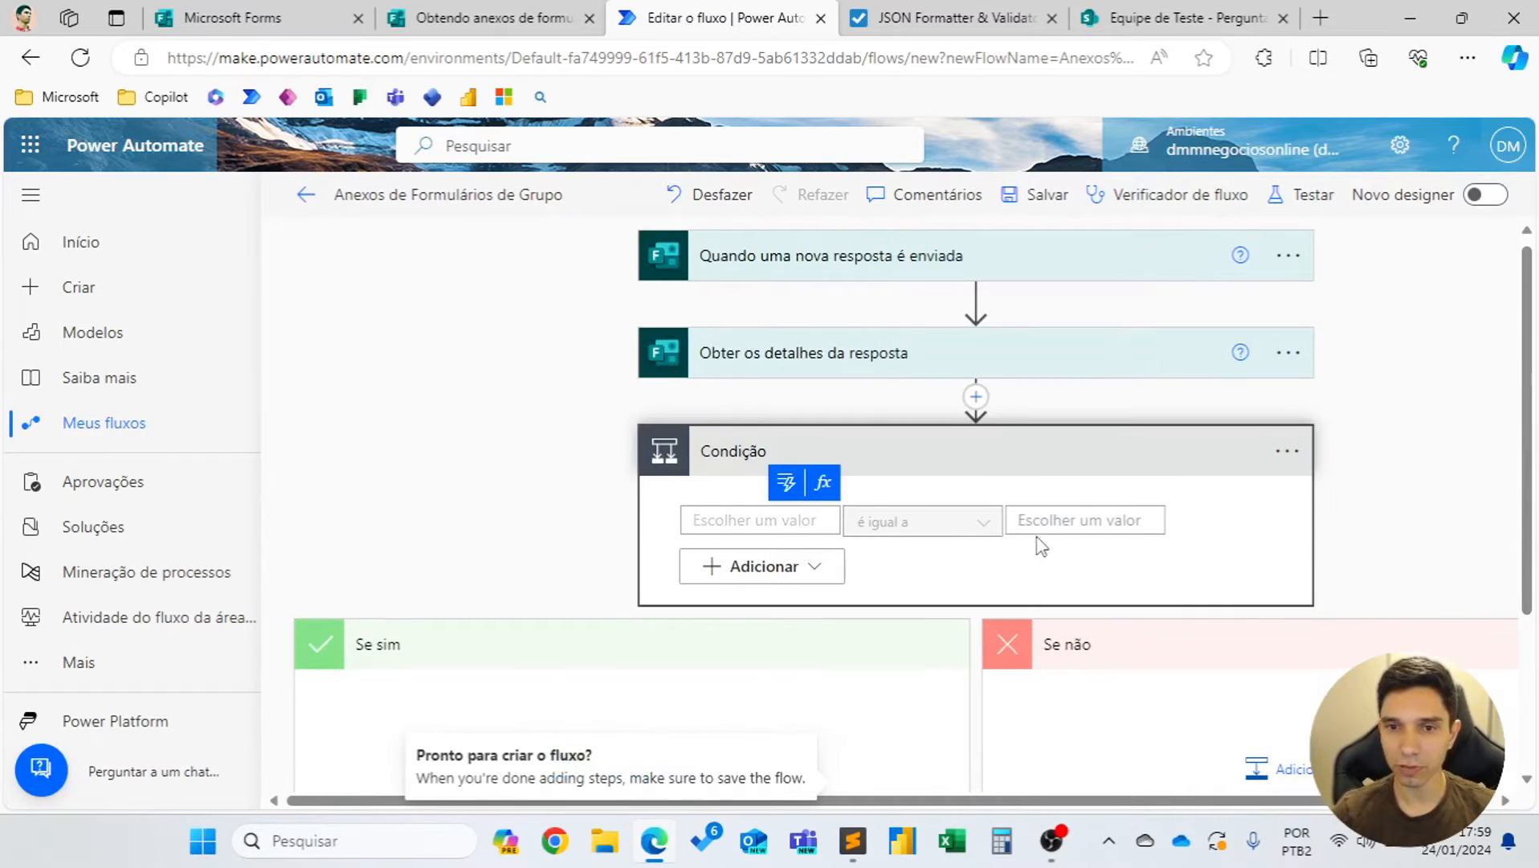
Set the condition to check that the dynamic value "Insira aqui o seu anexo" "não é igual a" a blank value.
click(787, 483)
click(1004, 460)
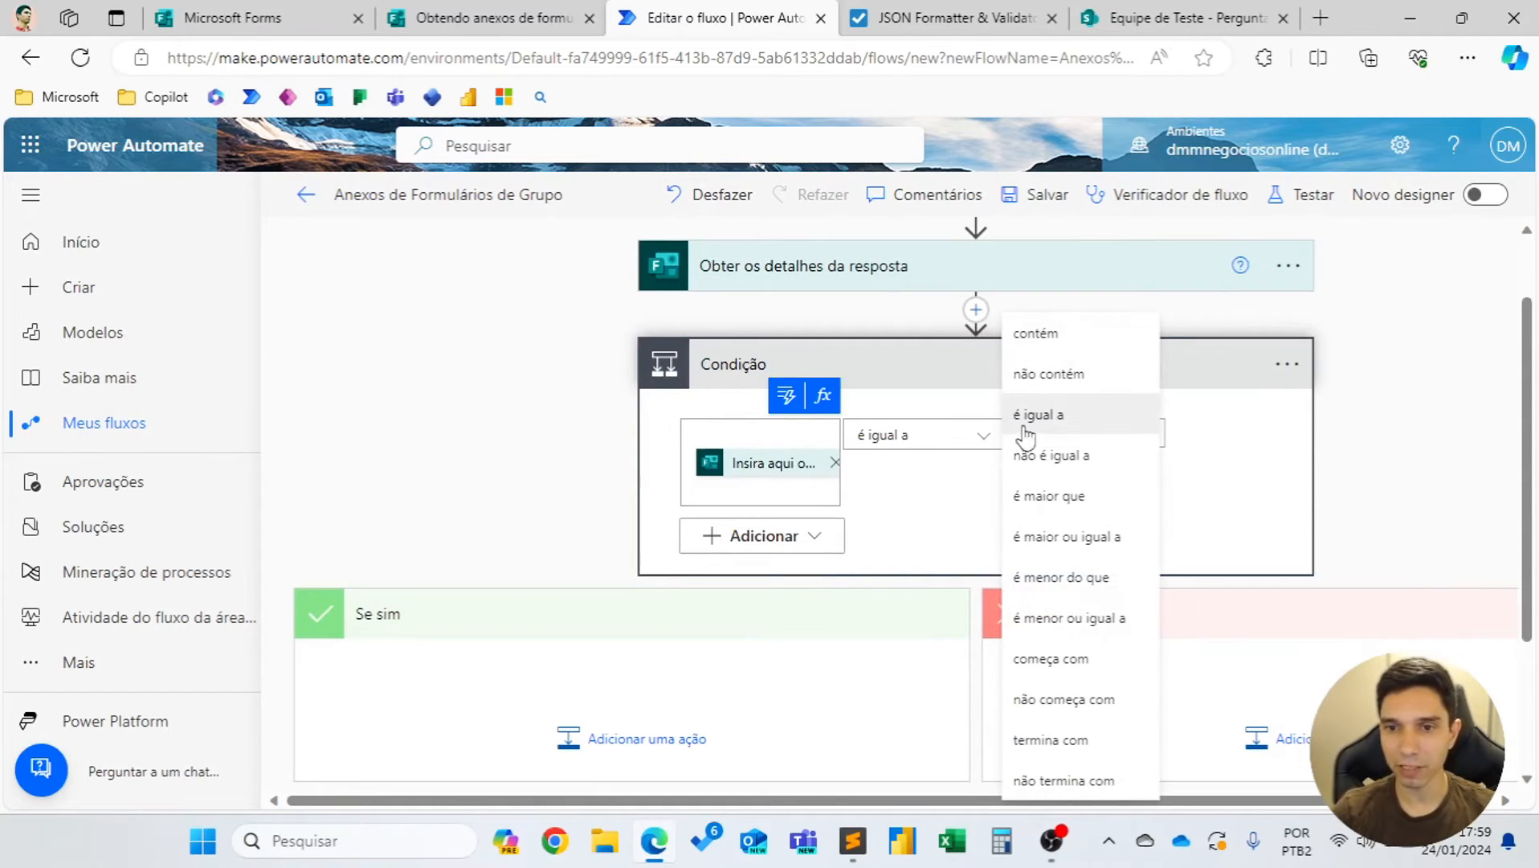
click(1068, 455)
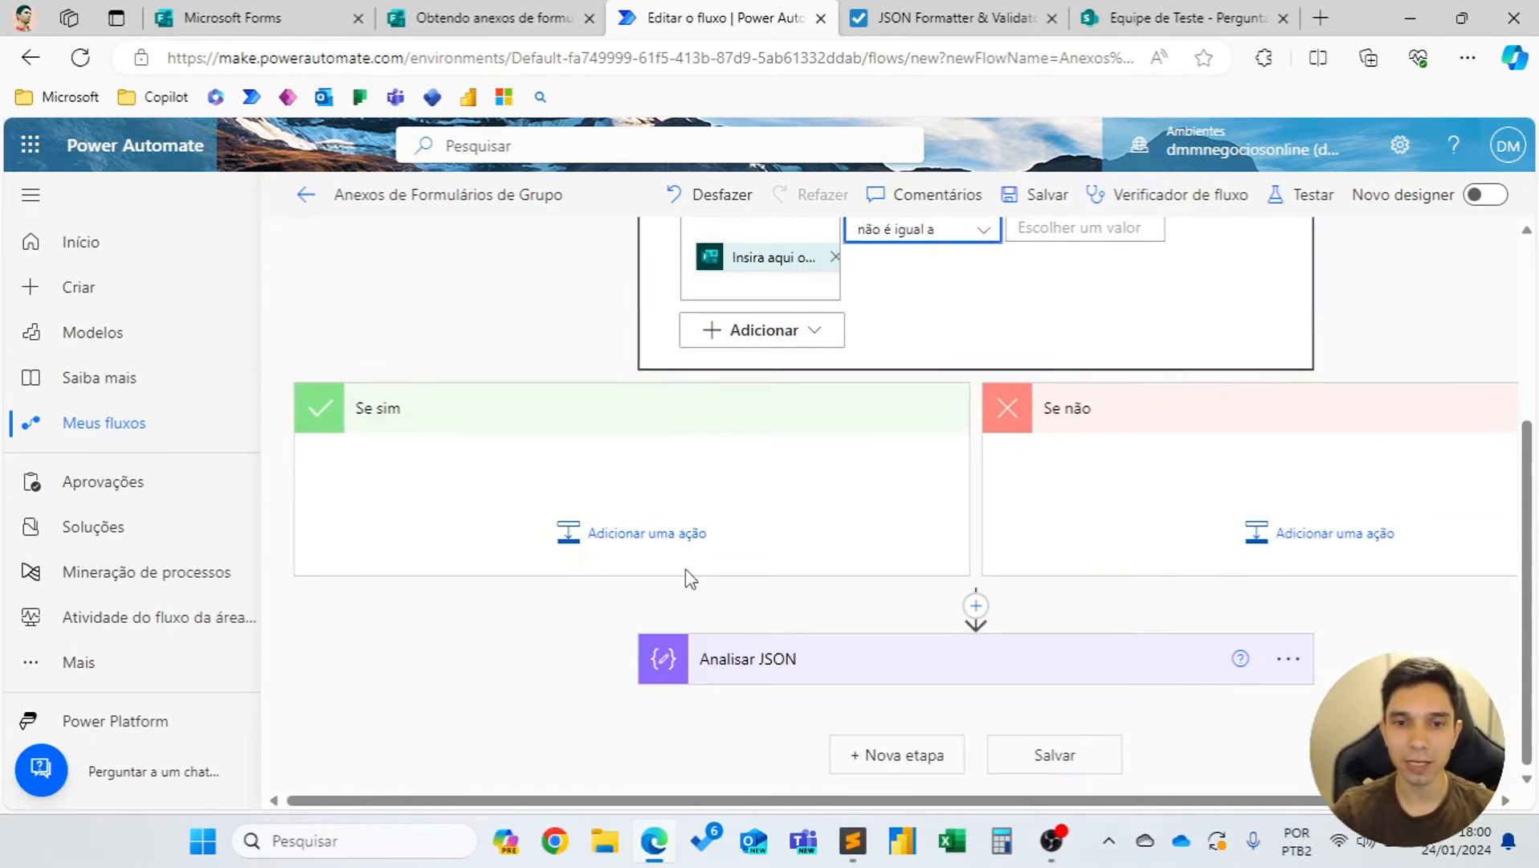
Move the Analisar JSON action into the Se sim branch, review its content and schema, and collapse it.
scroll(688, 578, down, 3)
drag(818, 679, 649, 482)
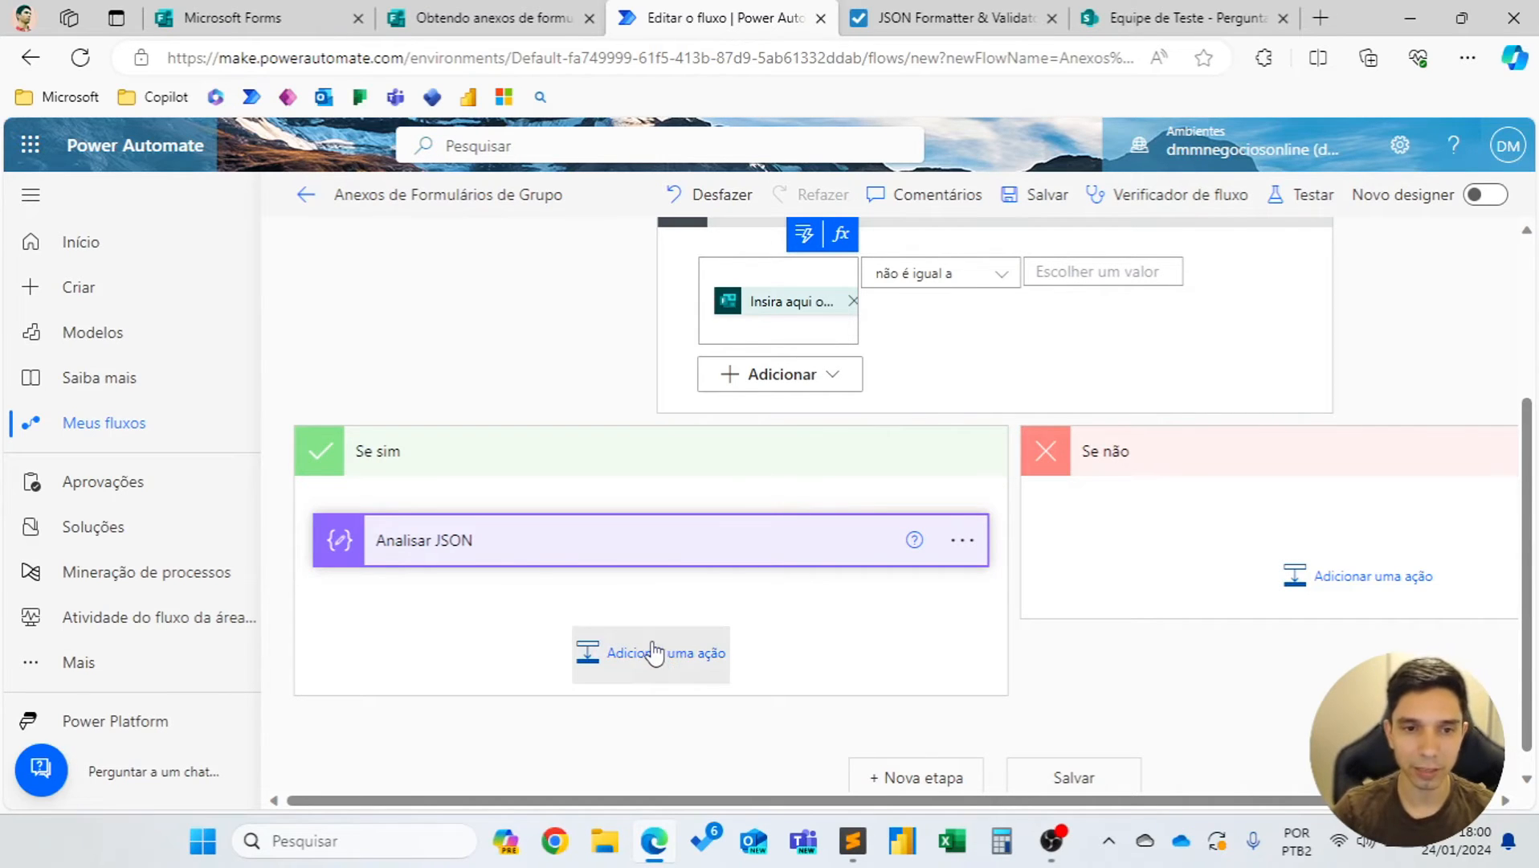
click(528, 554)
scroll(528, 554, down, 2)
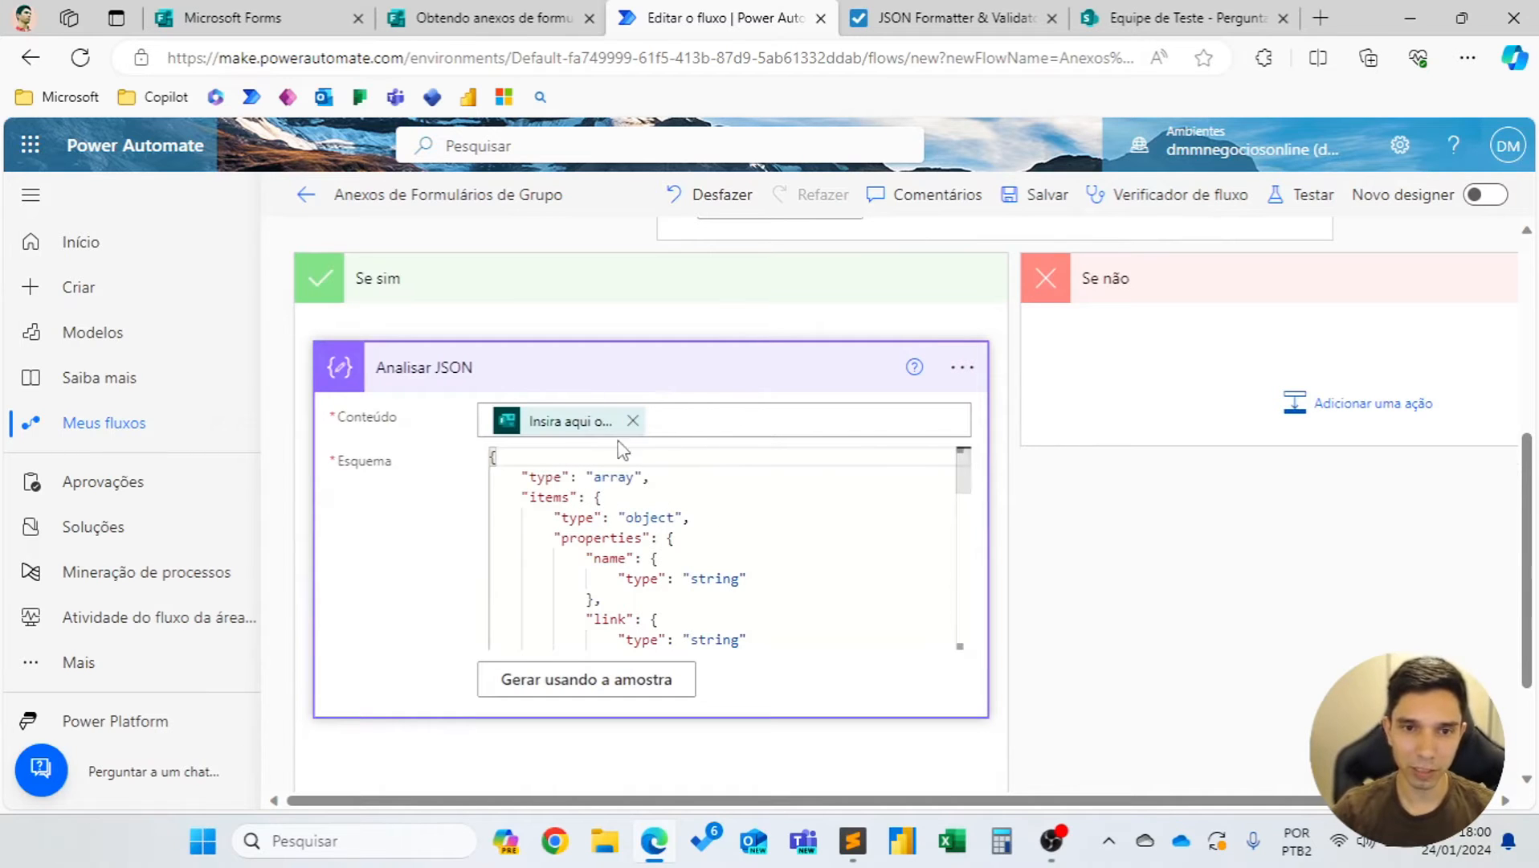
scroll(646, 531, down, 5)
scroll(646, 530, up, 5)
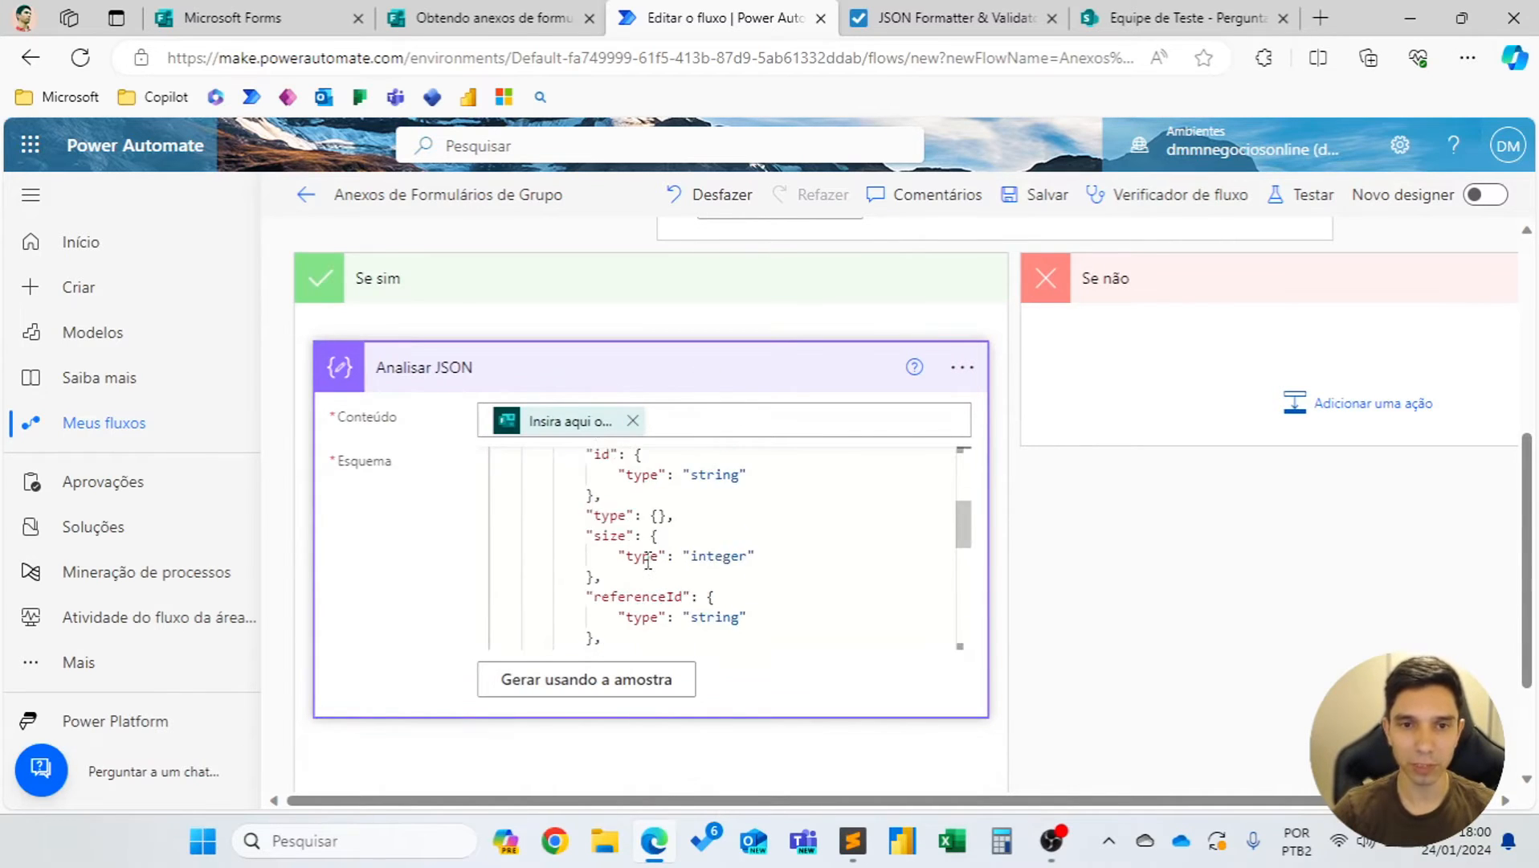
click(560, 384)
Add the SharePoint action Obter conteúdo de arquivo usando caminho after Analisar JSON in the Se sim branch.
click(636, 635)
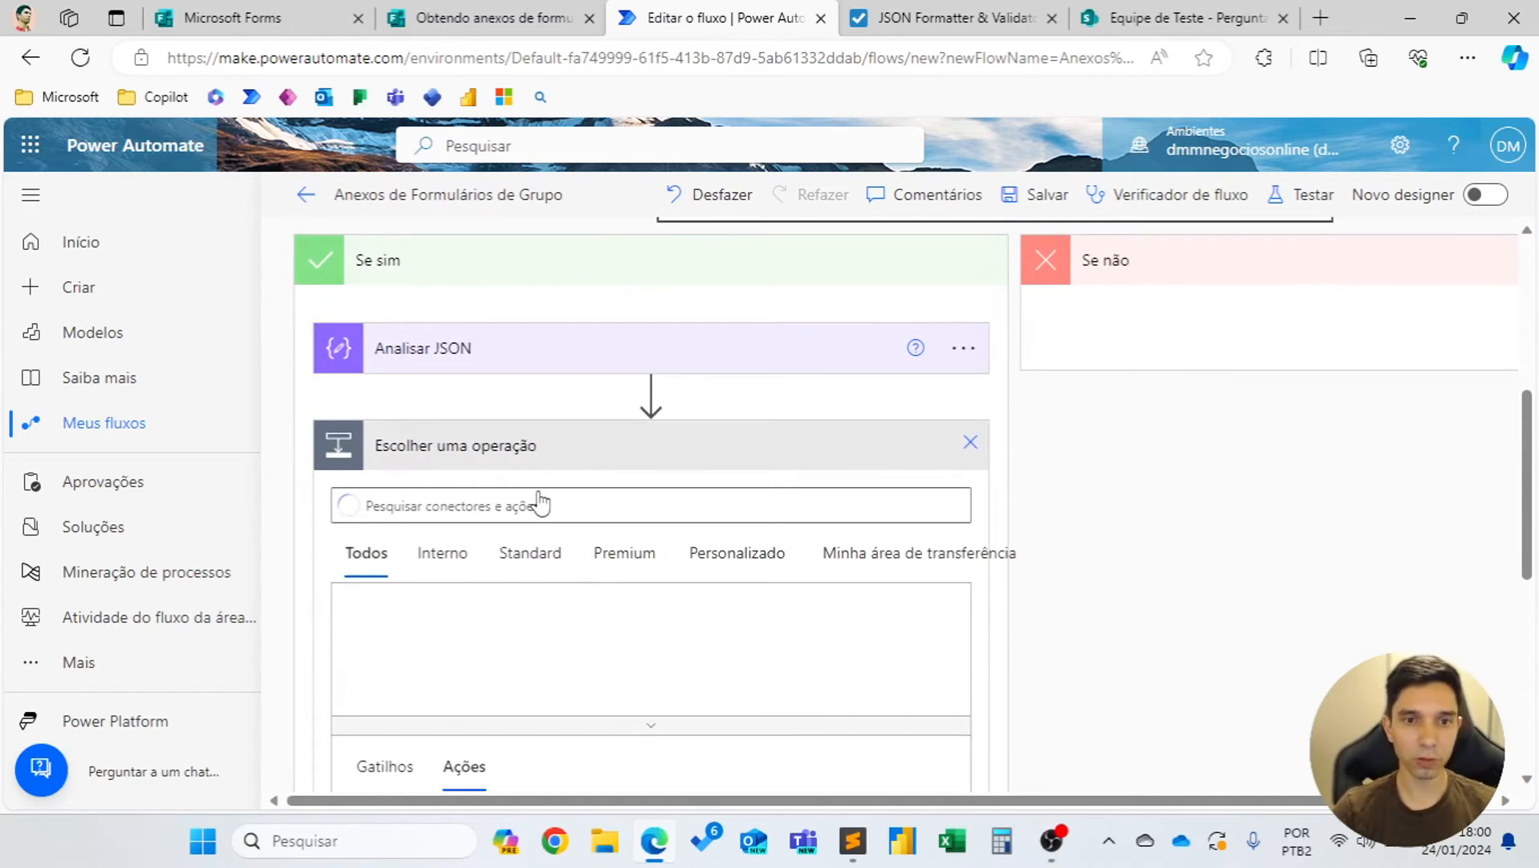
text(sh)
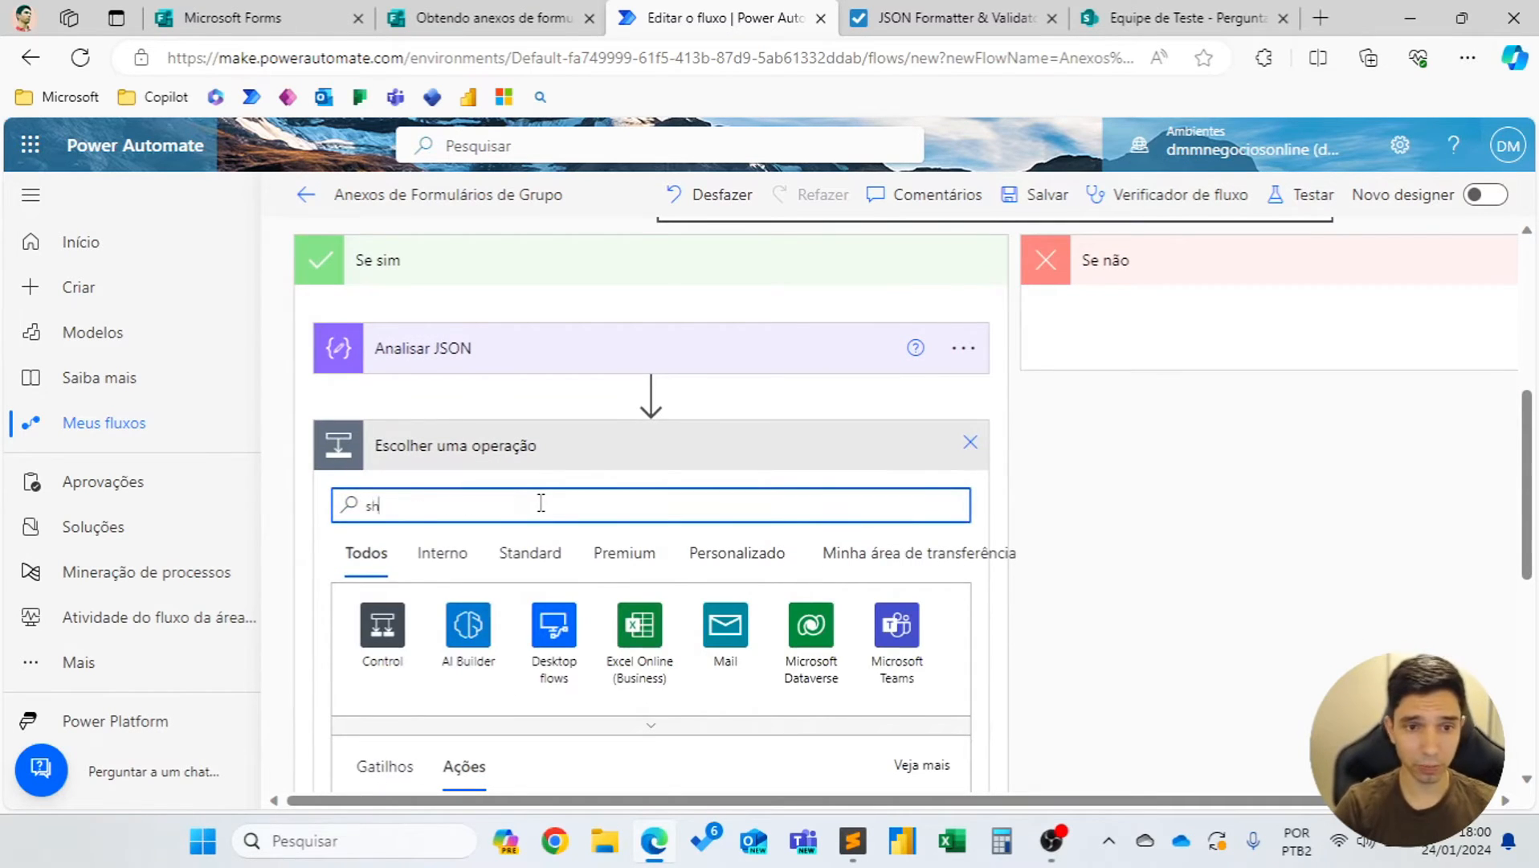
text(arepoint)
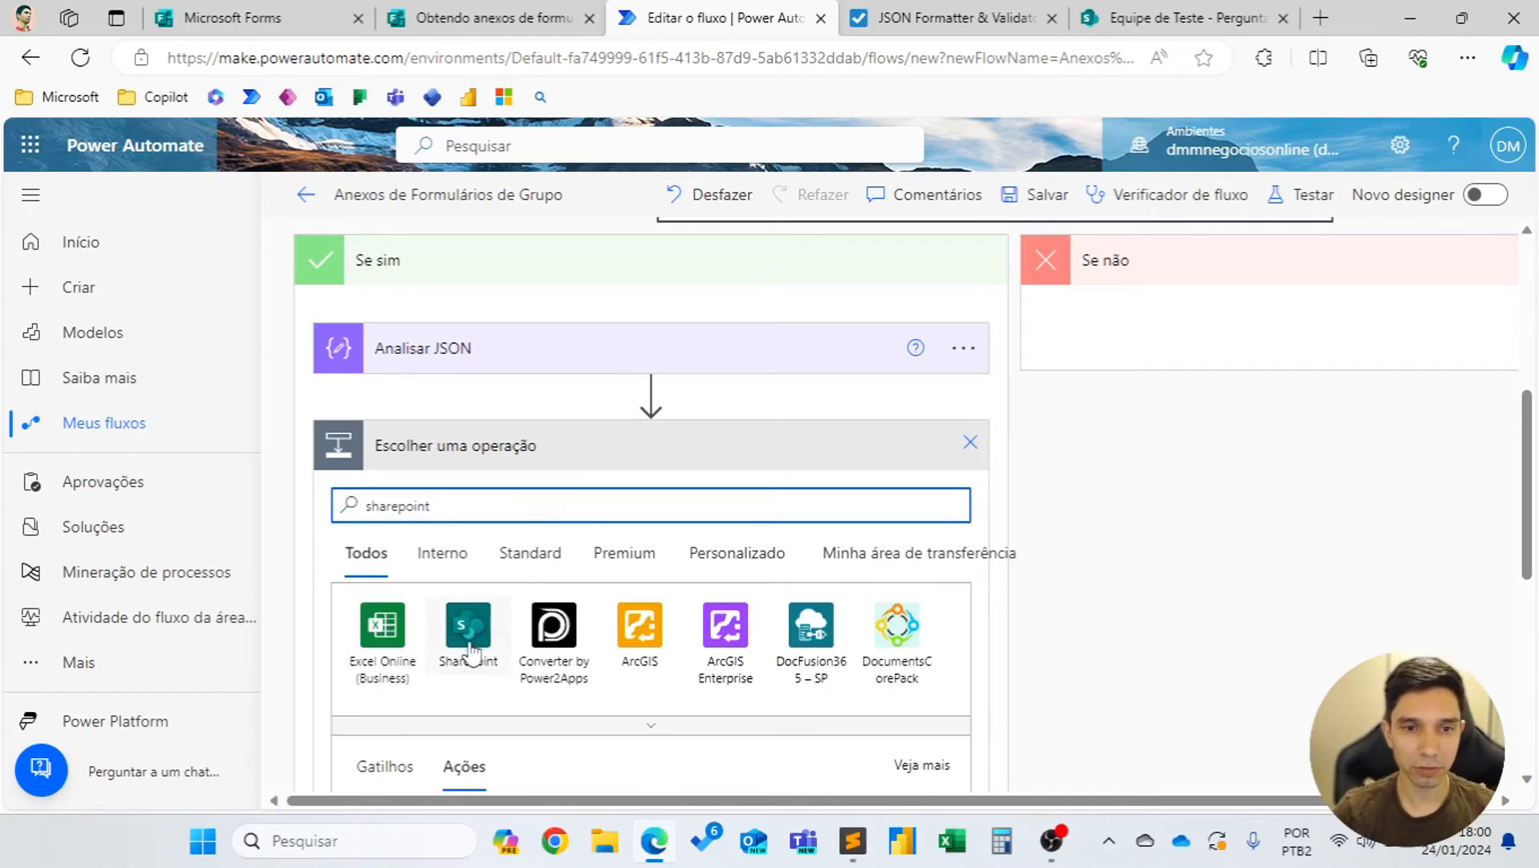
click(469, 642)
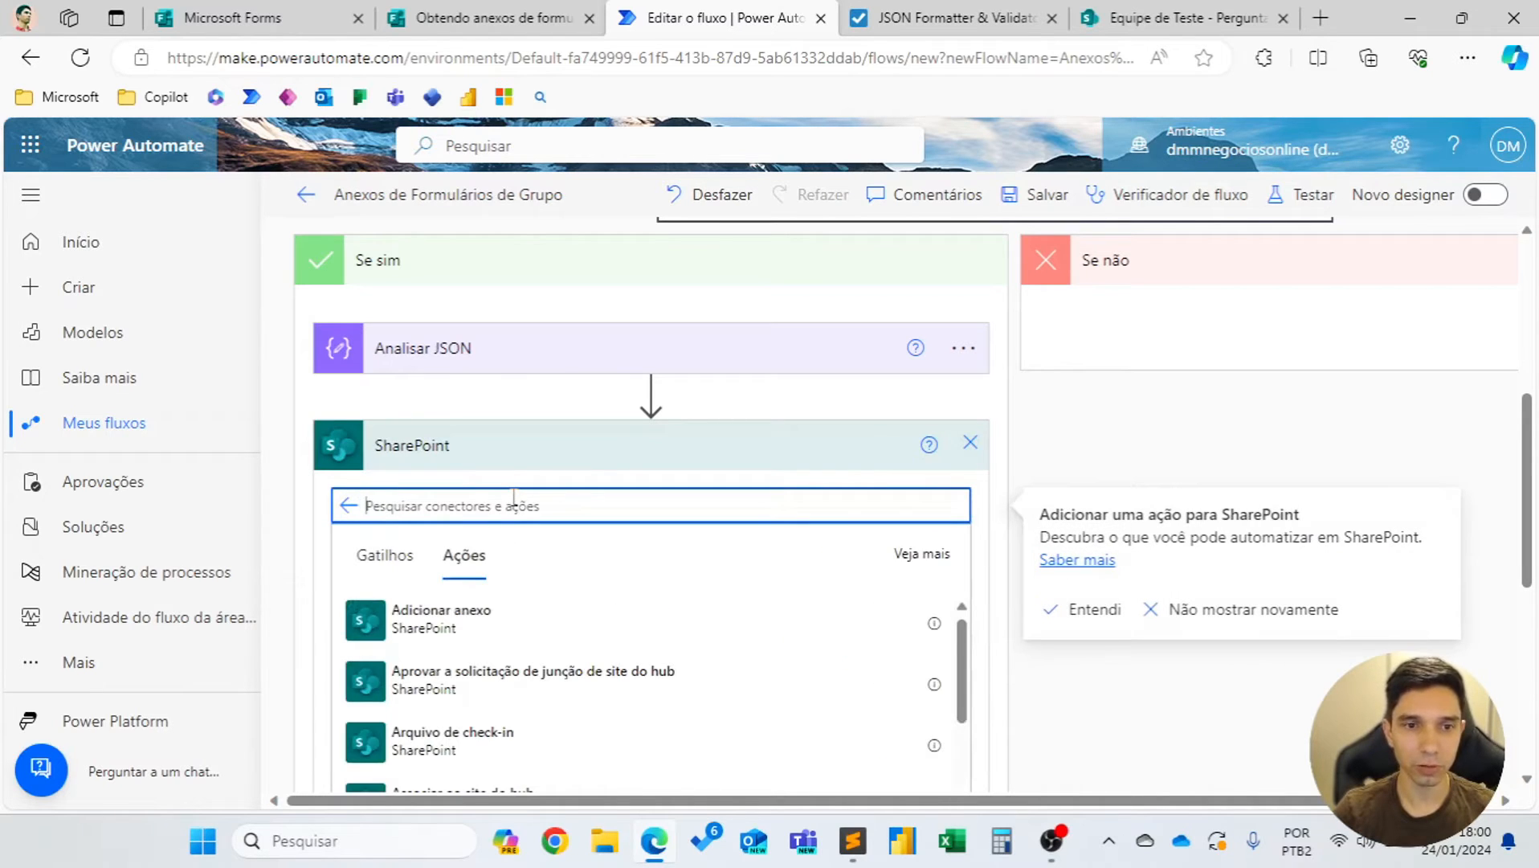
text(obte)
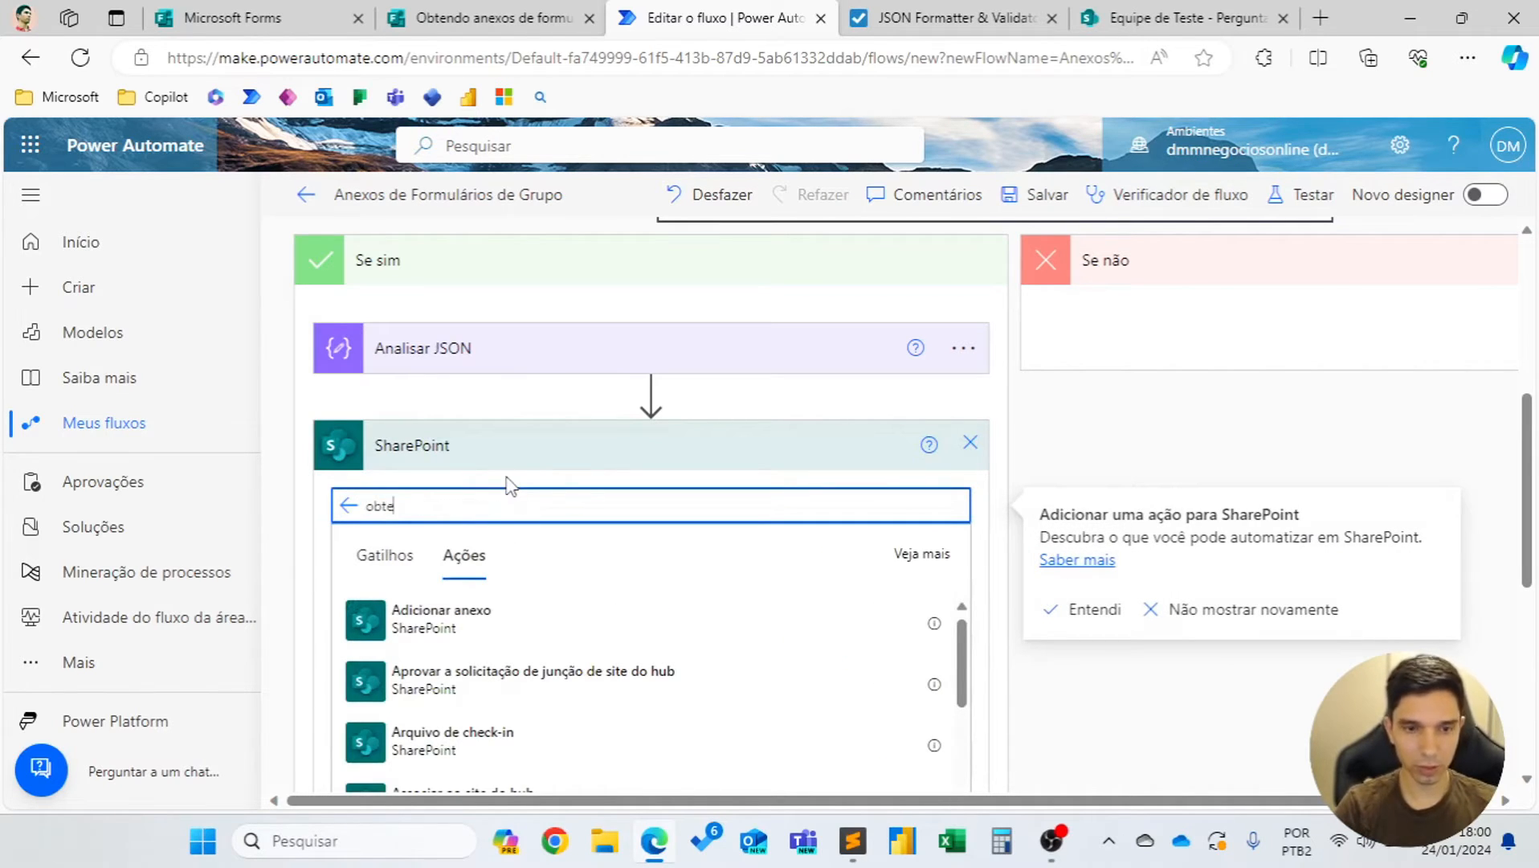
text(r anexo)
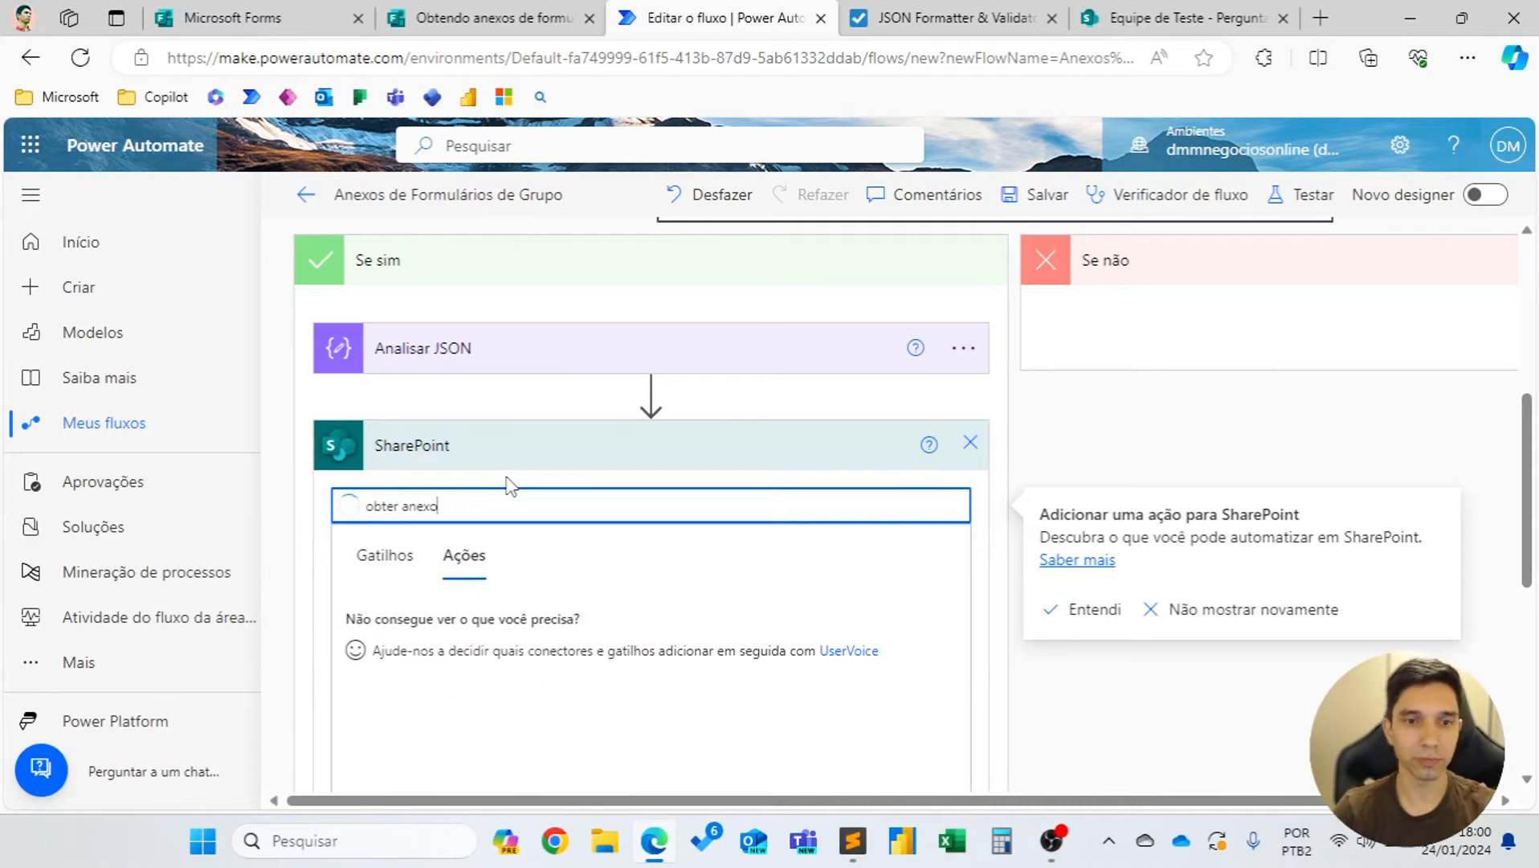
scroll(530, 608, down, 10)
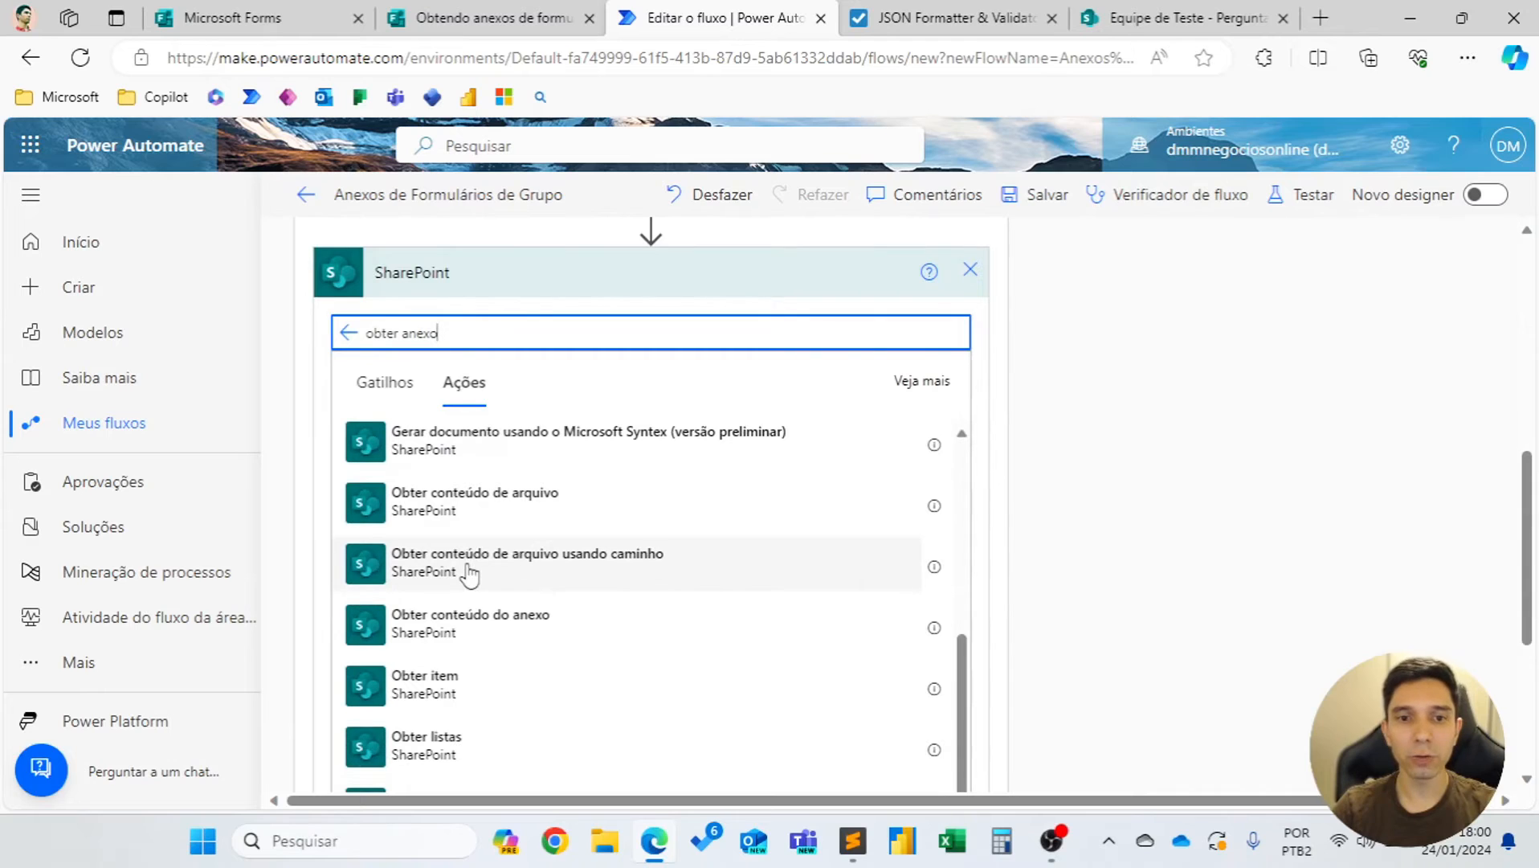
click(531, 567)
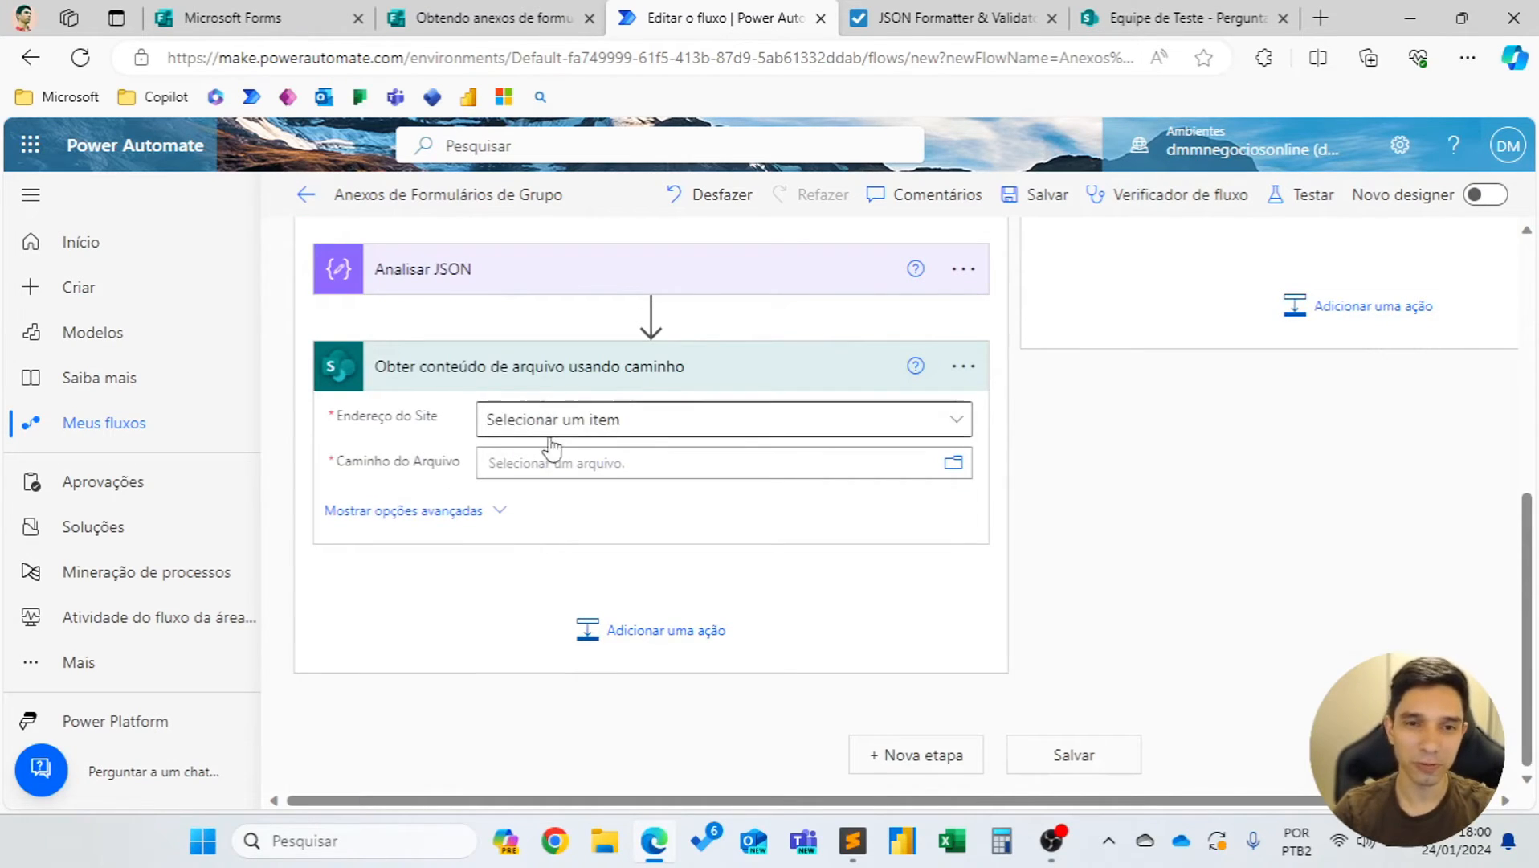
Set the Endereço do Site of the SharePoint file content action to Equipe de Teste.
click(958, 422)
click(961, 419)
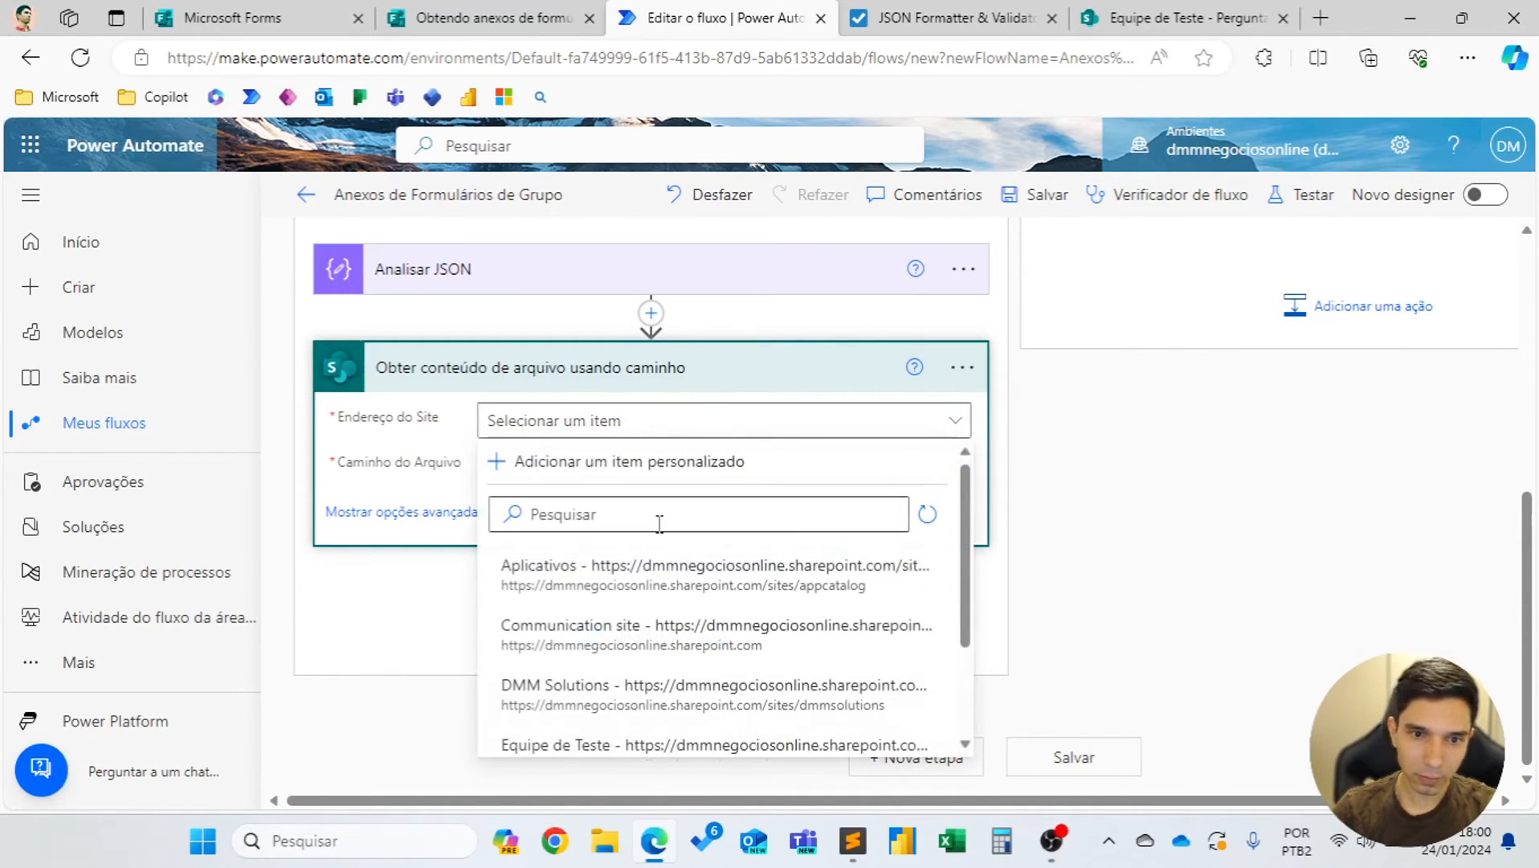
scroll(635, 618, down, 1)
scroll(593, 615, down, 1)
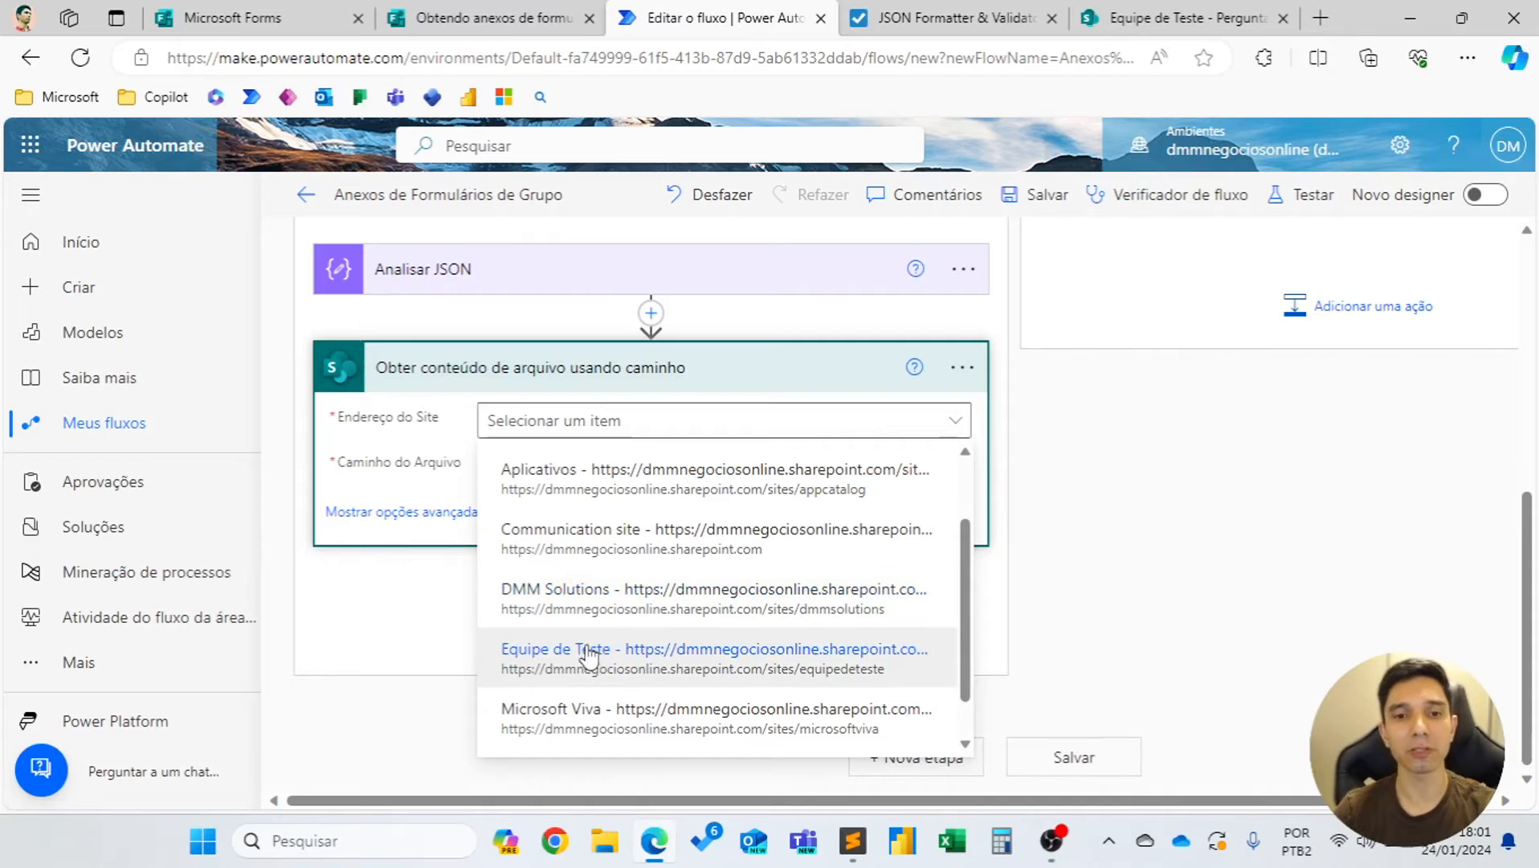
scroll(619, 686, down, 1)
scroll(613, 677, up, 3)
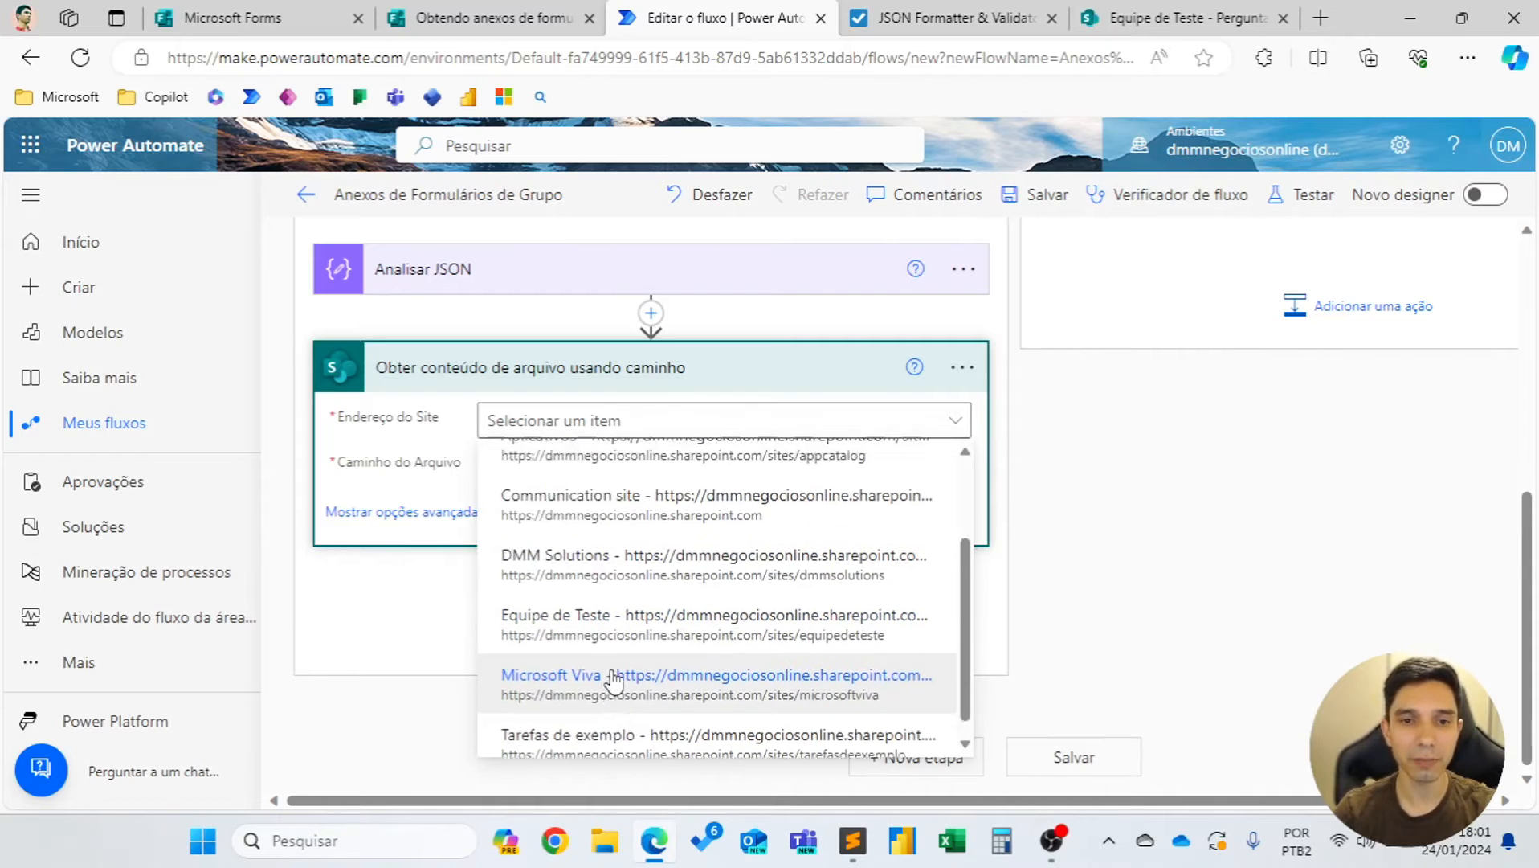
scroll(625, 566, down, 1)
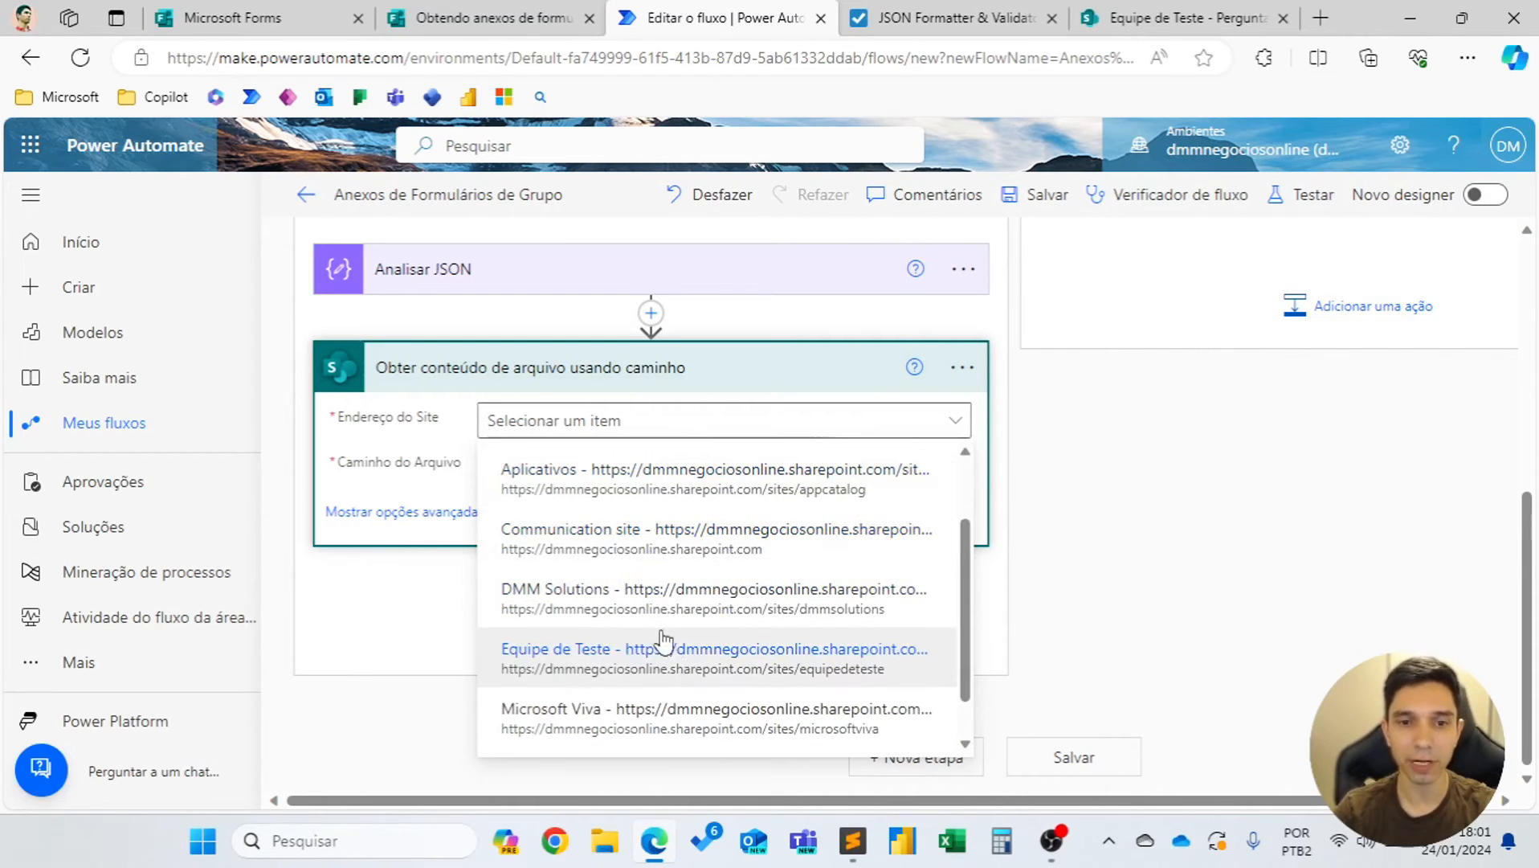
click(673, 658)
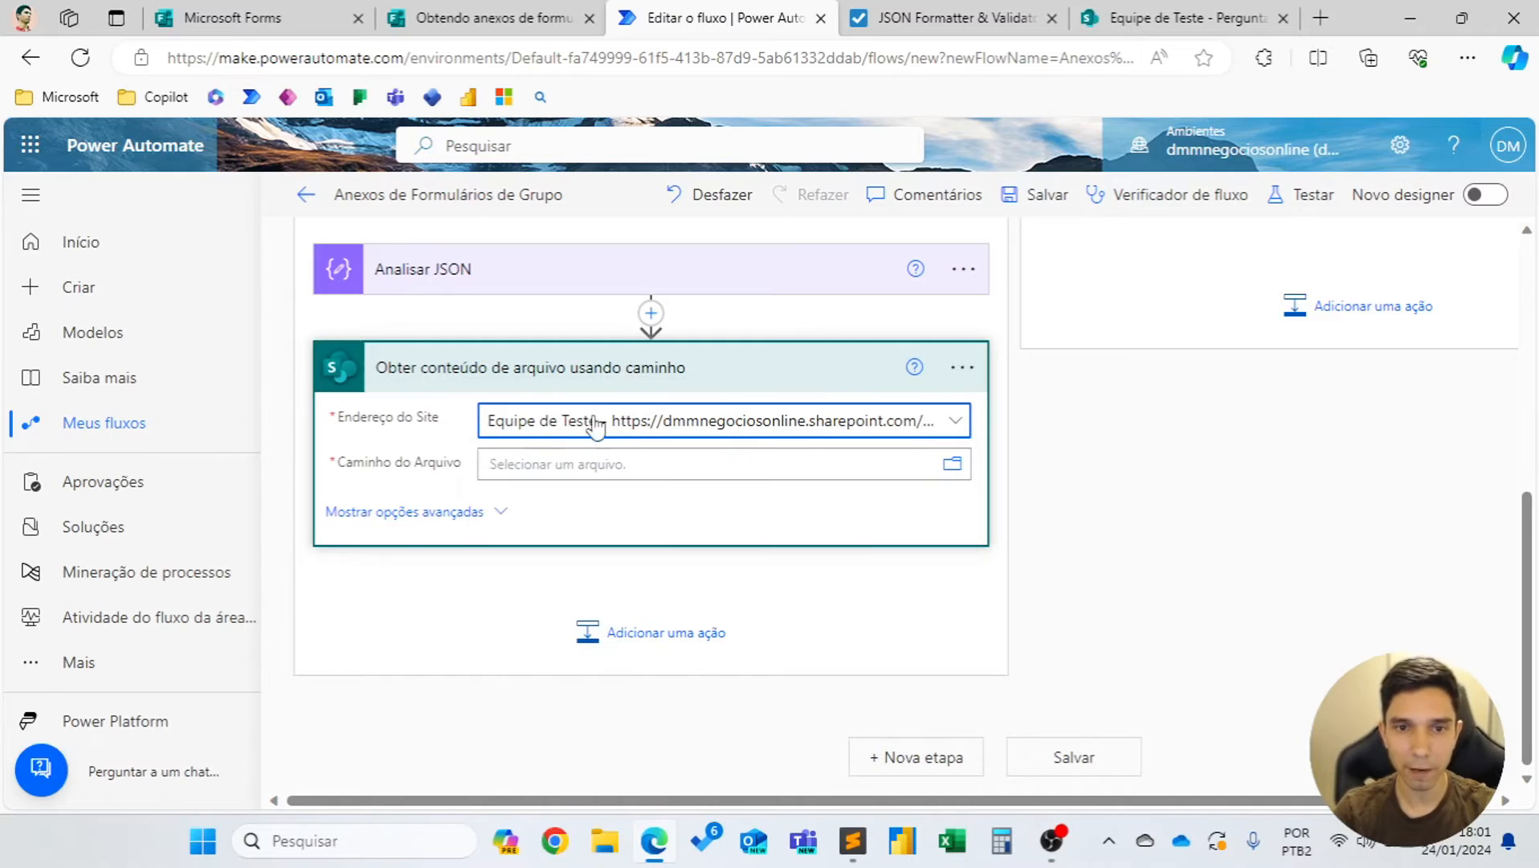
Compare the replace expression in Notepad with the attachment link in JSON Formatter, and add a closing parenthesis after 'site_url' in the expression.
click(745, 455)
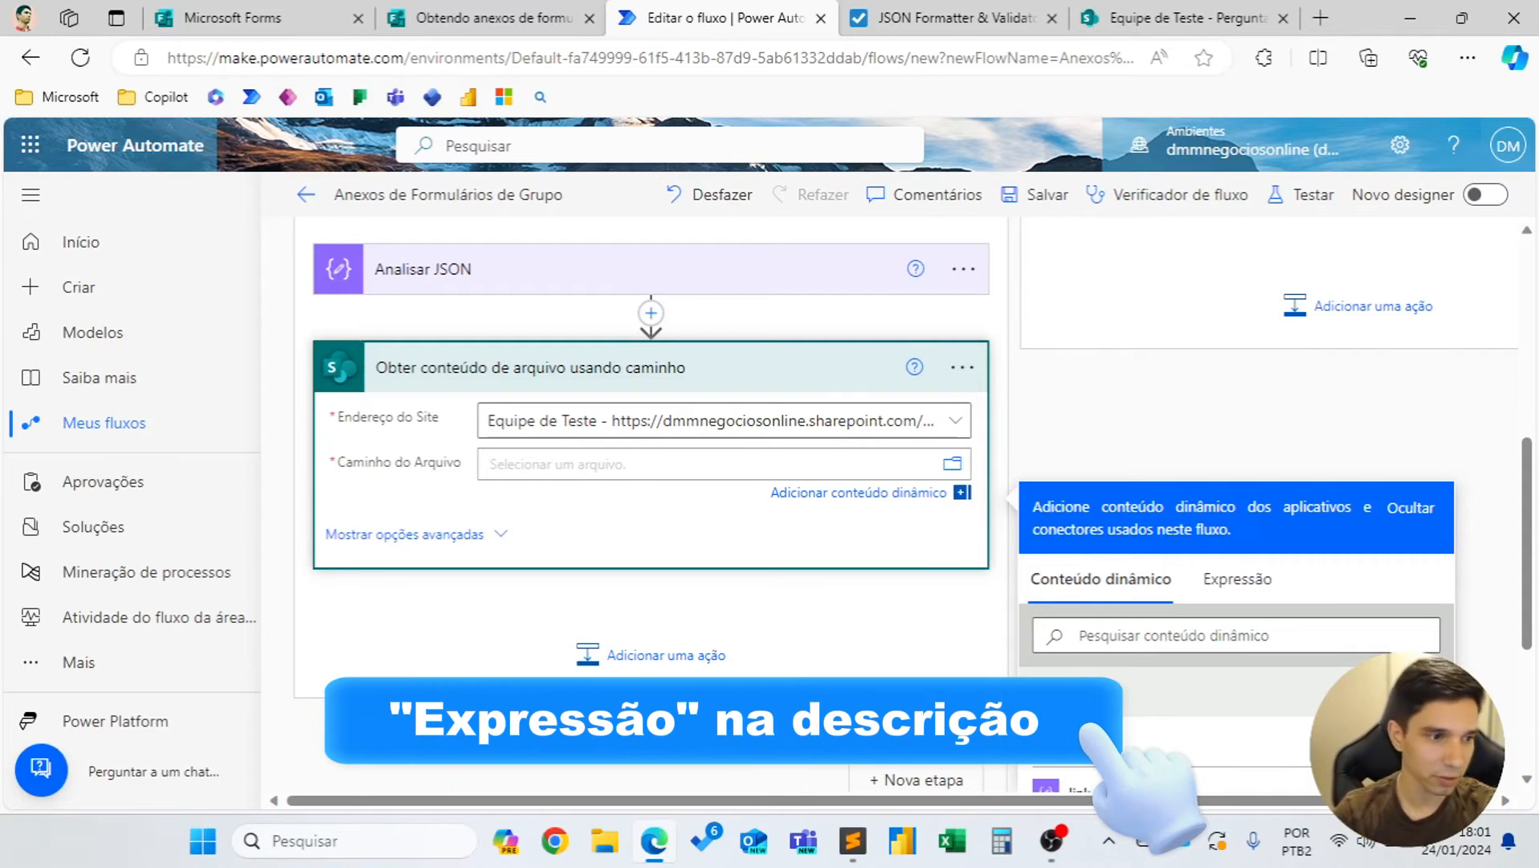
key(alt+Tab)
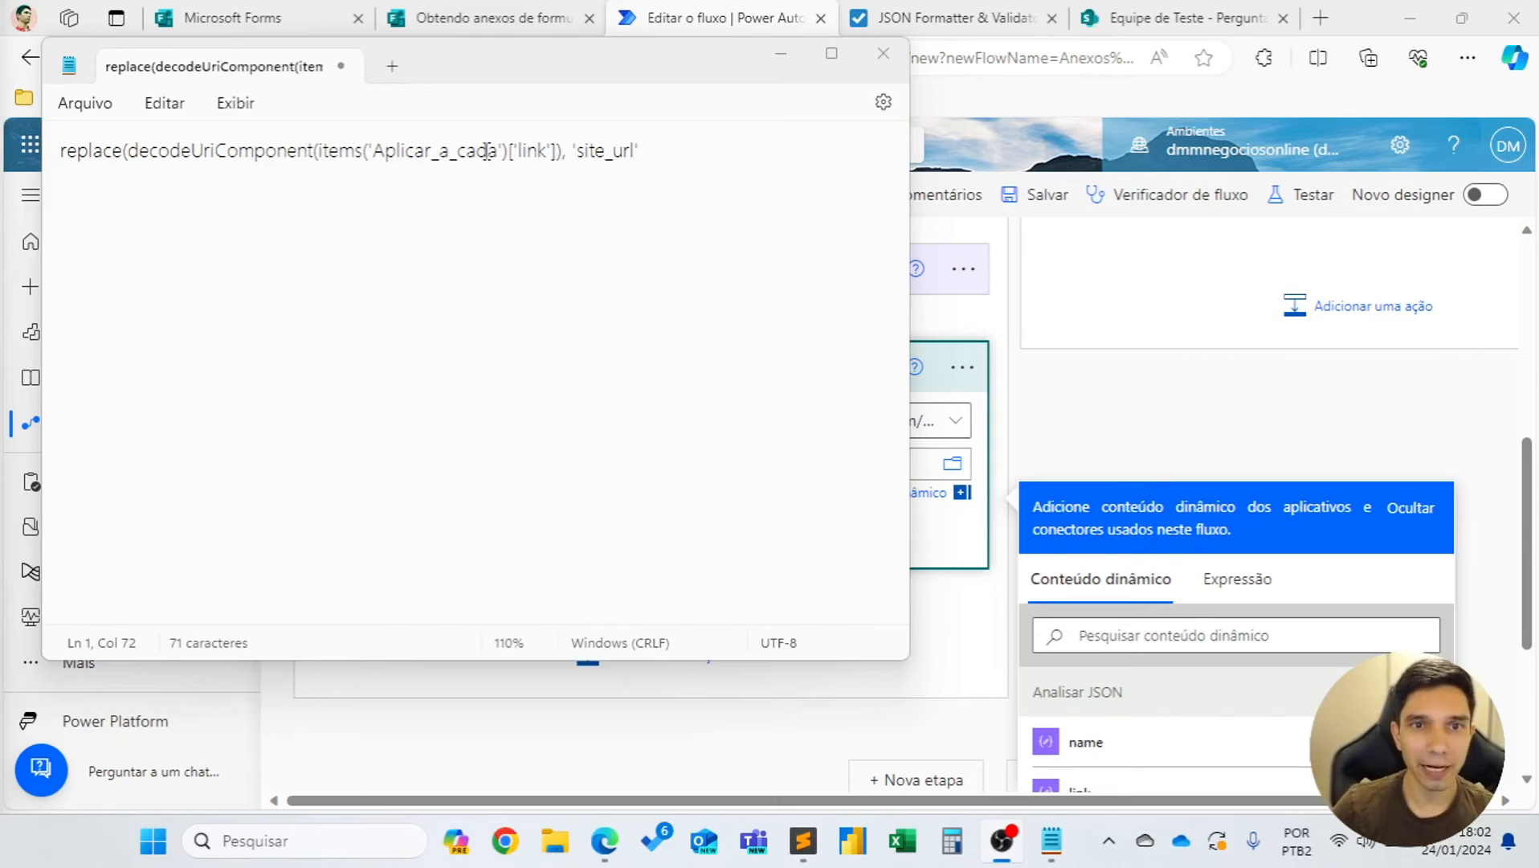
drag(548, 70, 748, 142)
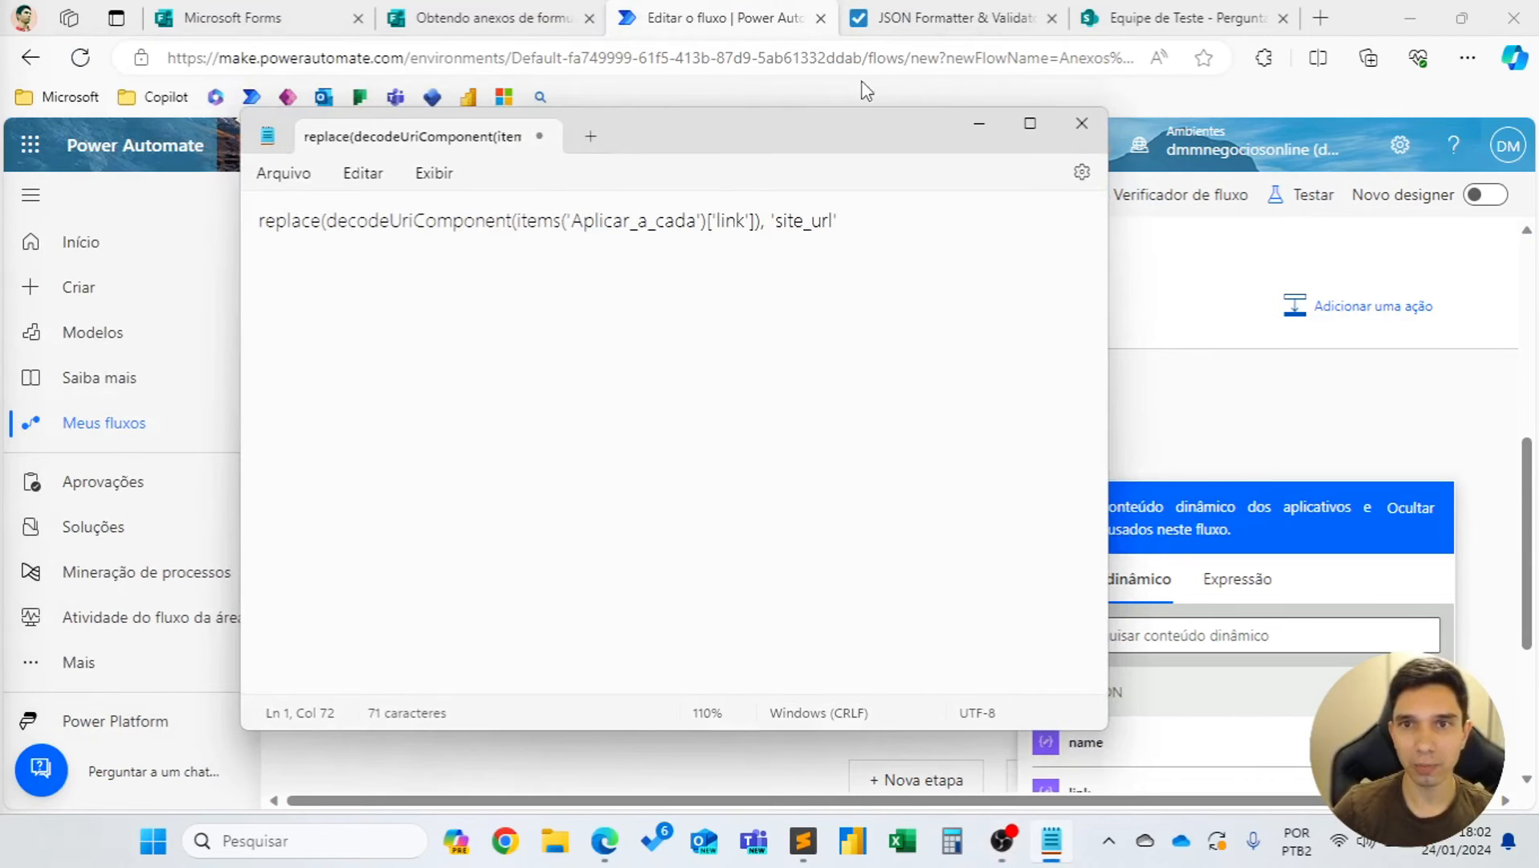
click(920, 18)
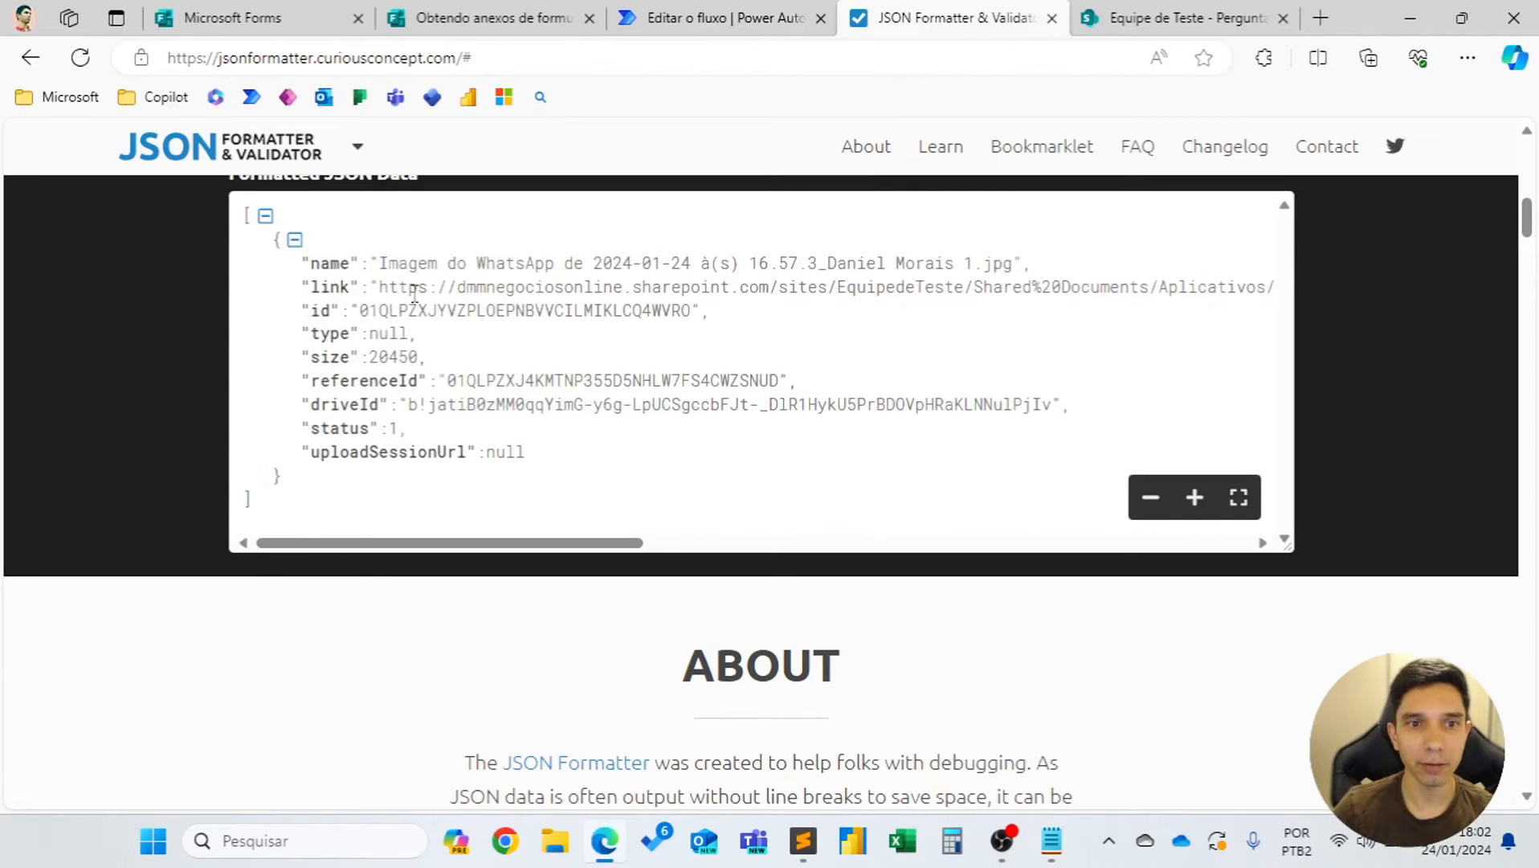
drag(380, 287, 1177, 287)
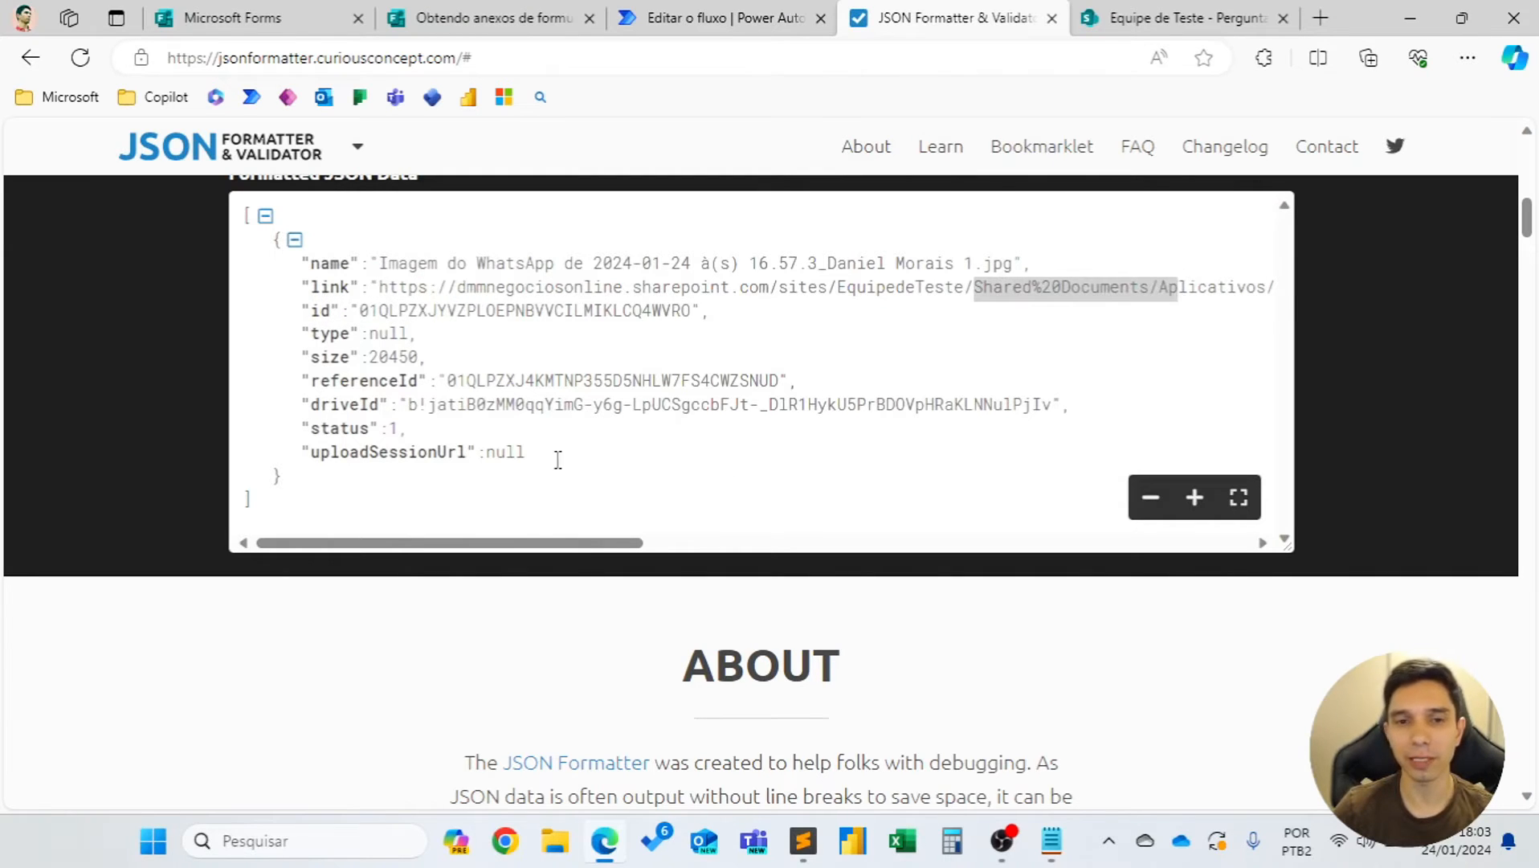
drag(581, 545, 672, 543)
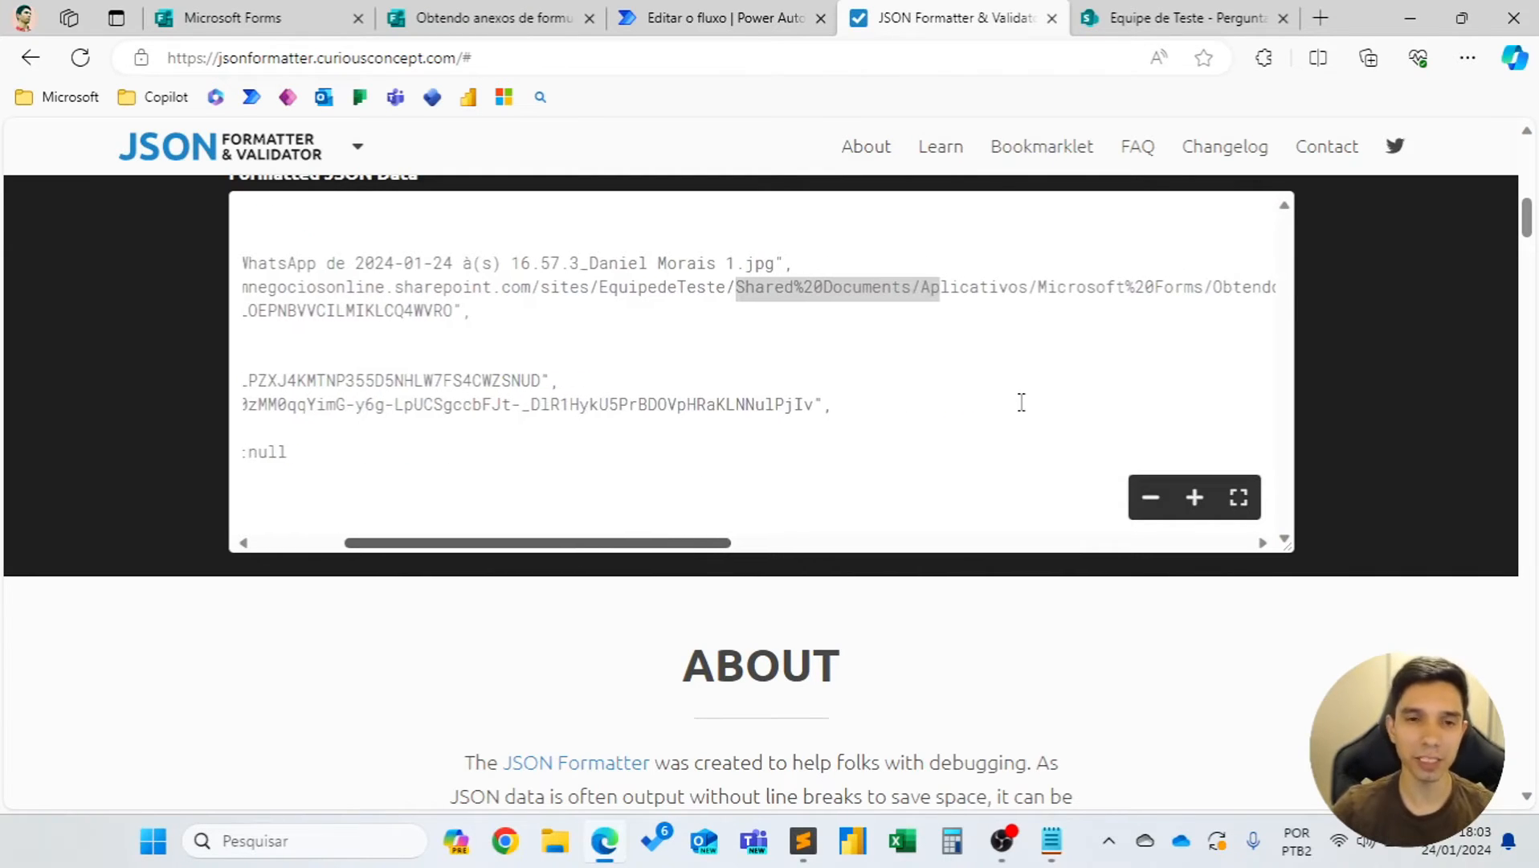
click(1052, 840)
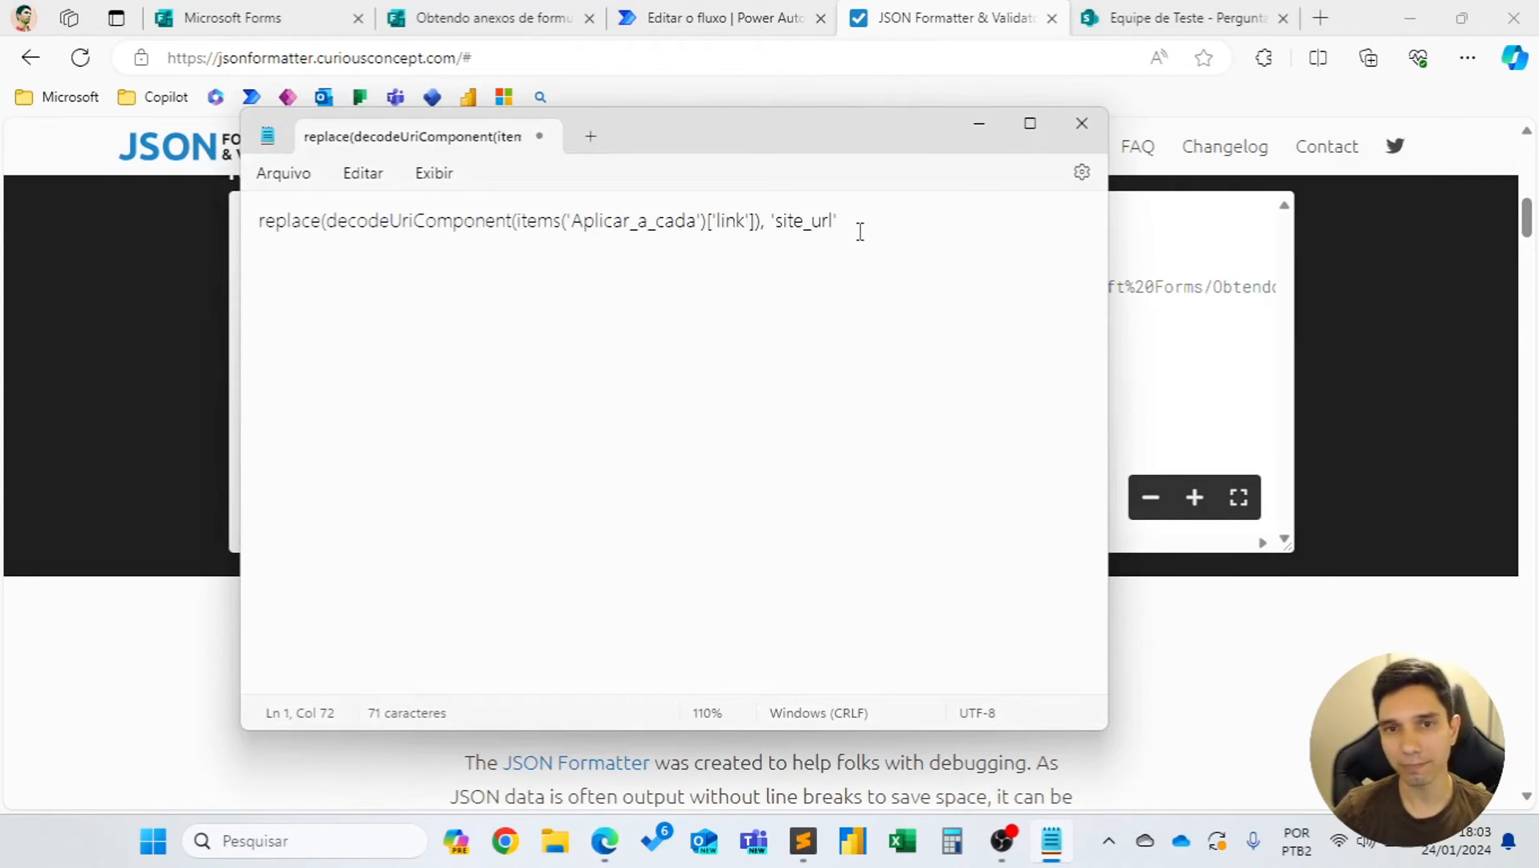
text())
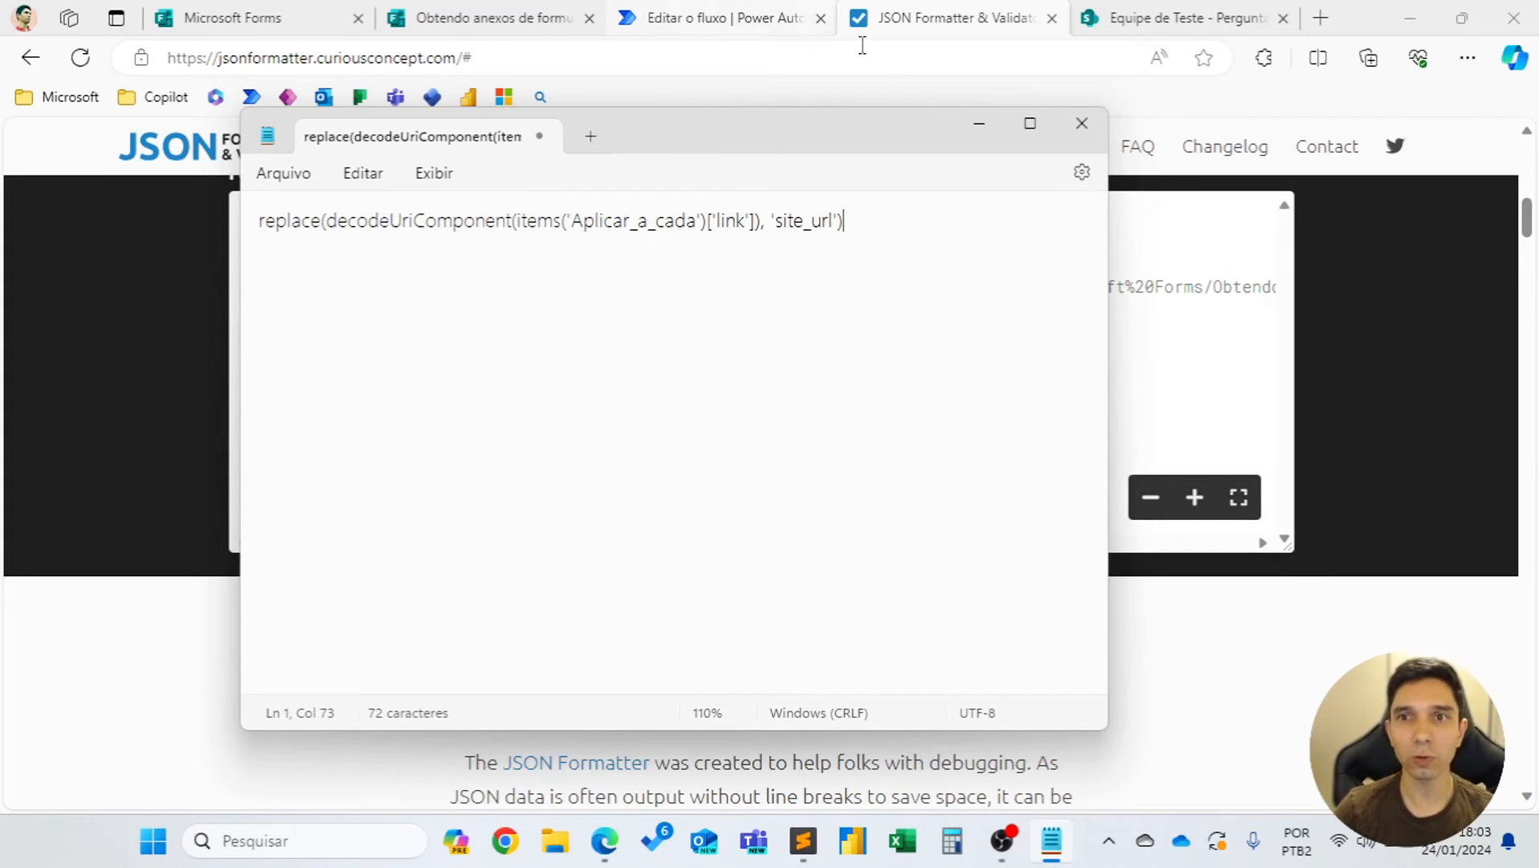
click(1341, 222)
drag(546, 539, 458, 542)
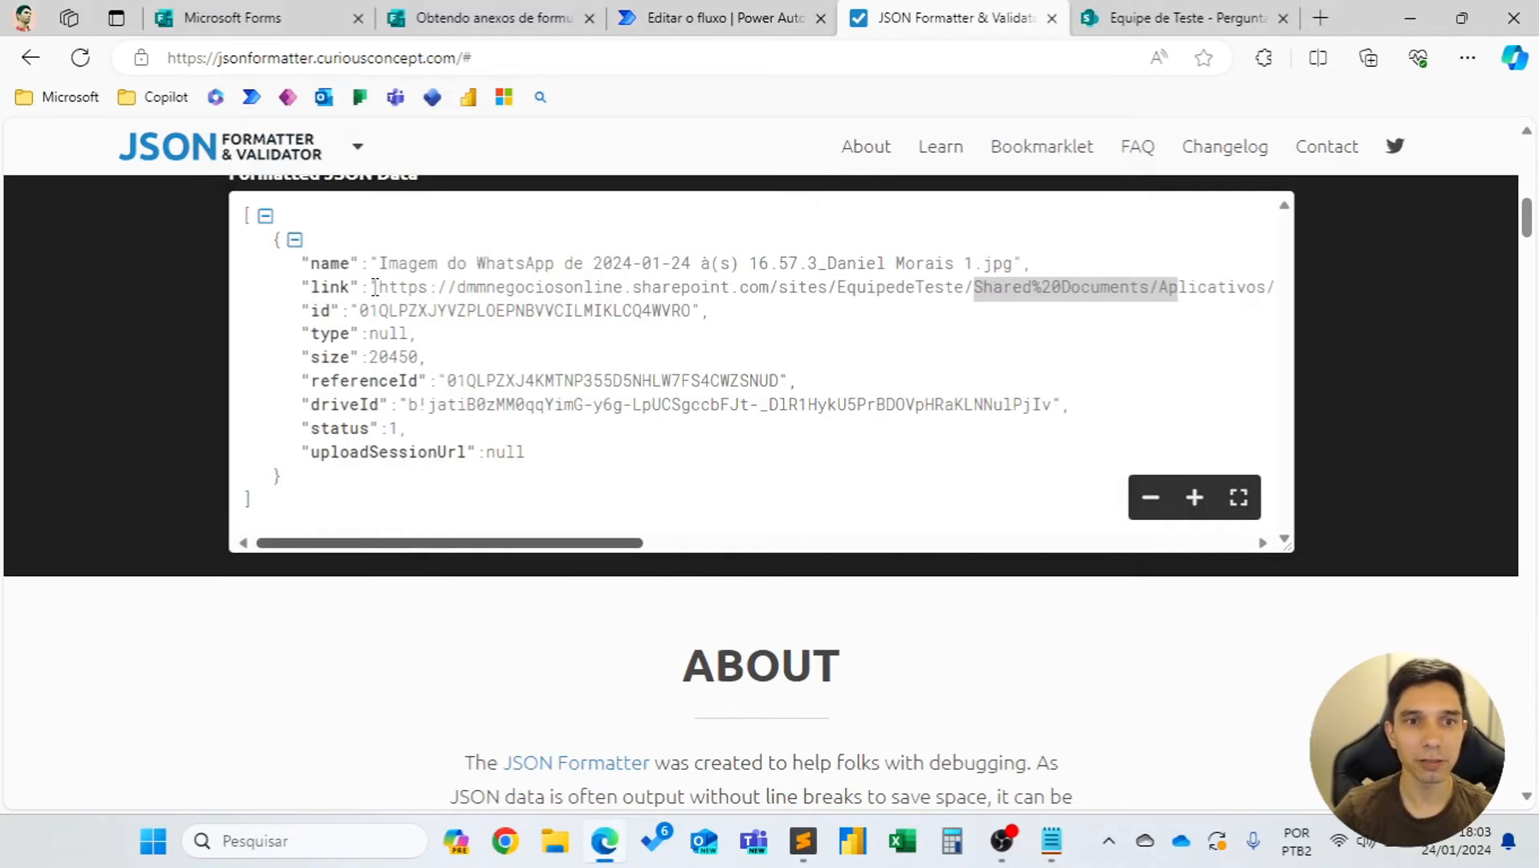
click(992, 297)
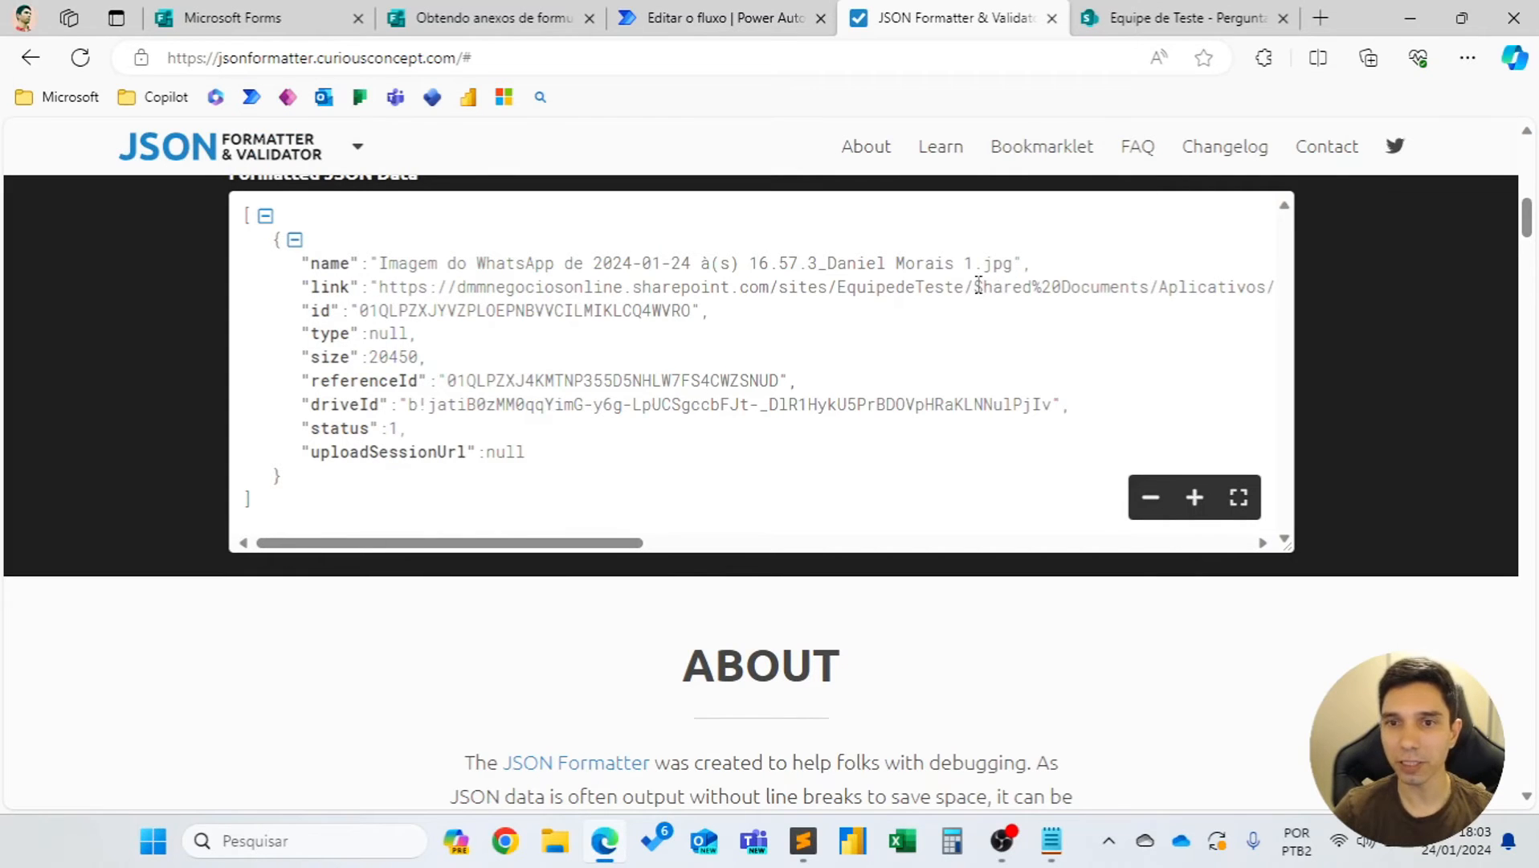
drag(976, 287, 1038, 291)
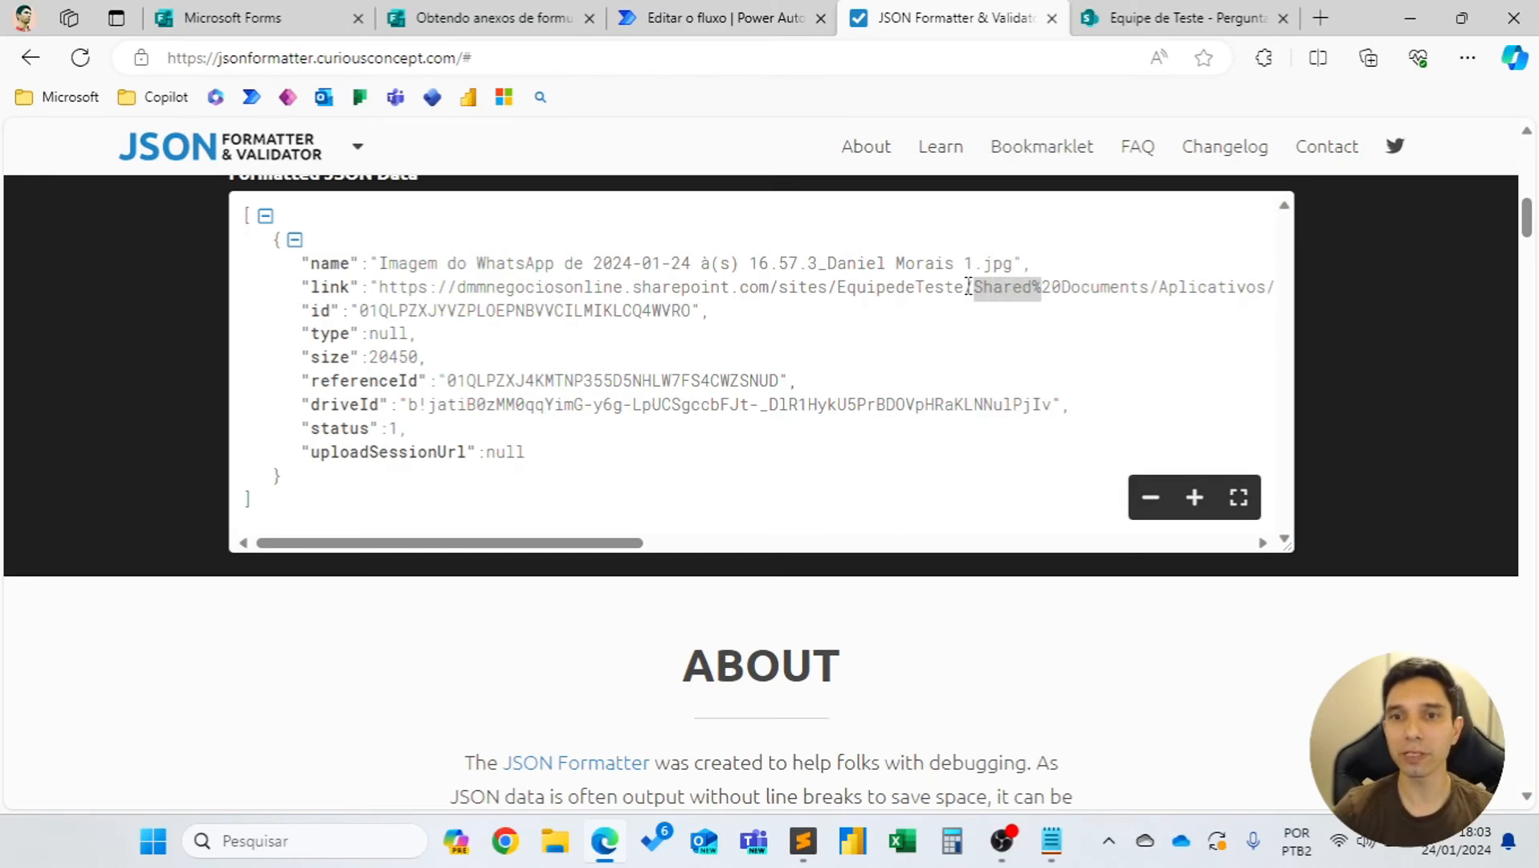
drag(964, 286, 382, 281)
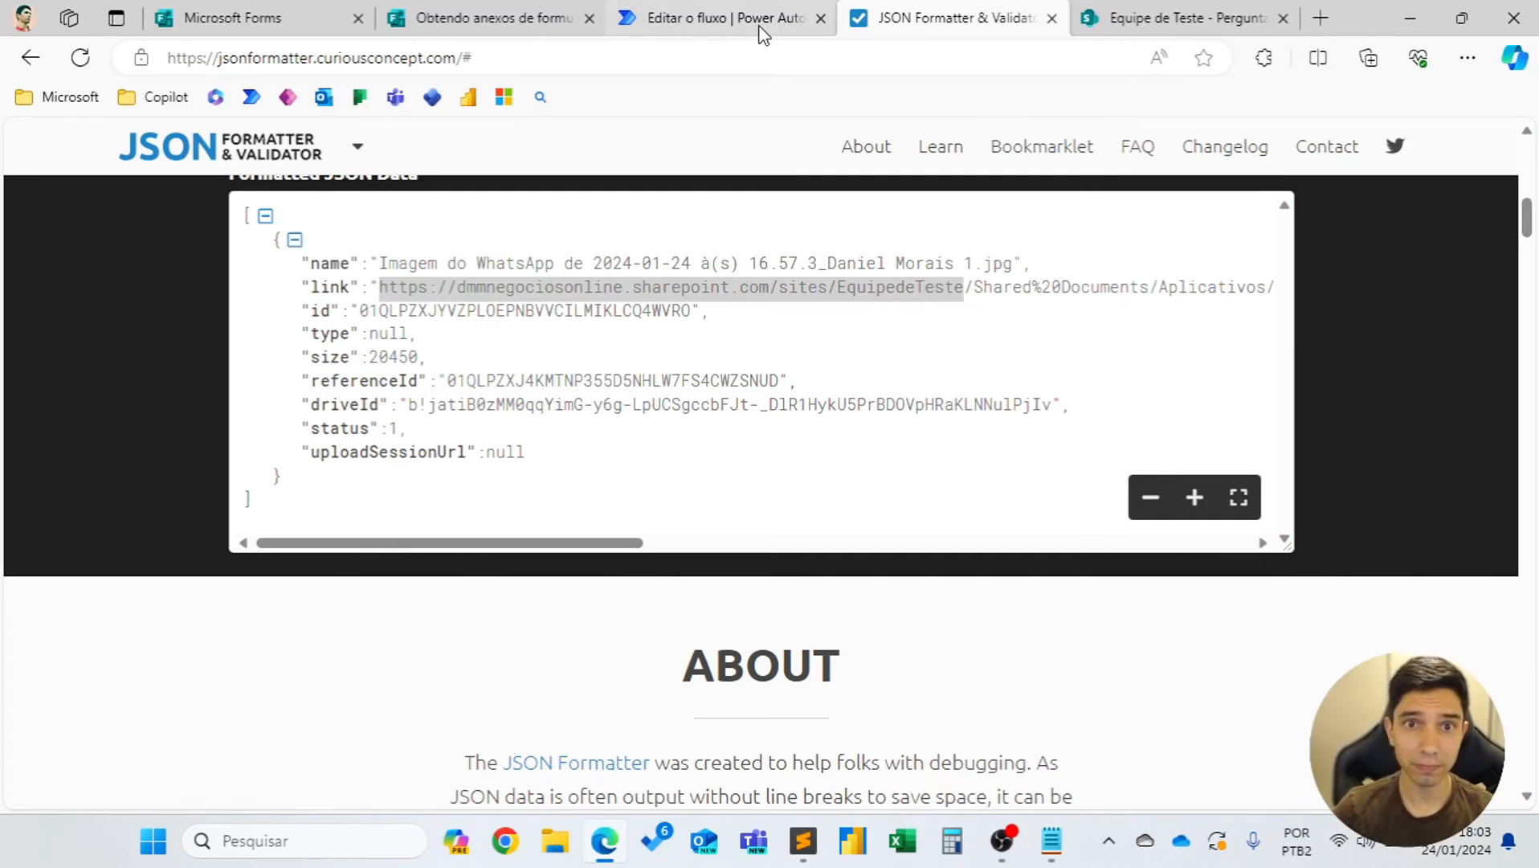
click(723, 17)
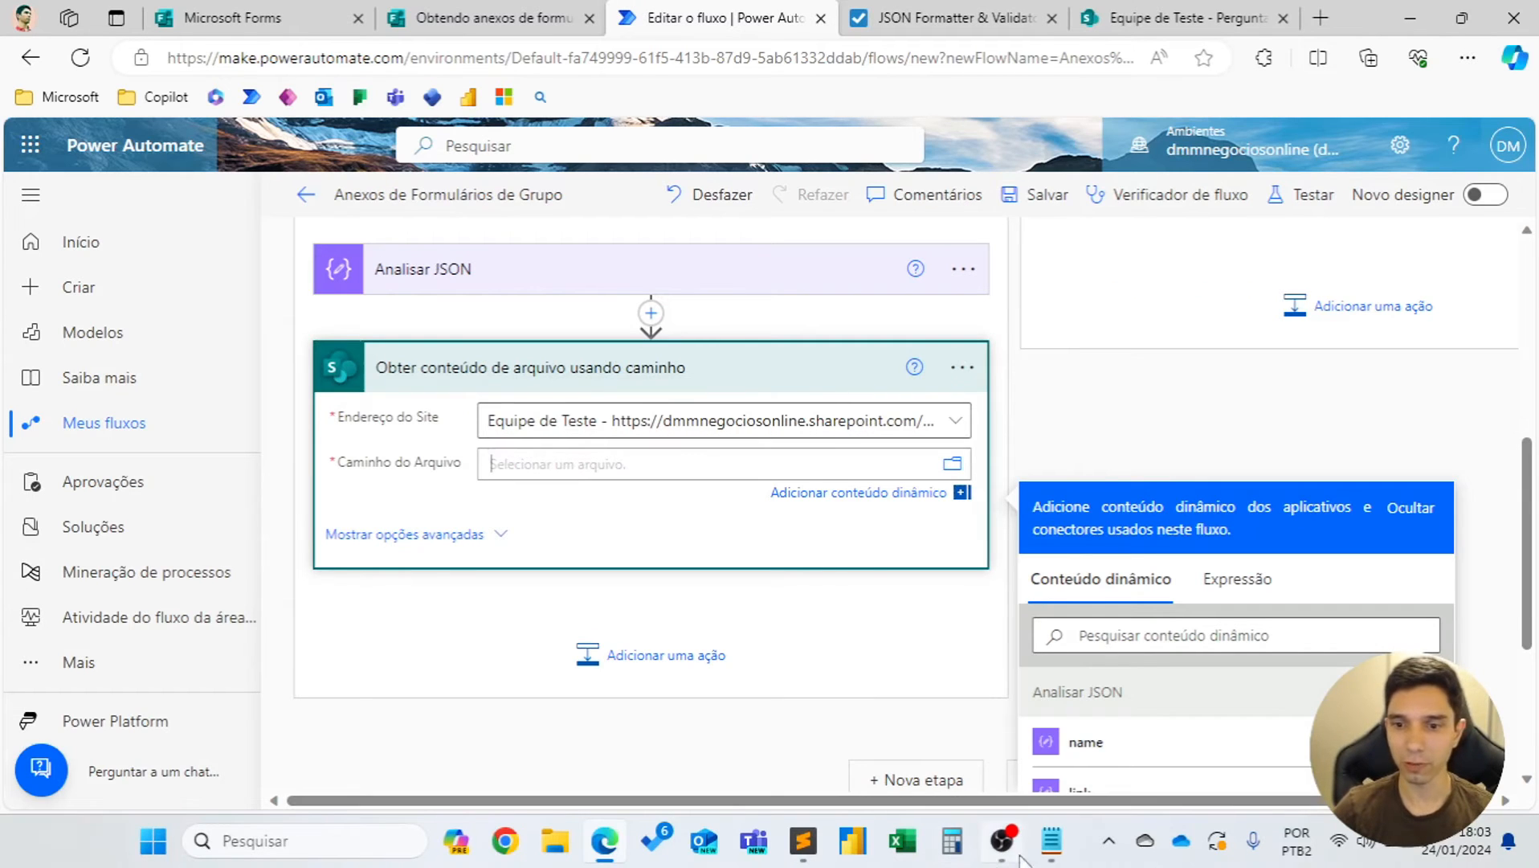
click(1052, 841)
drag(863, 220, 265, 223)
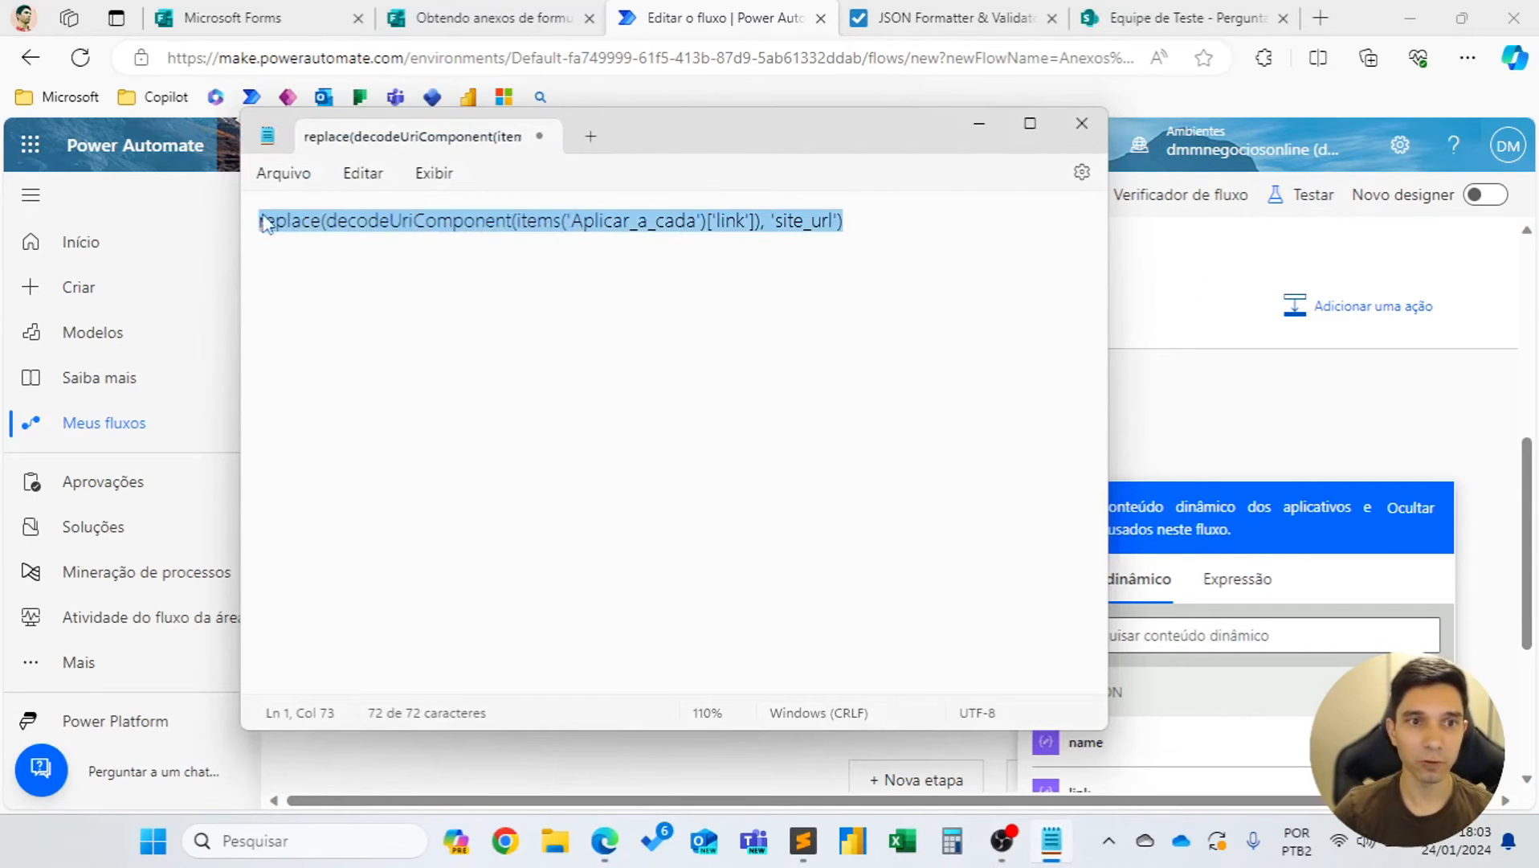
click(390, 221)
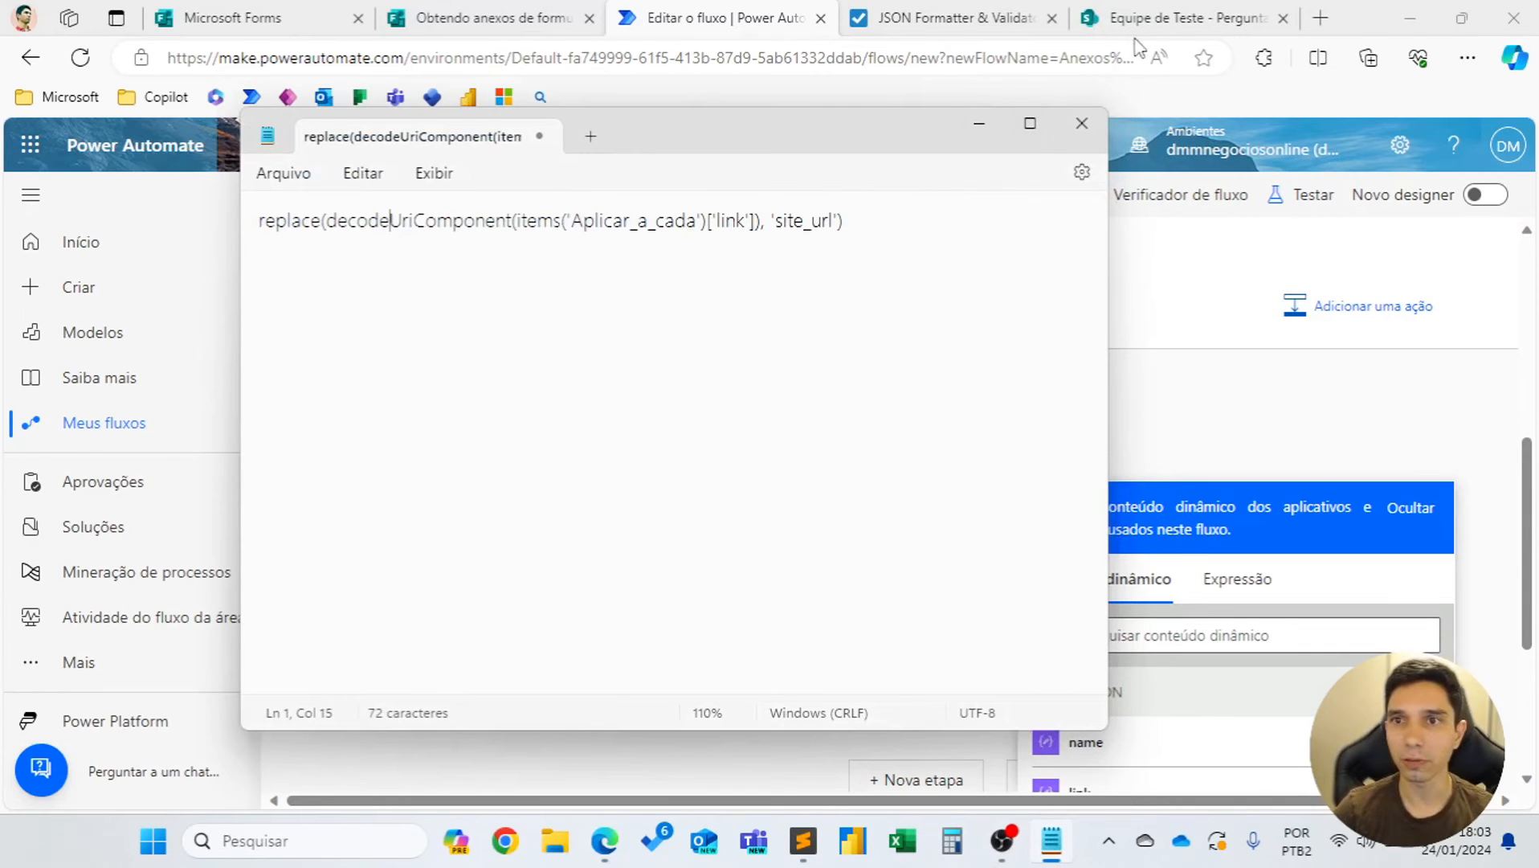
click(924, 24)
click(440, 287)
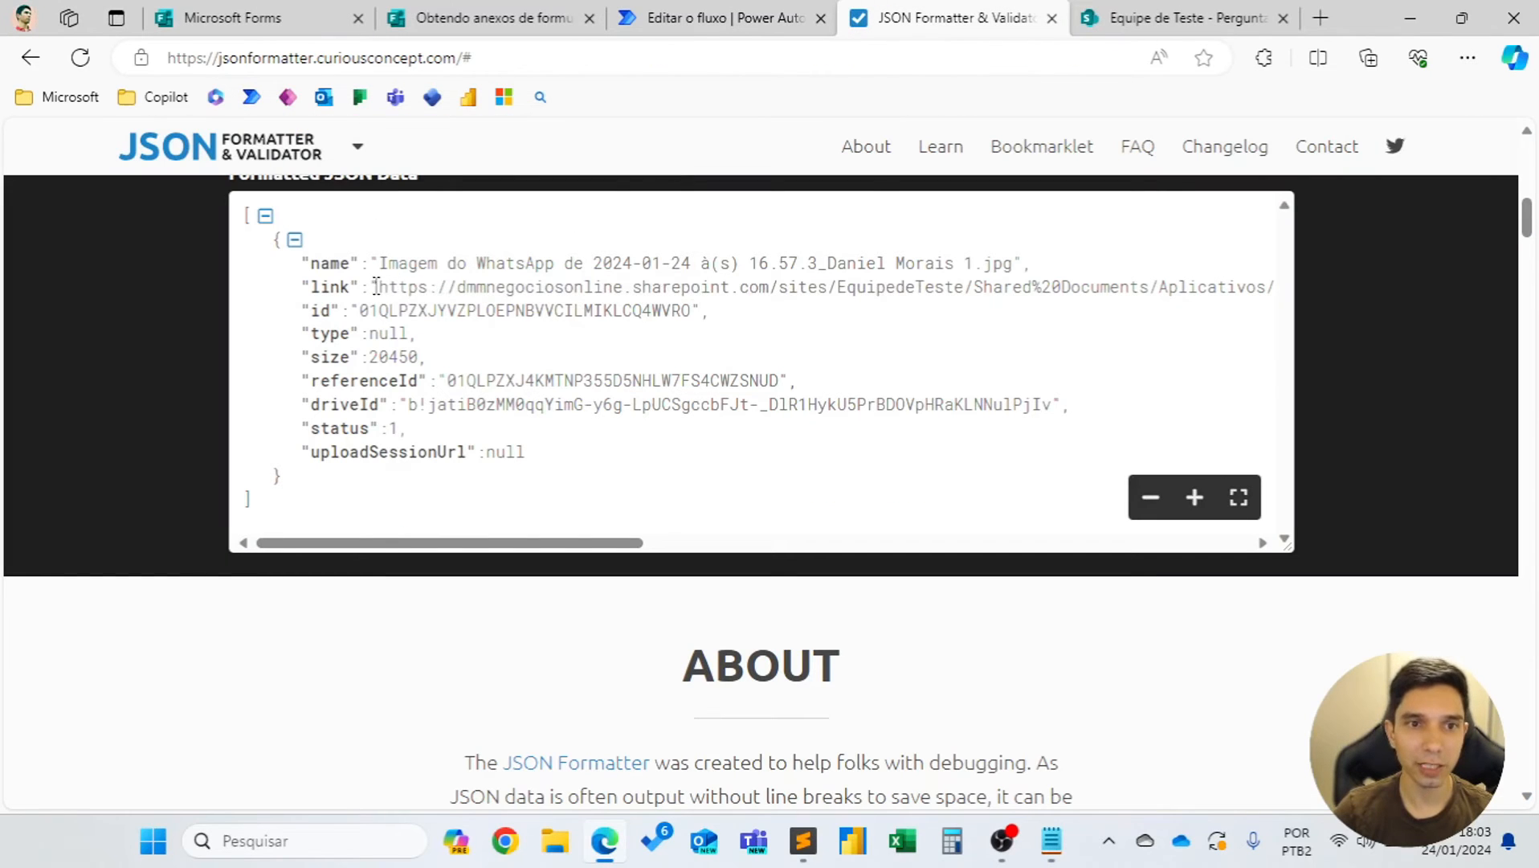
drag(378, 287, 966, 290)
key(ctrl+c)
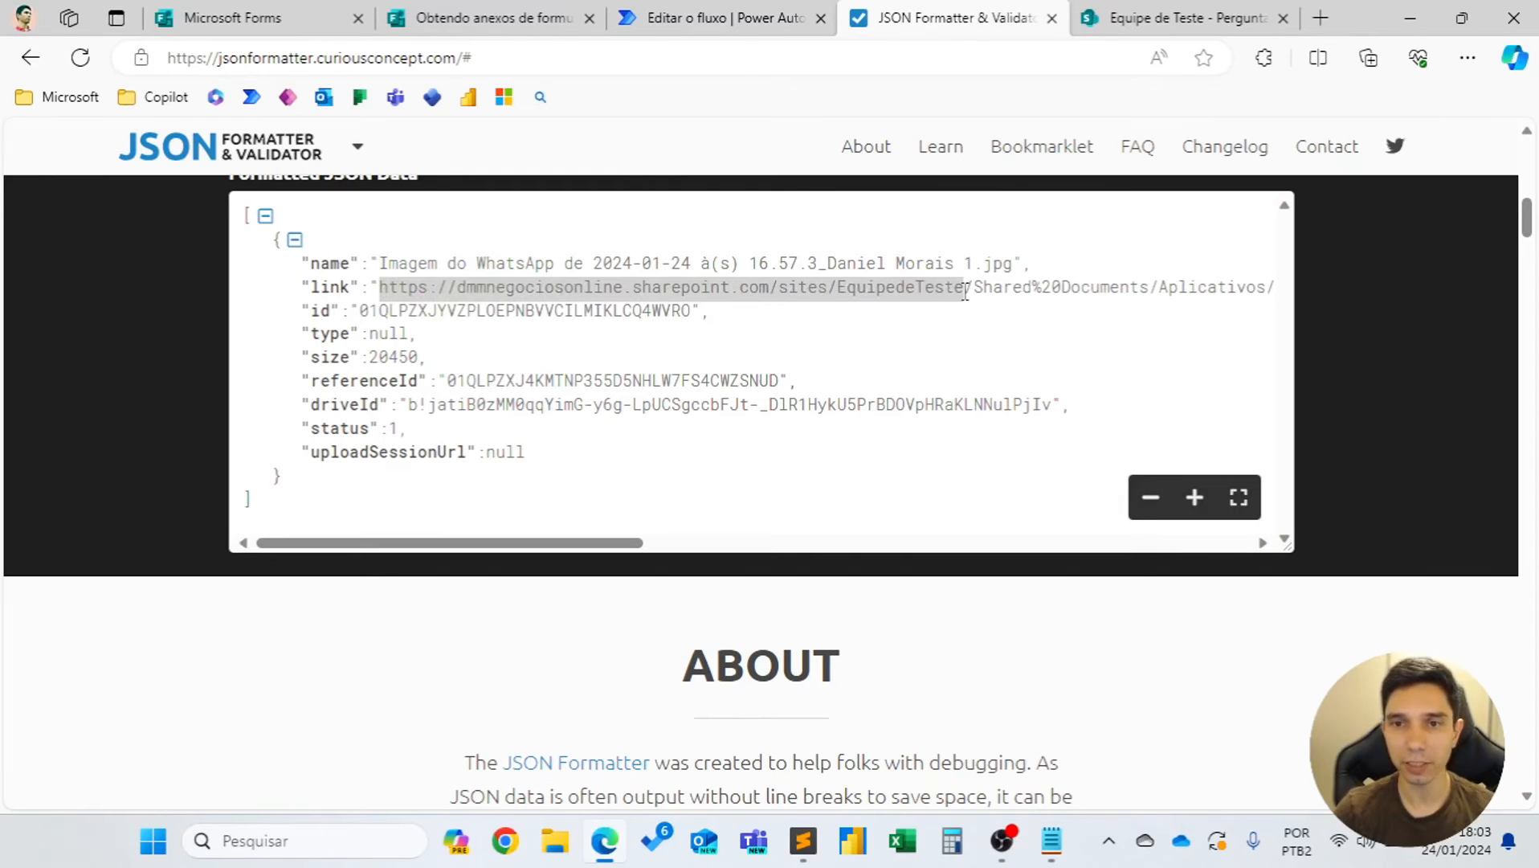
click(1052, 841)
drag(778, 223, 804, 225)
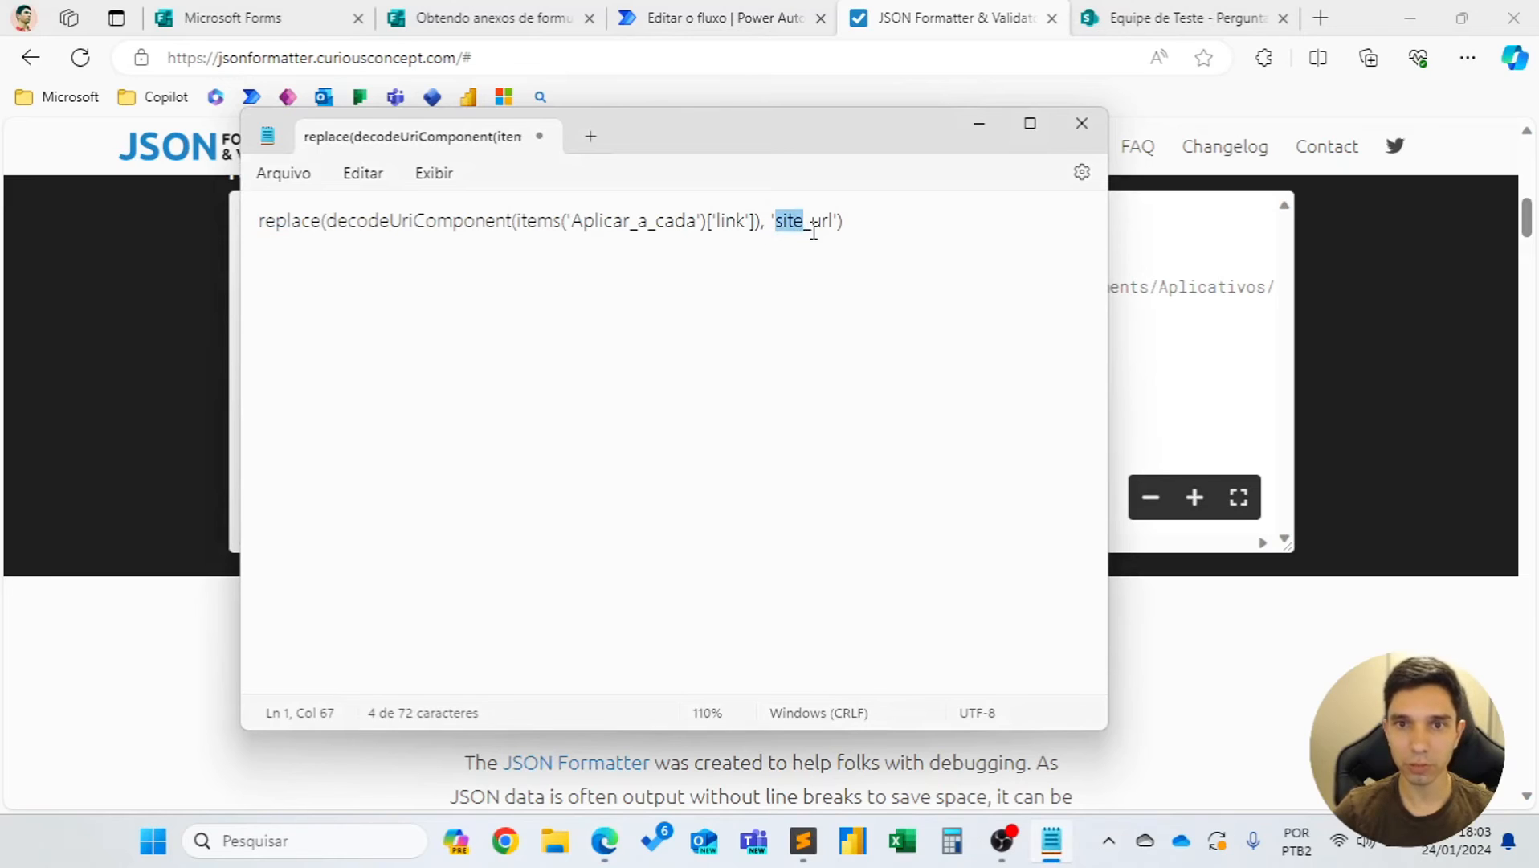
click(811, 225)
click(838, 219)
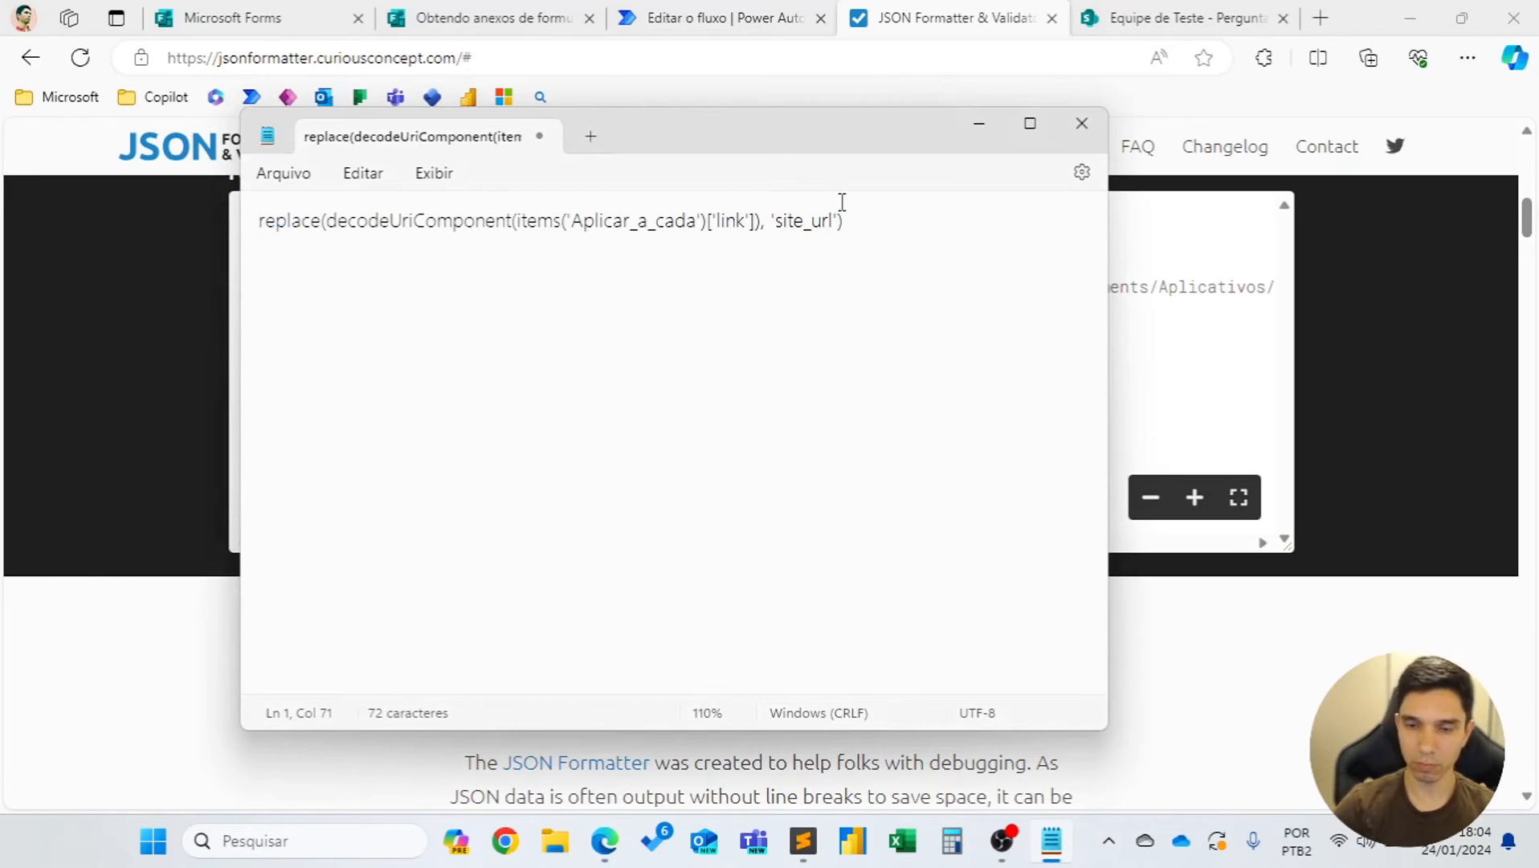
key(BackSpace)
key(BackSpace)
key(BackSpace)
key(BackSpace)
key(BackSpace)
key(BackSpace)
key(BackSpace)
key(BackSpace)
key(ctrl+v)
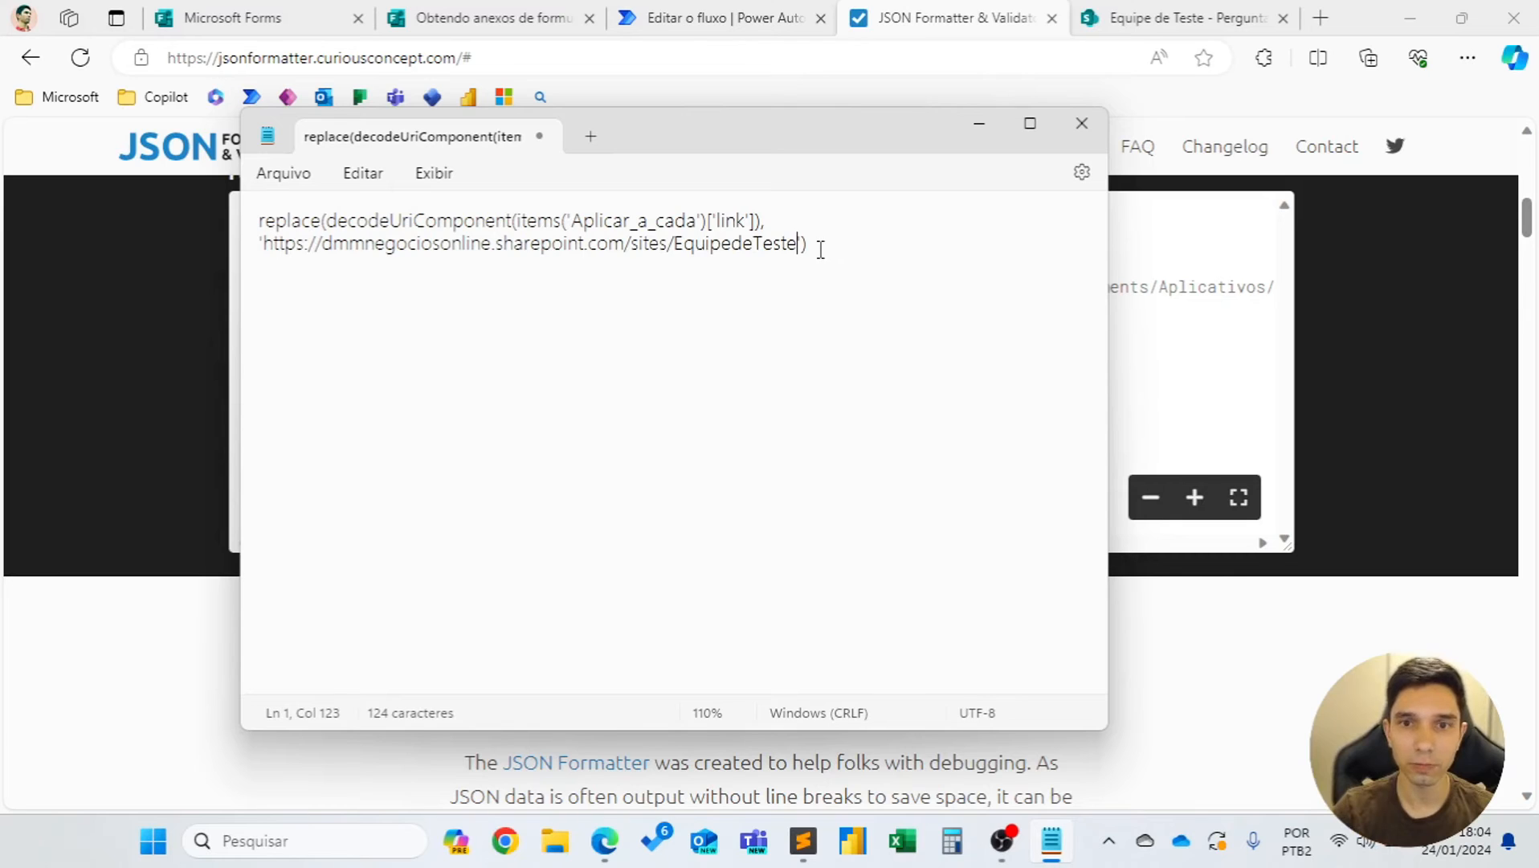
Back in Power Automate, insert the Analisar JSON output link into Caminho do Arquivo to wrap the SharePoint action in an Aplicar a cada loop.
key(ctrl+a)
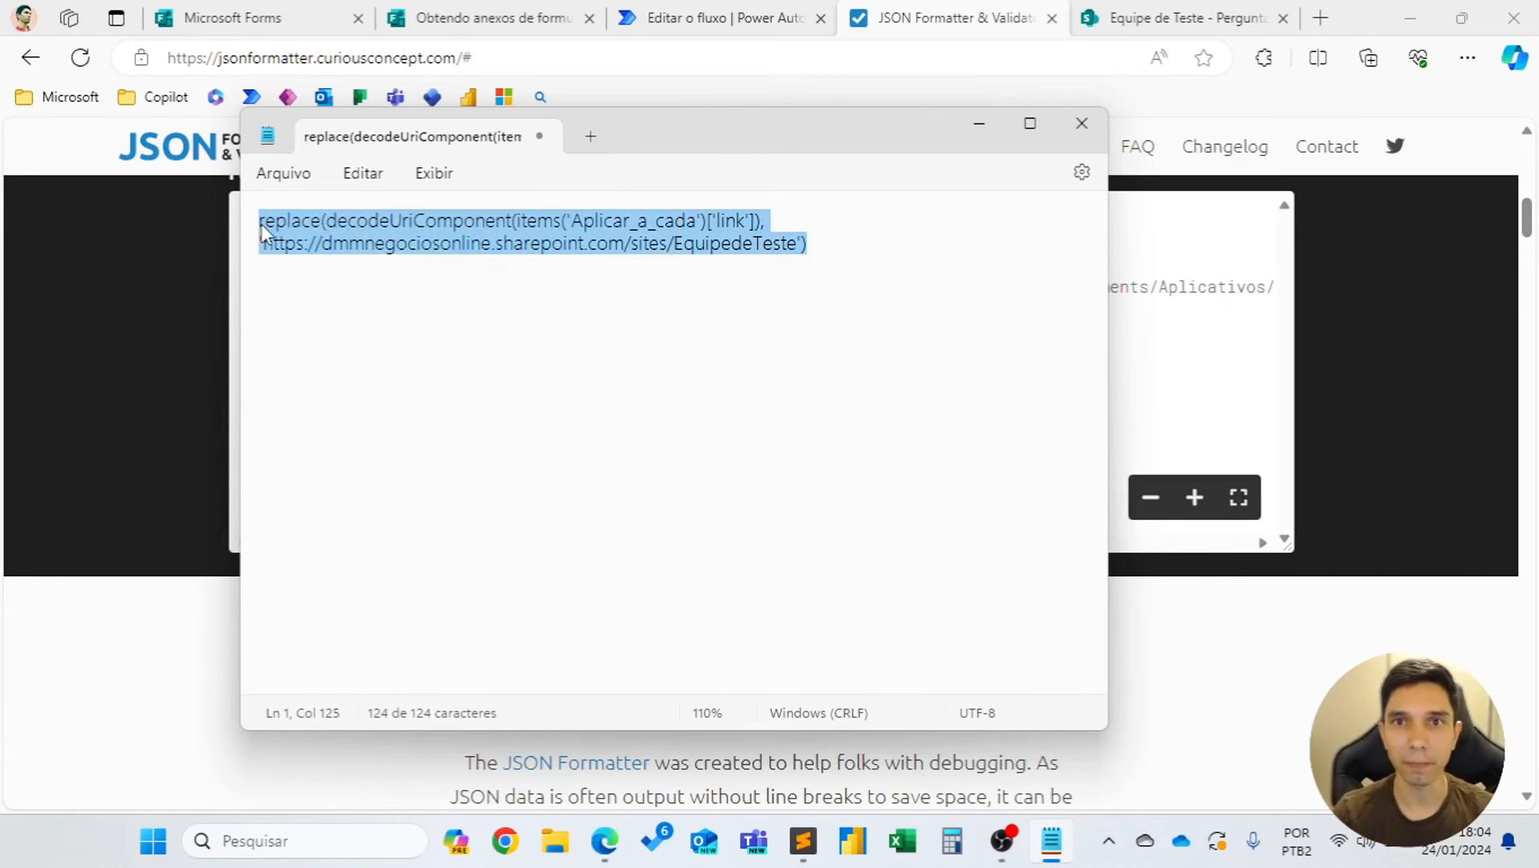
click(763, 18)
scroll(526, 447, up, 1)
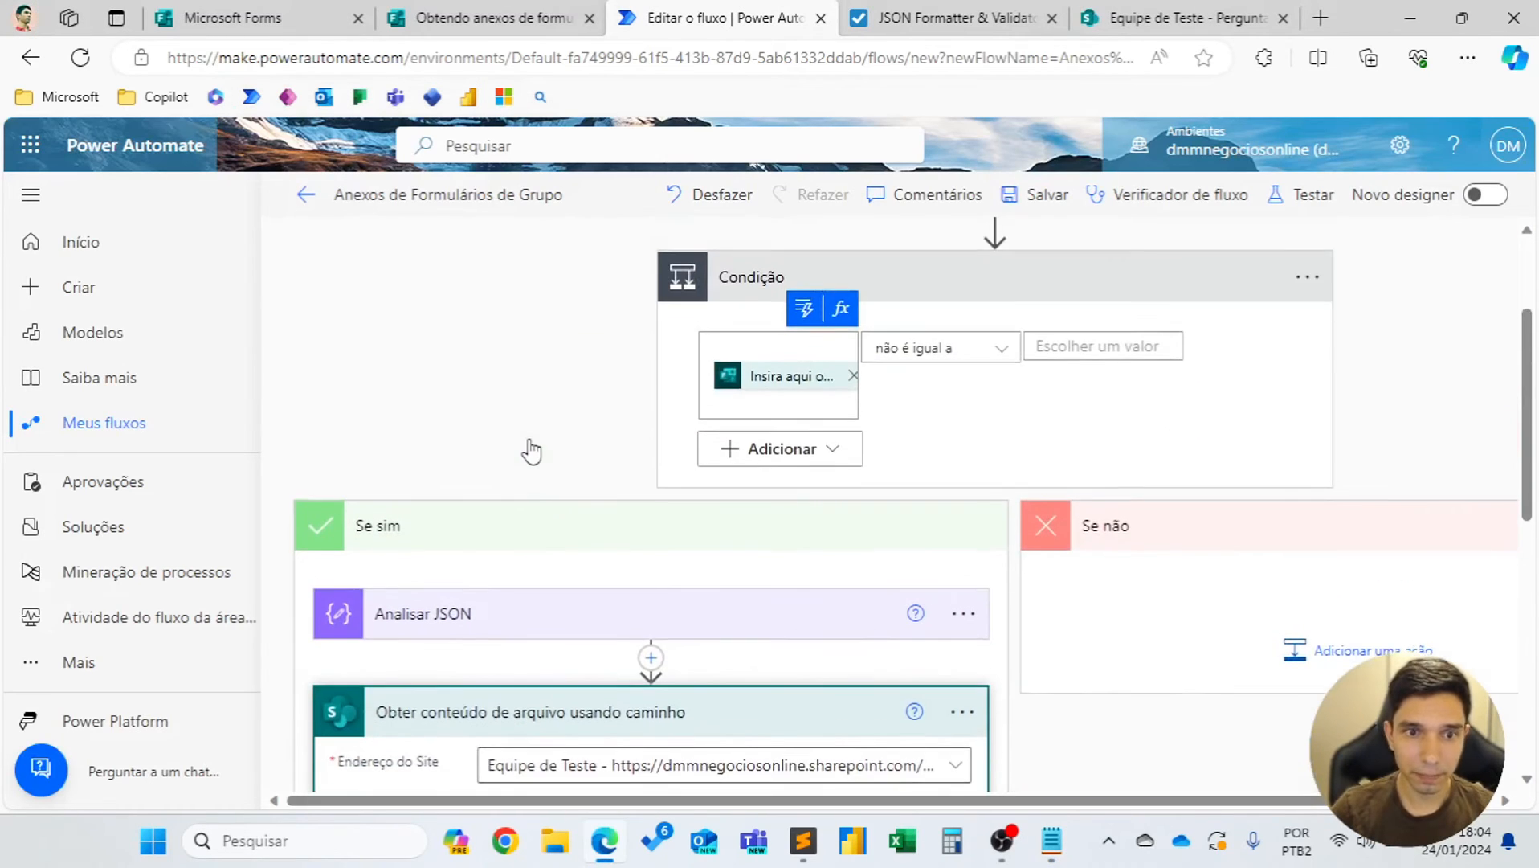
scroll(721, 326, down, 5)
scroll(771, 450, up, 3)
scroll(824, 471, down, 3)
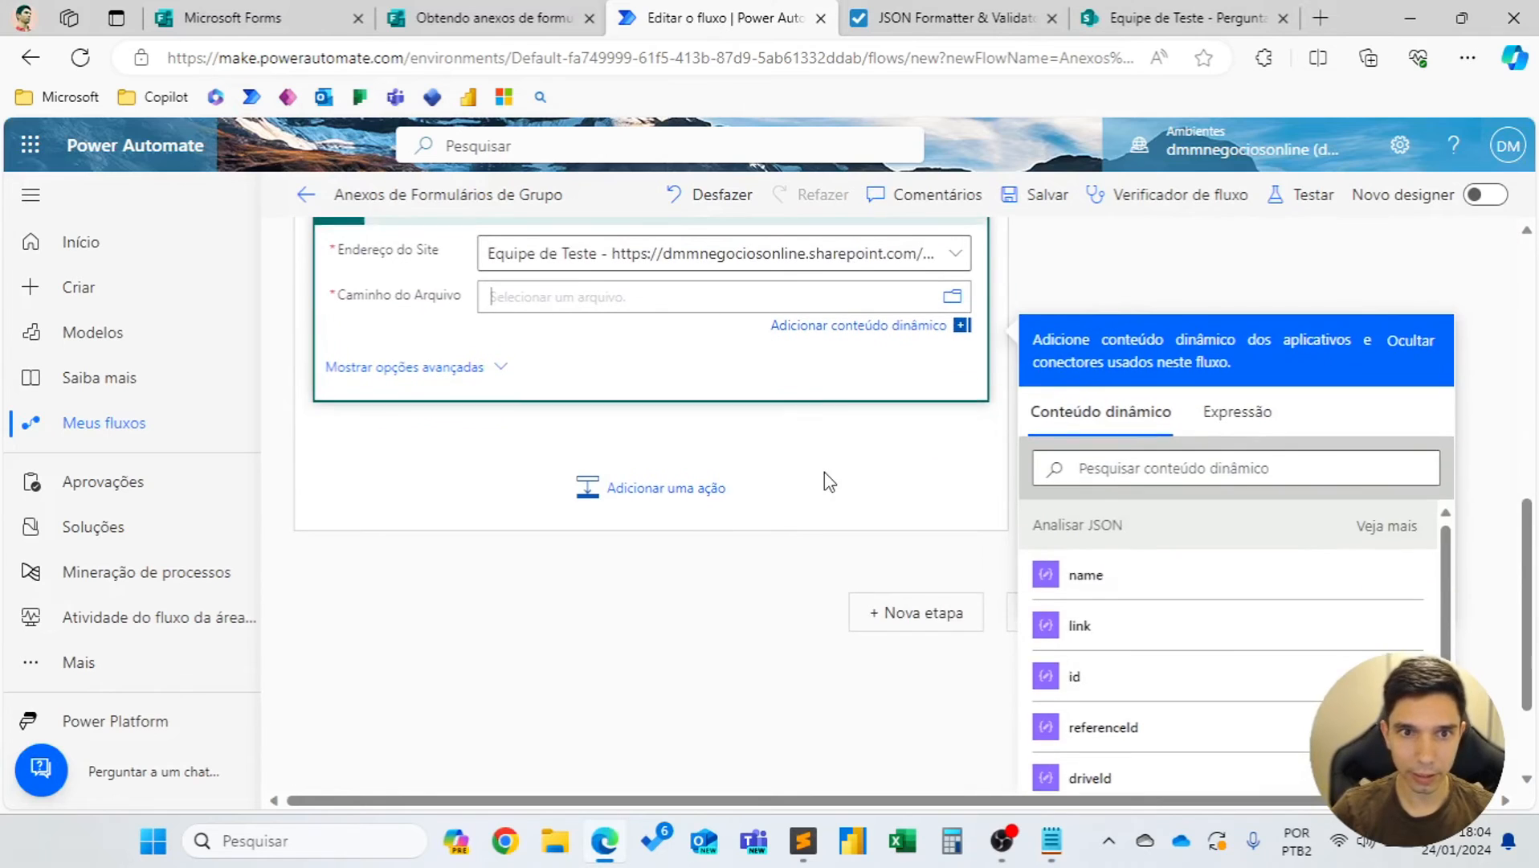
scroll(819, 494, up, 5)
scroll(820, 496, down, 5)
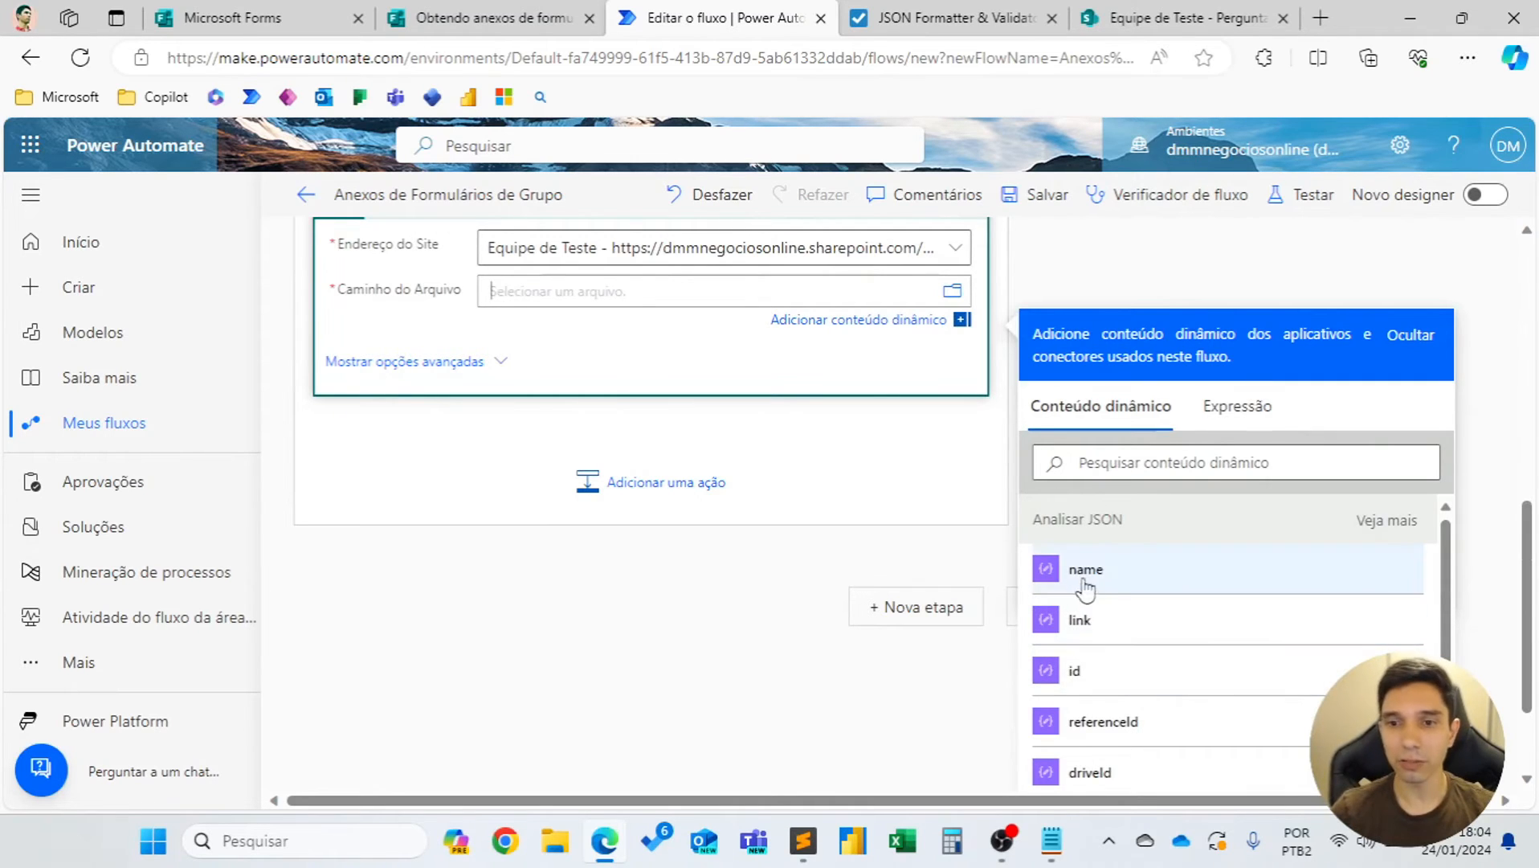
click(1117, 635)
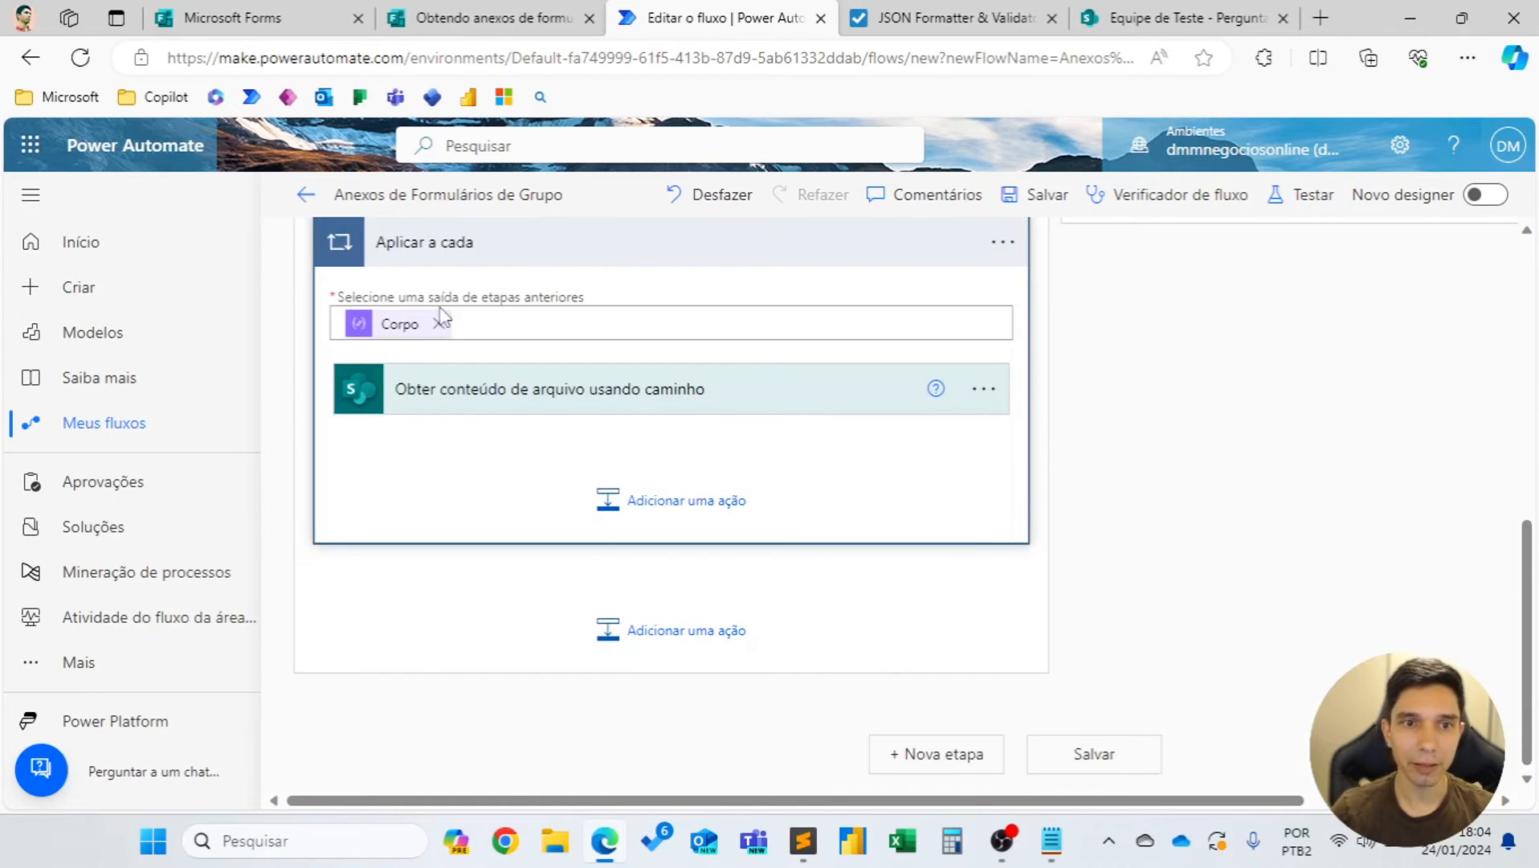
Review the flow around the Aplicar a cada loop and examine the Obter conteúdo de arquivo usando caminho action inside it.
scroll(596, 426, up, 3)
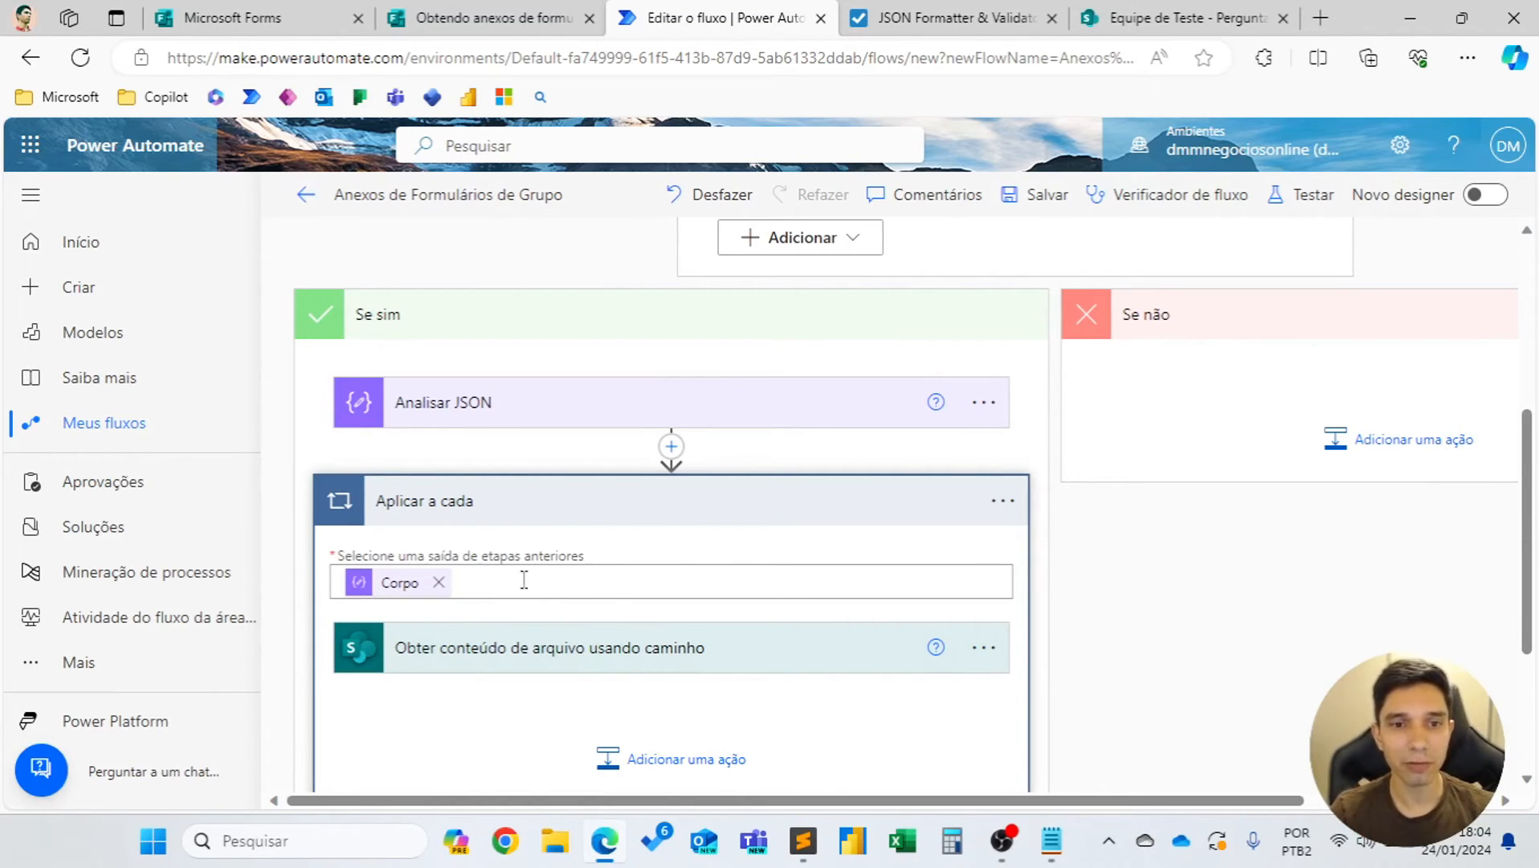
scroll(640, 454, up, 2)
scroll(670, 482, up, 2)
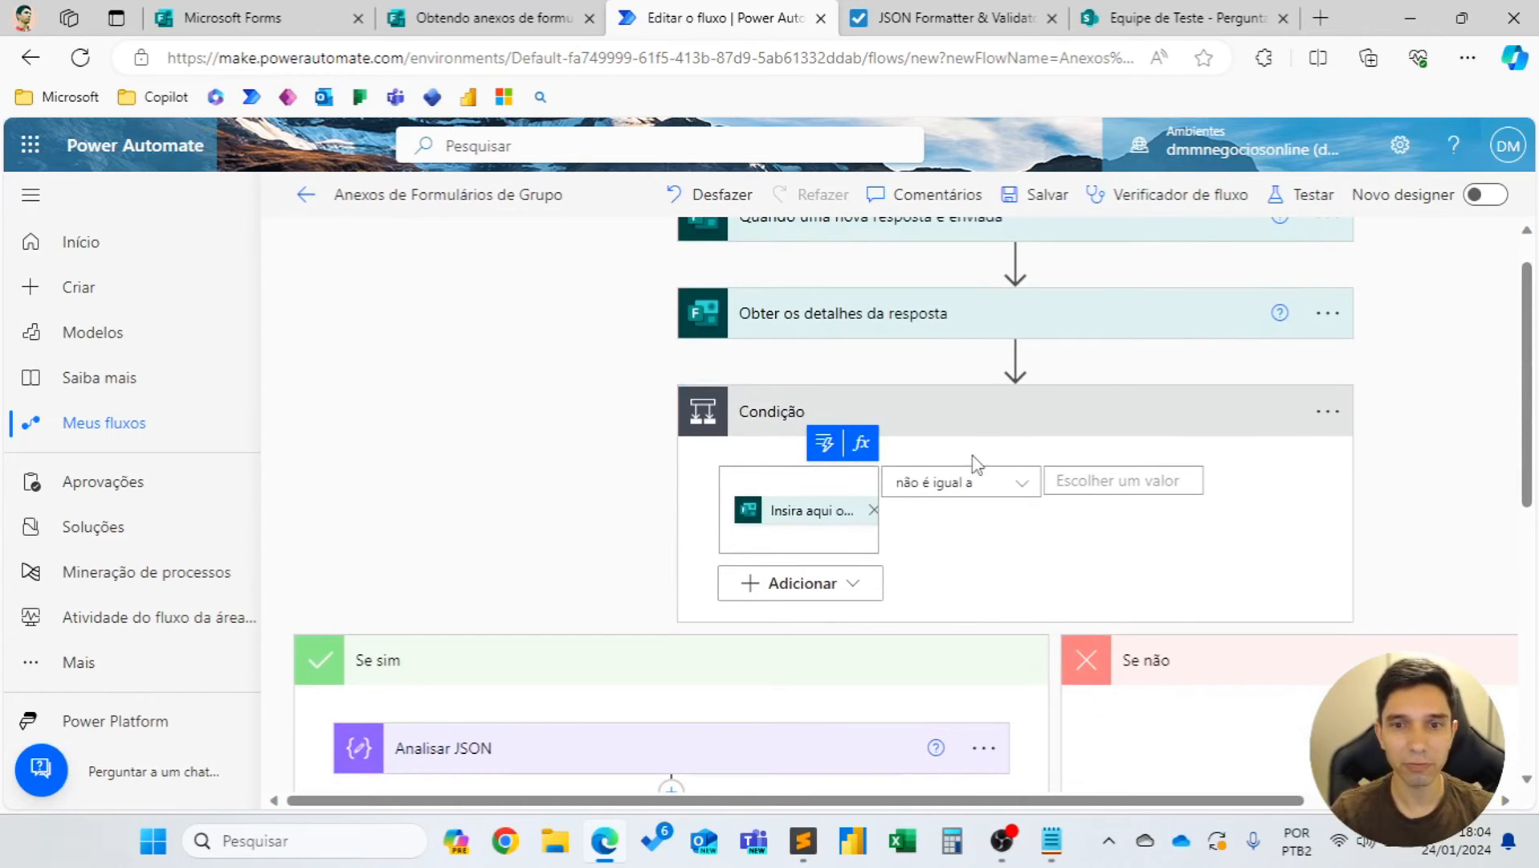
scroll(948, 498, down, 4)
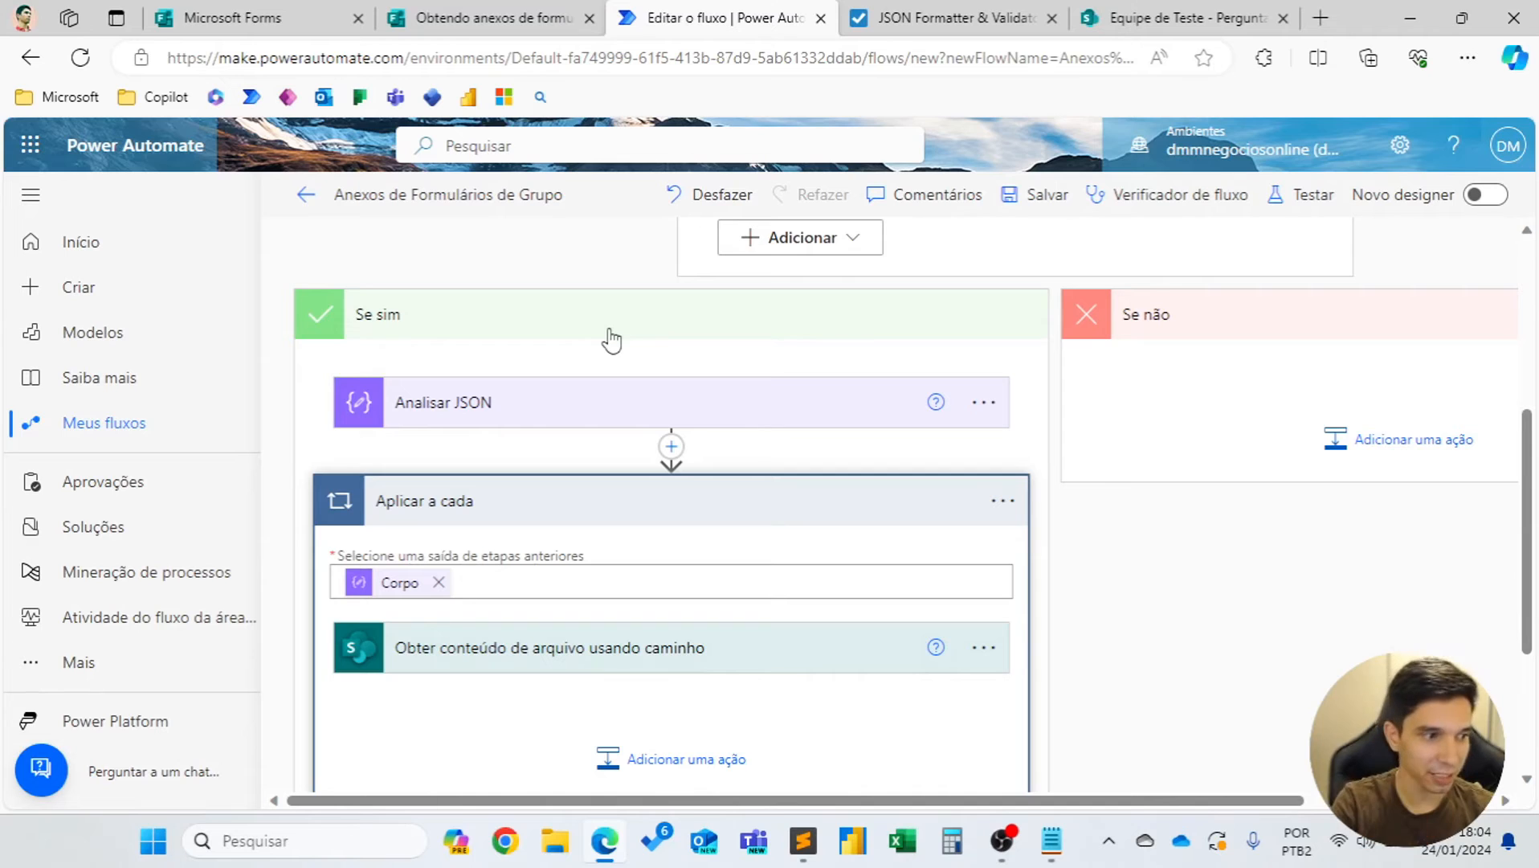
scroll(608, 350, down, 2)
click(610, 476)
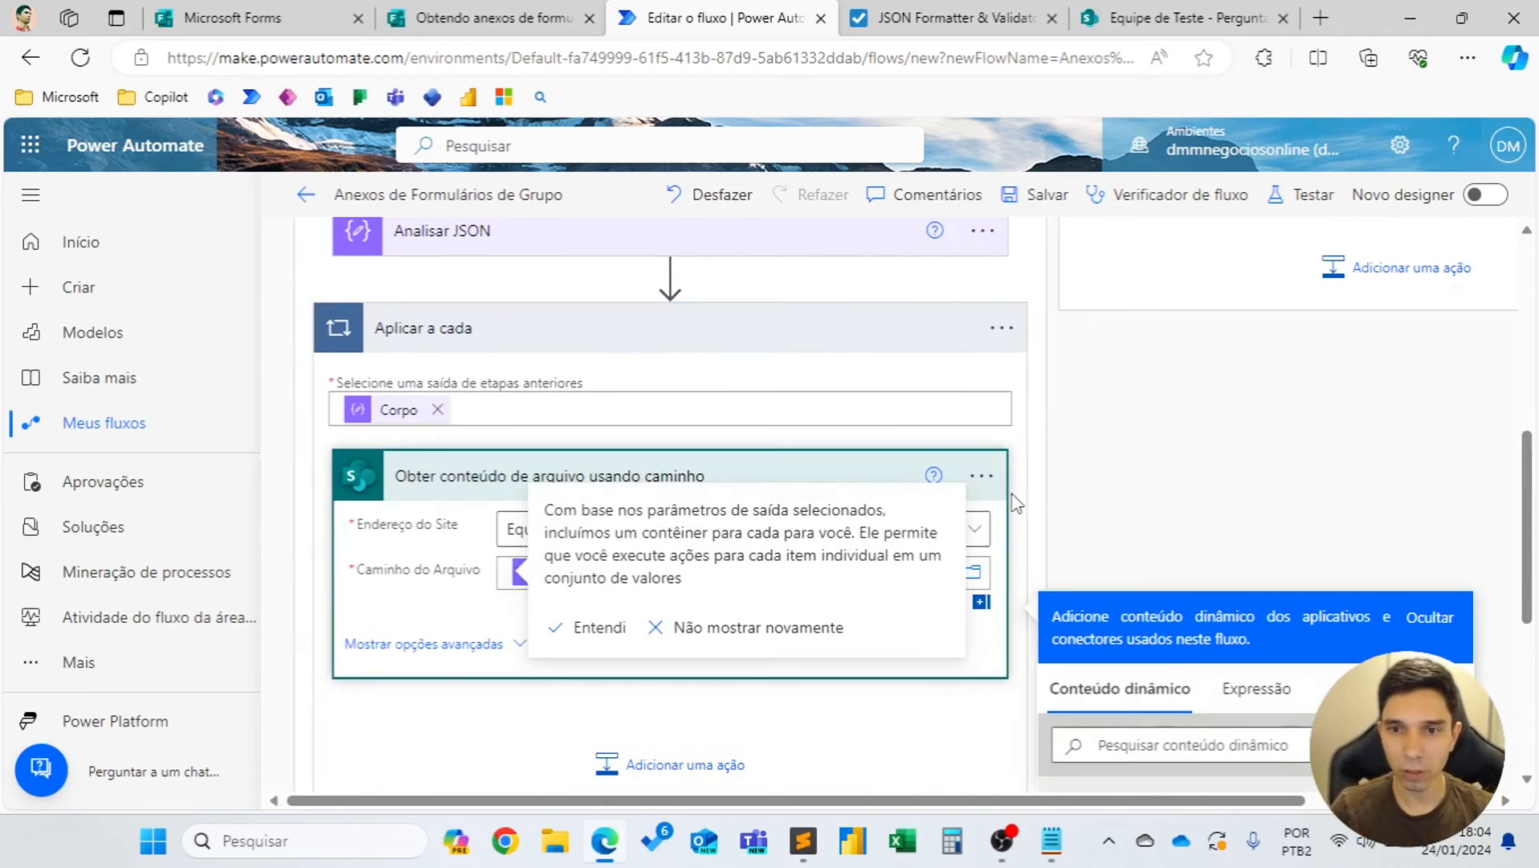
click(791, 477)
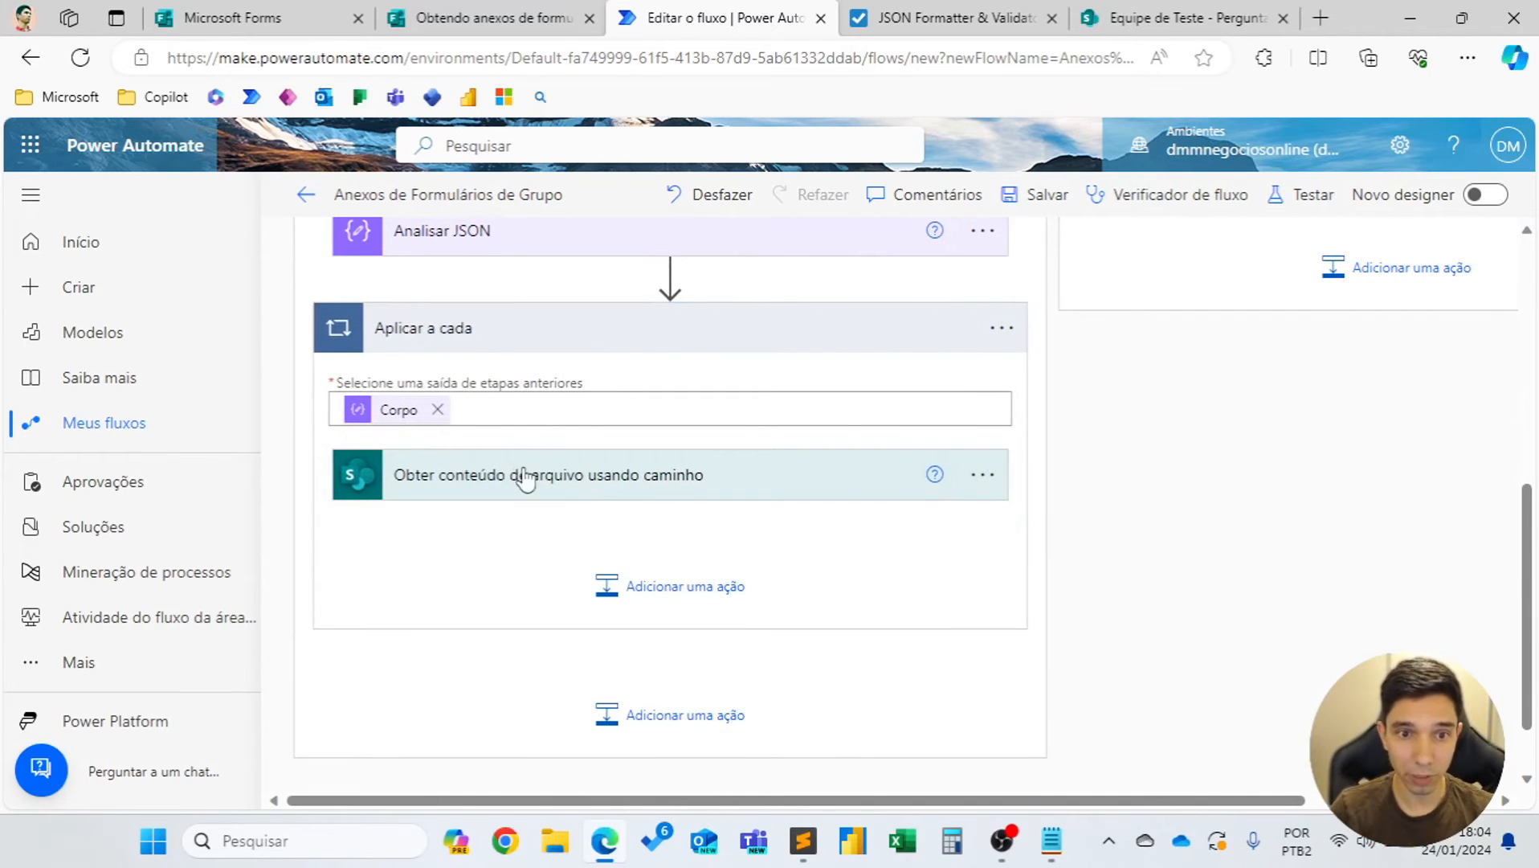
Compare the loop name in the items() part of the Notepad expression with the name of the loop in the flow.
key(alt+Tab)
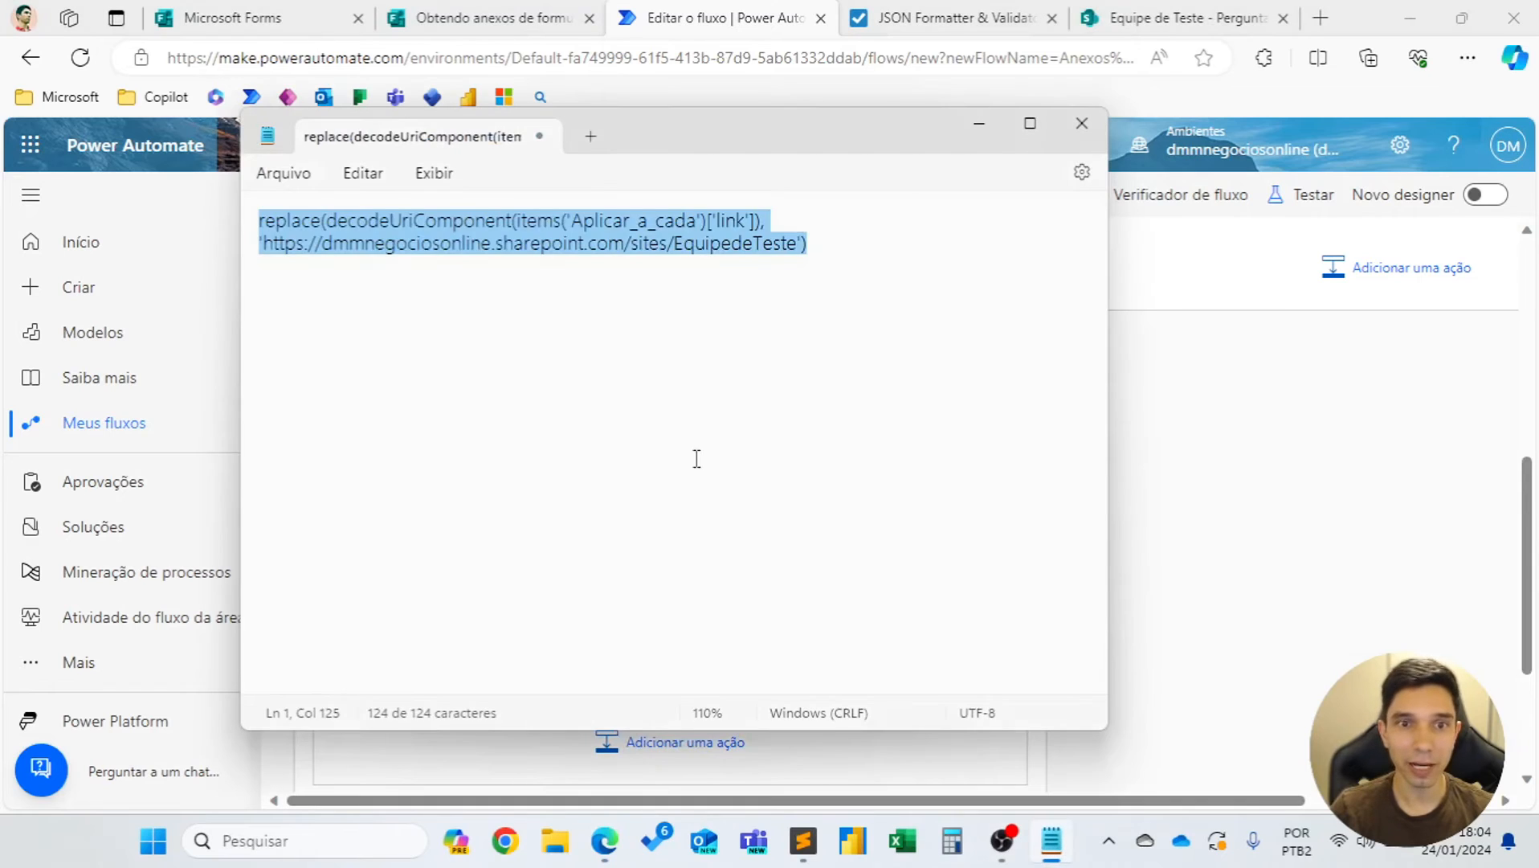
click(470, 242)
drag(569, 211, 702, 233)
click(707, 223)
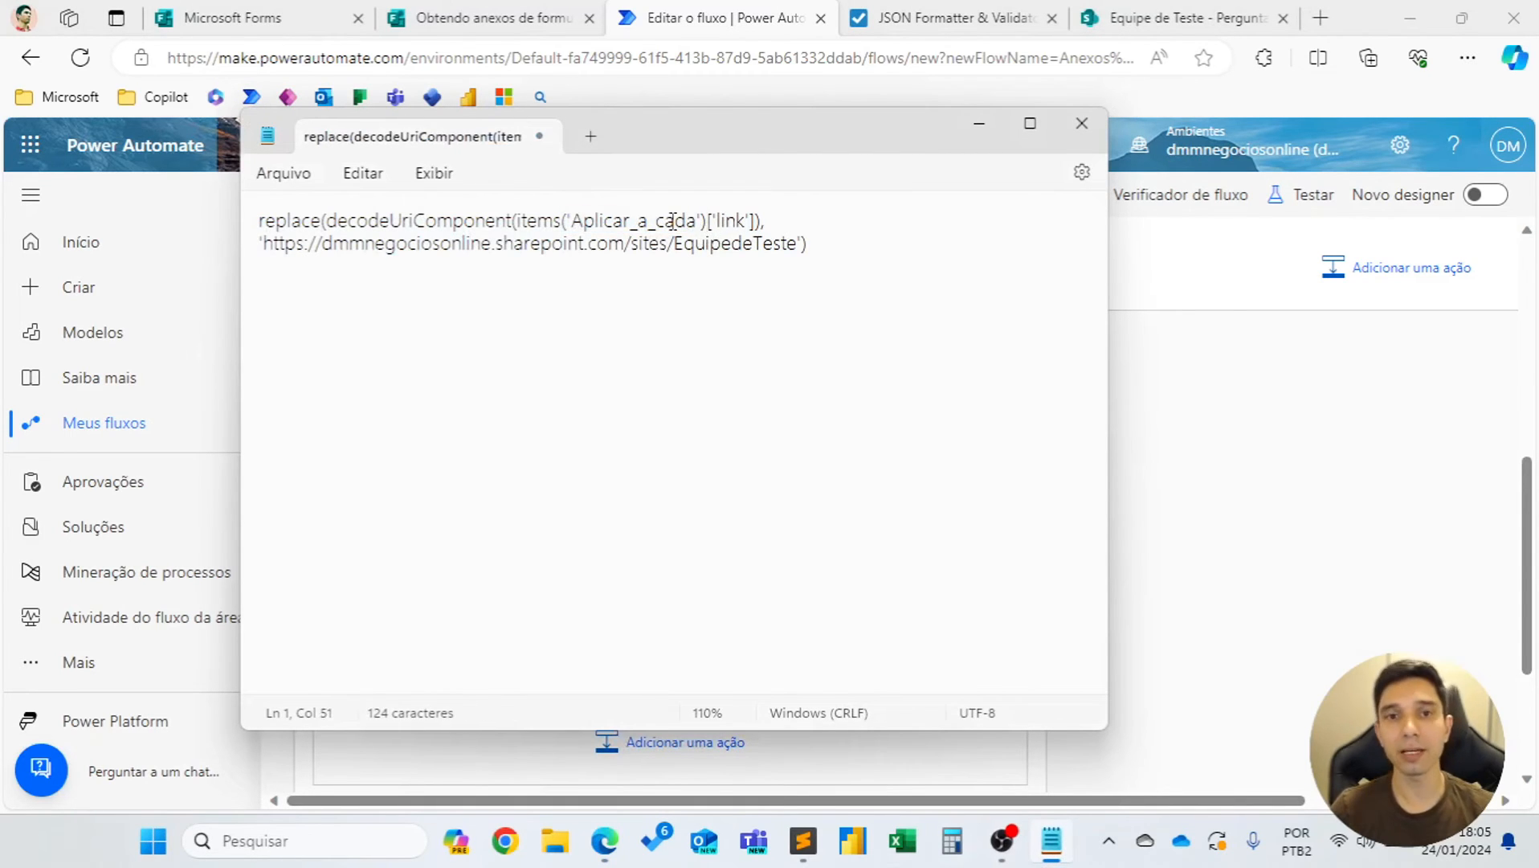
click(979, 124)
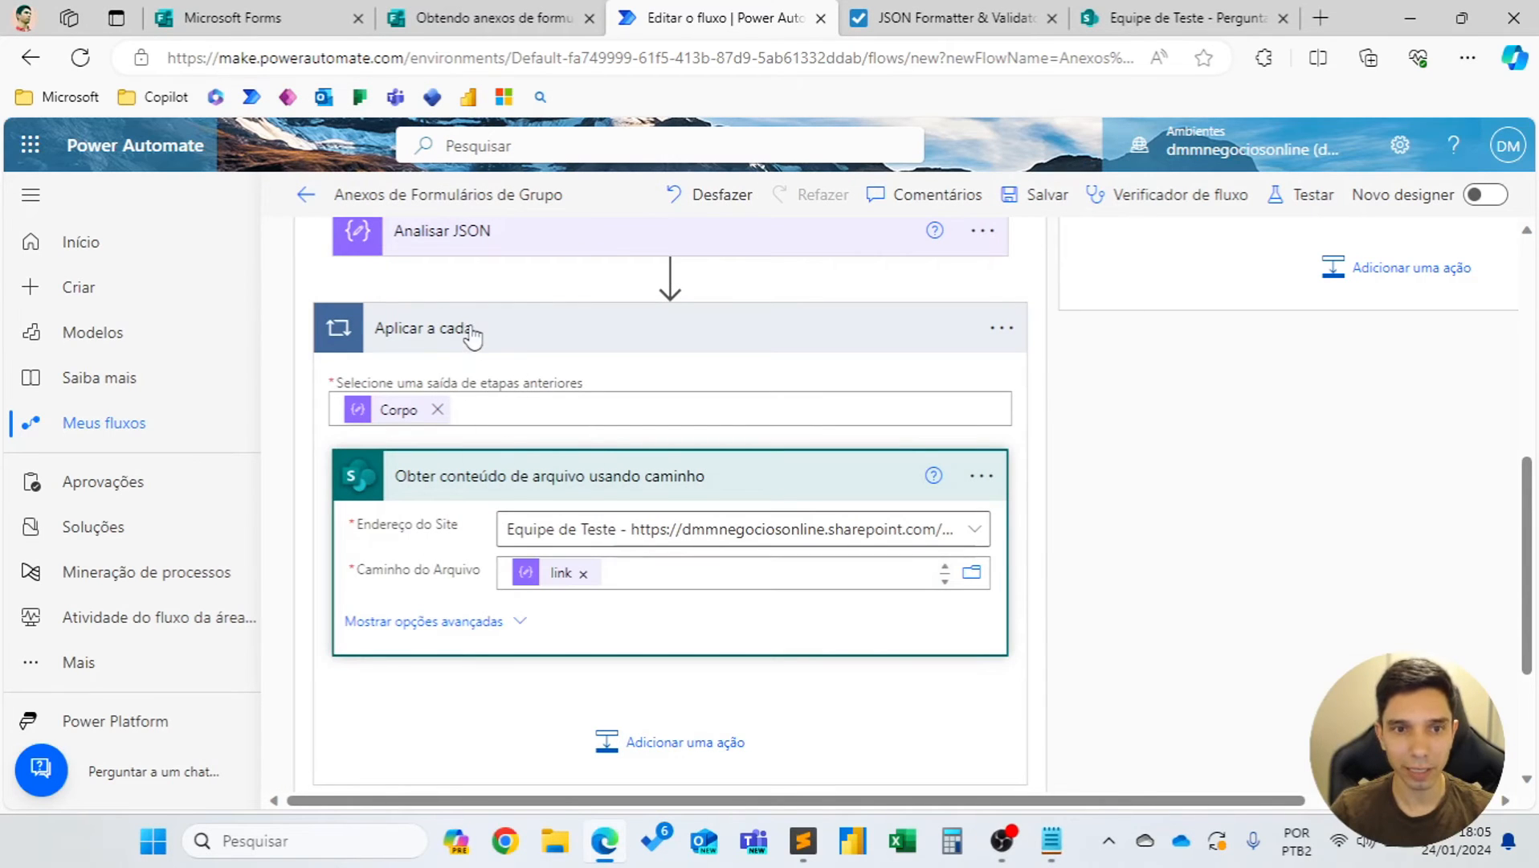
click(1050, 840)
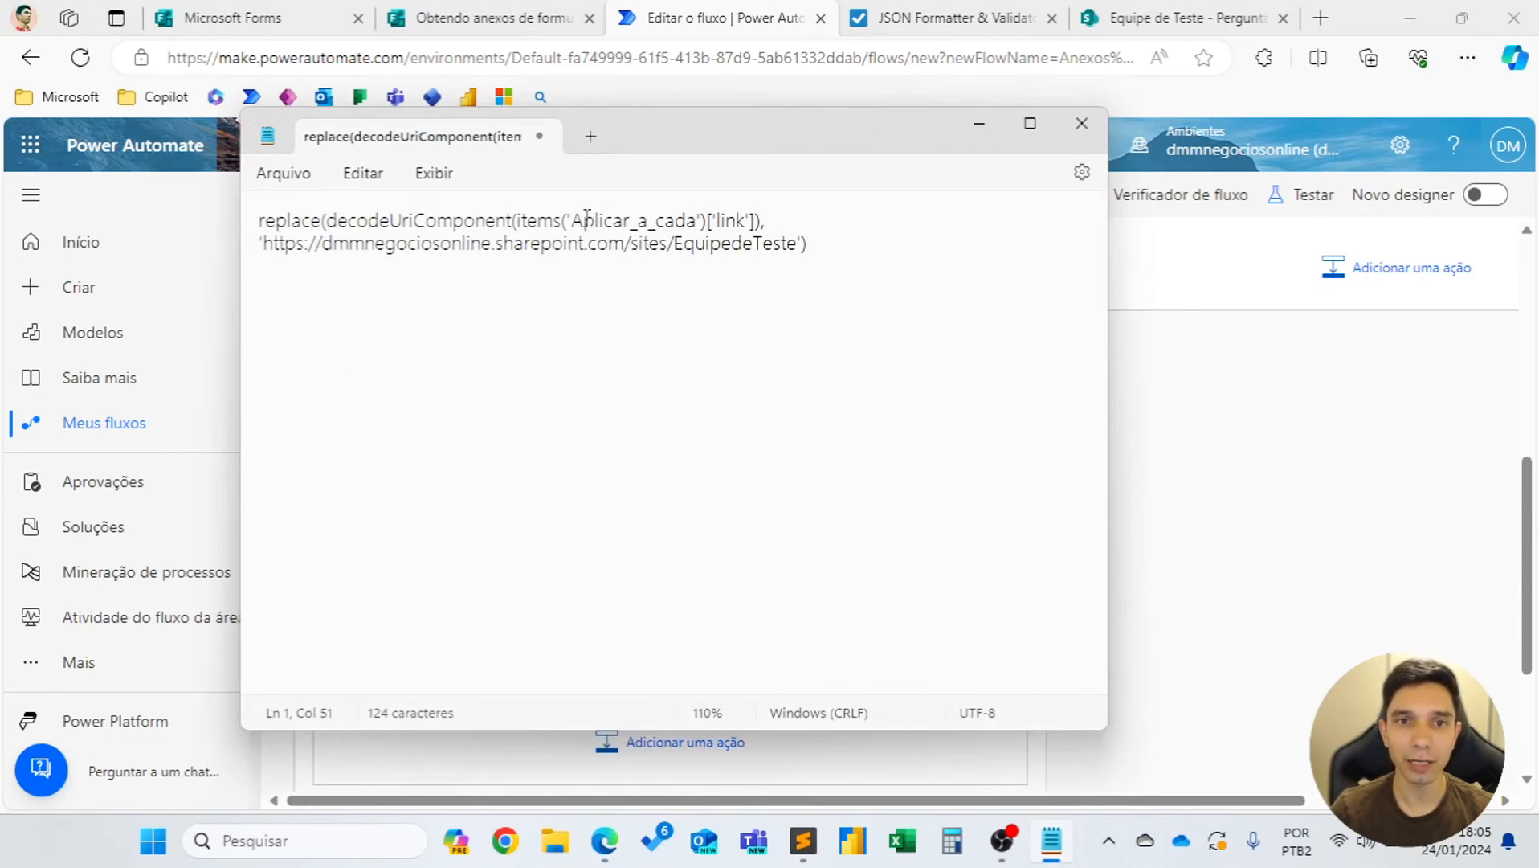
drag(571, 221, 673, 229)
click(979, 125)
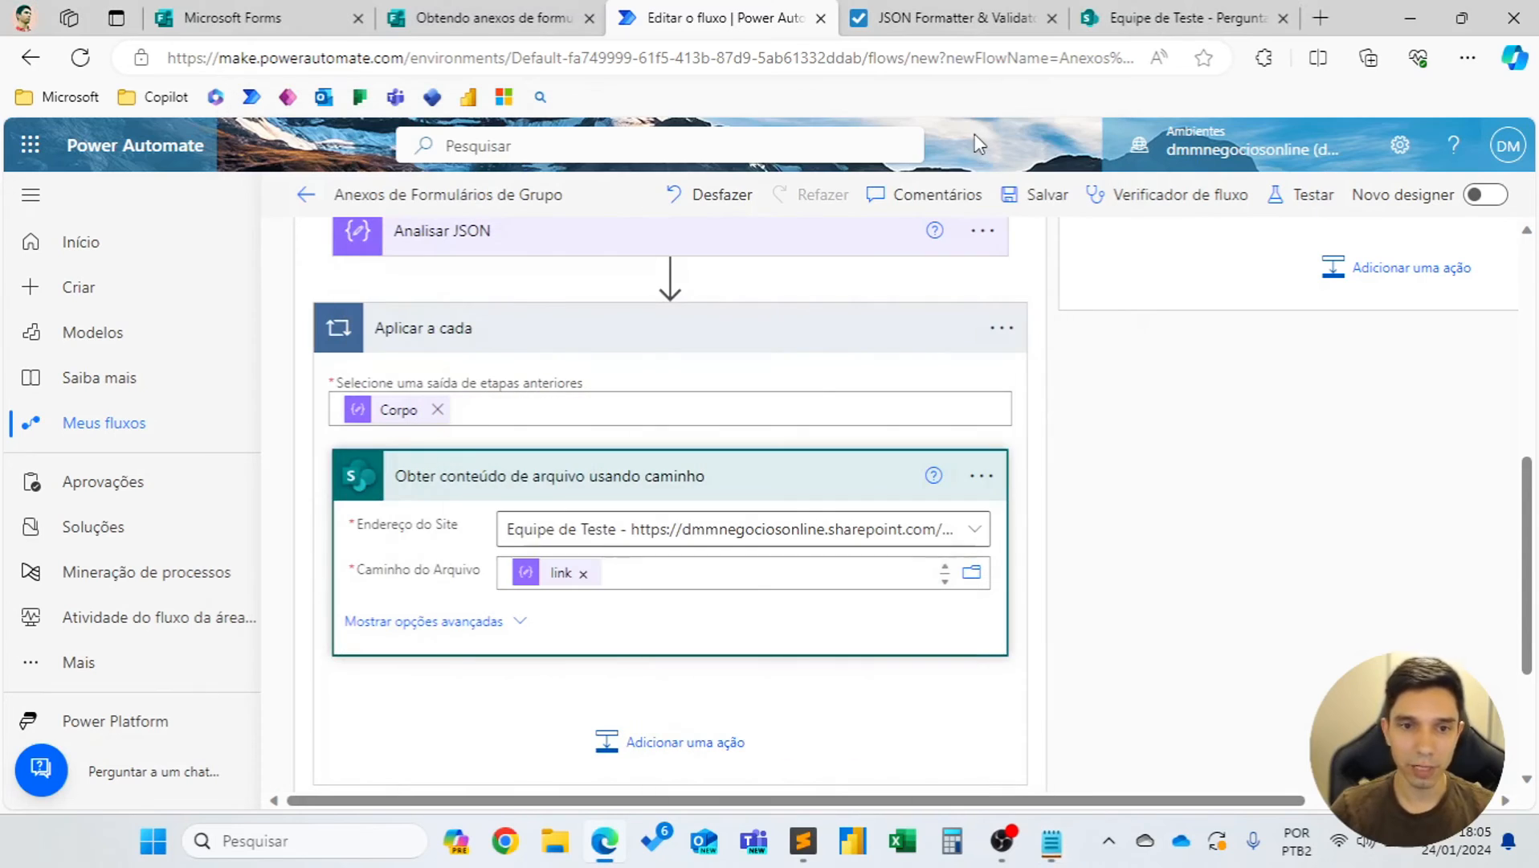
click(584, 573)
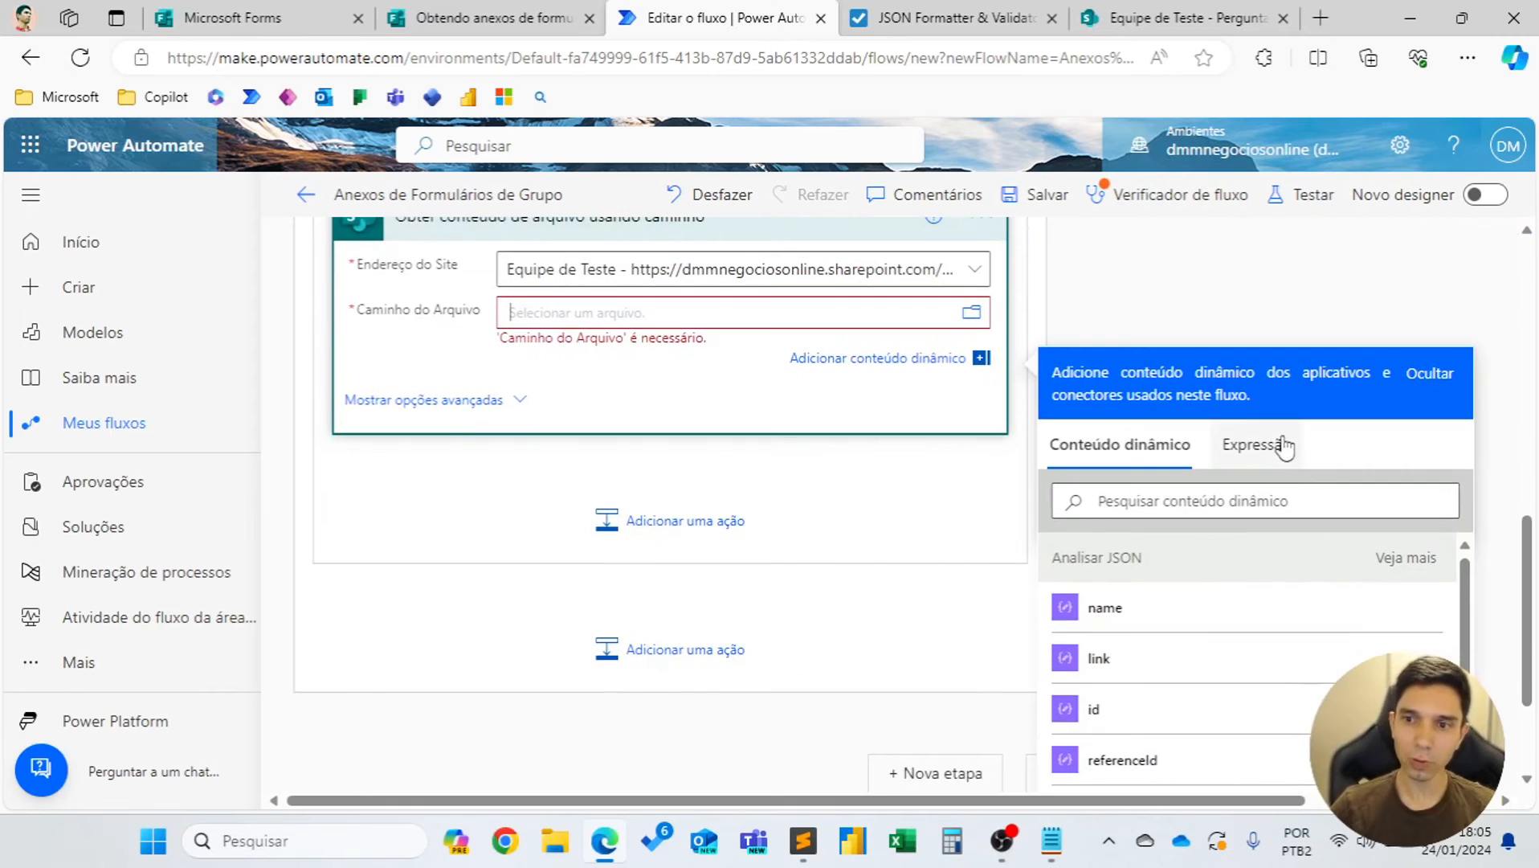
click(1281, 443)
click(1051, 840)
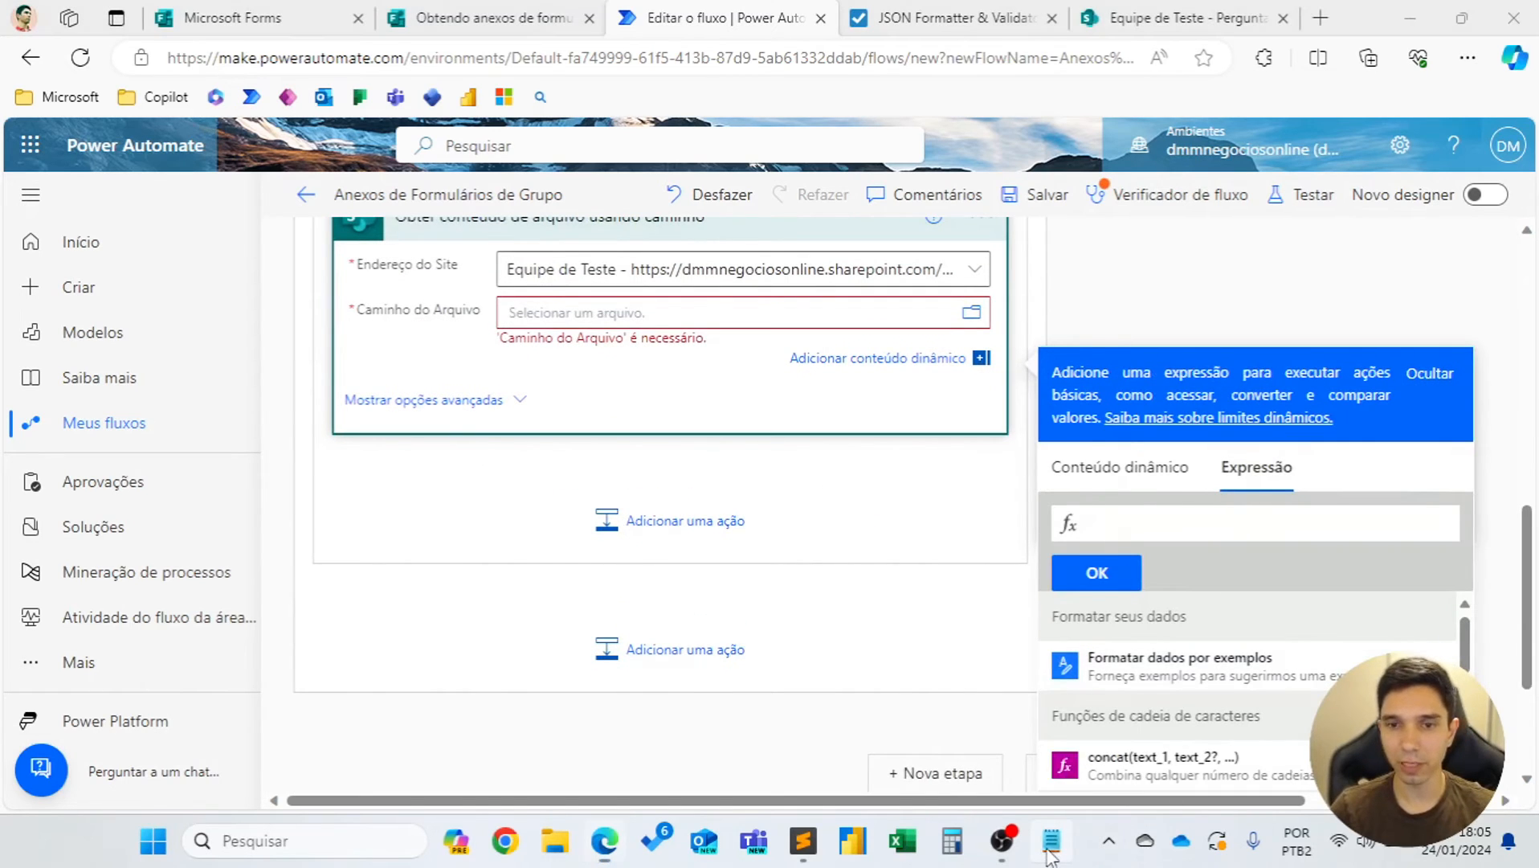
drag(808, 241, 253, 217)
key(ctrl+c)
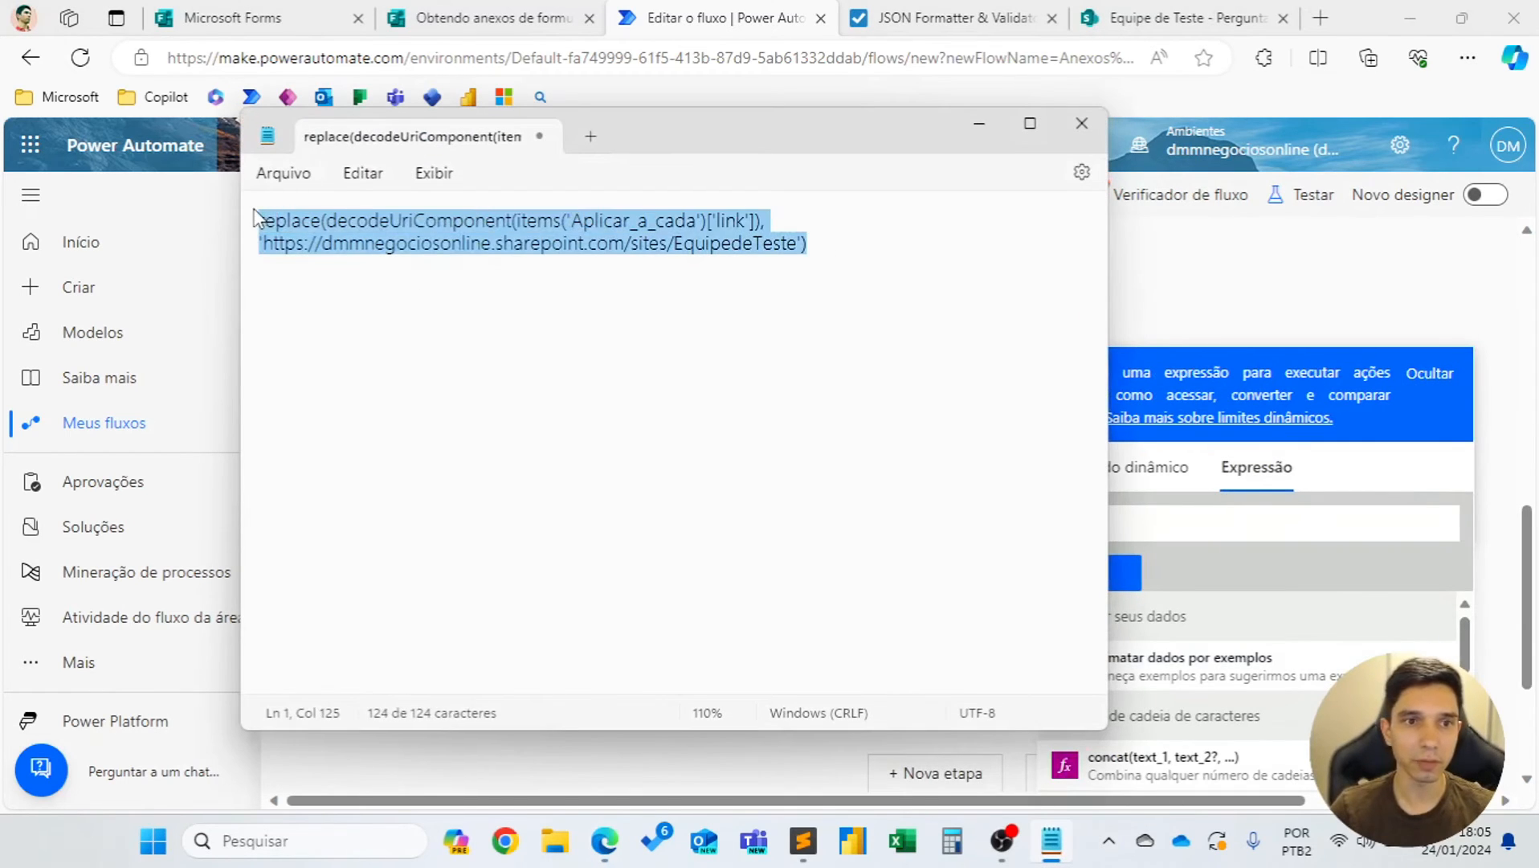
click(1305, 519)
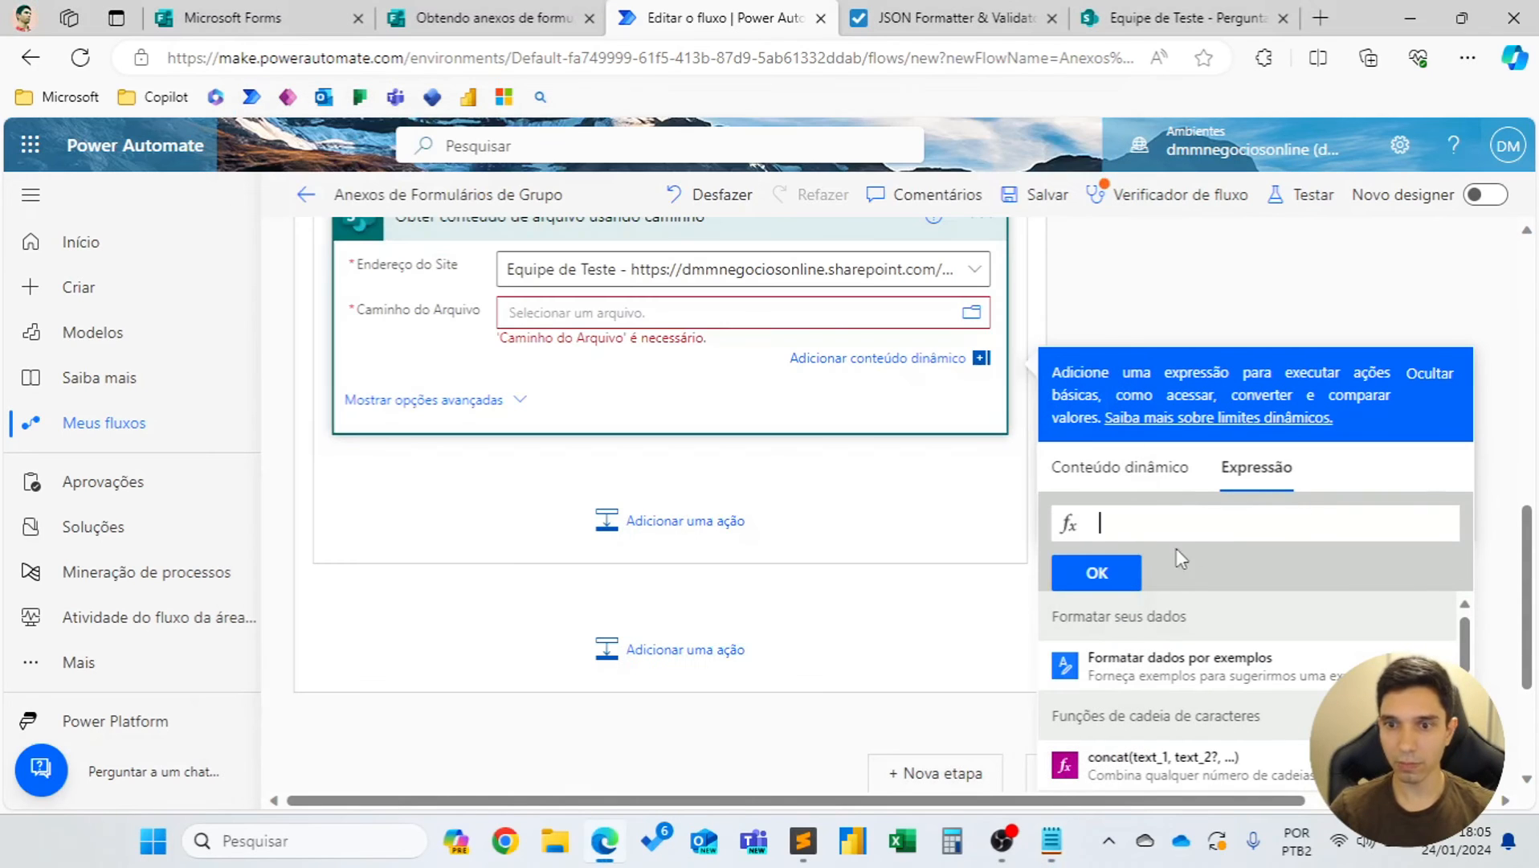
key(ctrl+v)
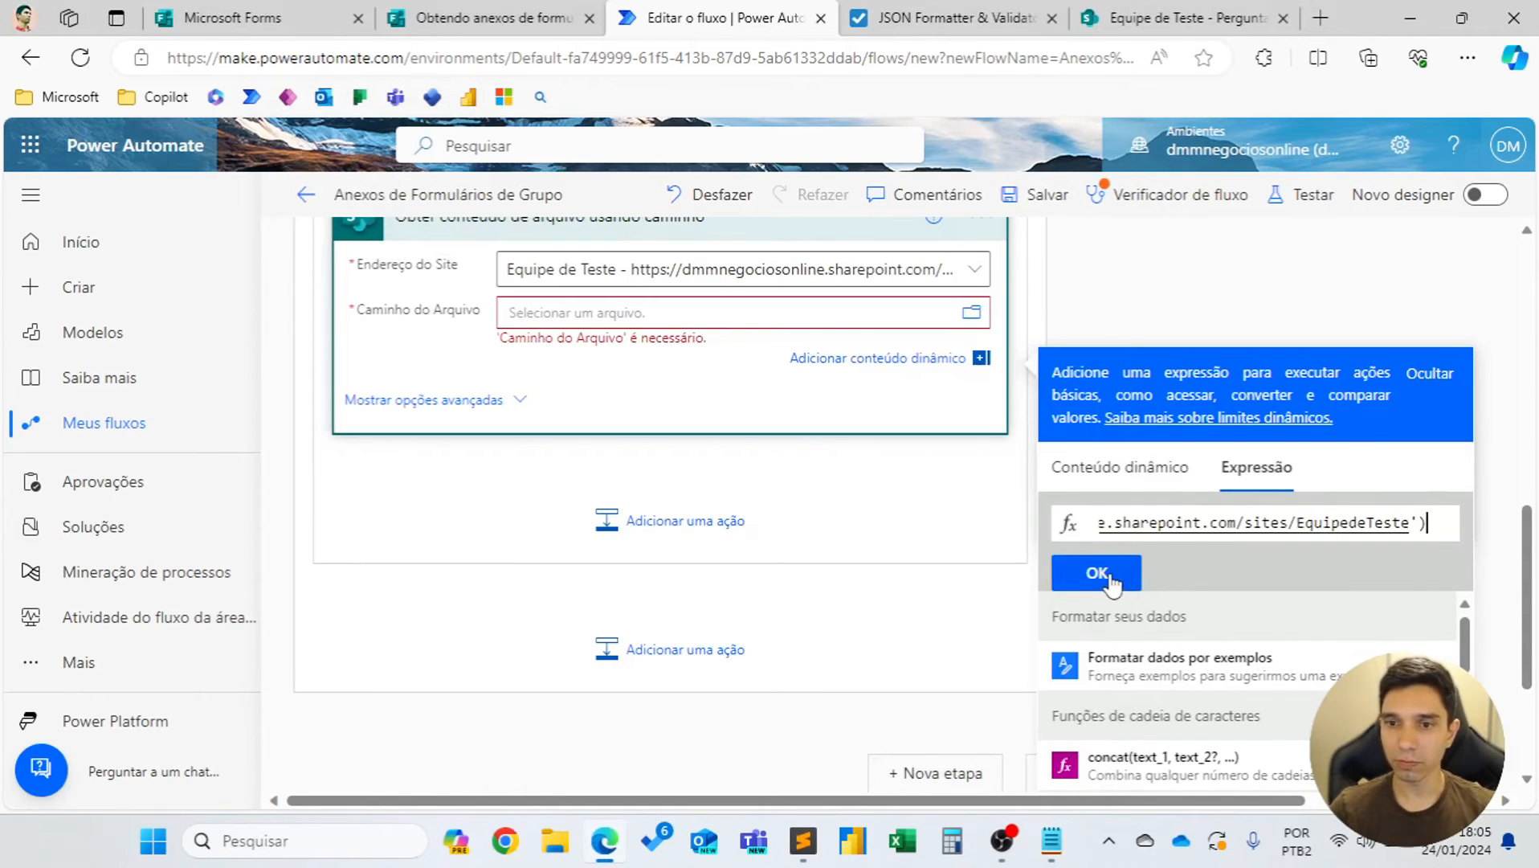
click(1117, 573)
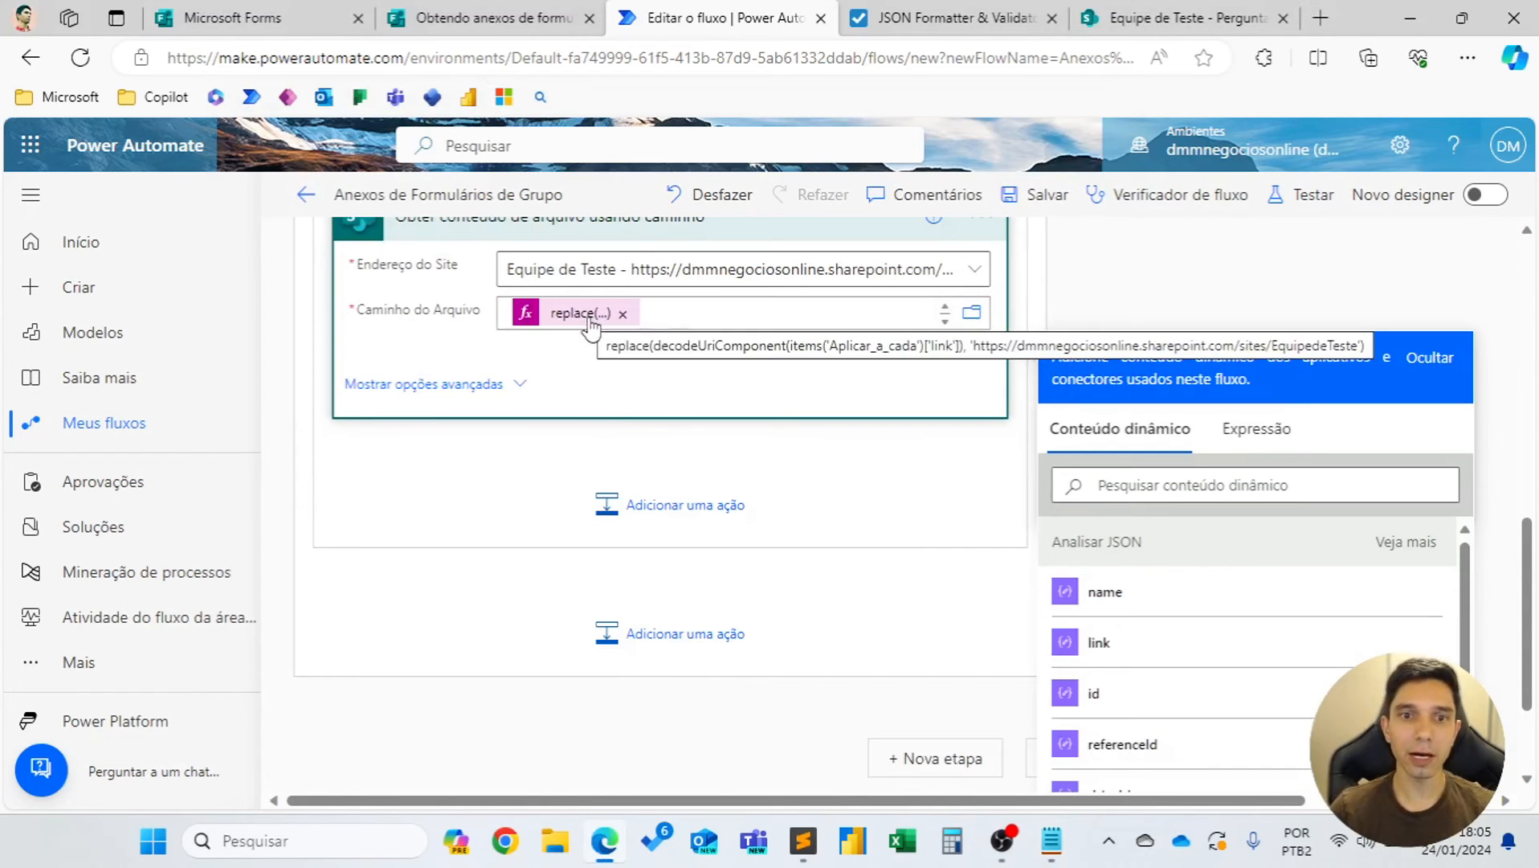
Collapse the Obter conteúdo de arquivo usando caminho action and save the flow.
scroll(577, 318, up, 2)
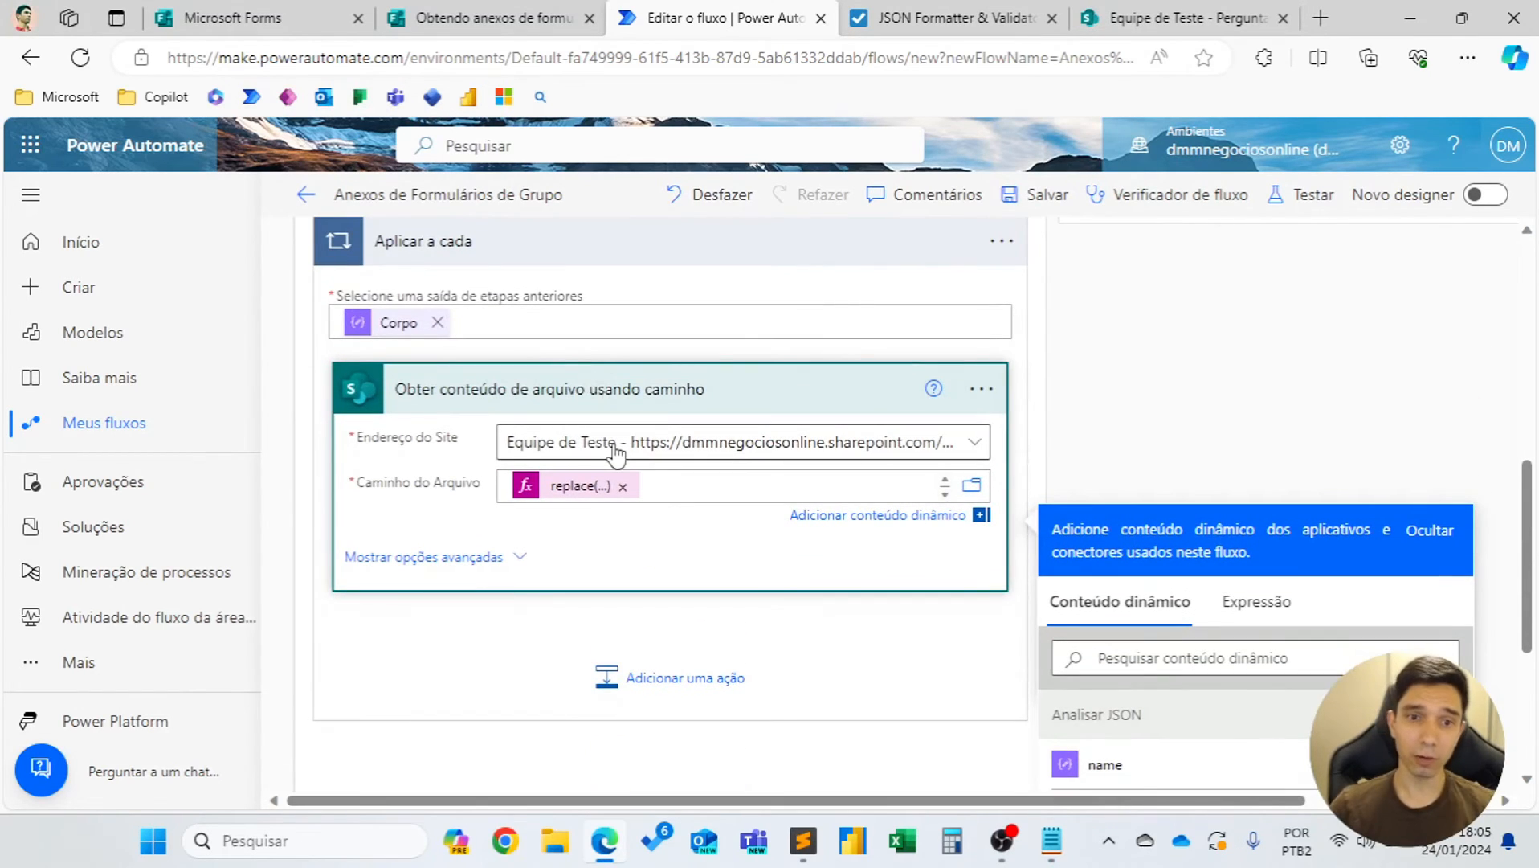
click(647, 393)
scroll(643, 458, up, 2)
scroll(657, 478, up, 2)
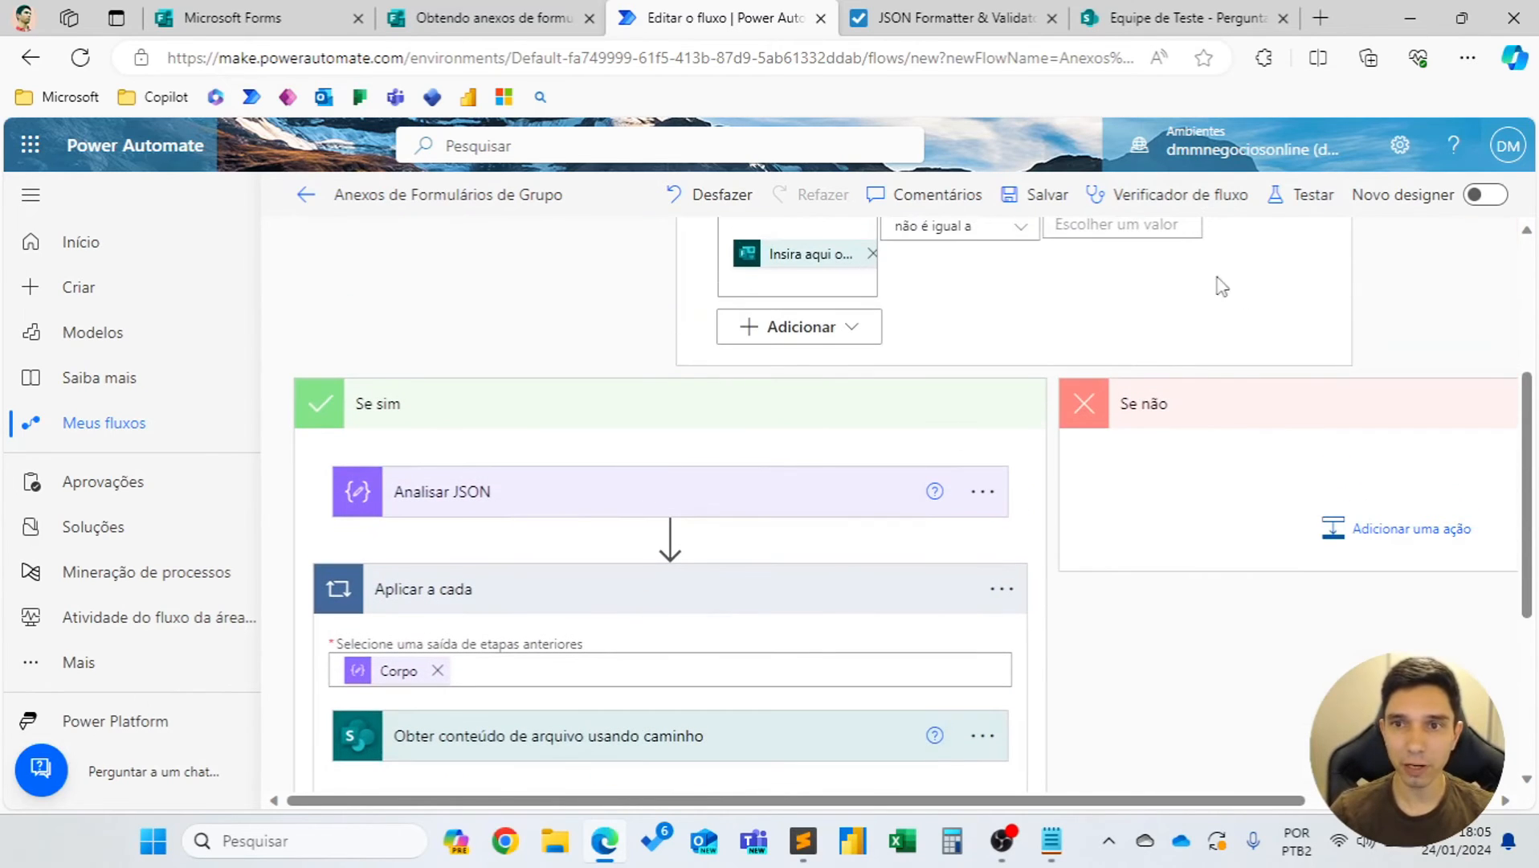
click(1025, 201)
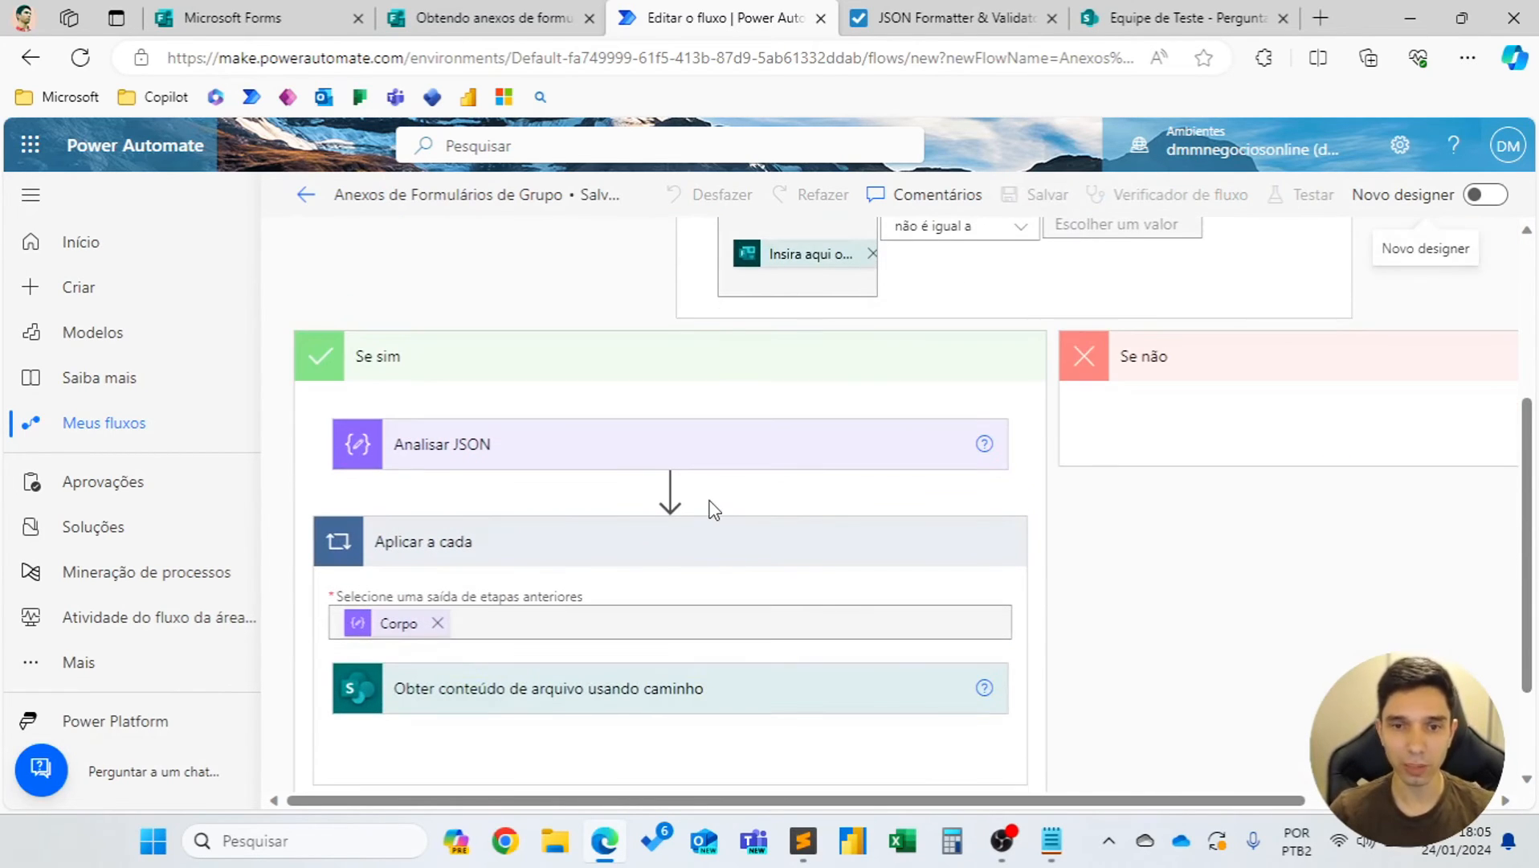
scroll(711, 511, up, 5)
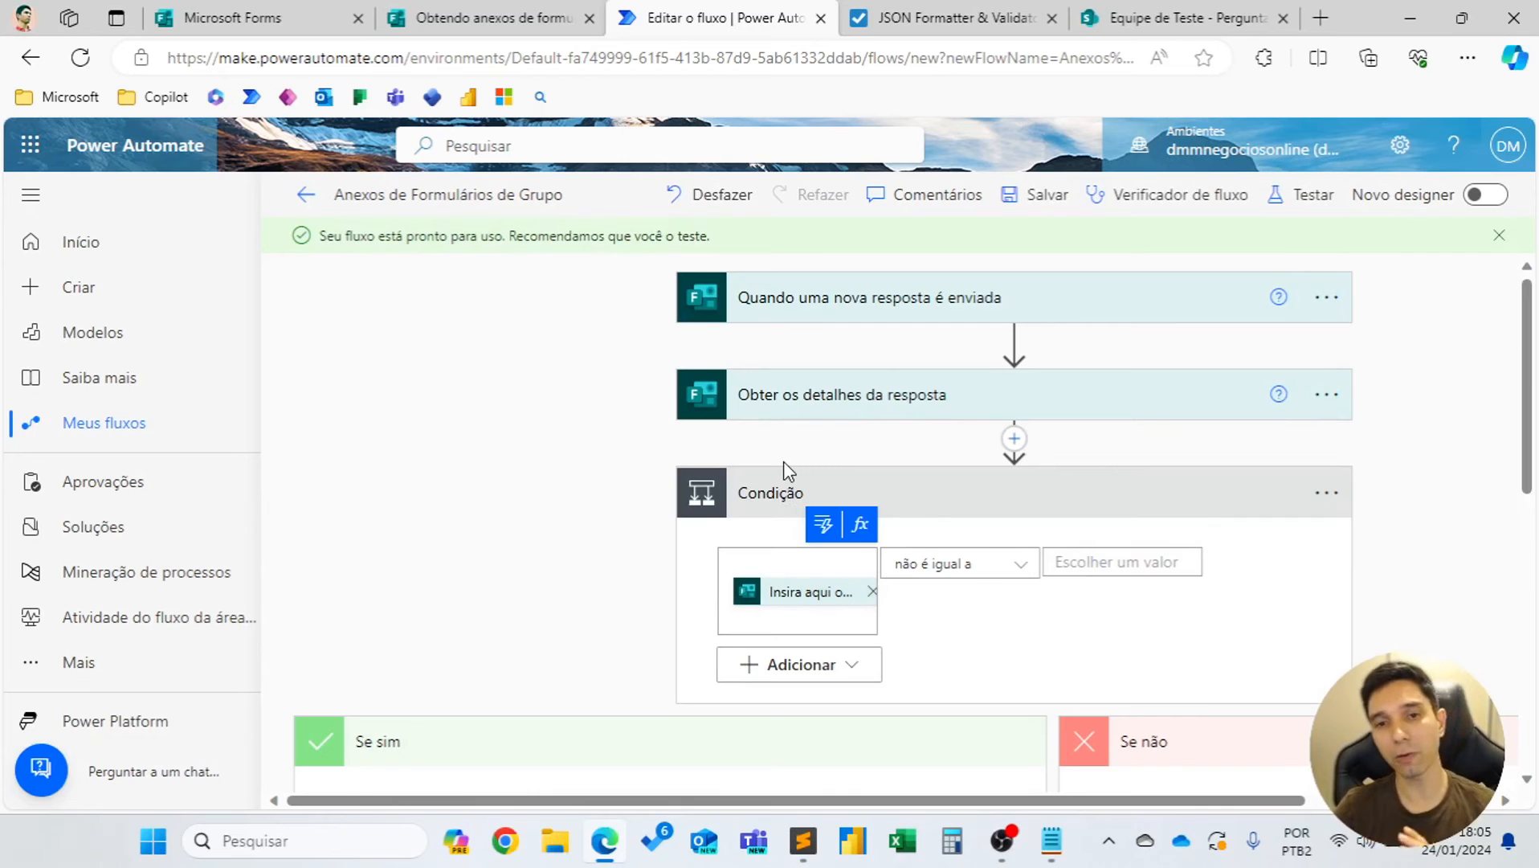
scroll(783, 464, down, 10)
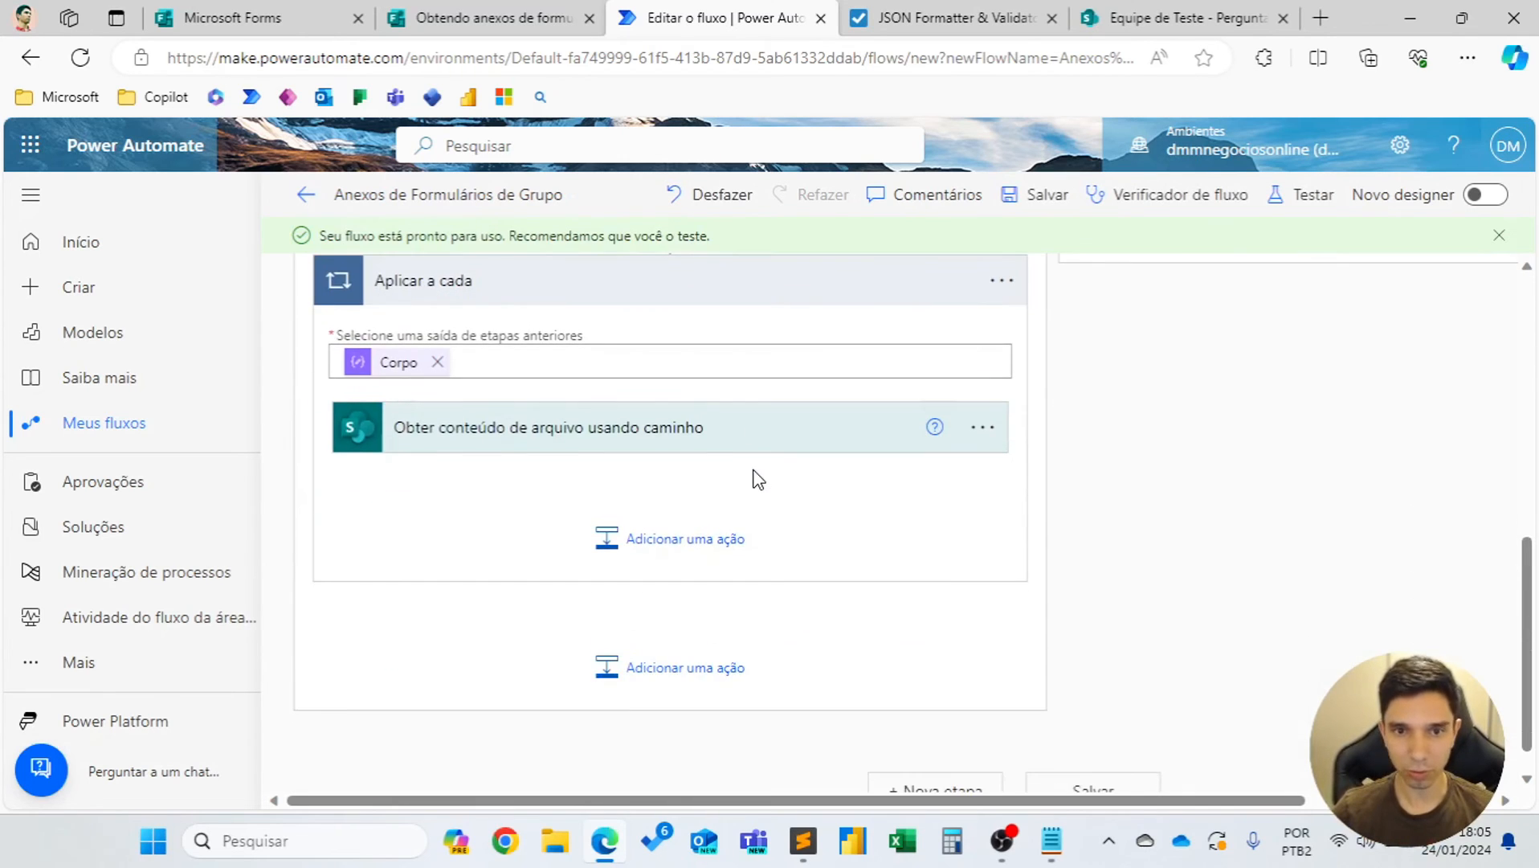
scroll(756, 477, up, 1)
scroll(740, 494, up, 3)
scroll(741, 498, down, 2)
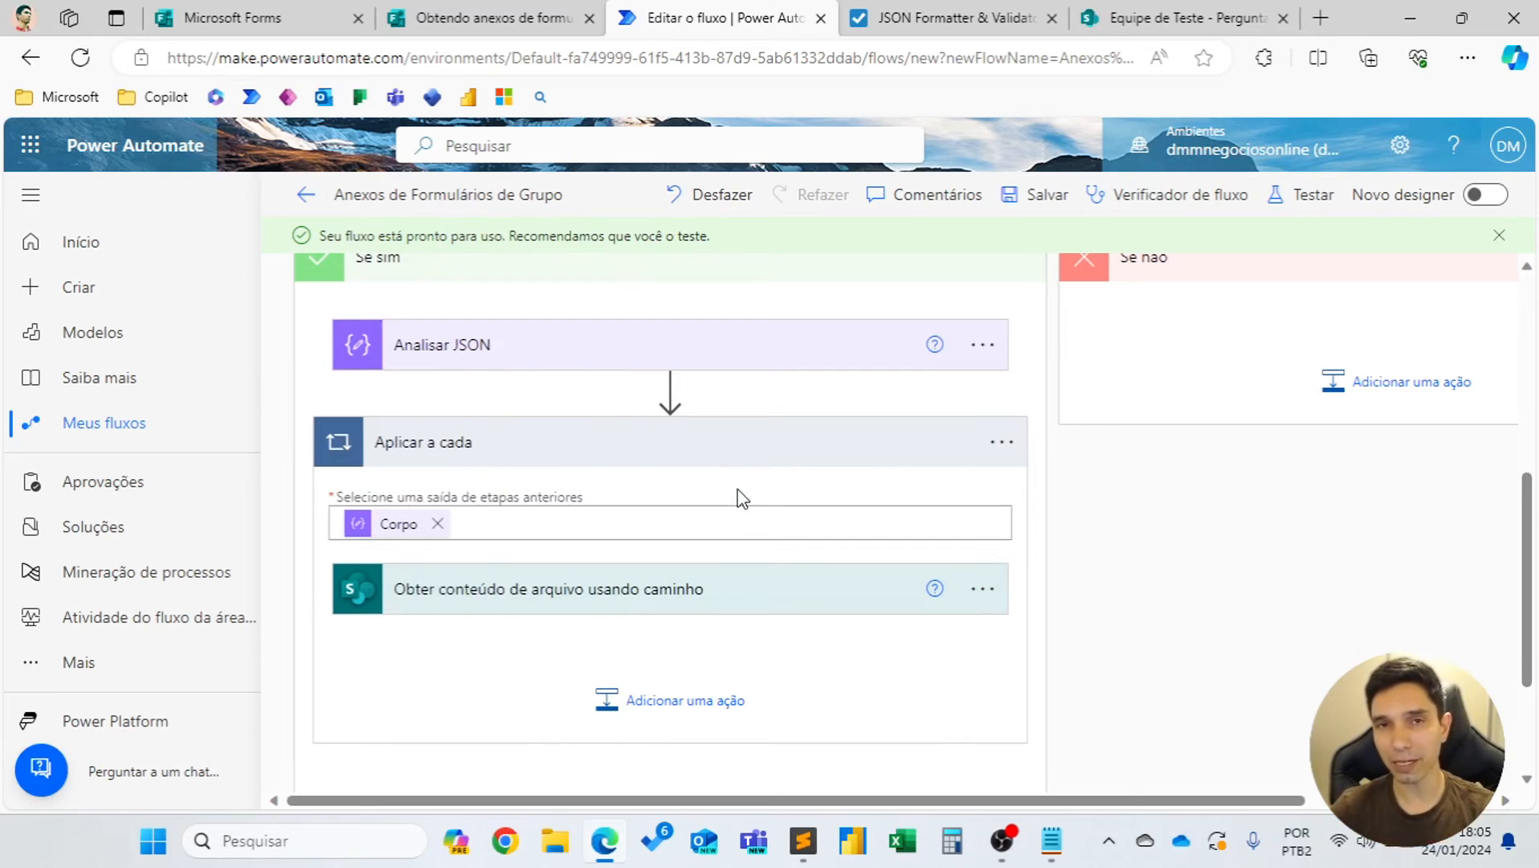
Test the flow automatically with the trigger of the recent Êxito run and examine the run's error details.
click(1303, 194)
click(1180, 338)
click(1233, 377)
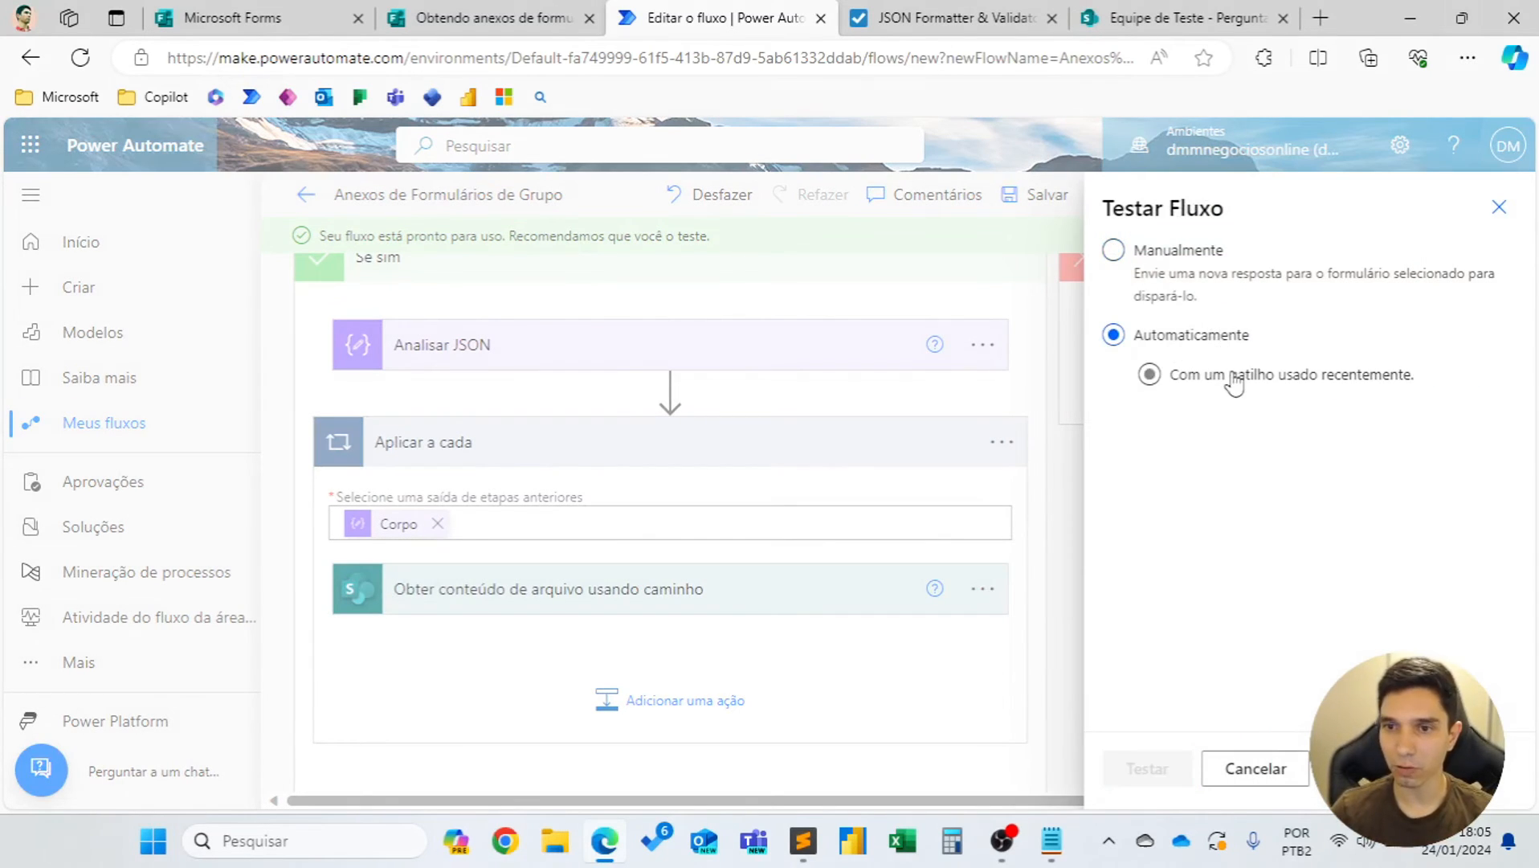
click(1152, 434)
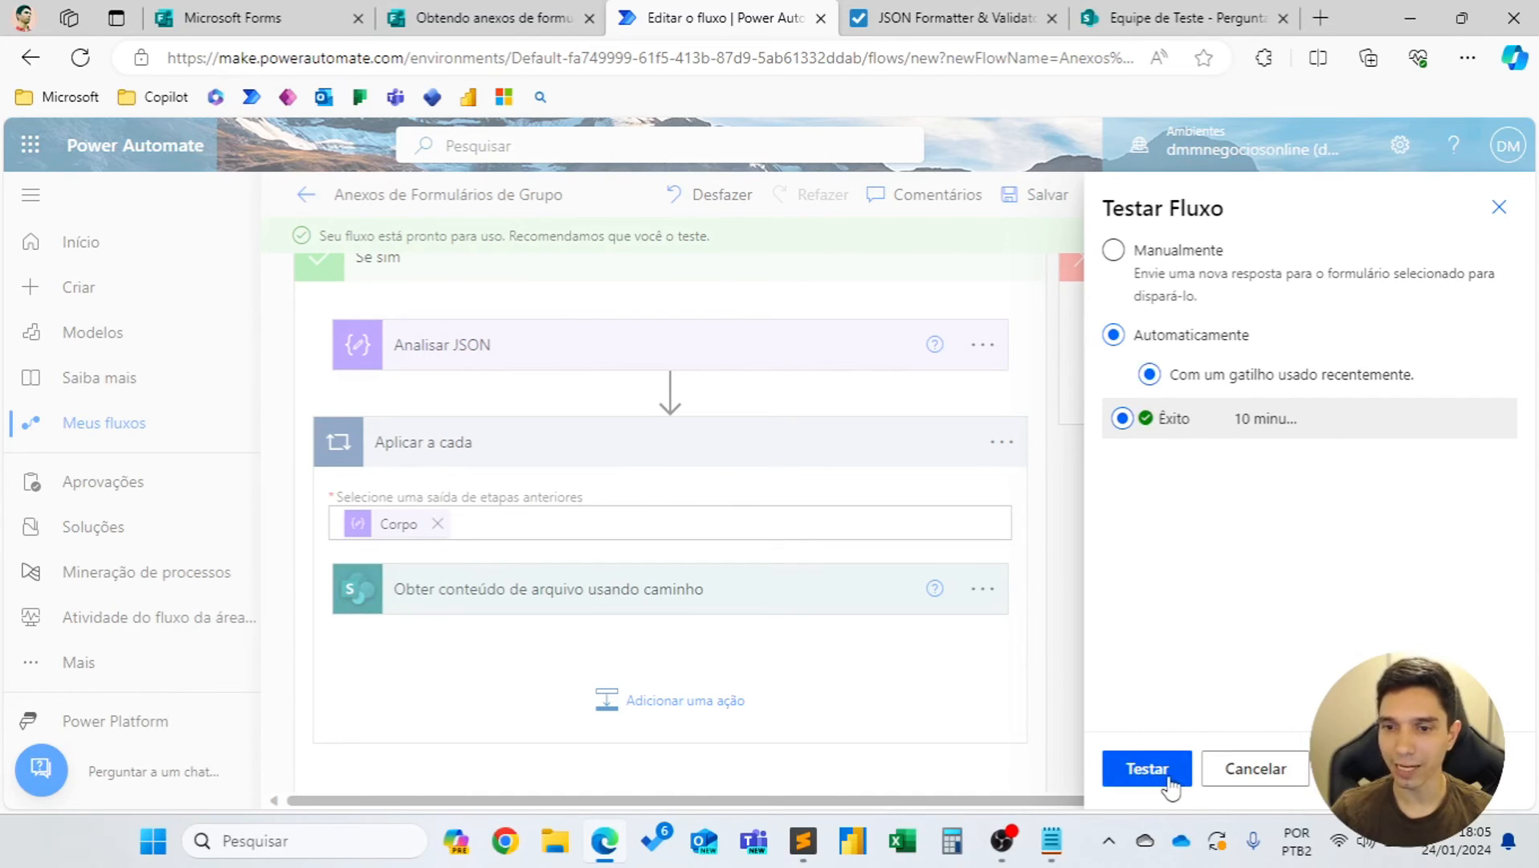
click(1170, 776)
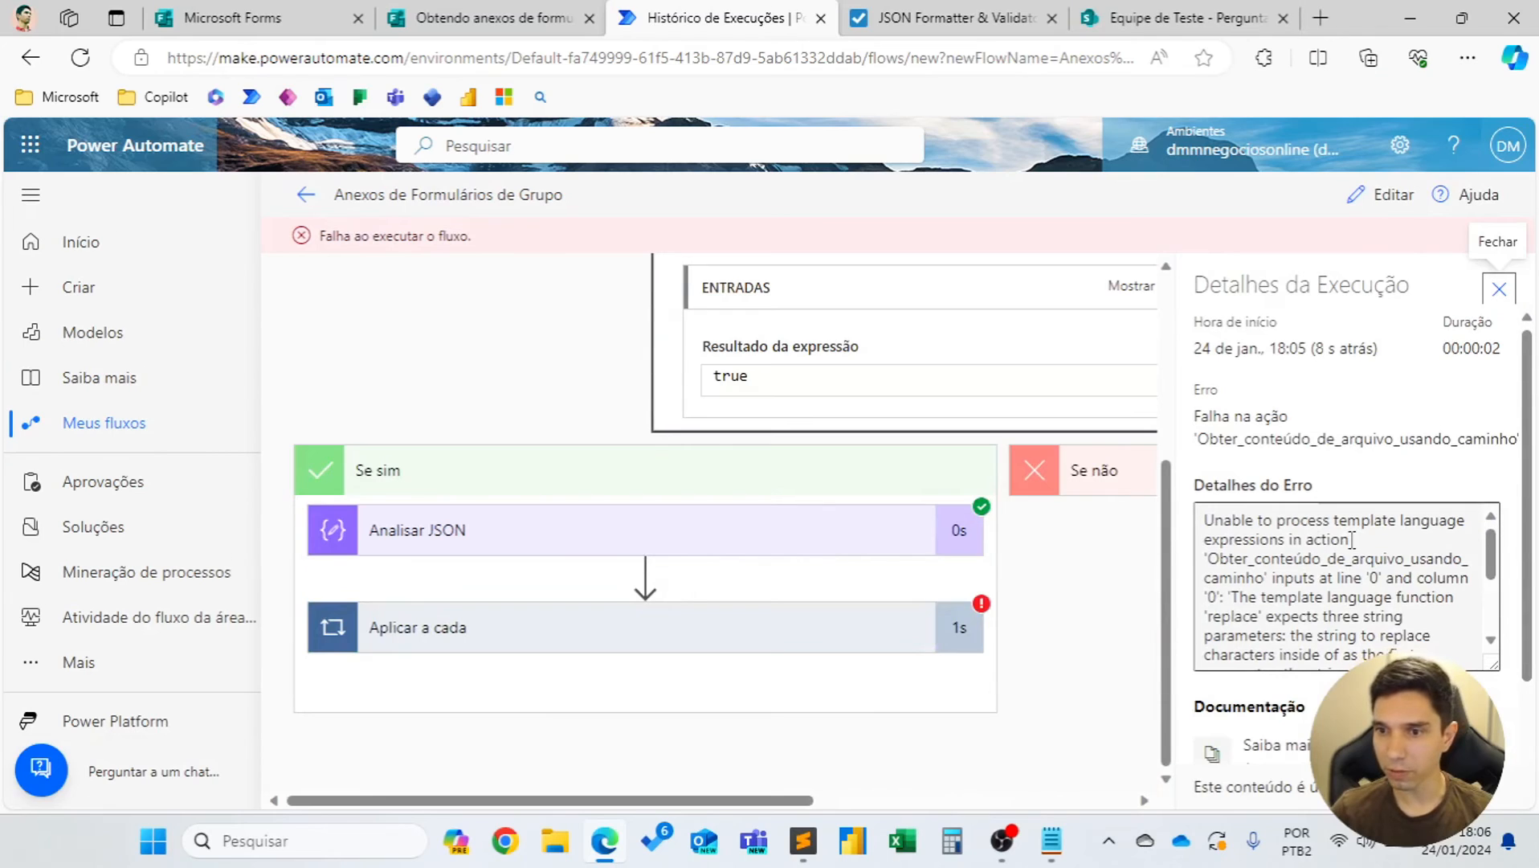
scroll(1352, 539, down, 4)
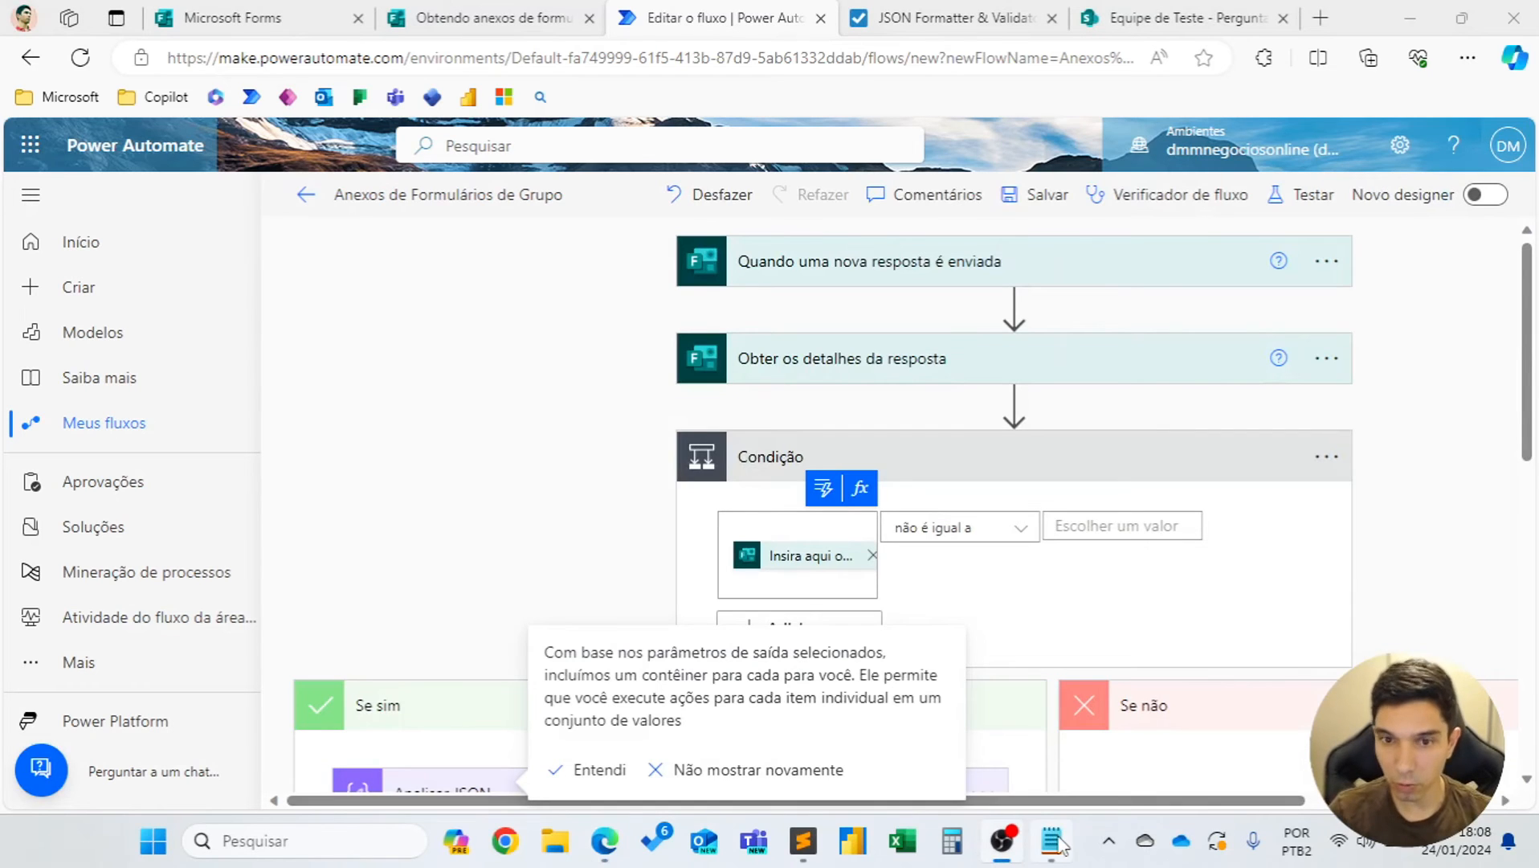
Review the replace expression in Notepad, including its link, site URL and empty-string arguments, and copy the whole expression.
click(1053, 840)
click(794, 272)
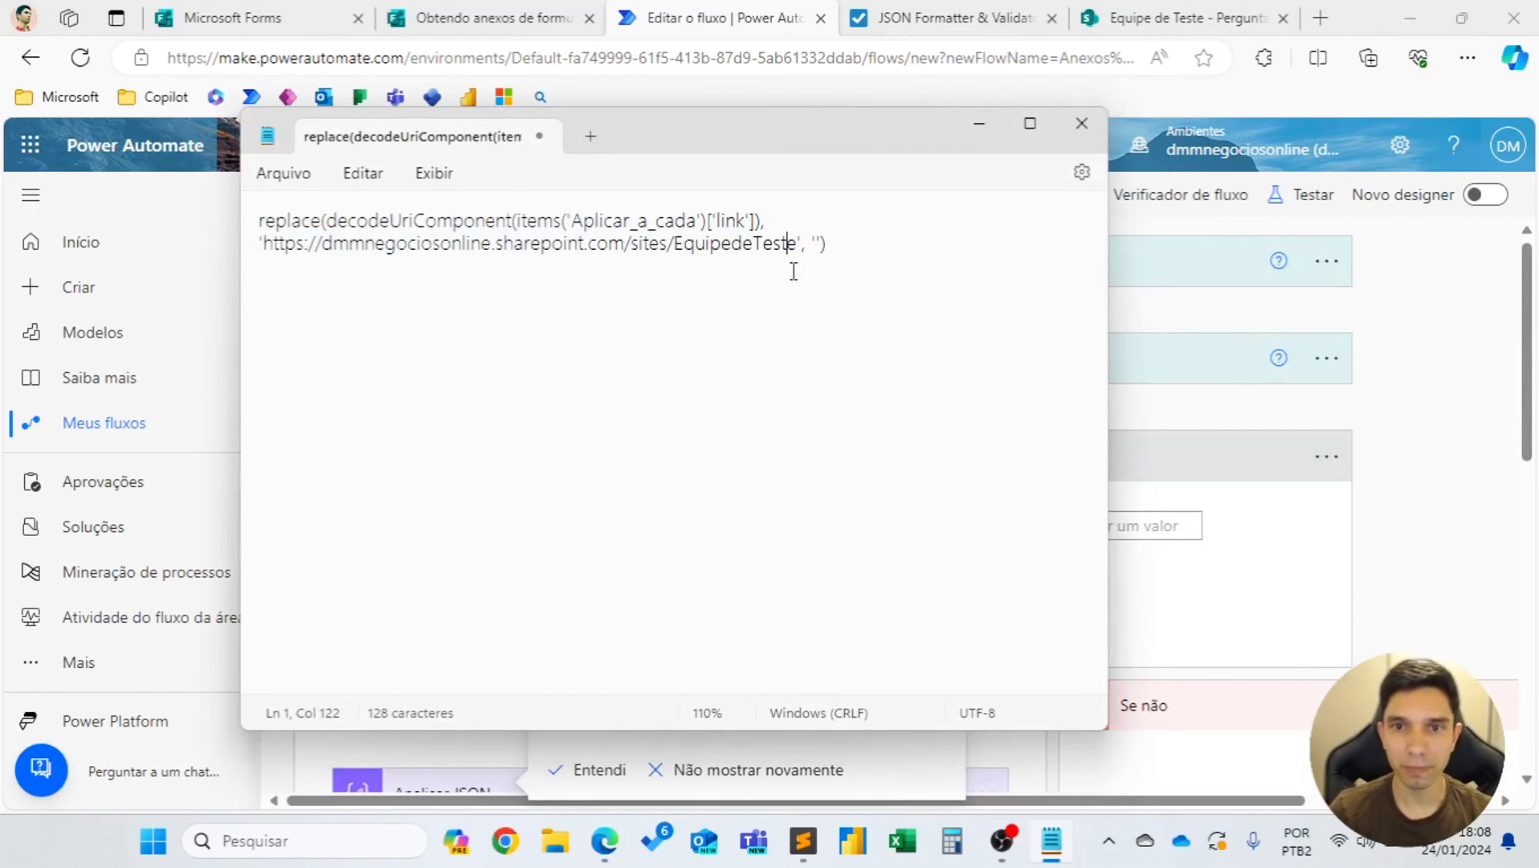
scroll(521, 308, up, 1)
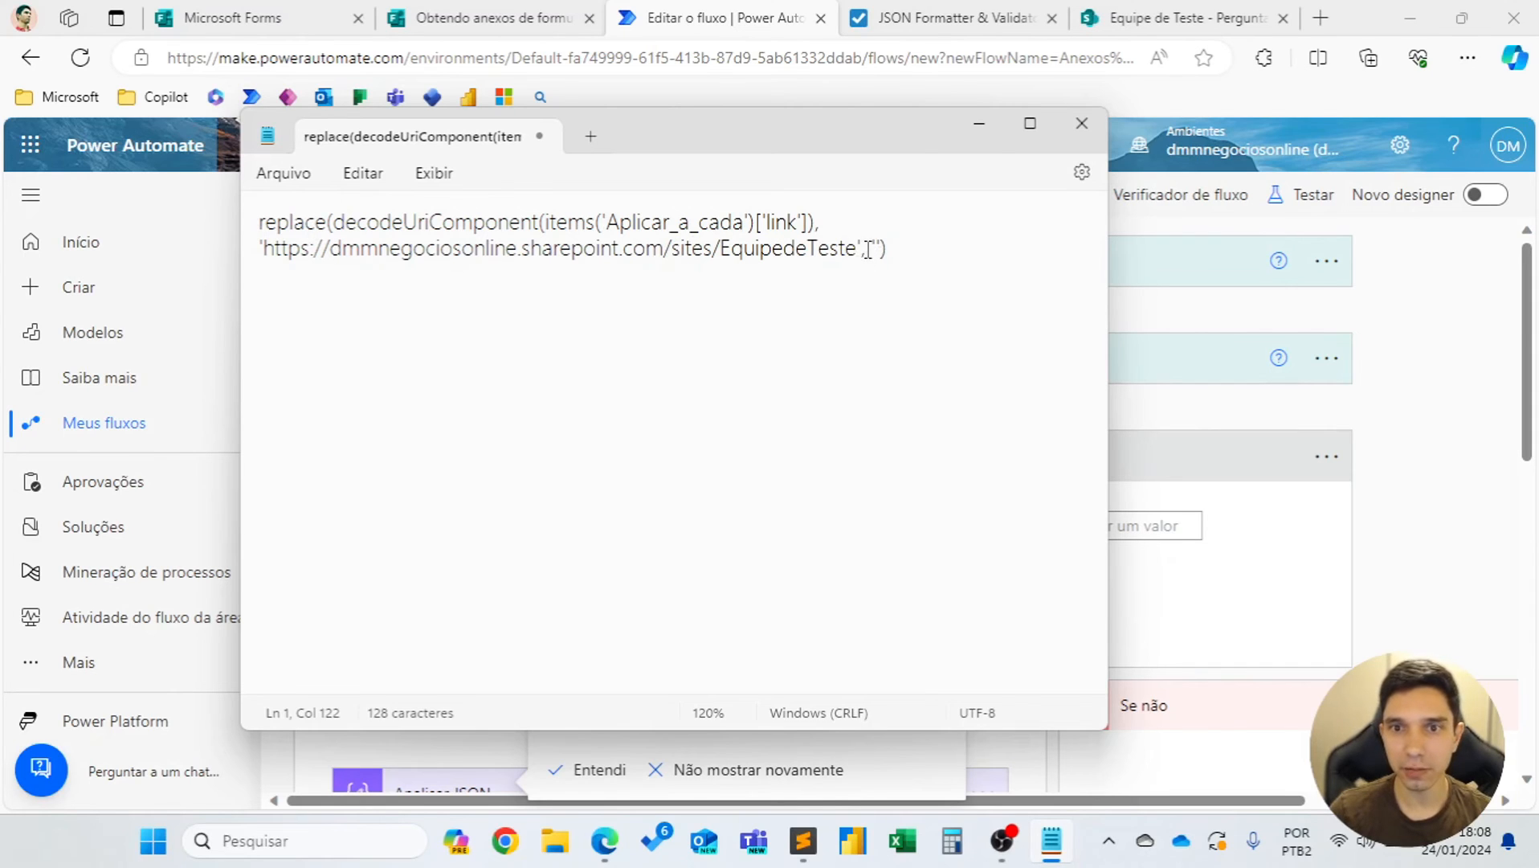
drag(868, 243, 884, 245)
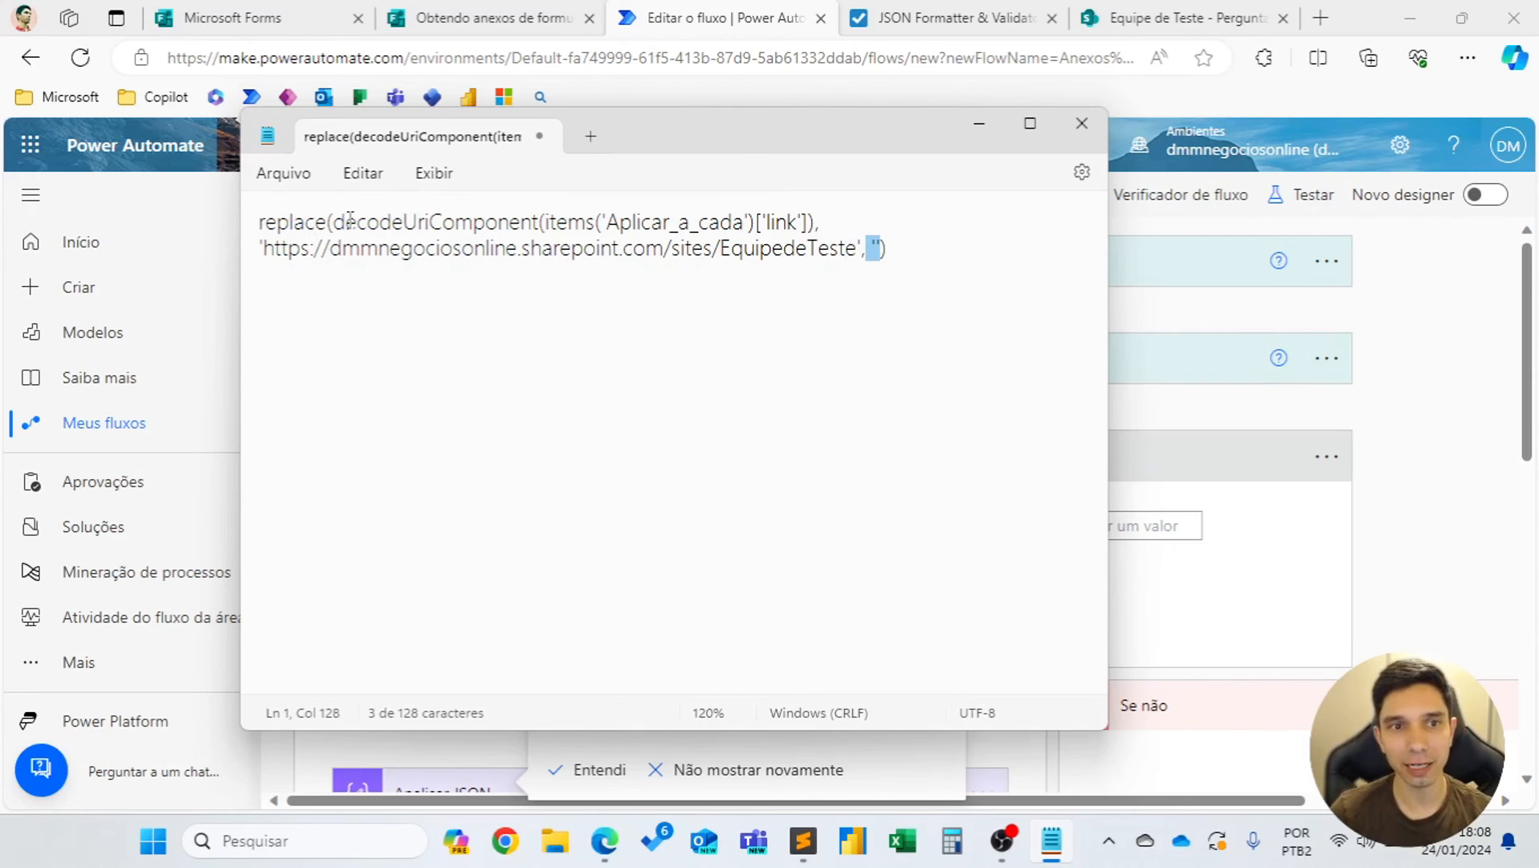
drag(337, 223, 857, 247)
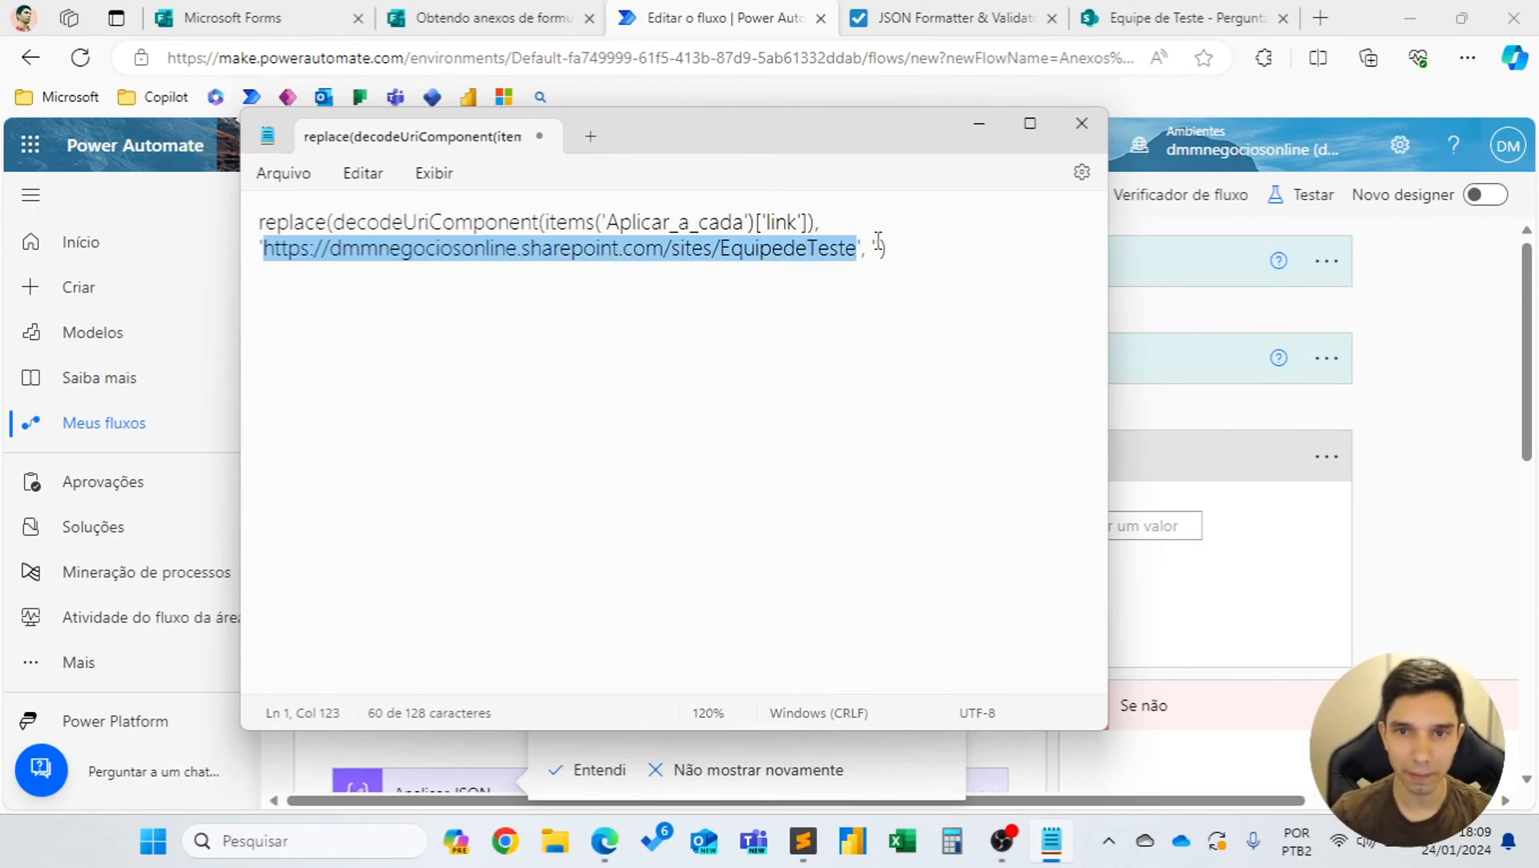
drag(928, 251, 243, 219)
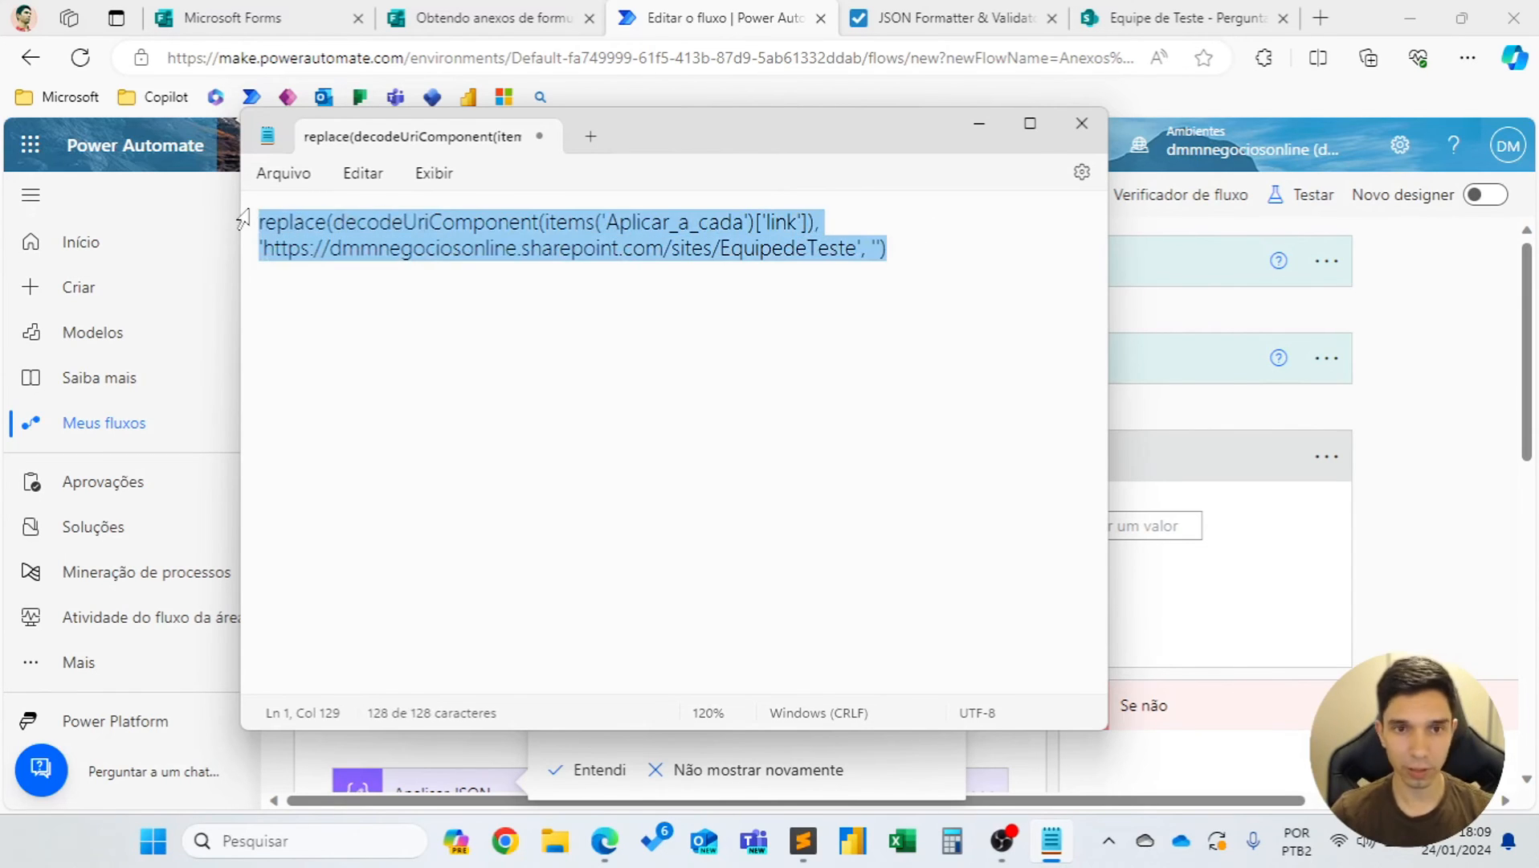
click(968, 128)
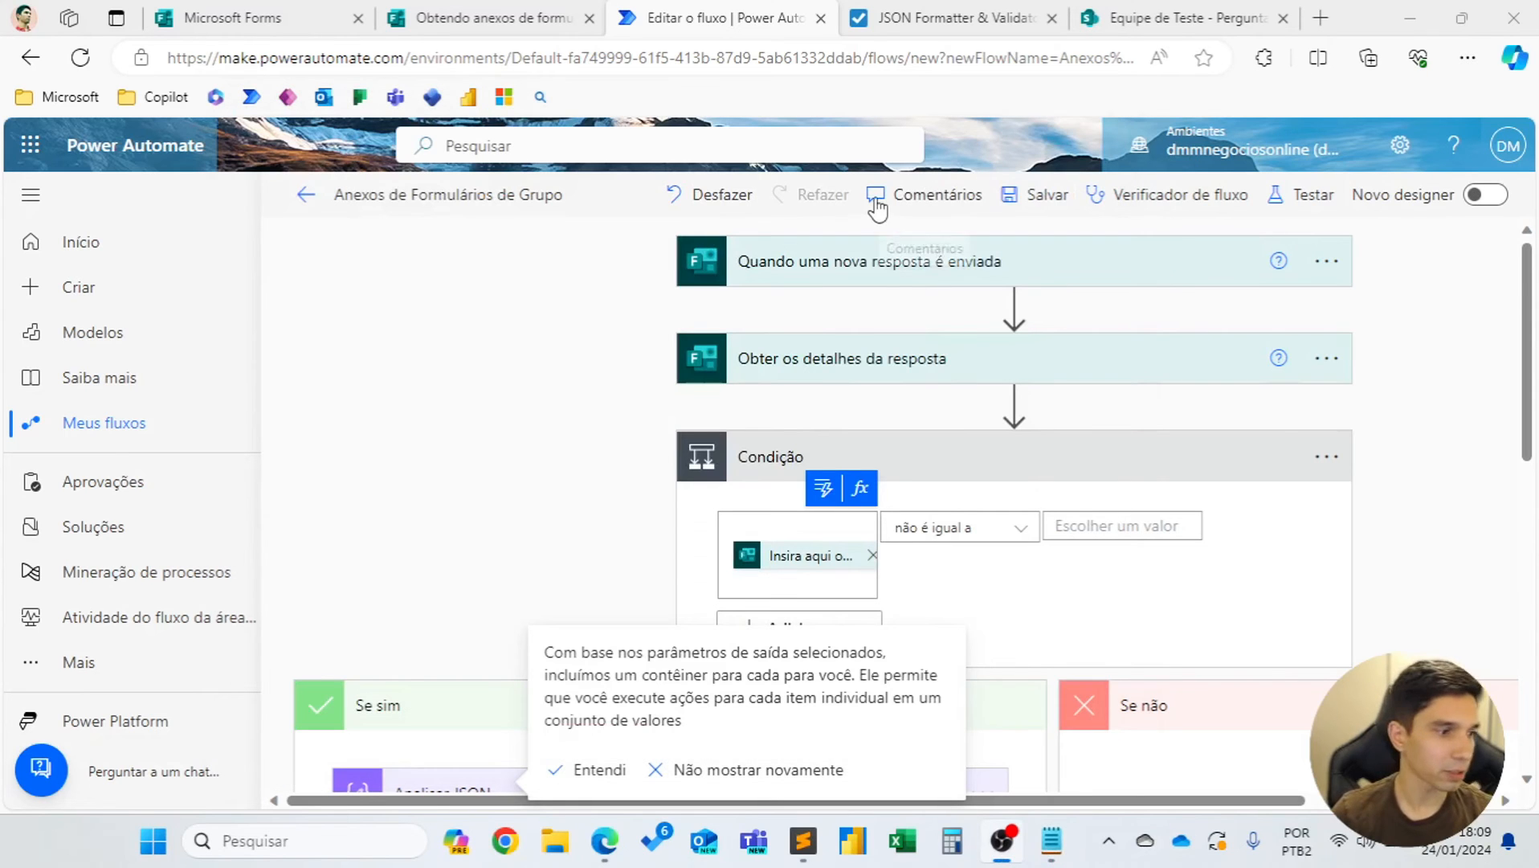
scroll(1346, 511, down, 6)
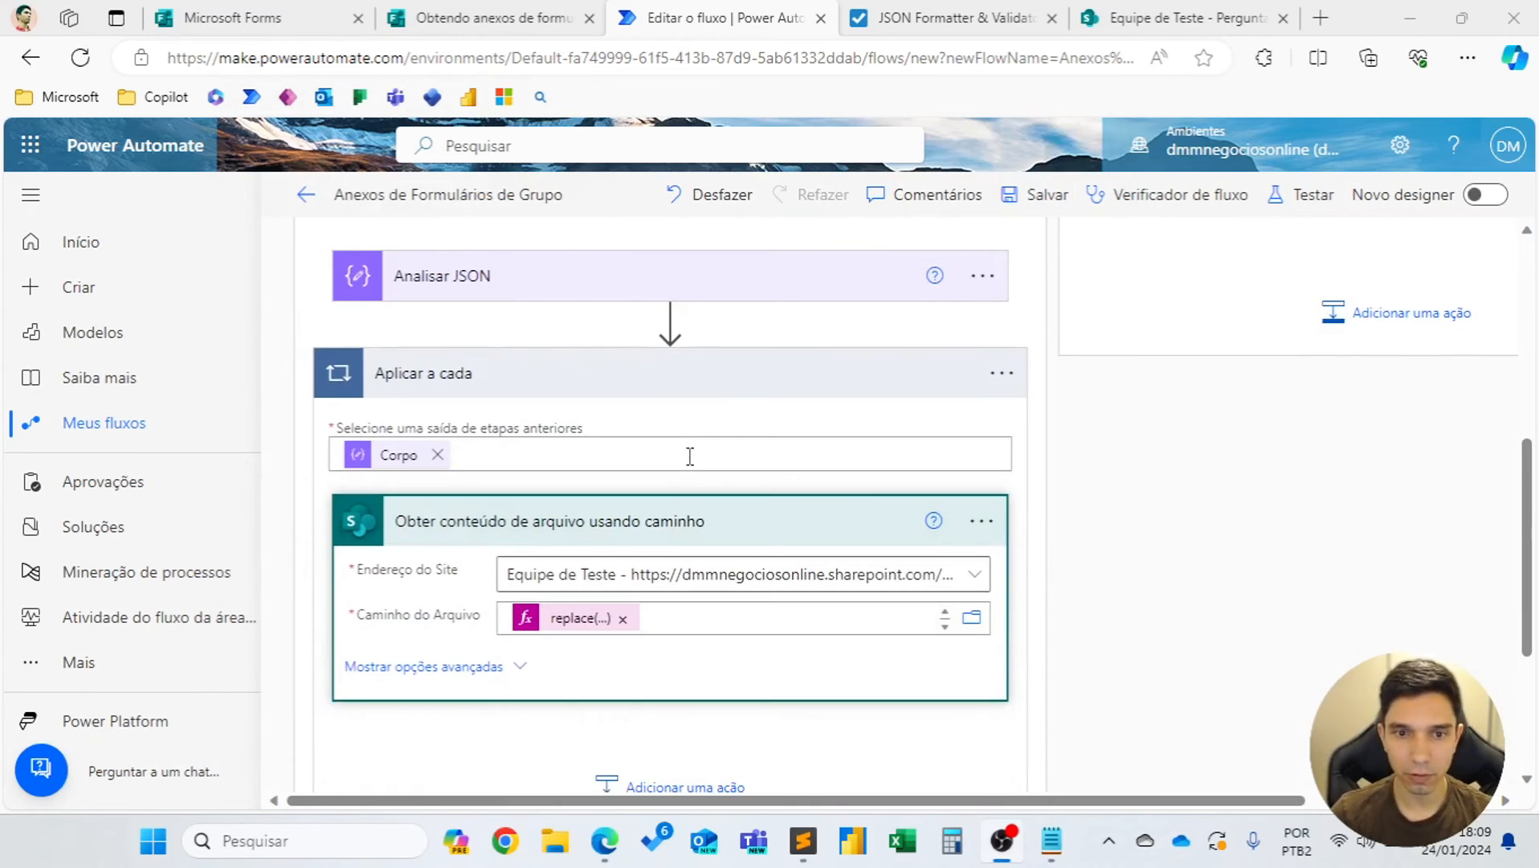
click(628, 618)
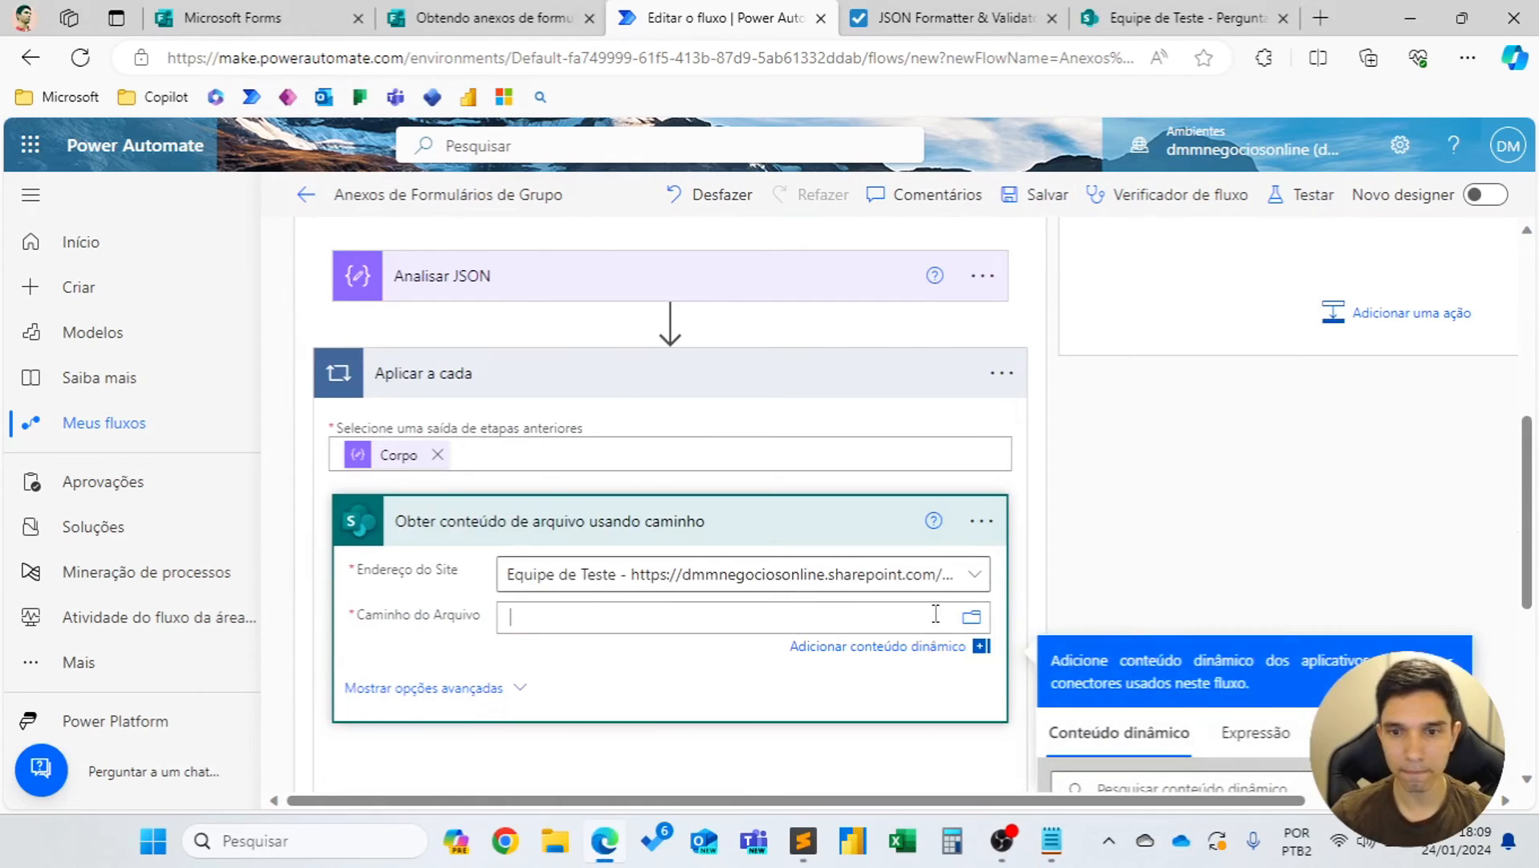
click(1259, 490)
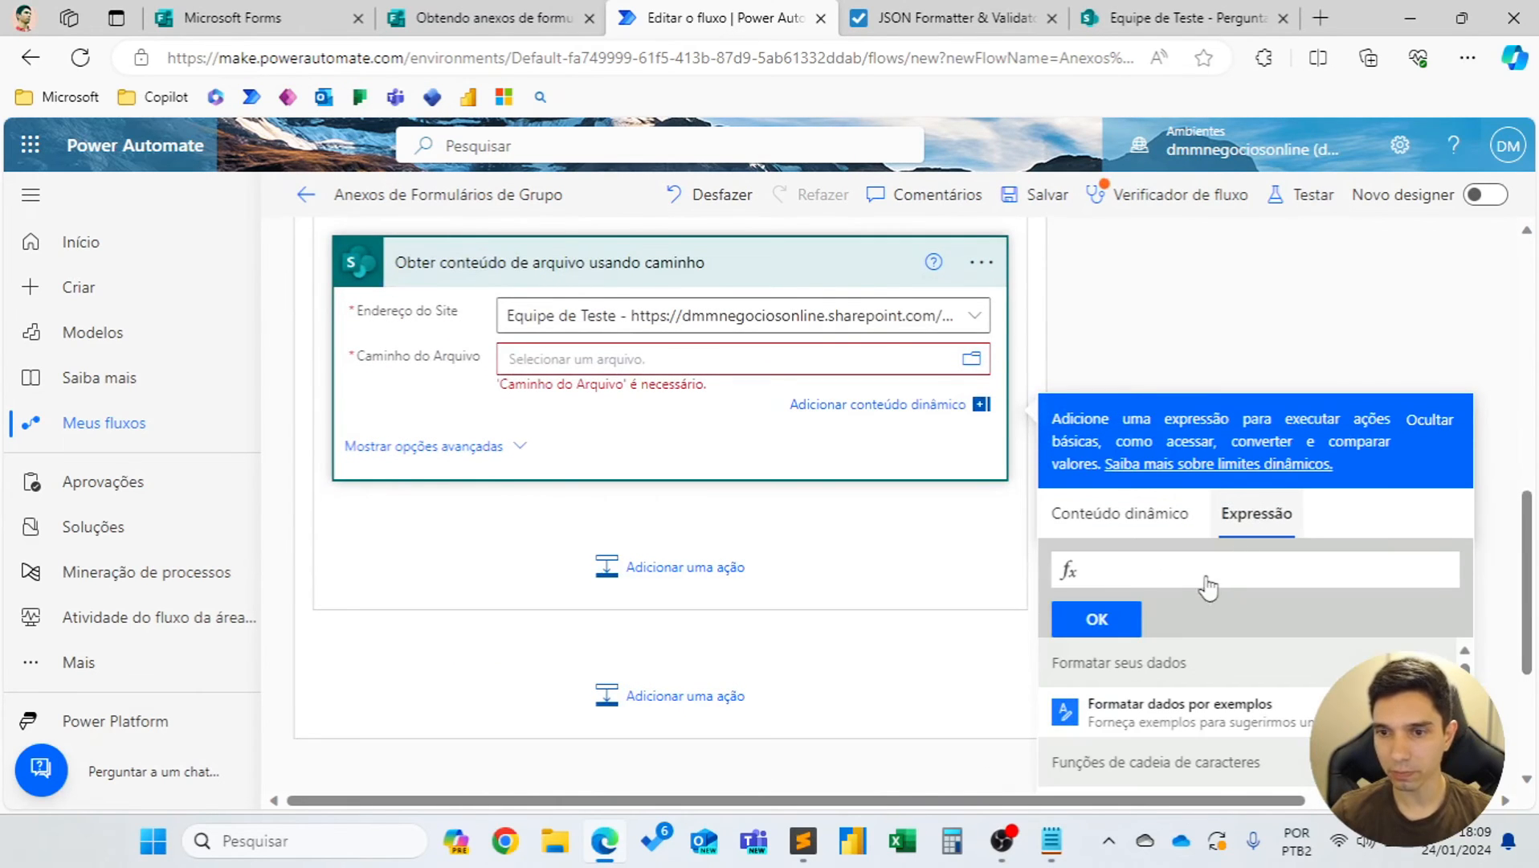
key(ctrl+v)
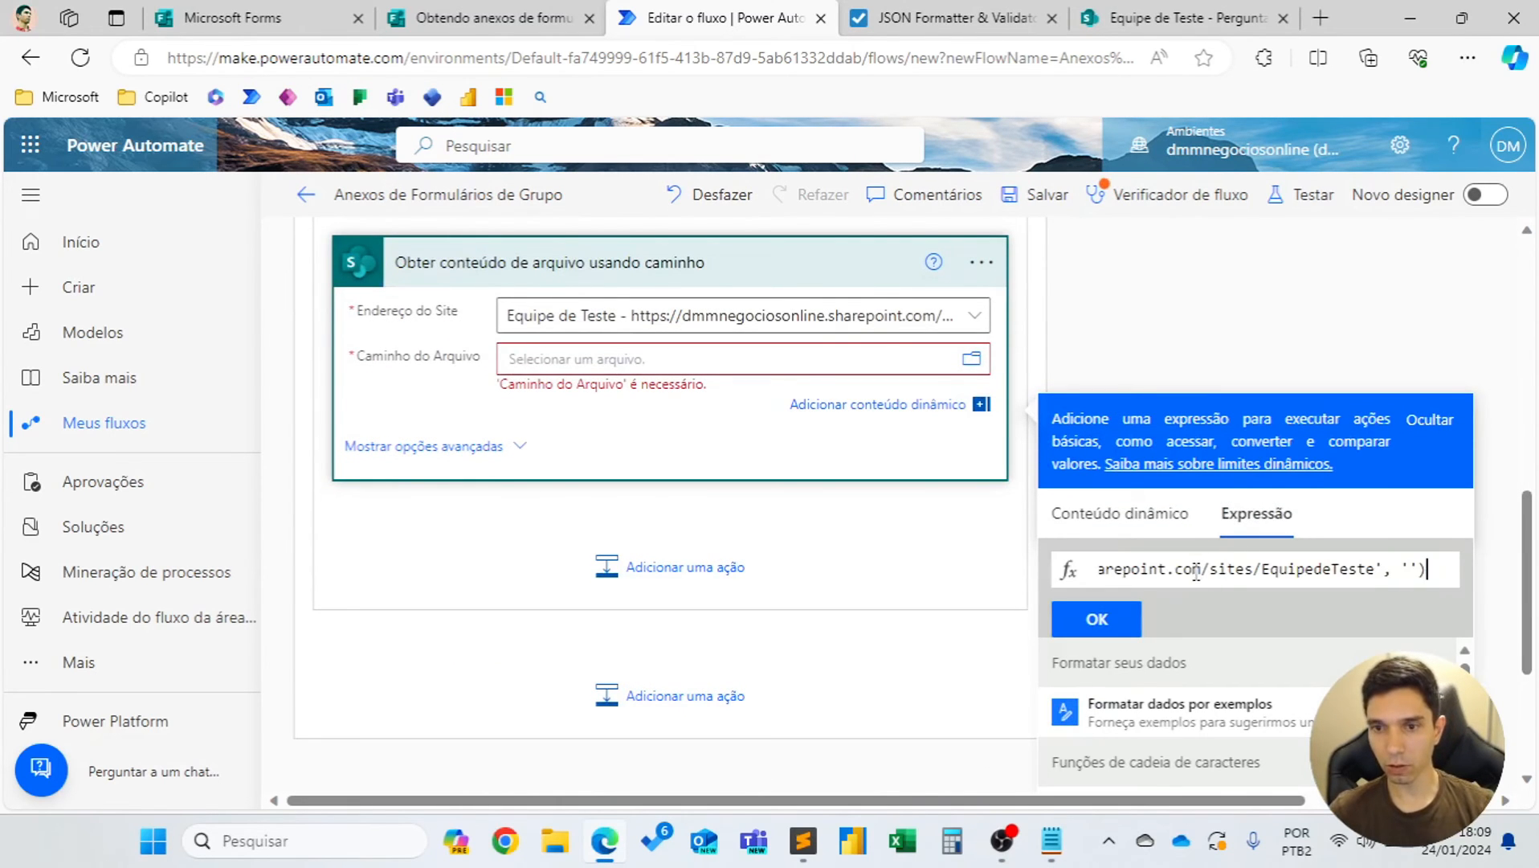
click(1094, 627)
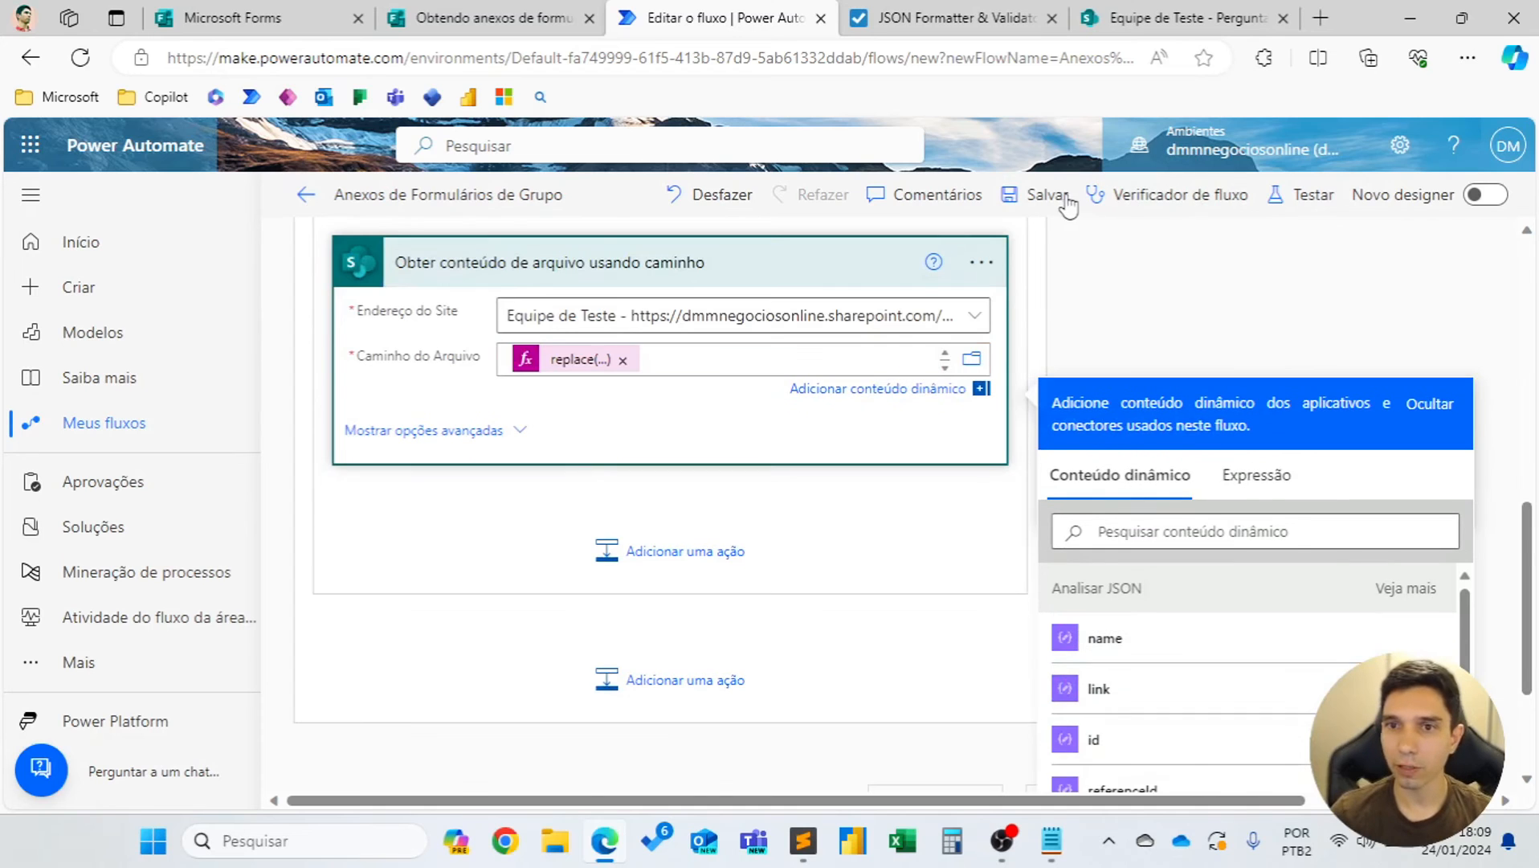
click(1052, 198)
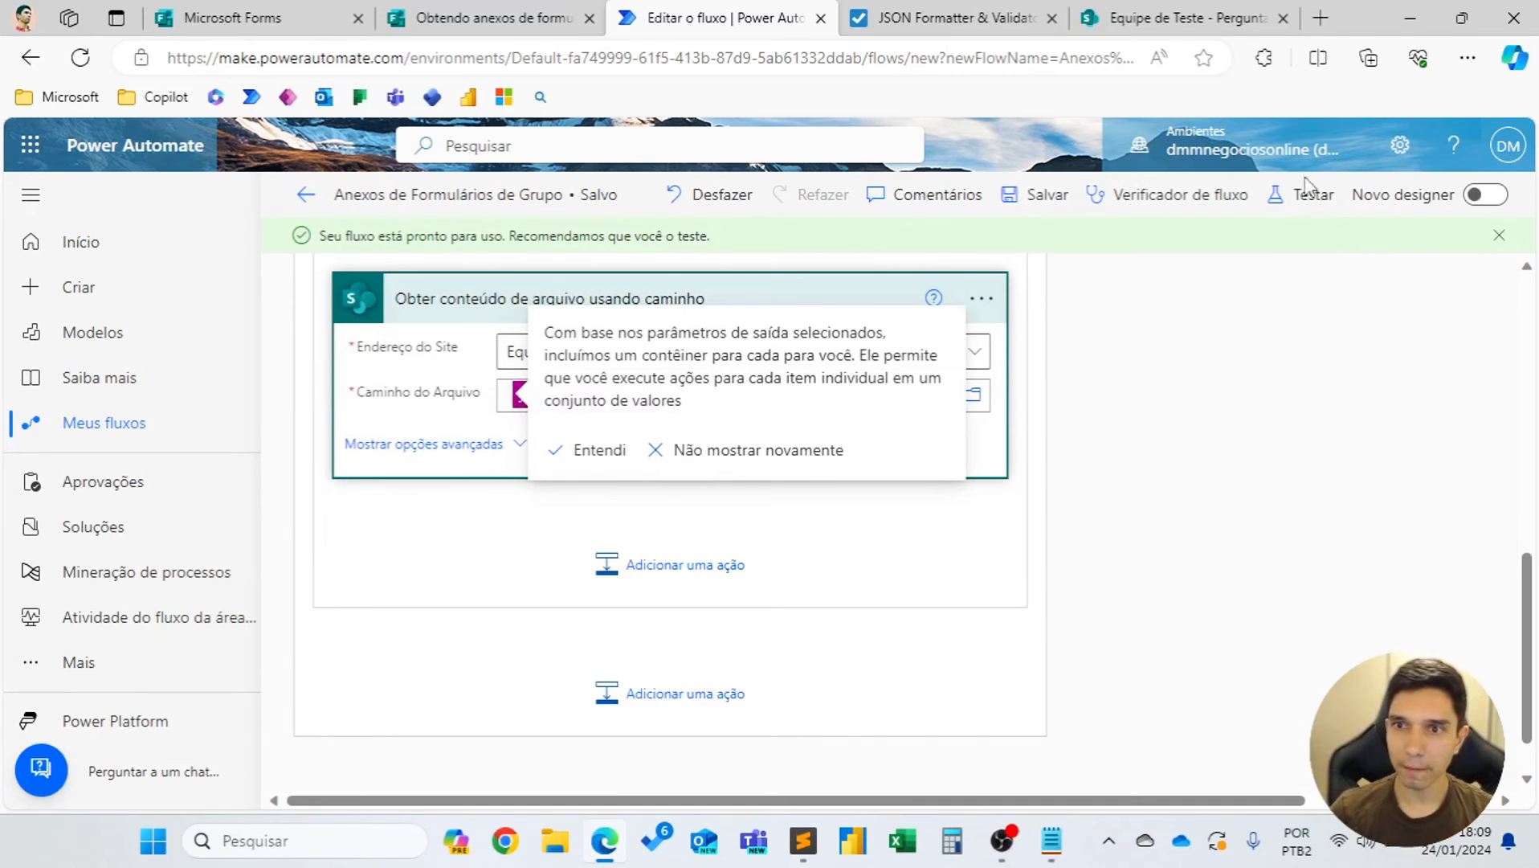
Test the saved flow automatically with the recently used trigger from the Testar Êxito run.
click(1296, 208)
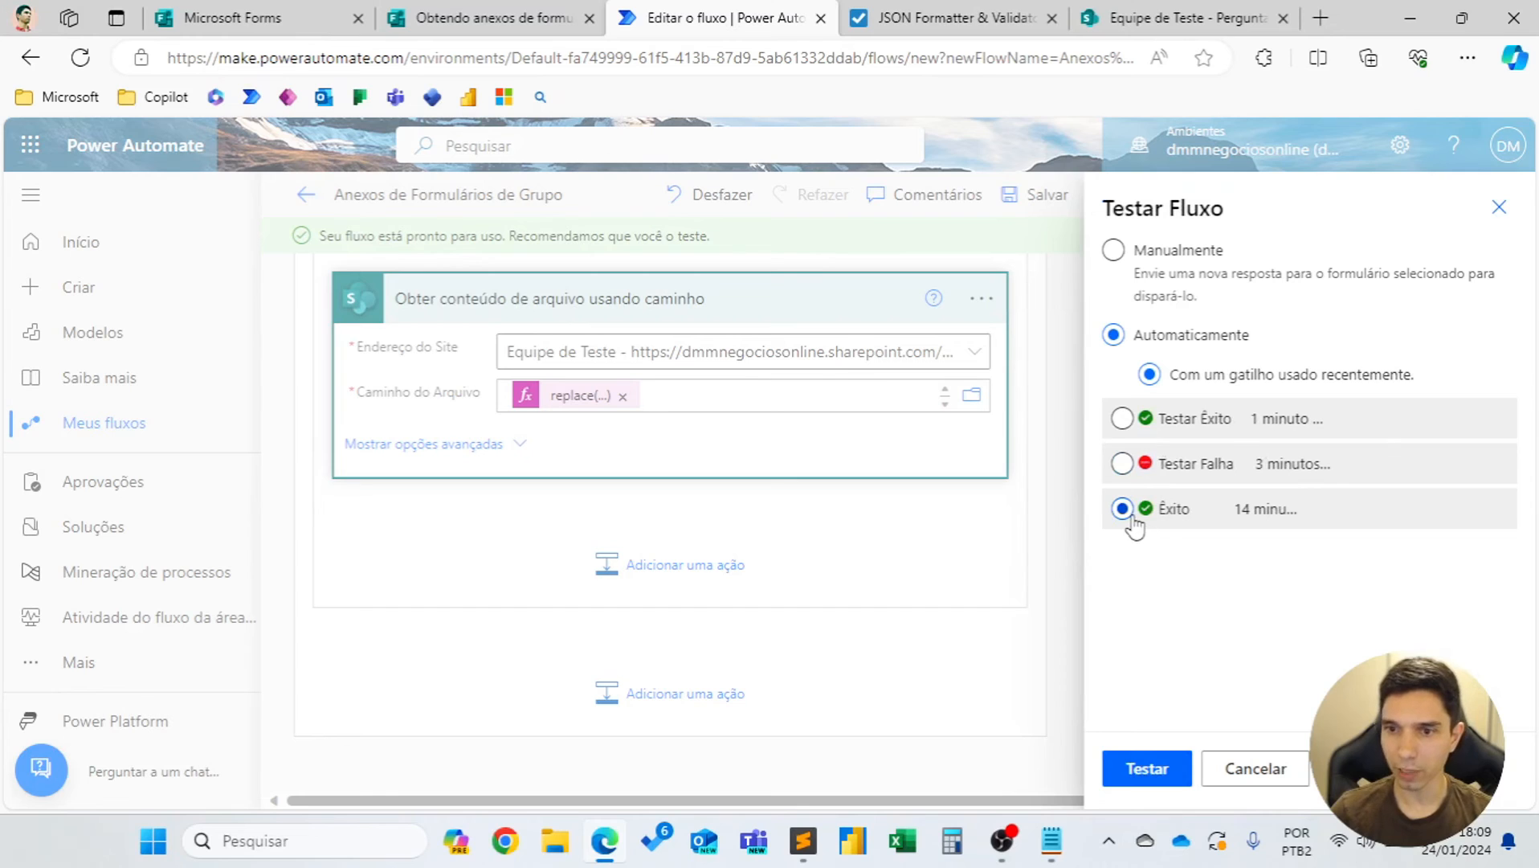
click(1122, 418)
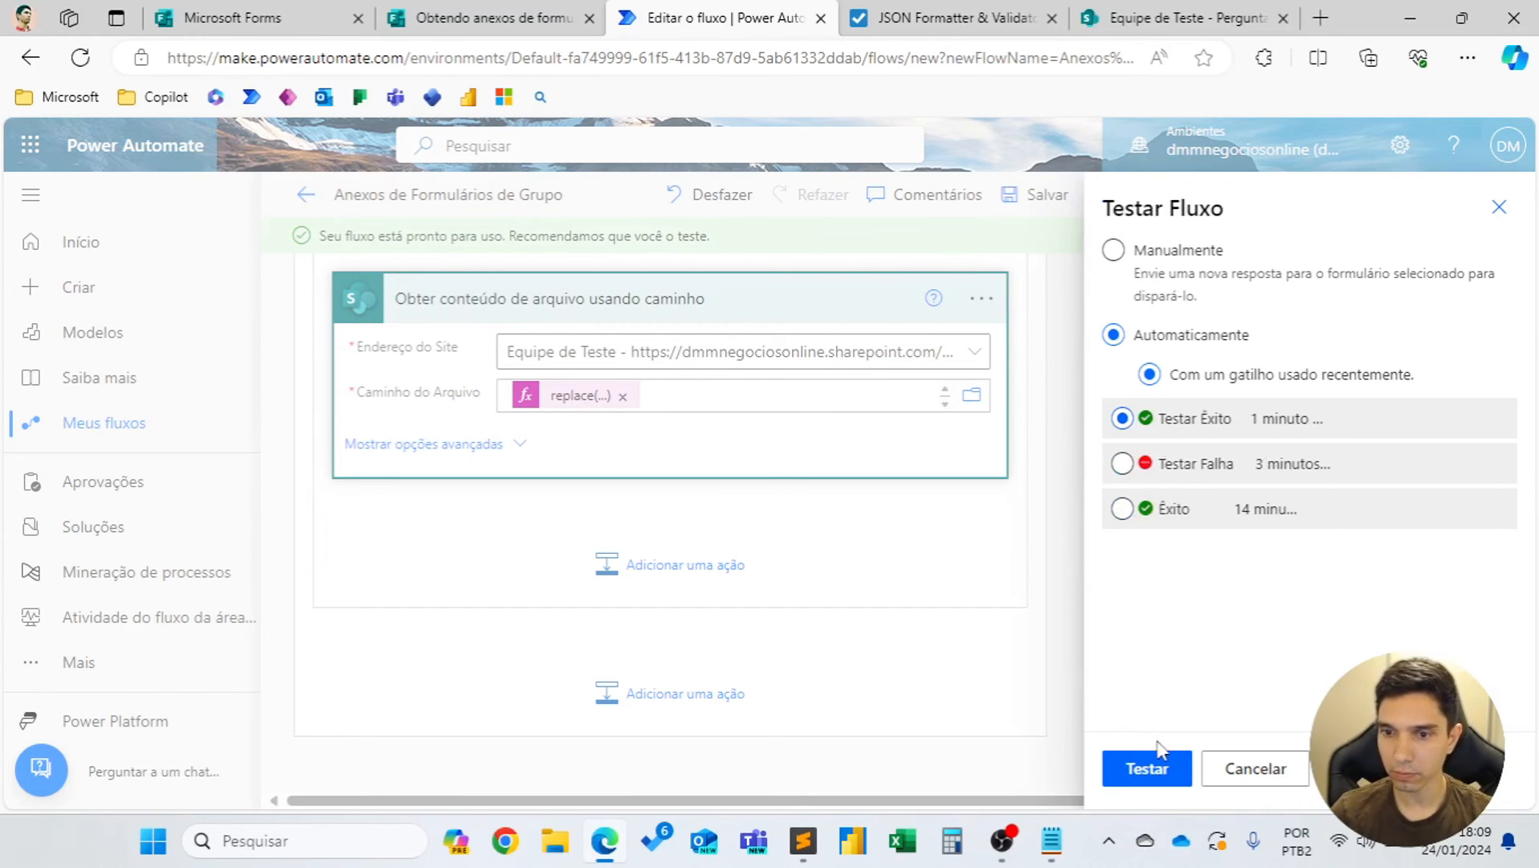
click(1169, 773)
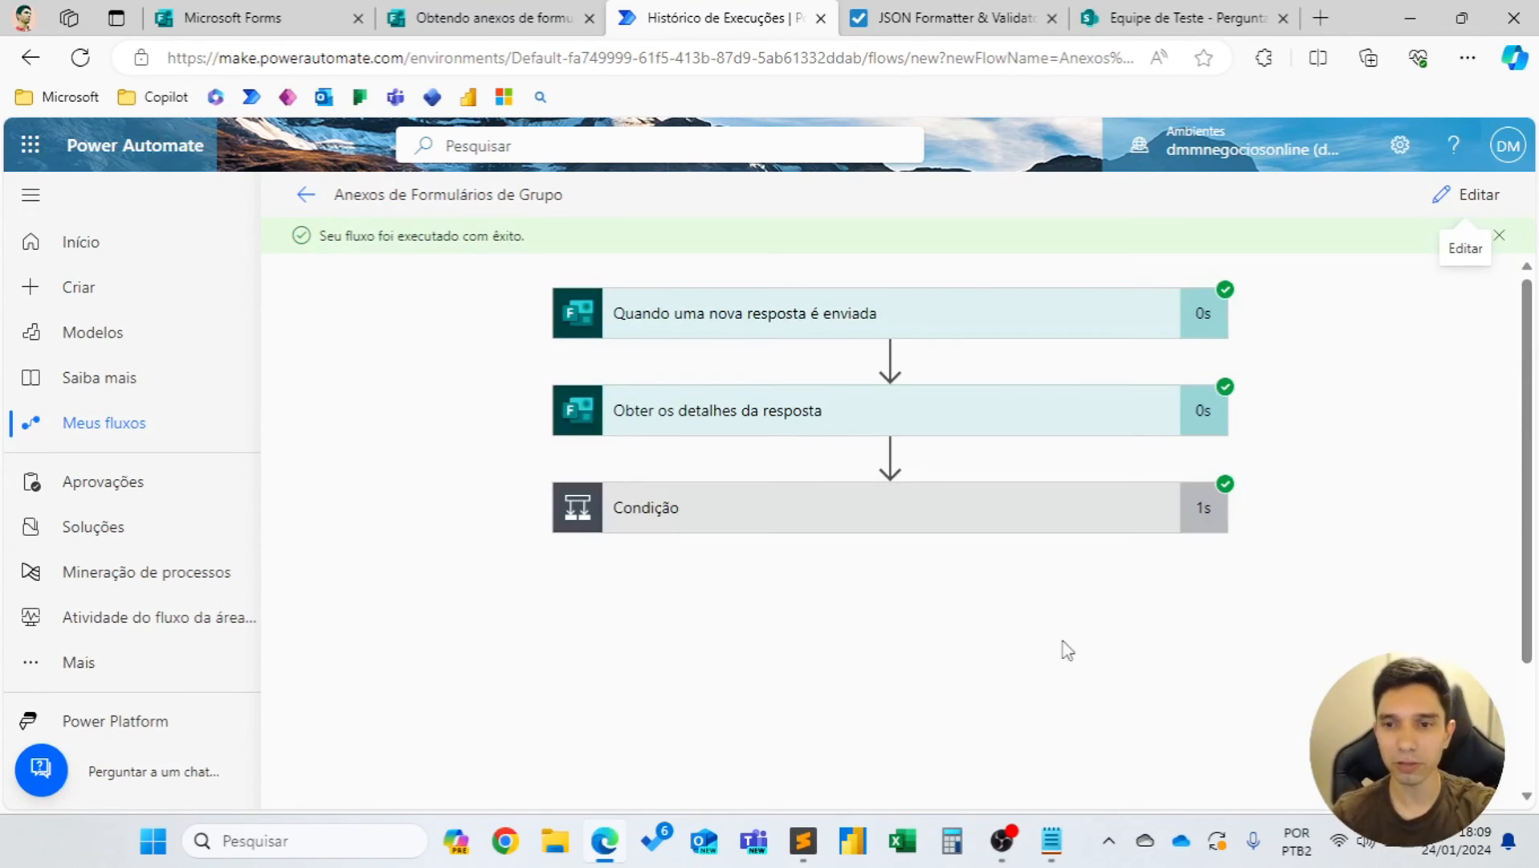
Examine the run's Condição and Aplicar a cada, and the inputs and outputs of Obter conteúdo de arquivo usando caminho.
click(1004, 509)
scroll(989, 502, down, 3)
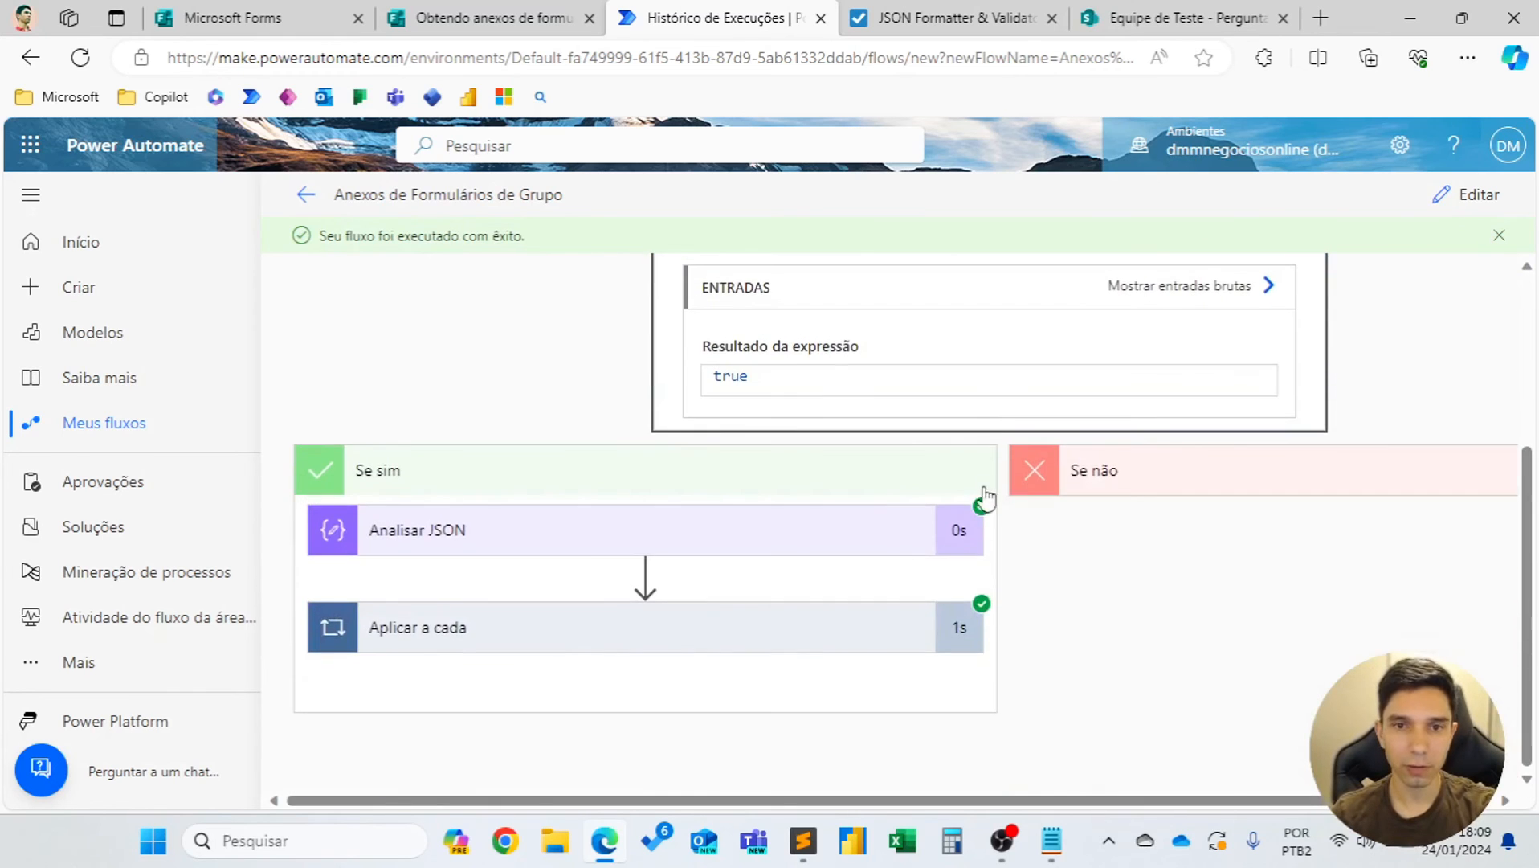
scroll(914, 440, up, 2)
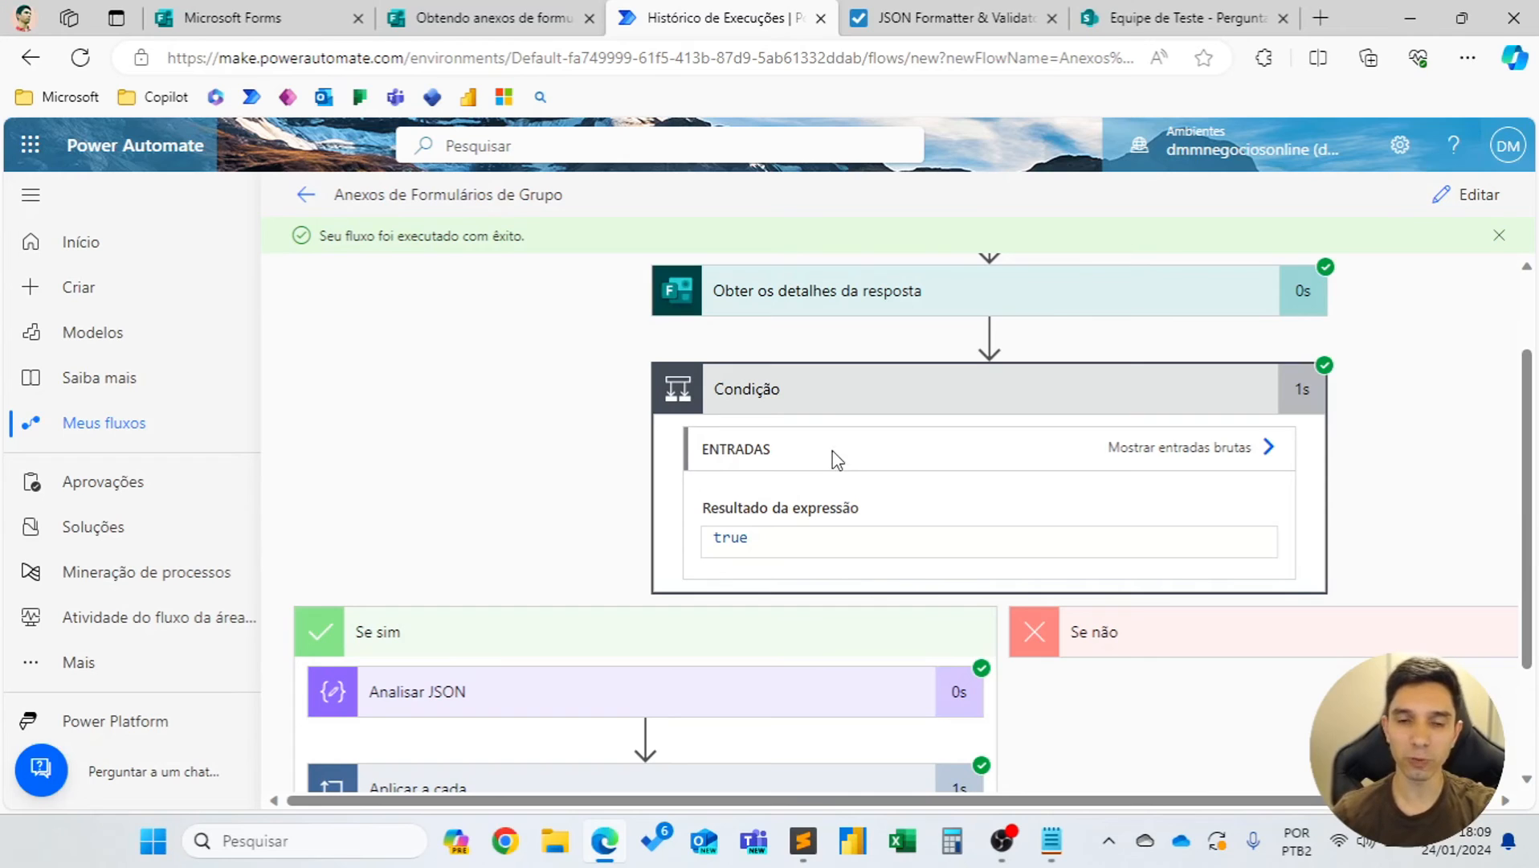
scroll(807, 488, down, 2)
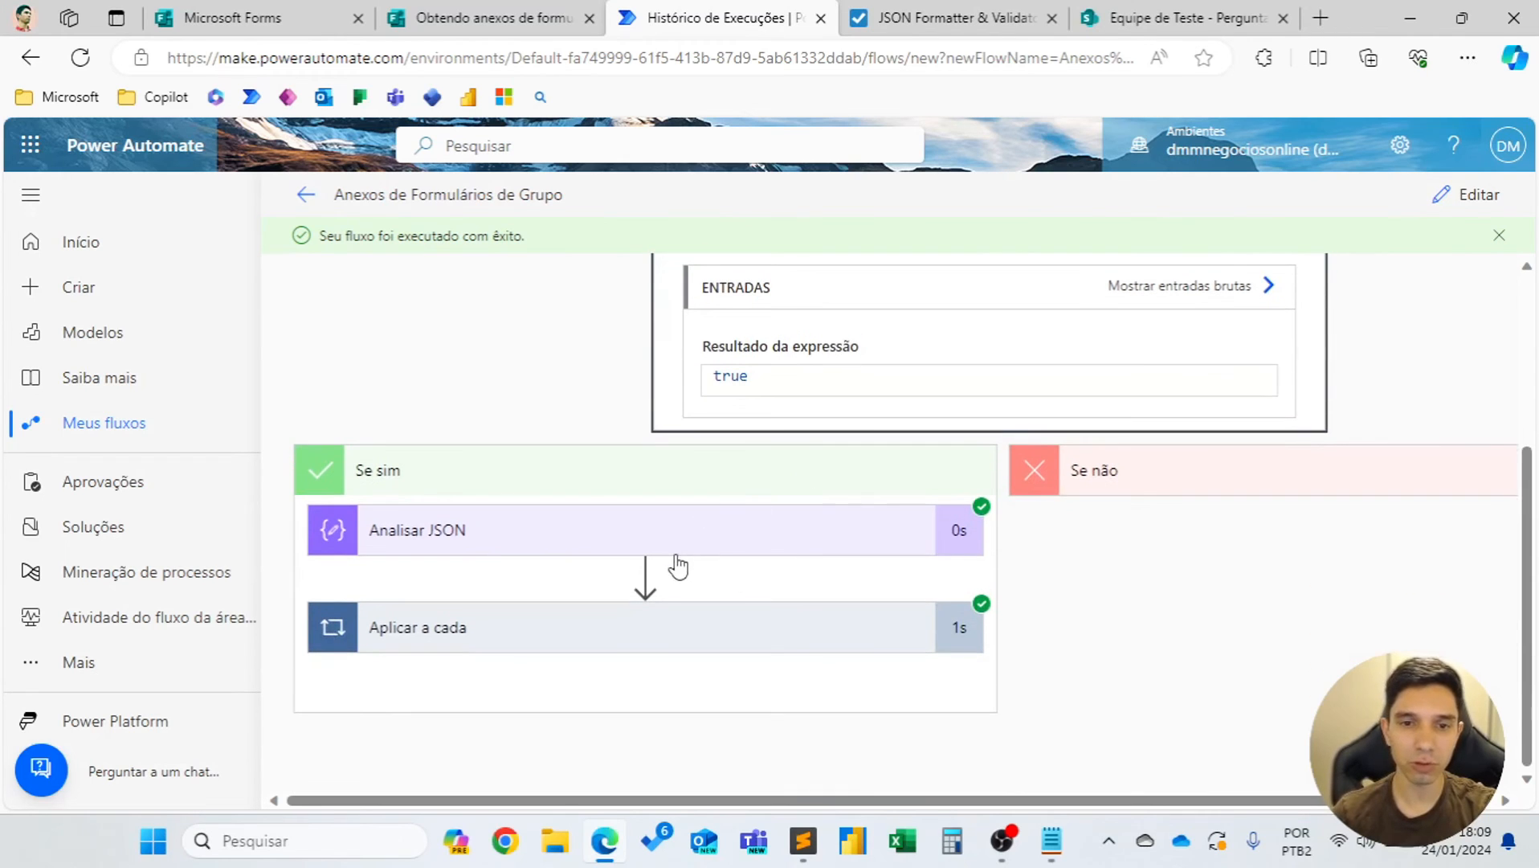
click(670, 633)
scroll(650, 602, down, 2)
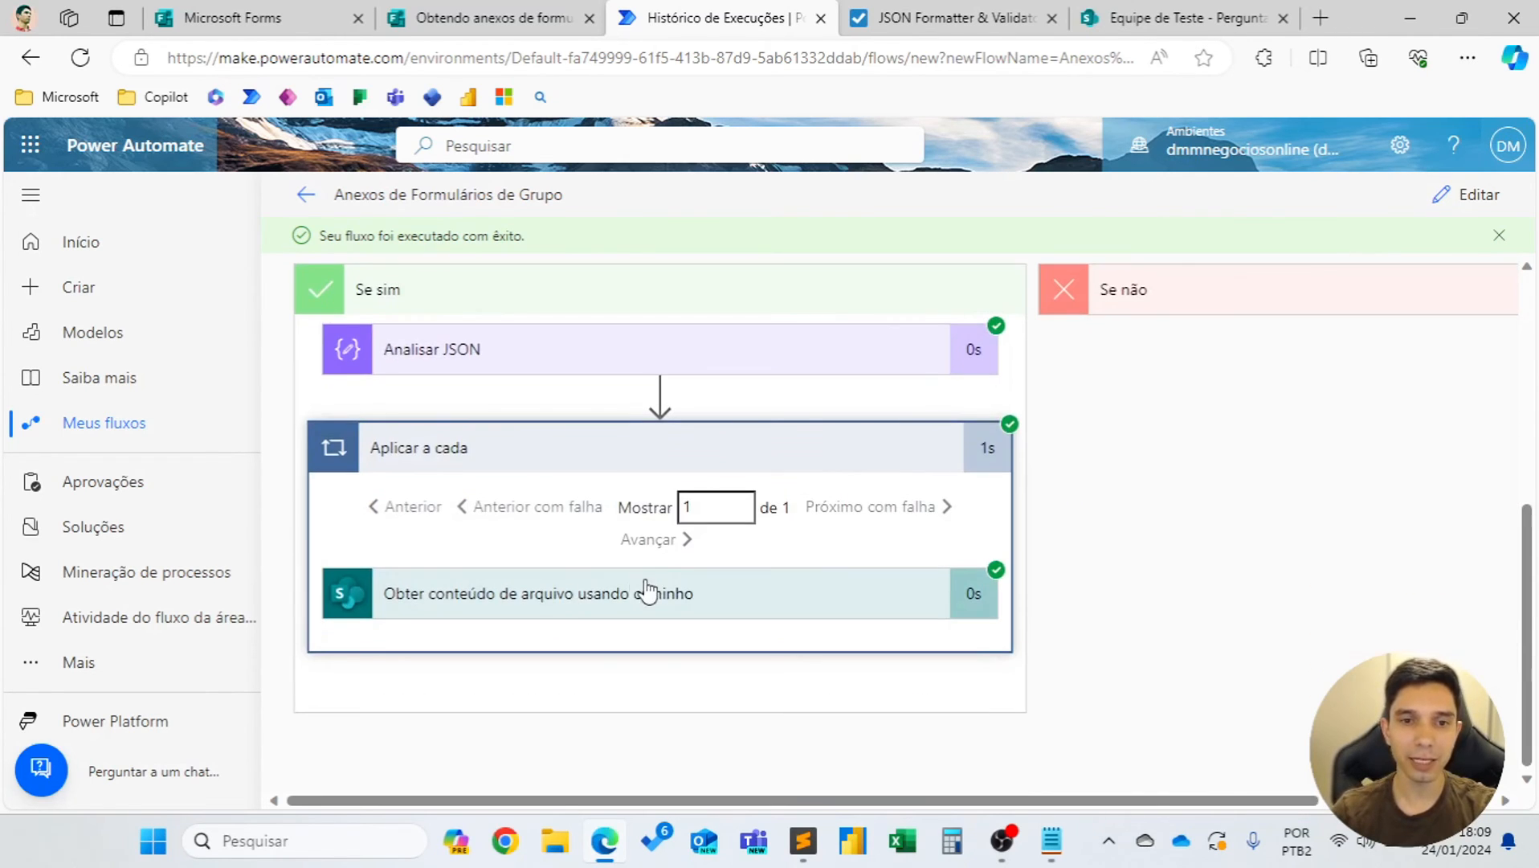
click(619, 619)
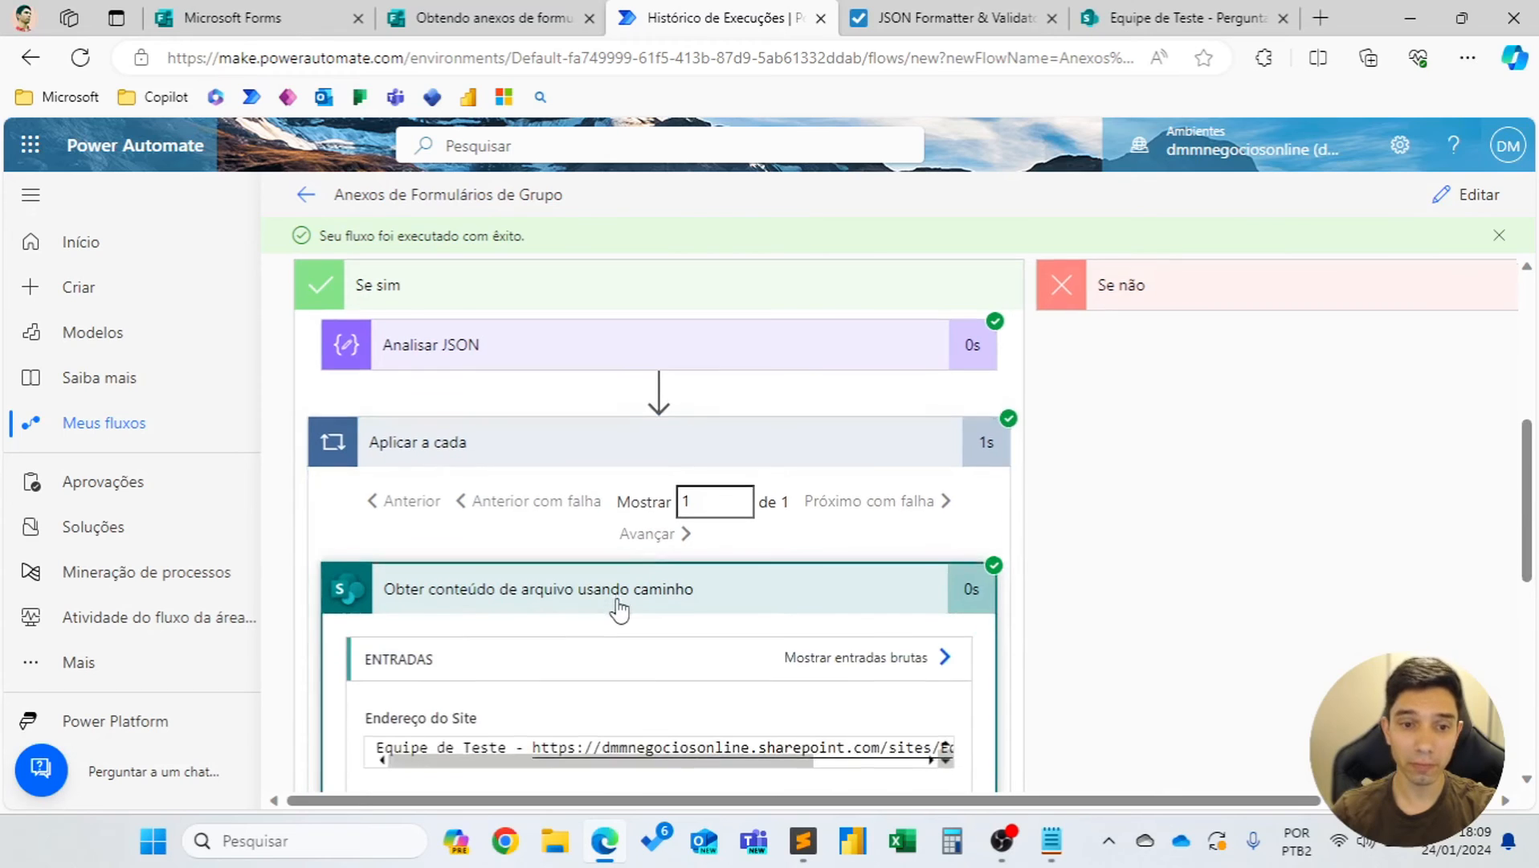
scroll(624, 595, down, 4)
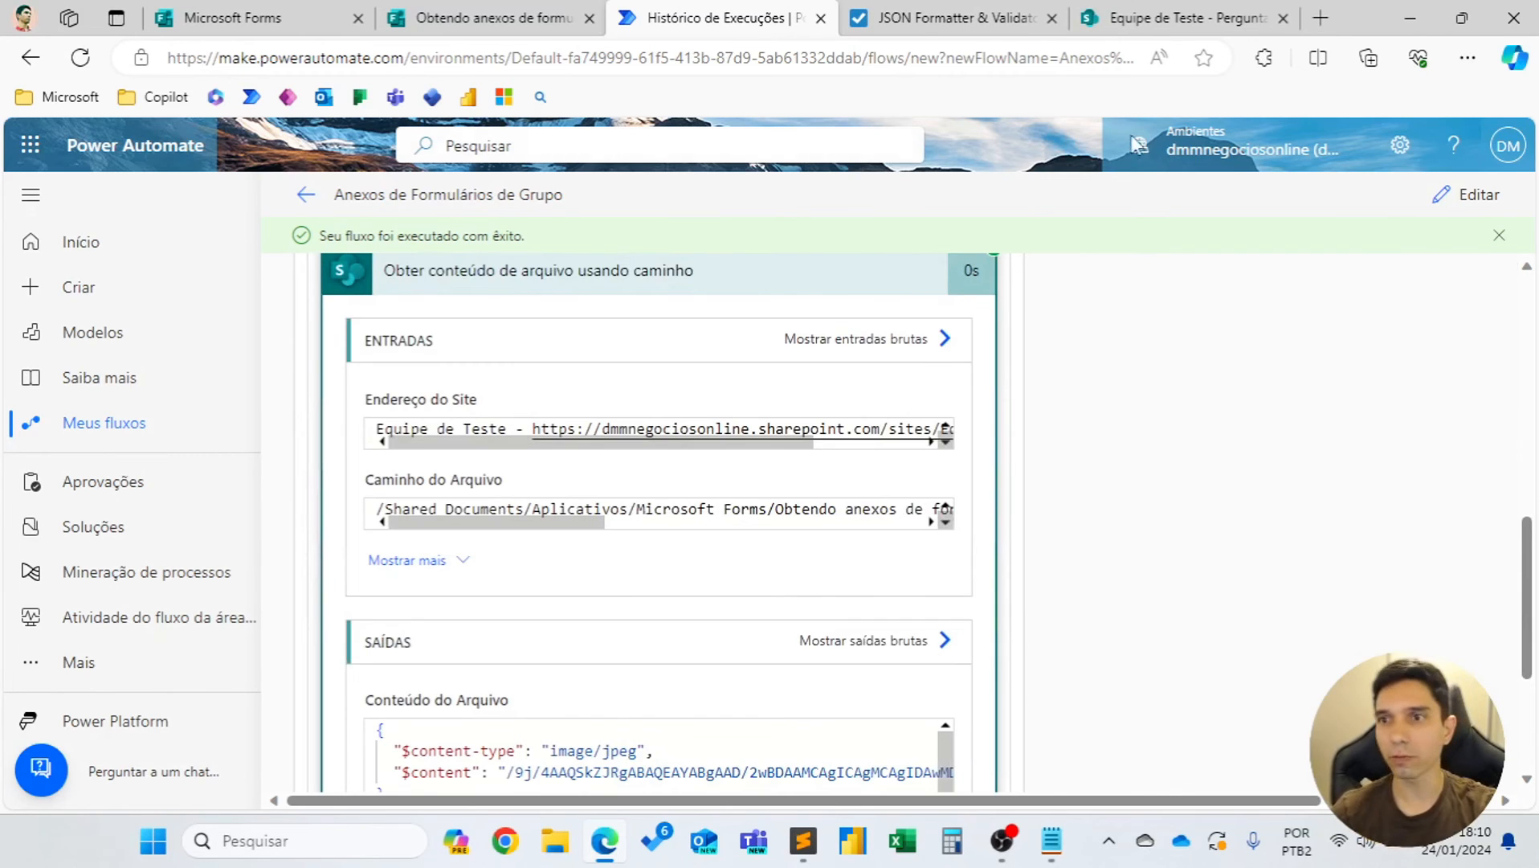
scroll(1391, 288, up, 4)
Return to editing the flow and collapse the Obter conteúdo de arquivo usando caminho action.
click(1464, 196)
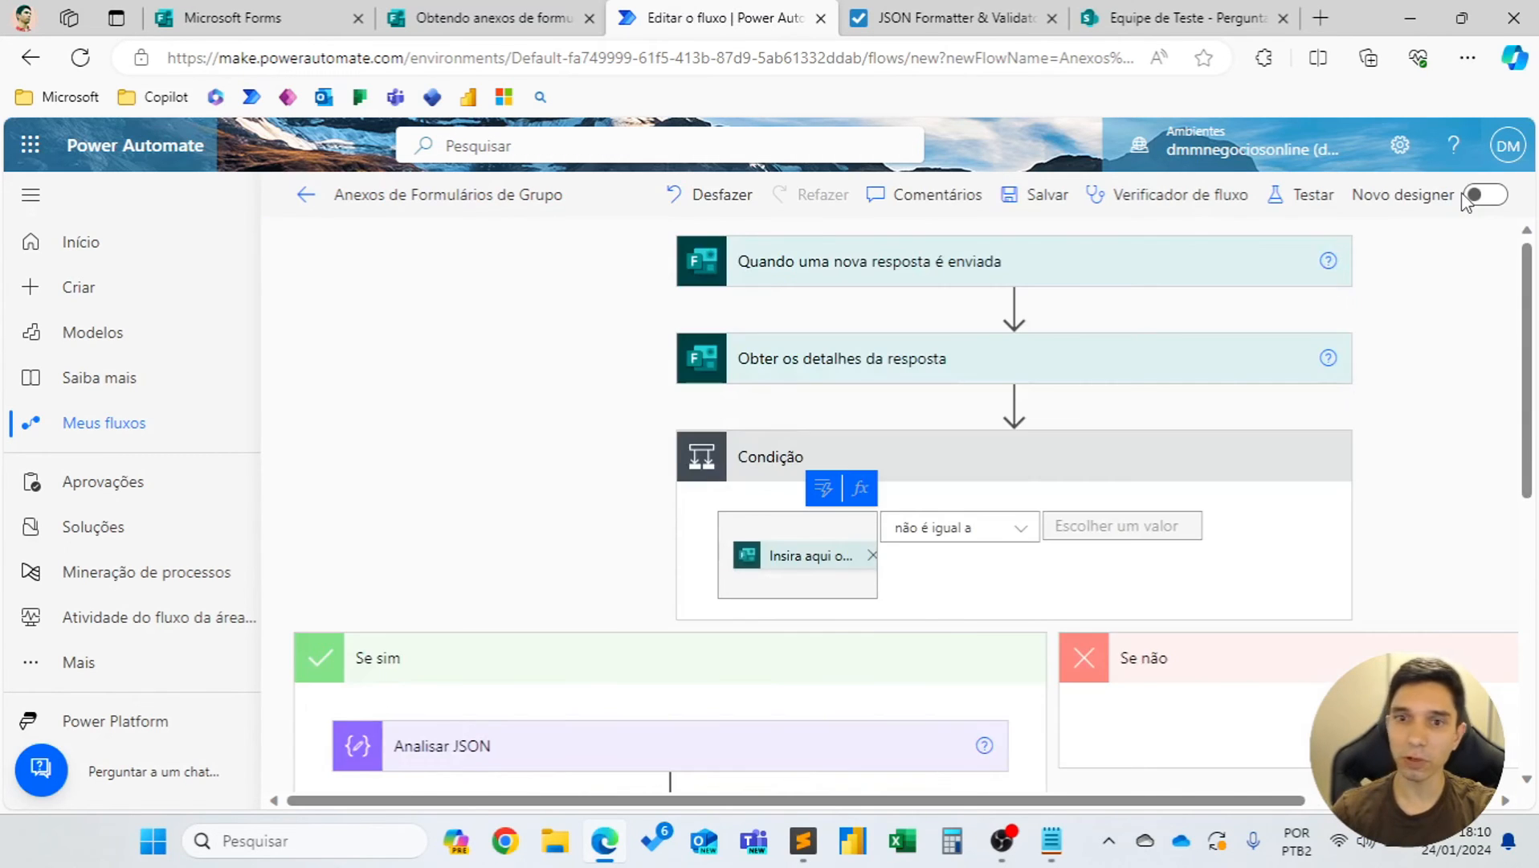
scroll(759, 453, down, 5)
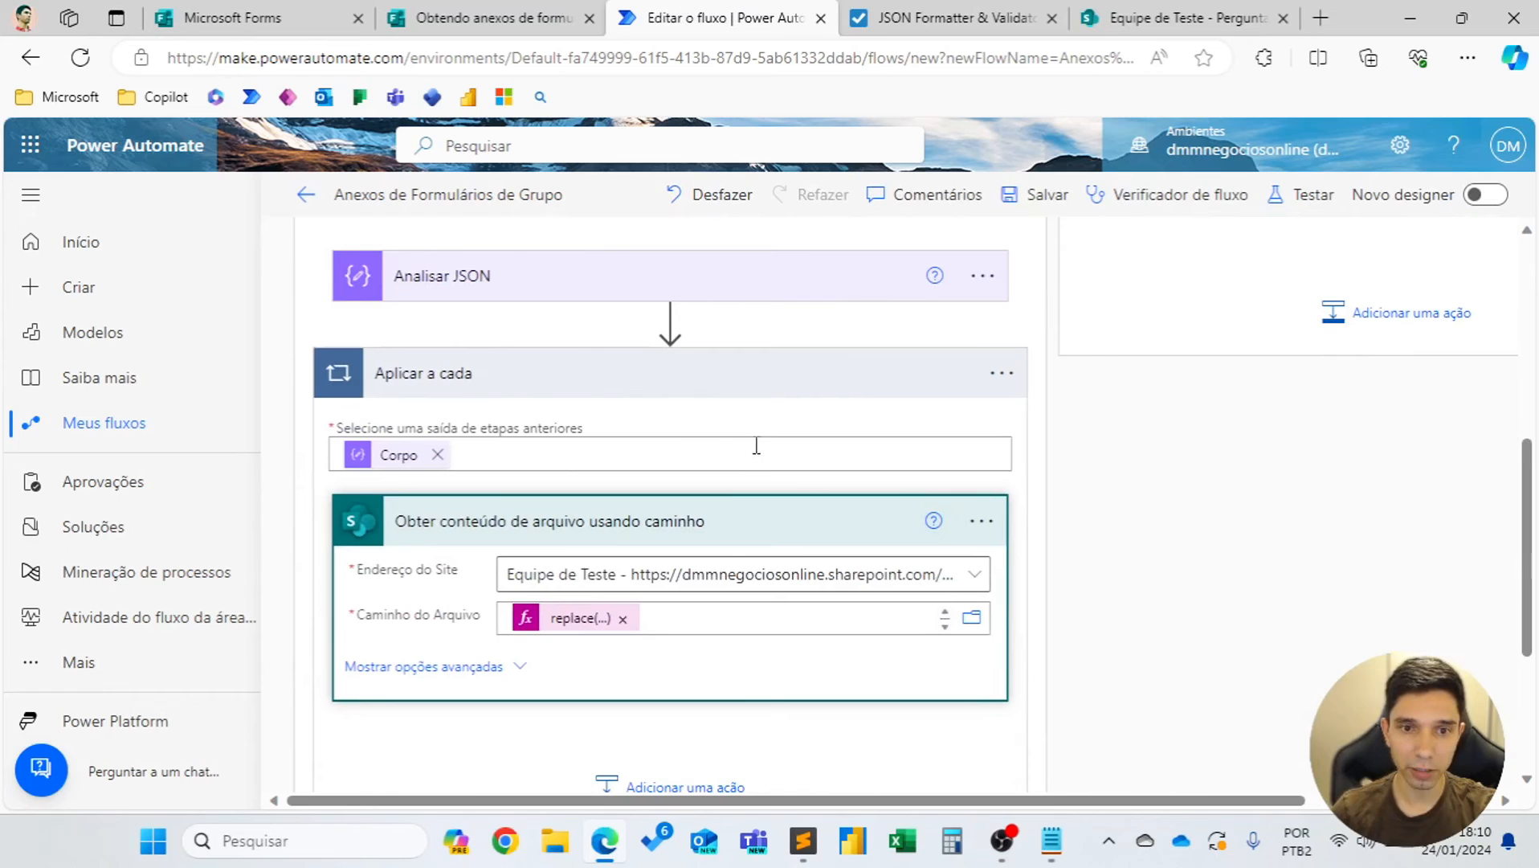
click(731, 521)
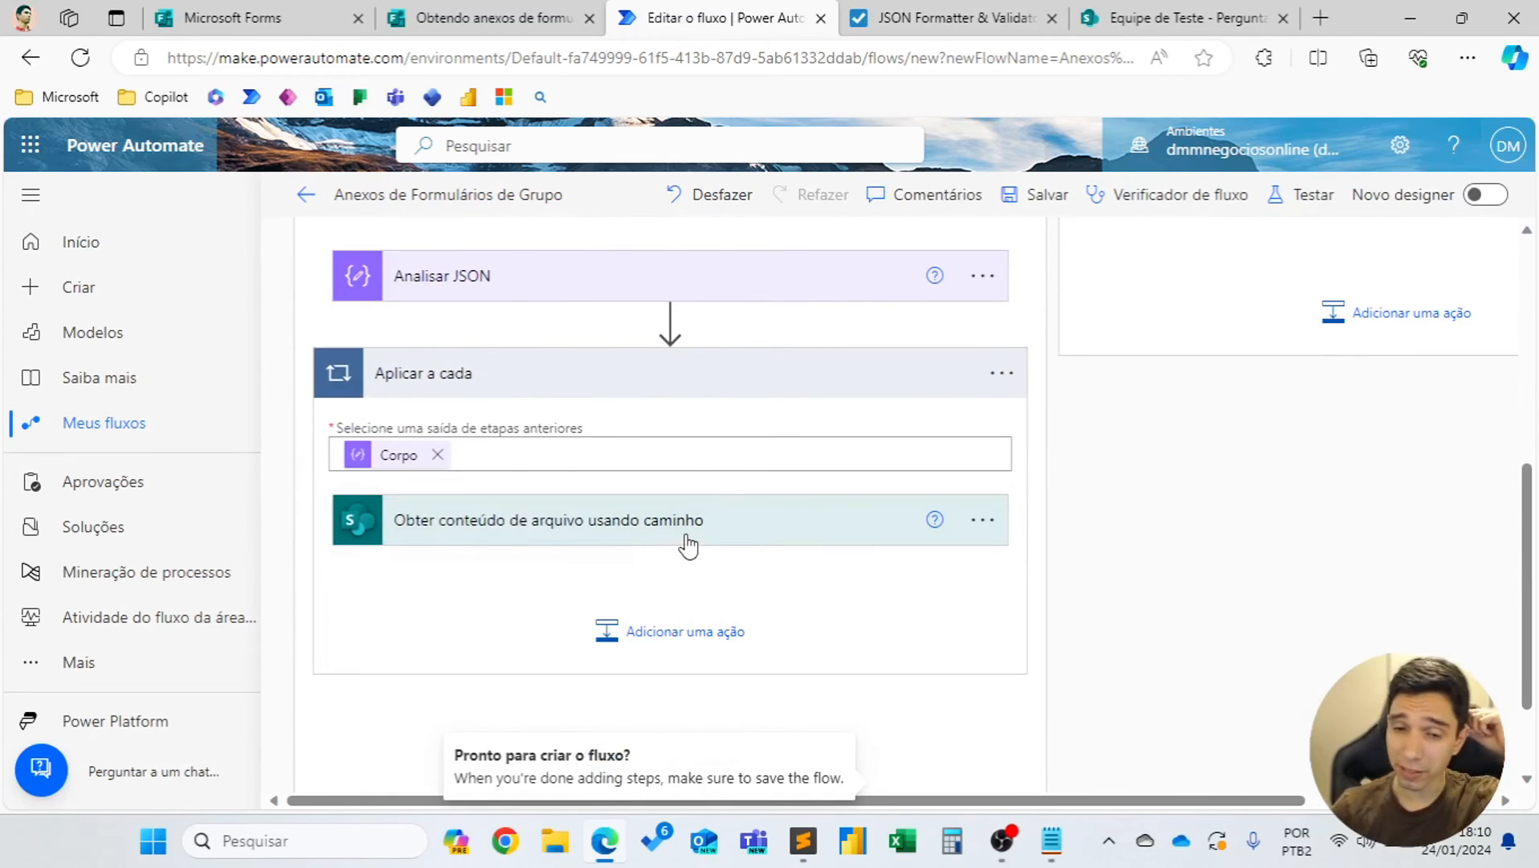
Add the OneDrive for Business action Criar arquivo after Obter conteúdo de arquivo usando caminho inside the loop, and open its Caminho da Pasta for entry.
click(635, 631)
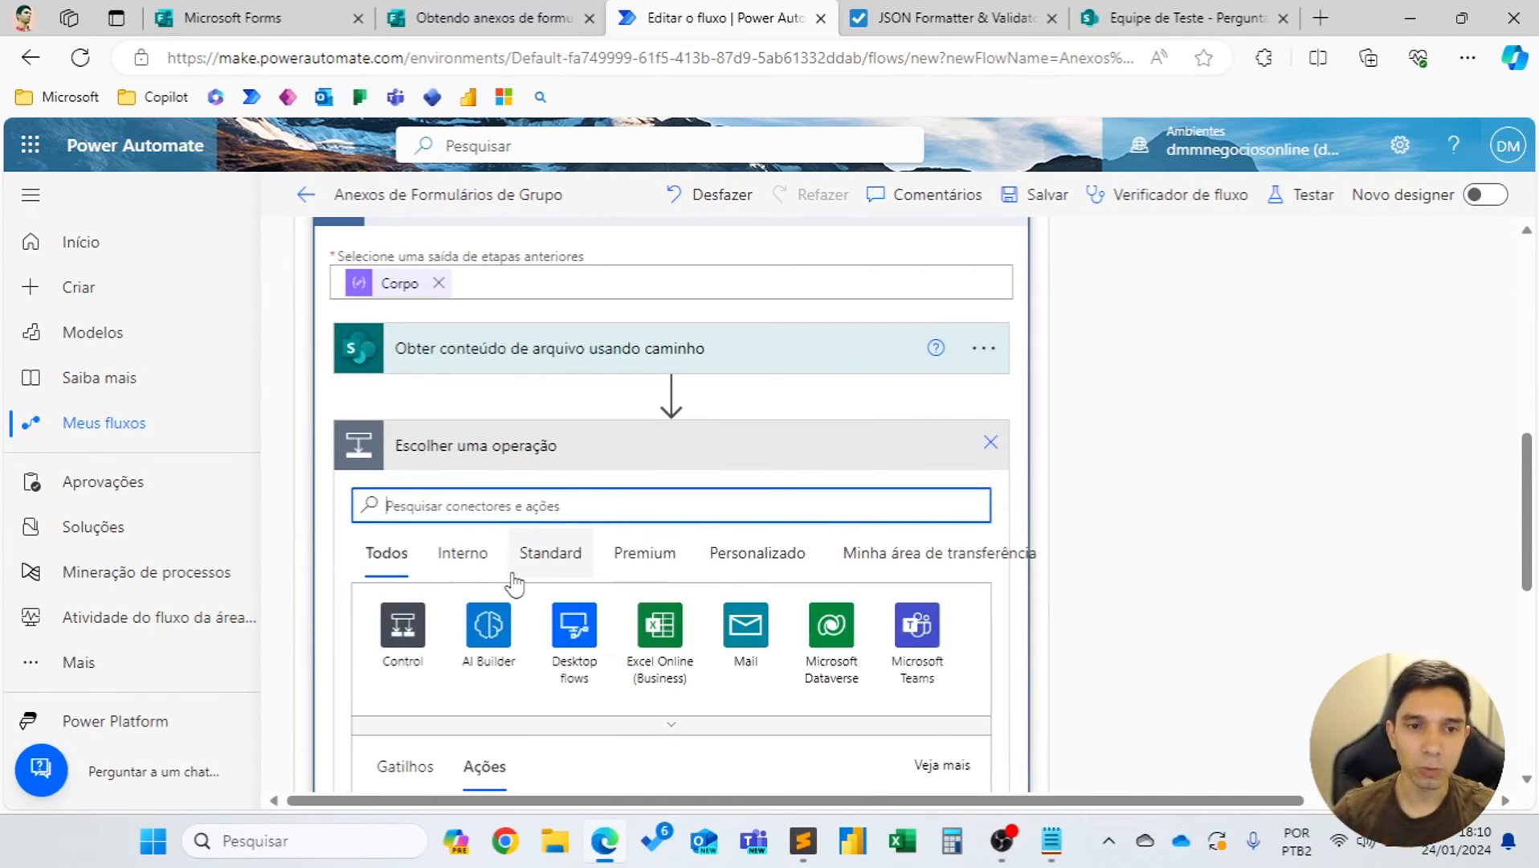
scroll(412, 442, up, 3)
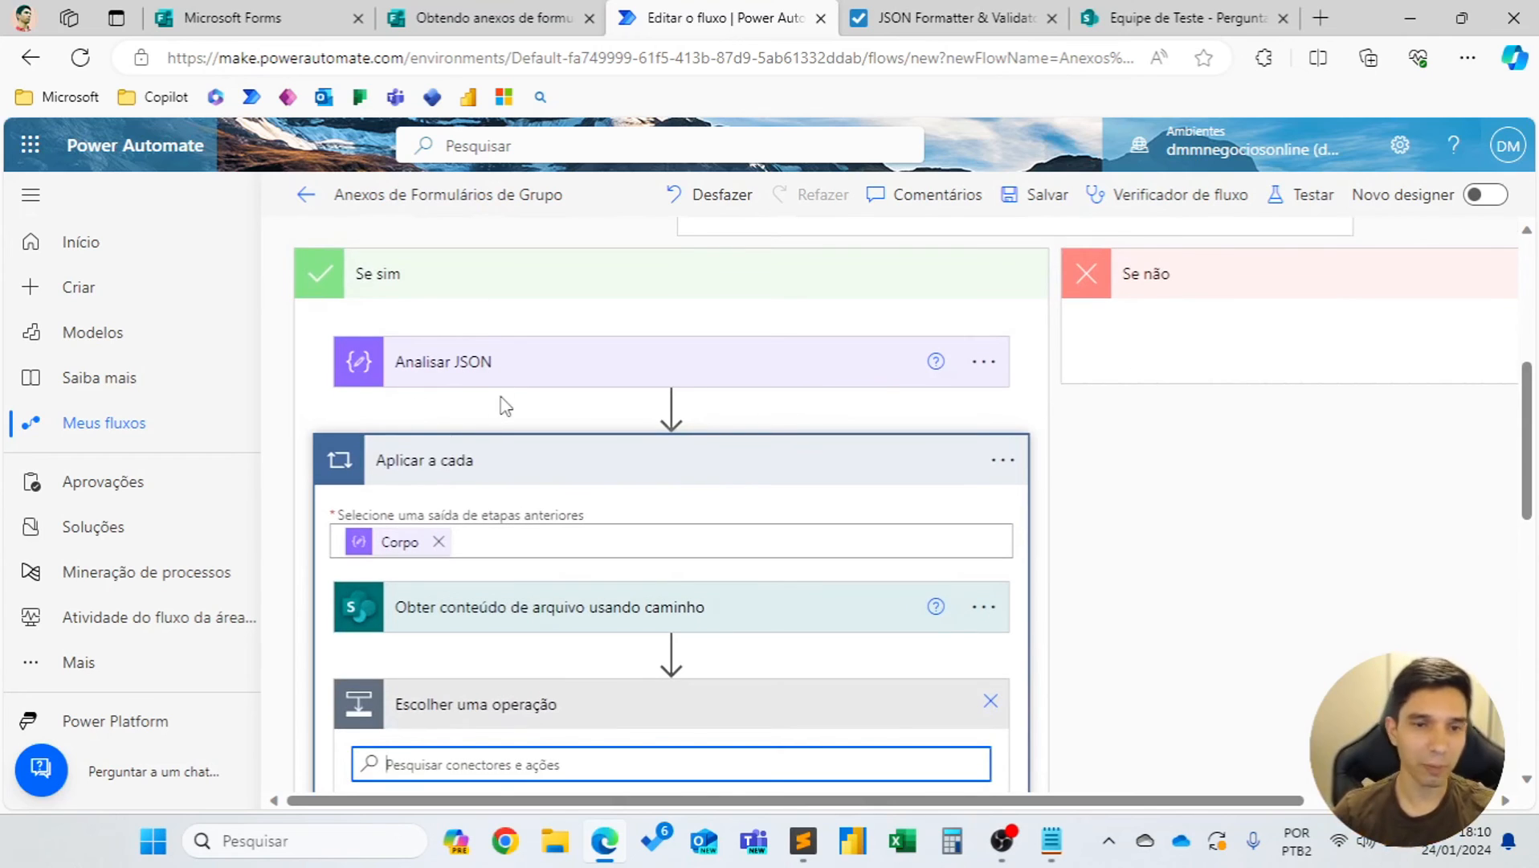
scroll(522, 426, down, 3)
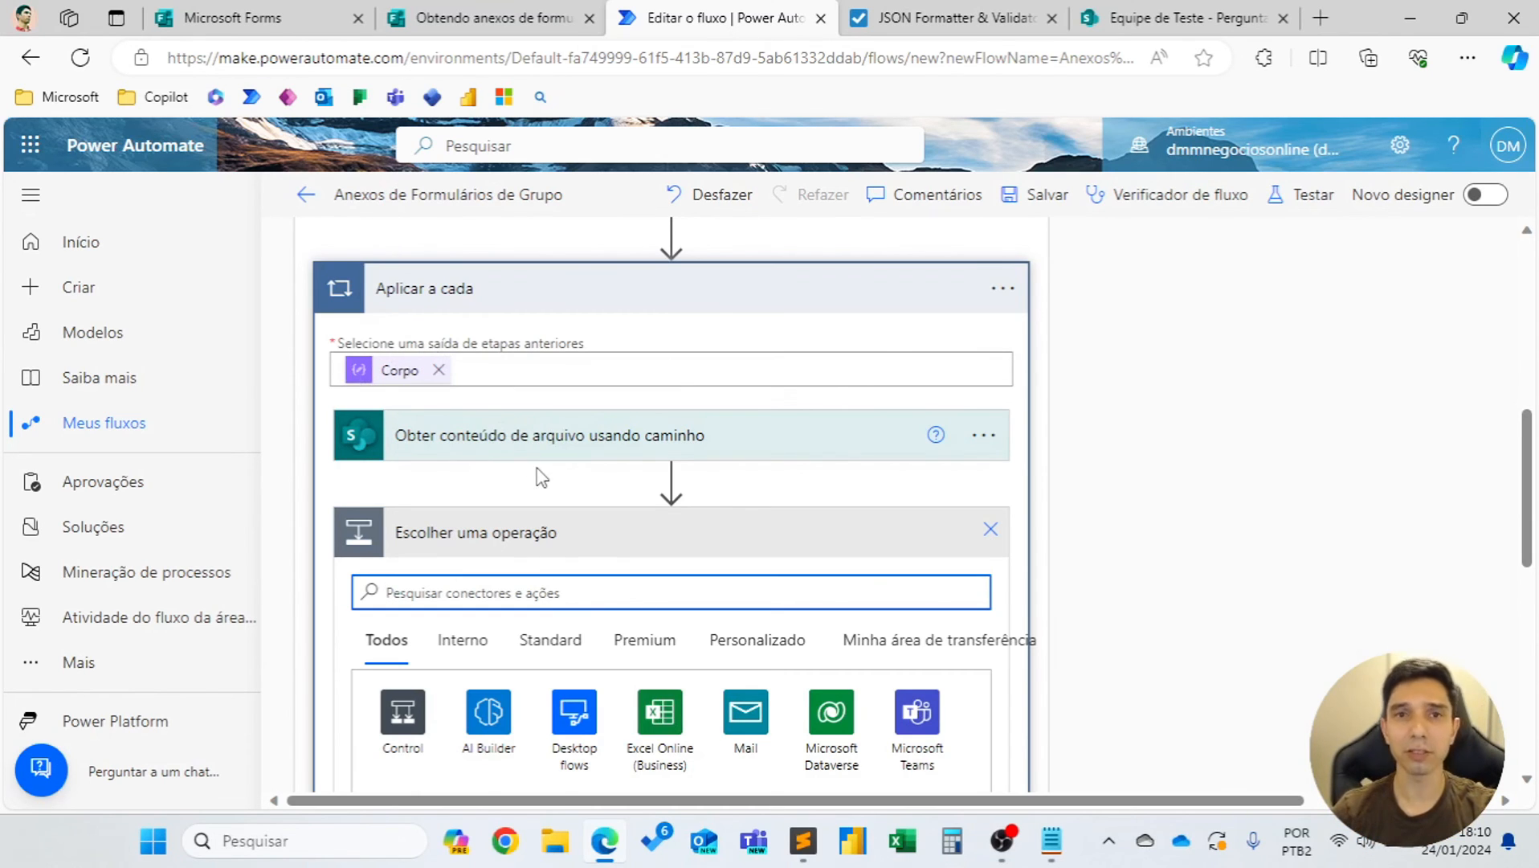
scroll(543, 483, down, 2)
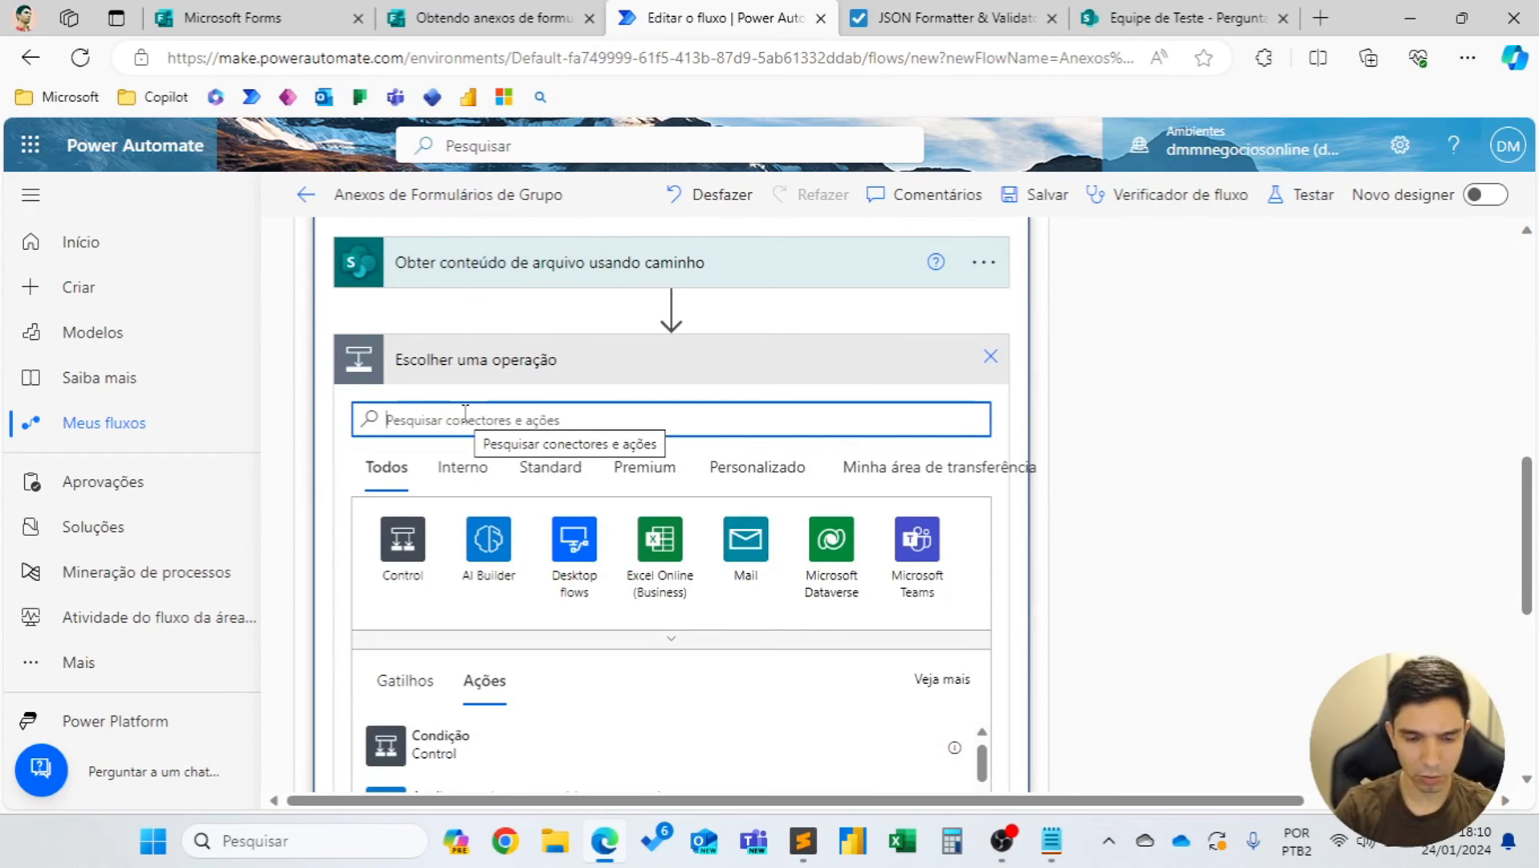
text(onedrive)
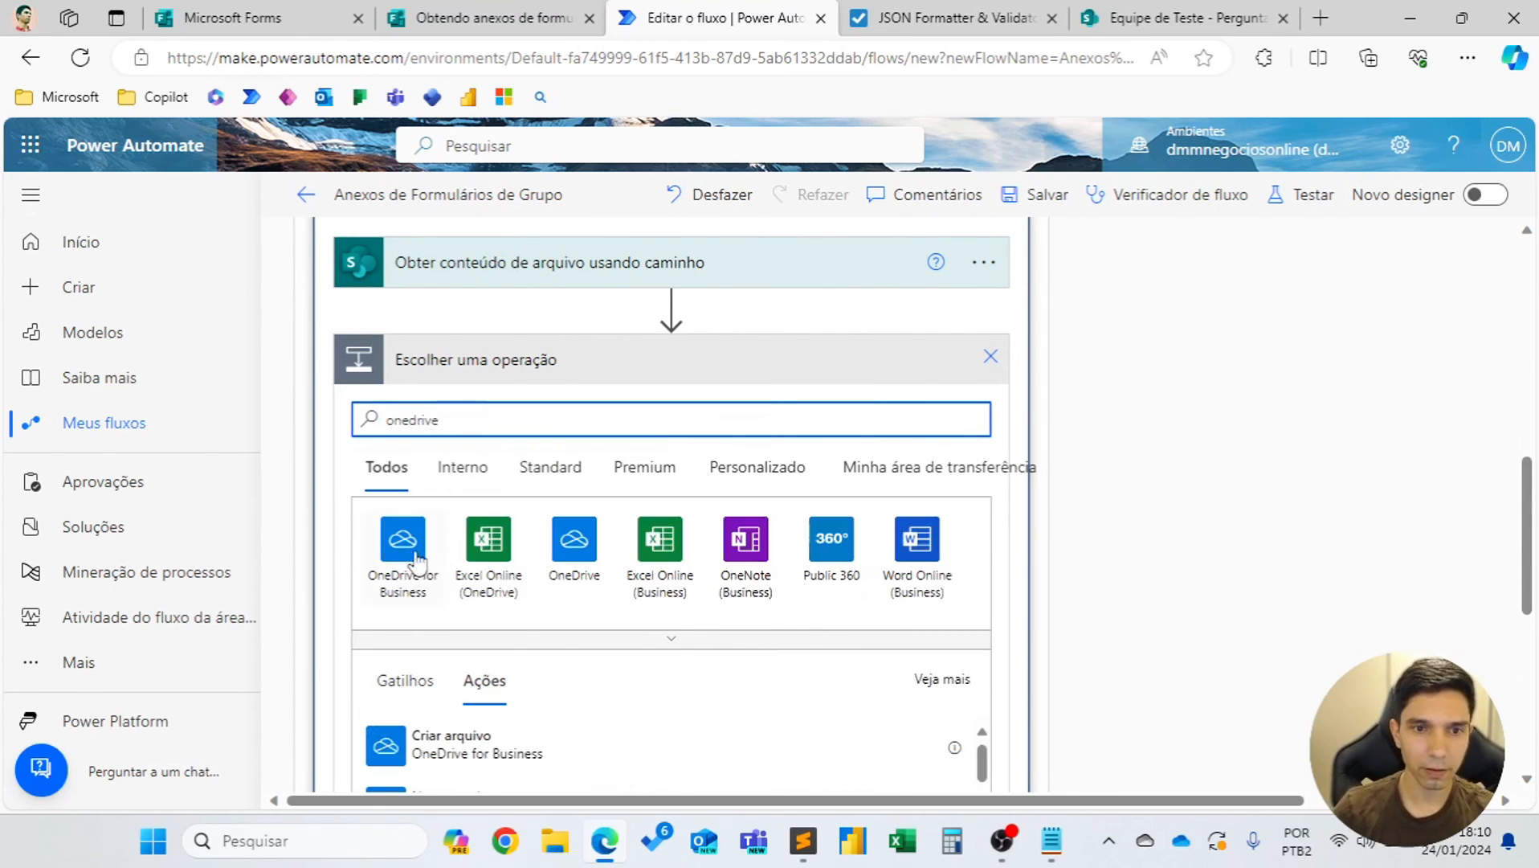
click(415, 552)
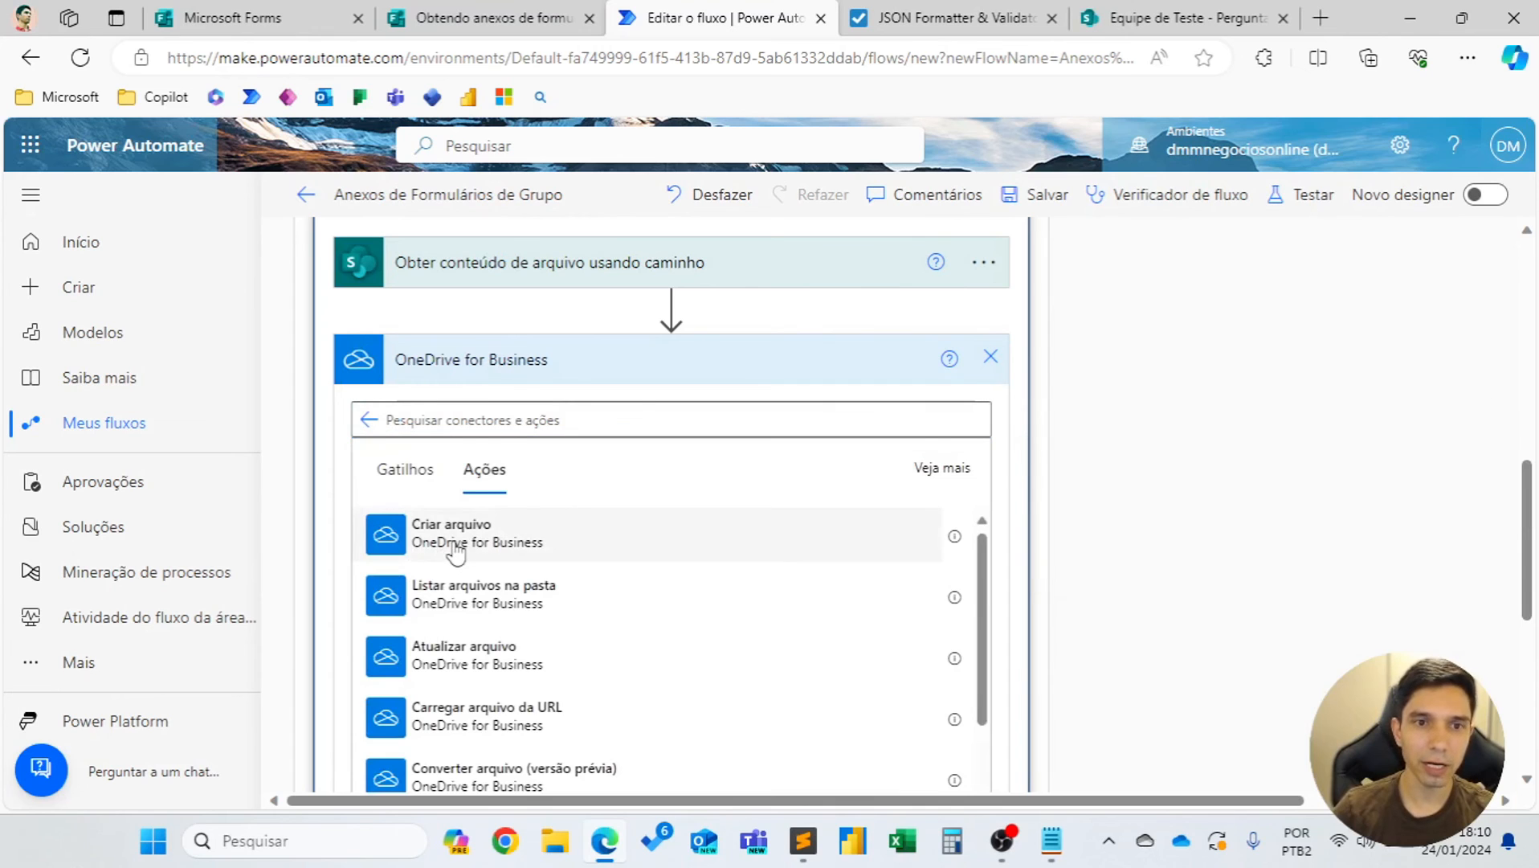
click(456, 553)
click(813, 411)
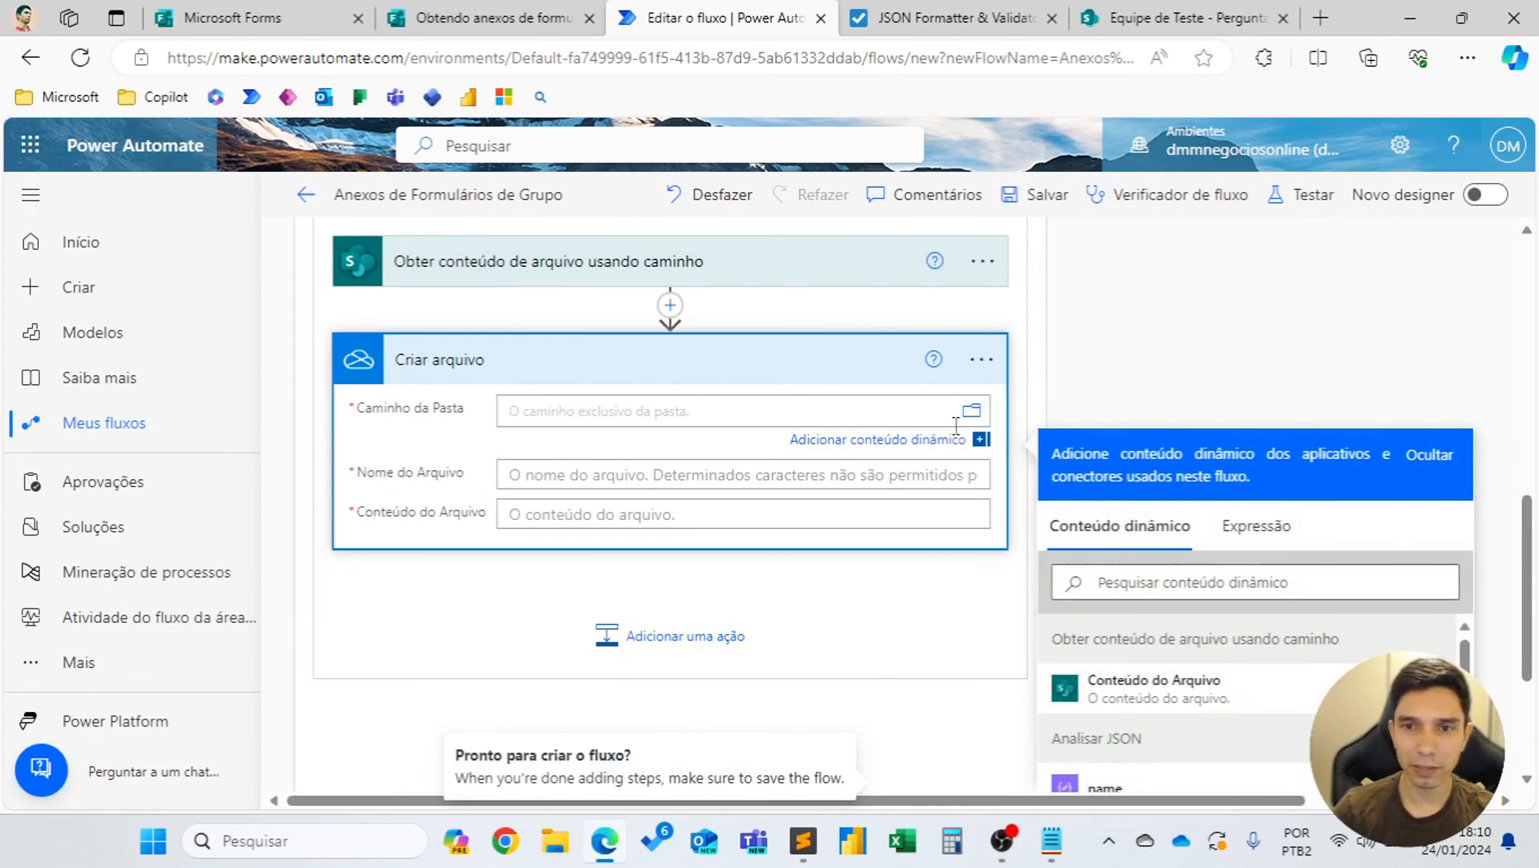
Fill in Criar arquivo with the root folder / as path, name from Analisar JSON as file name, and Conteúdo do Arquivo as file content.
click(974, 424)
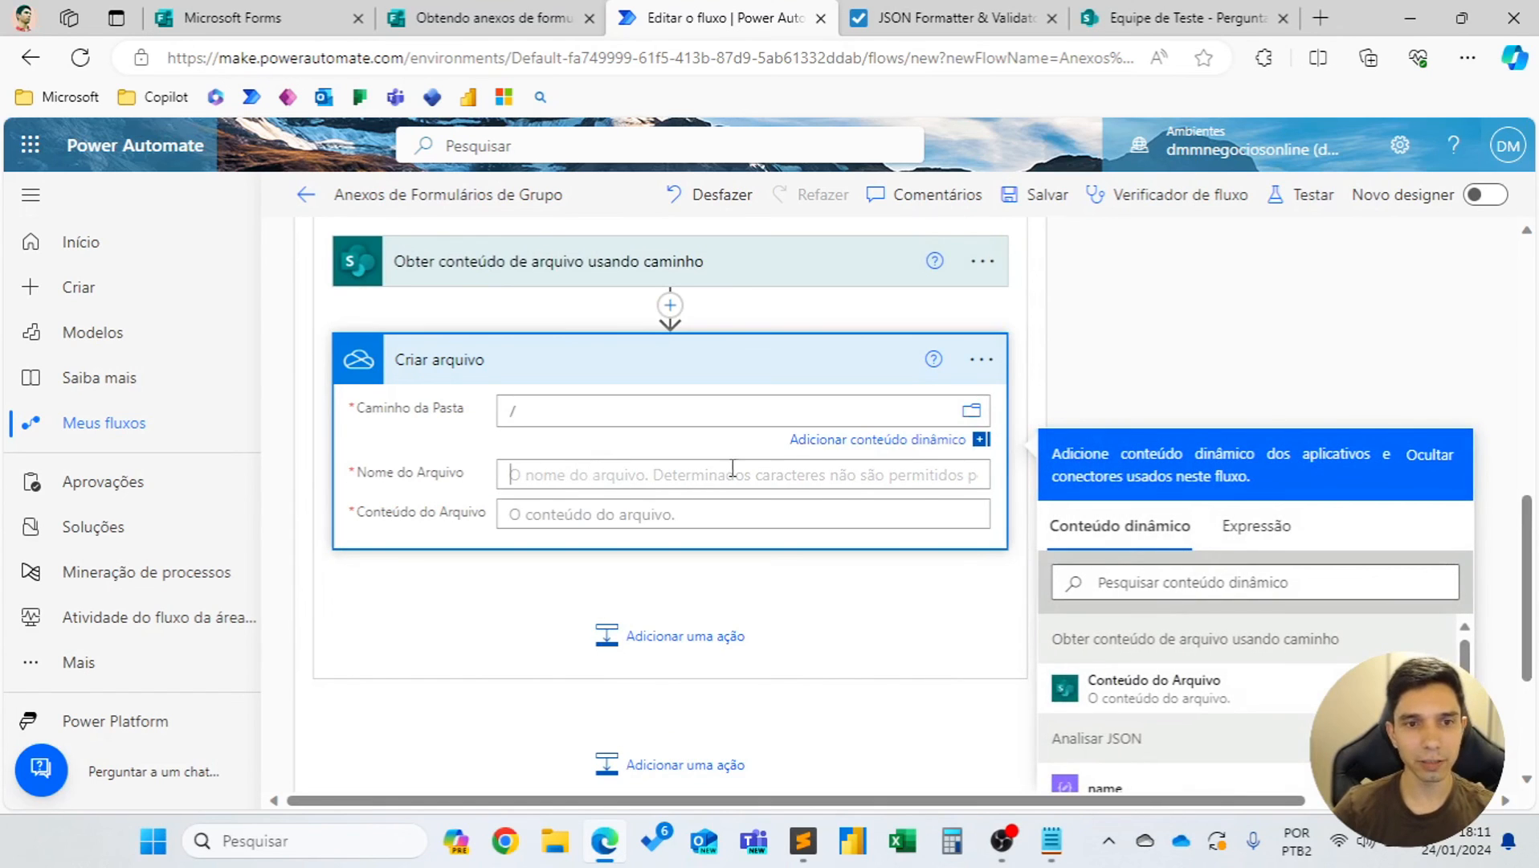
click(936, 437)
scroll(650, 631, down, 2)
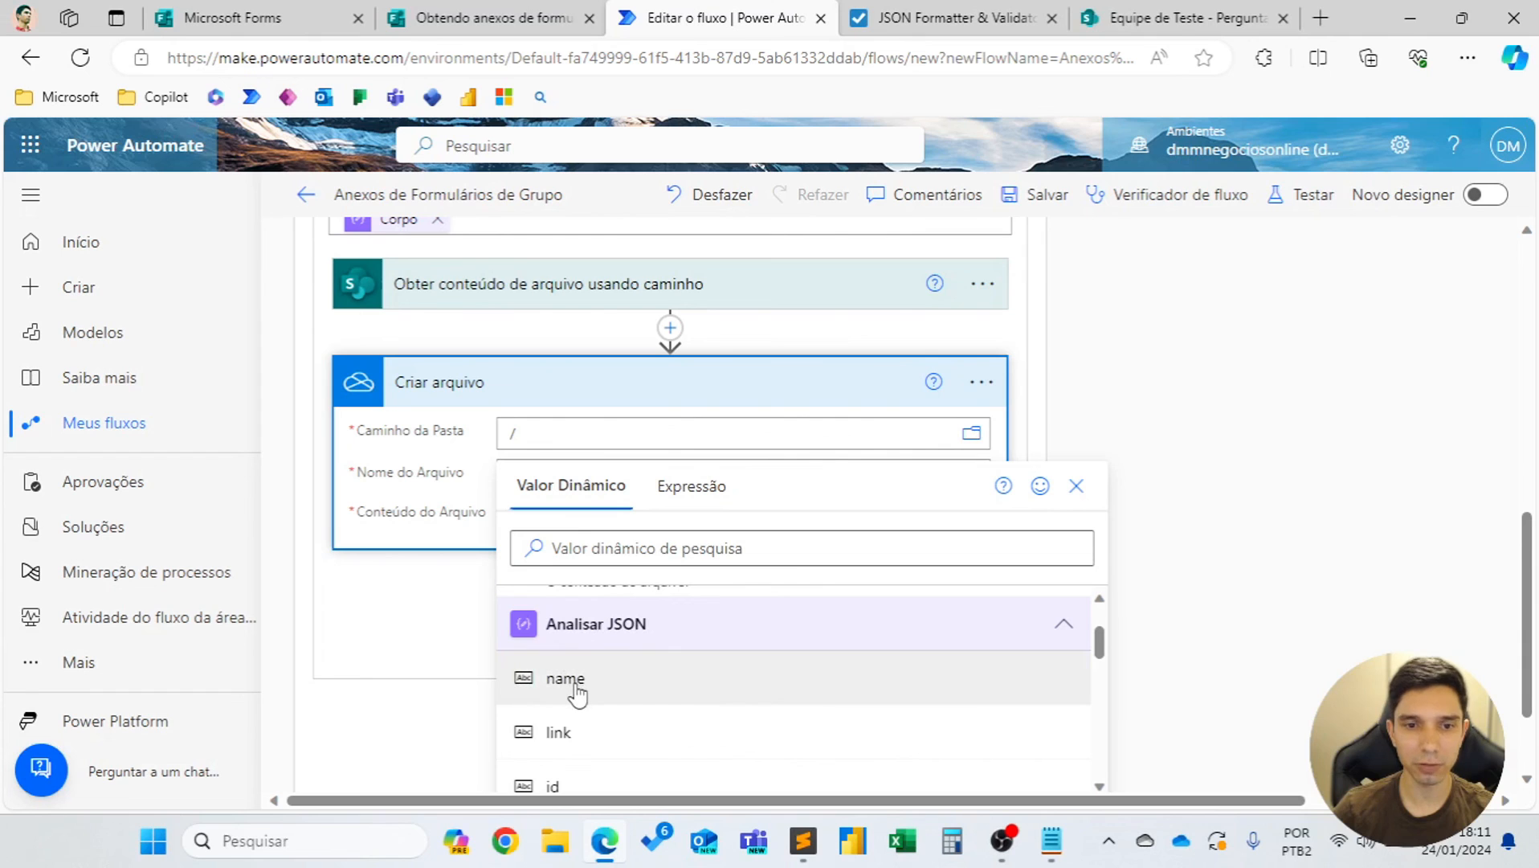
click(566, 679)
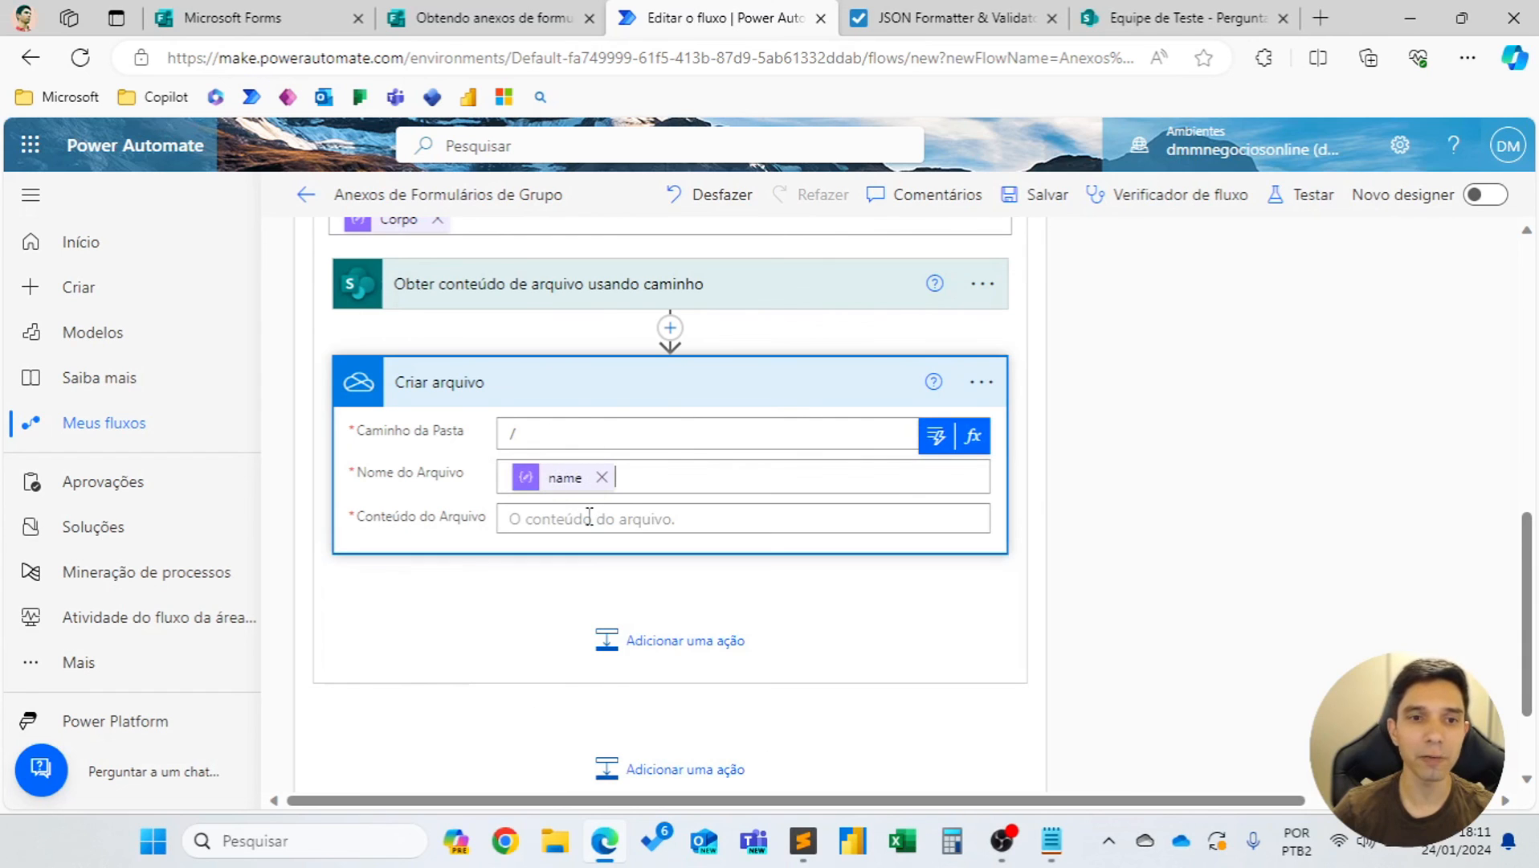
click(936, 518)
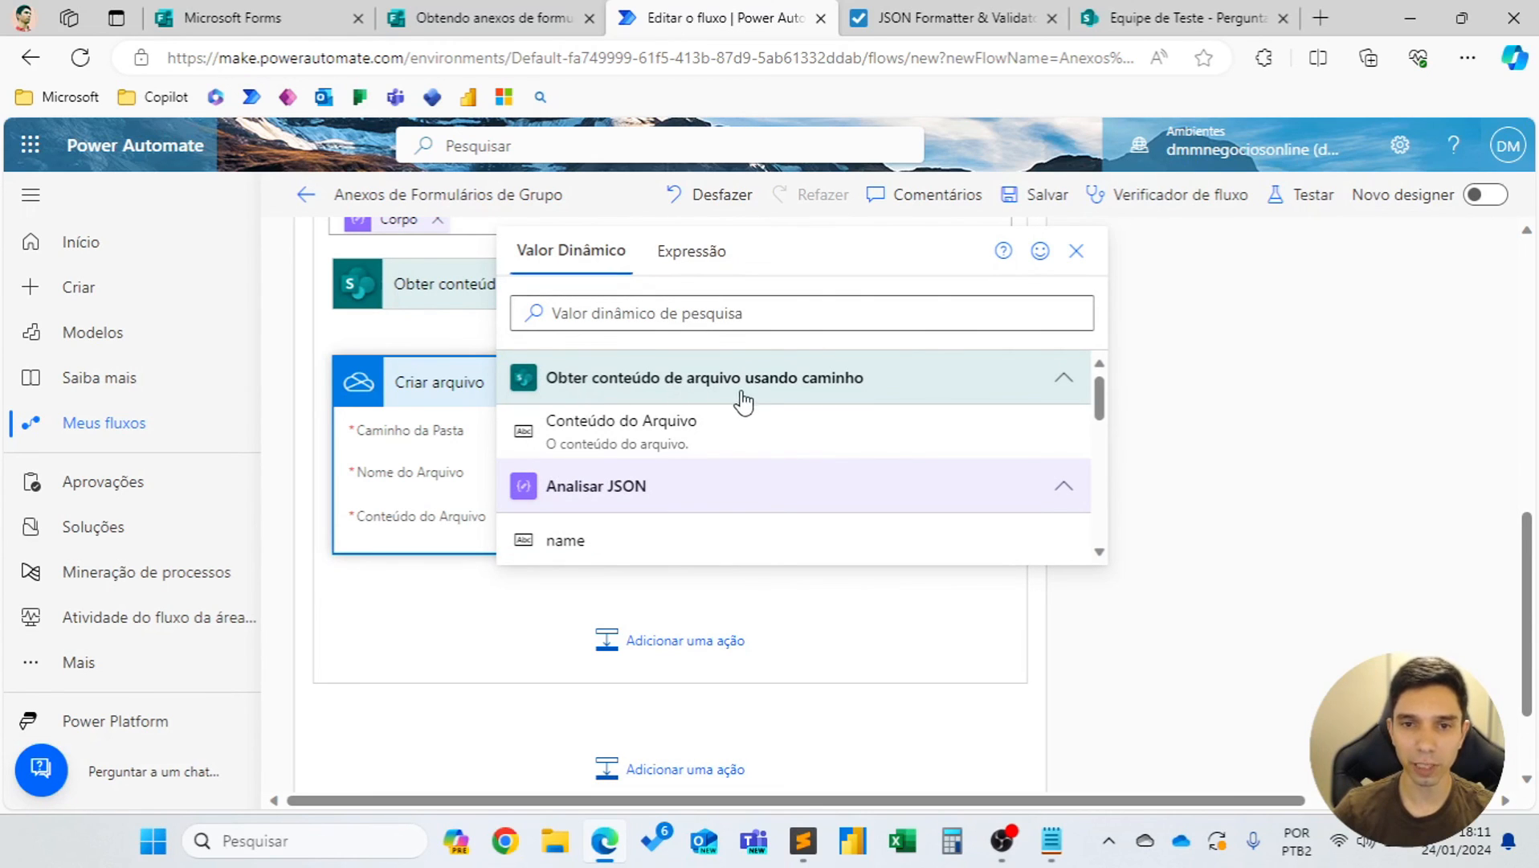
click(784, 426)
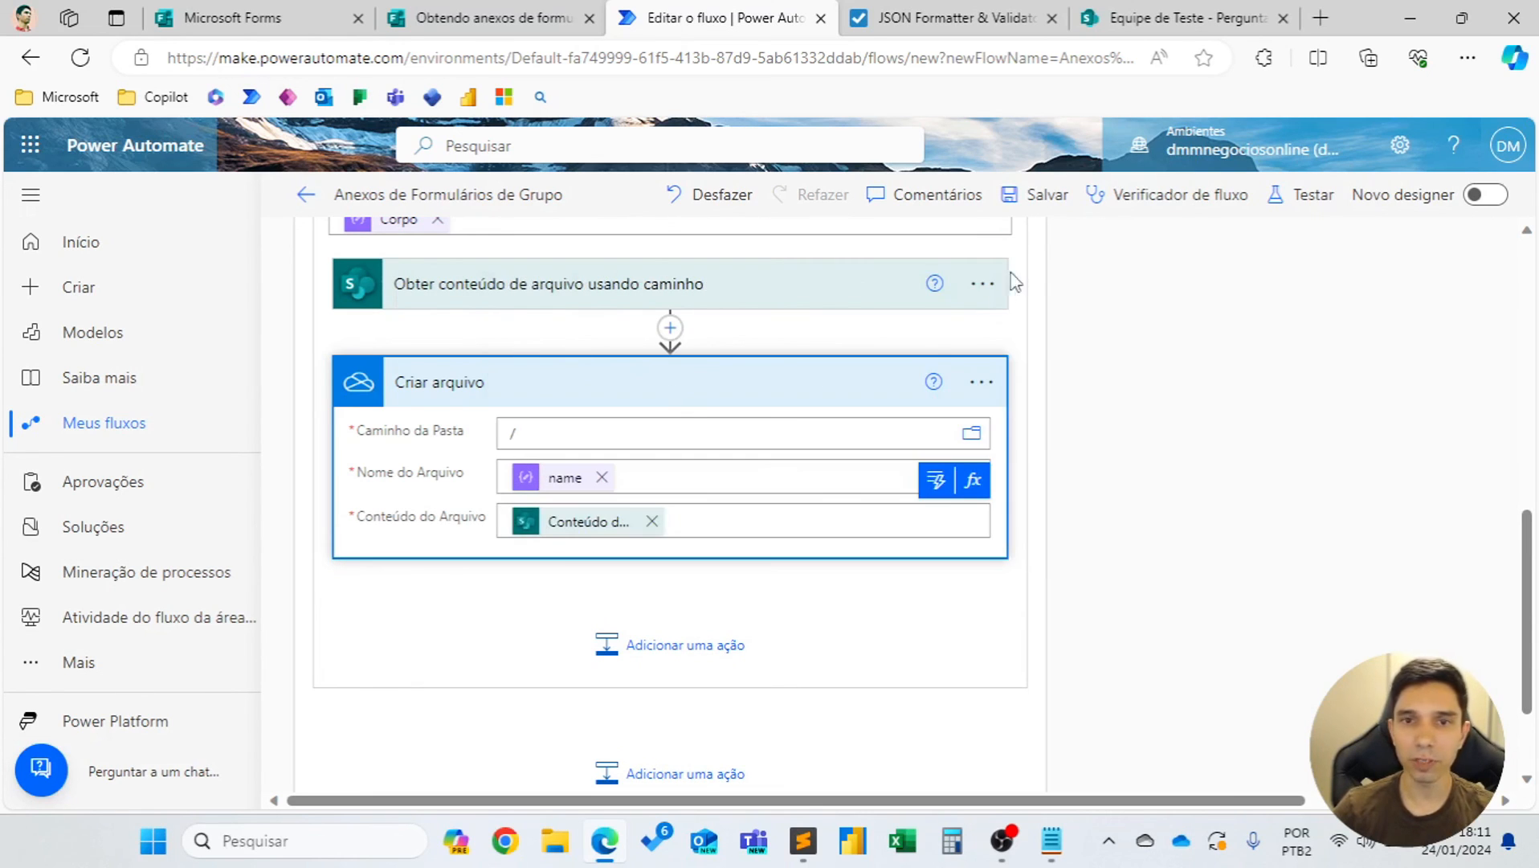
Save the flow and test it automatically with the recently used trigger from the latest Testar Êxito run.
click(1044, 203)
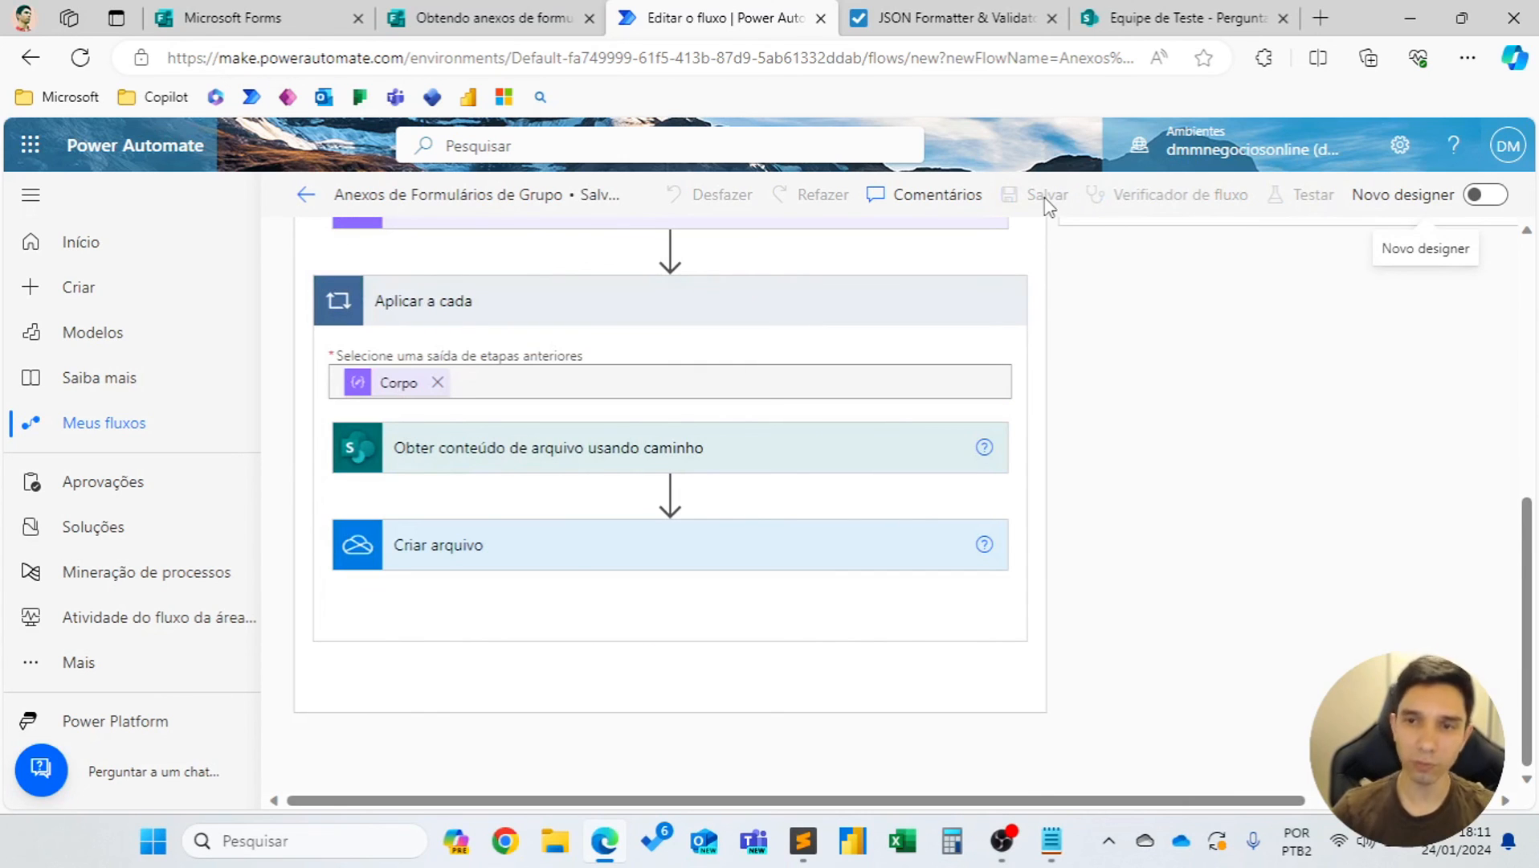
click(1306, 196)
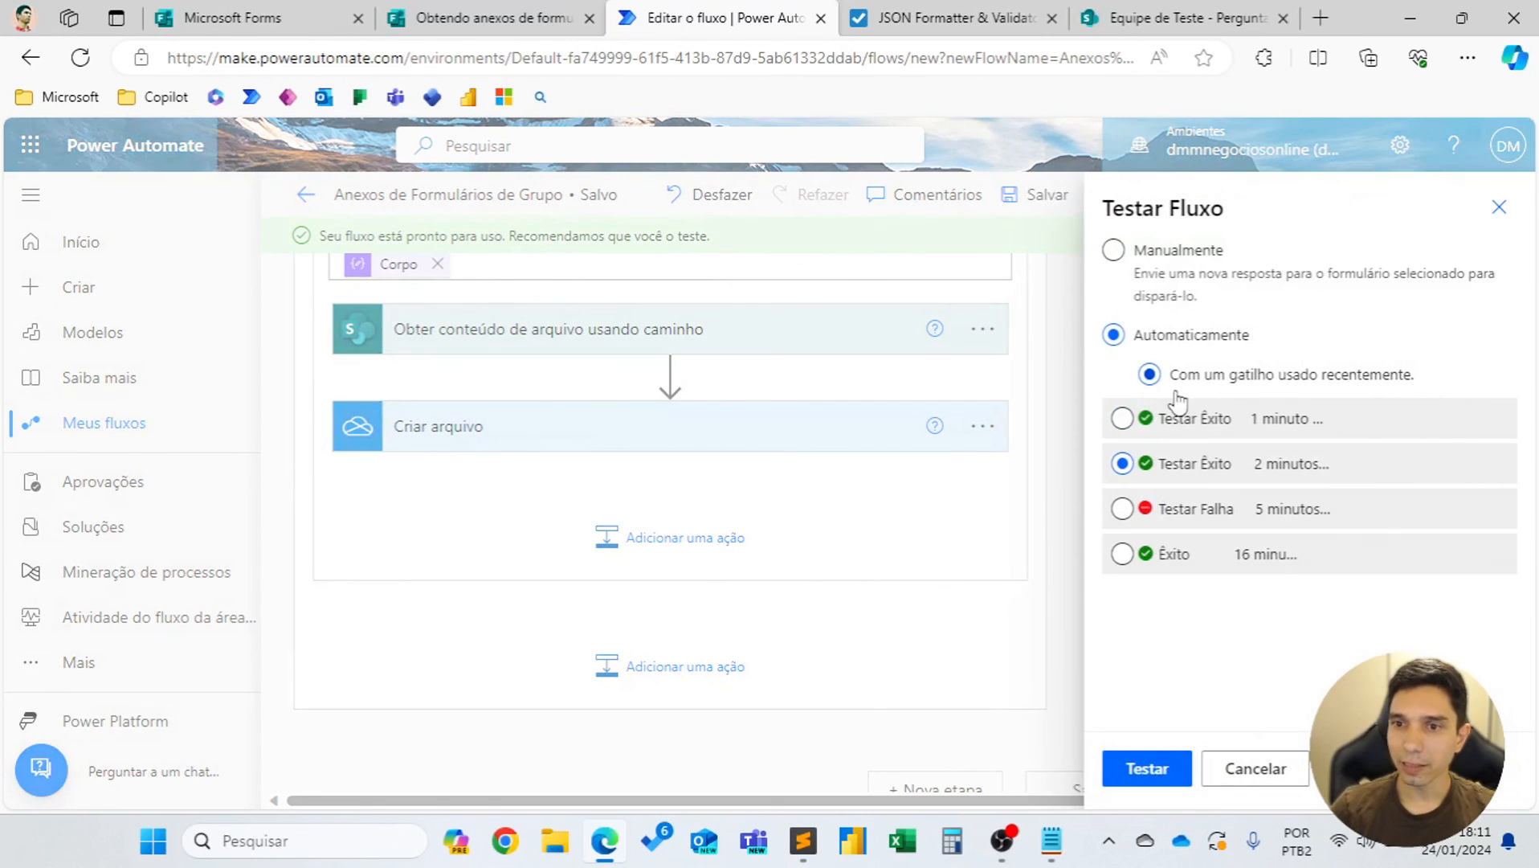
click(1174, 423)
click(1157, 770)
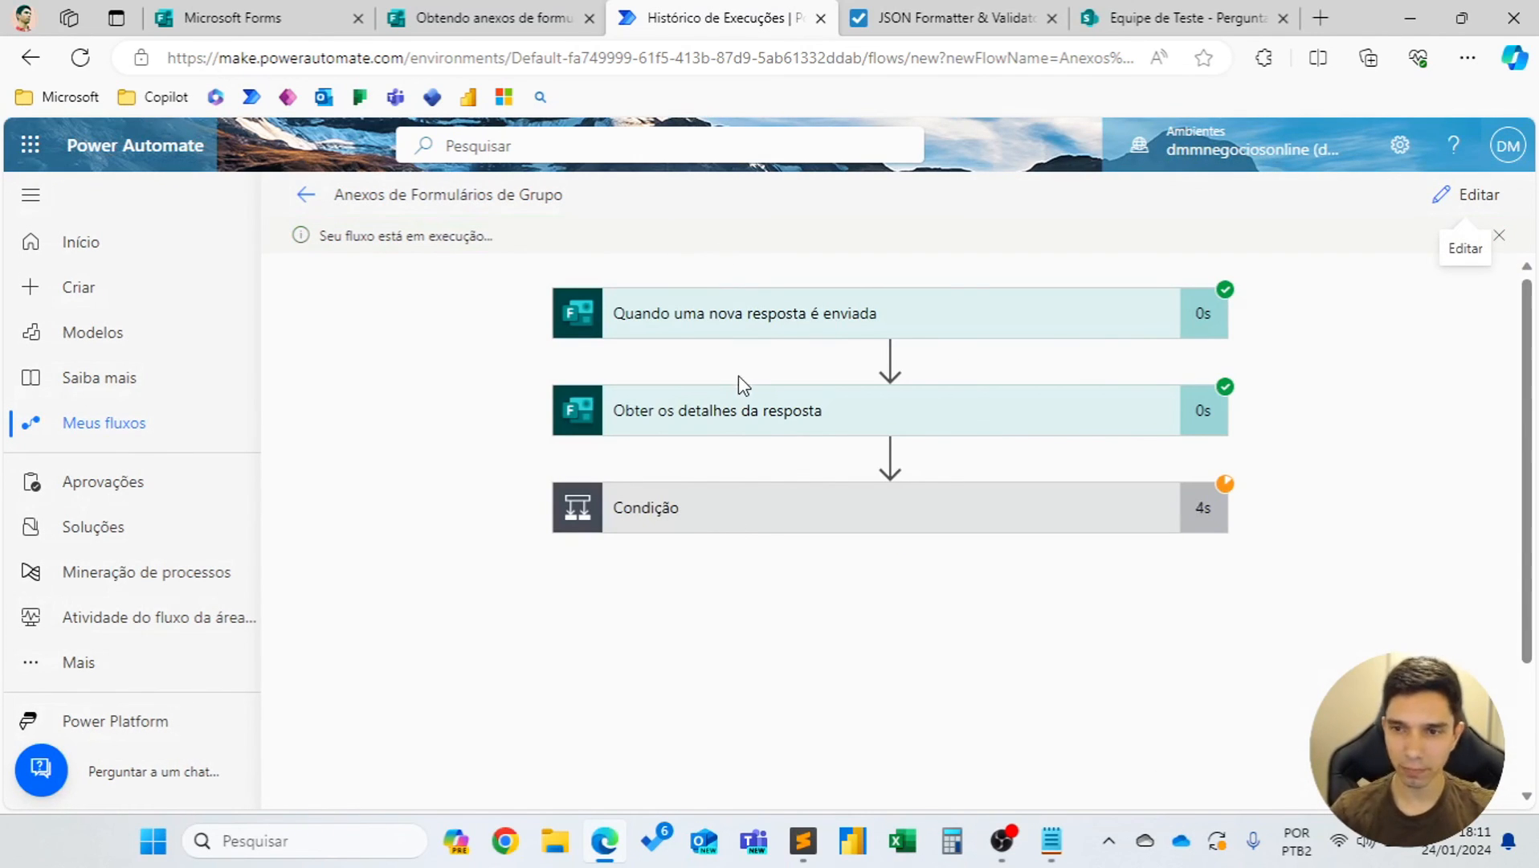
Inspect the run's Condição and the WhatsApp image in OneDrive's Meus arquivos, and return to the run in Power Automate.
click(721, 527)
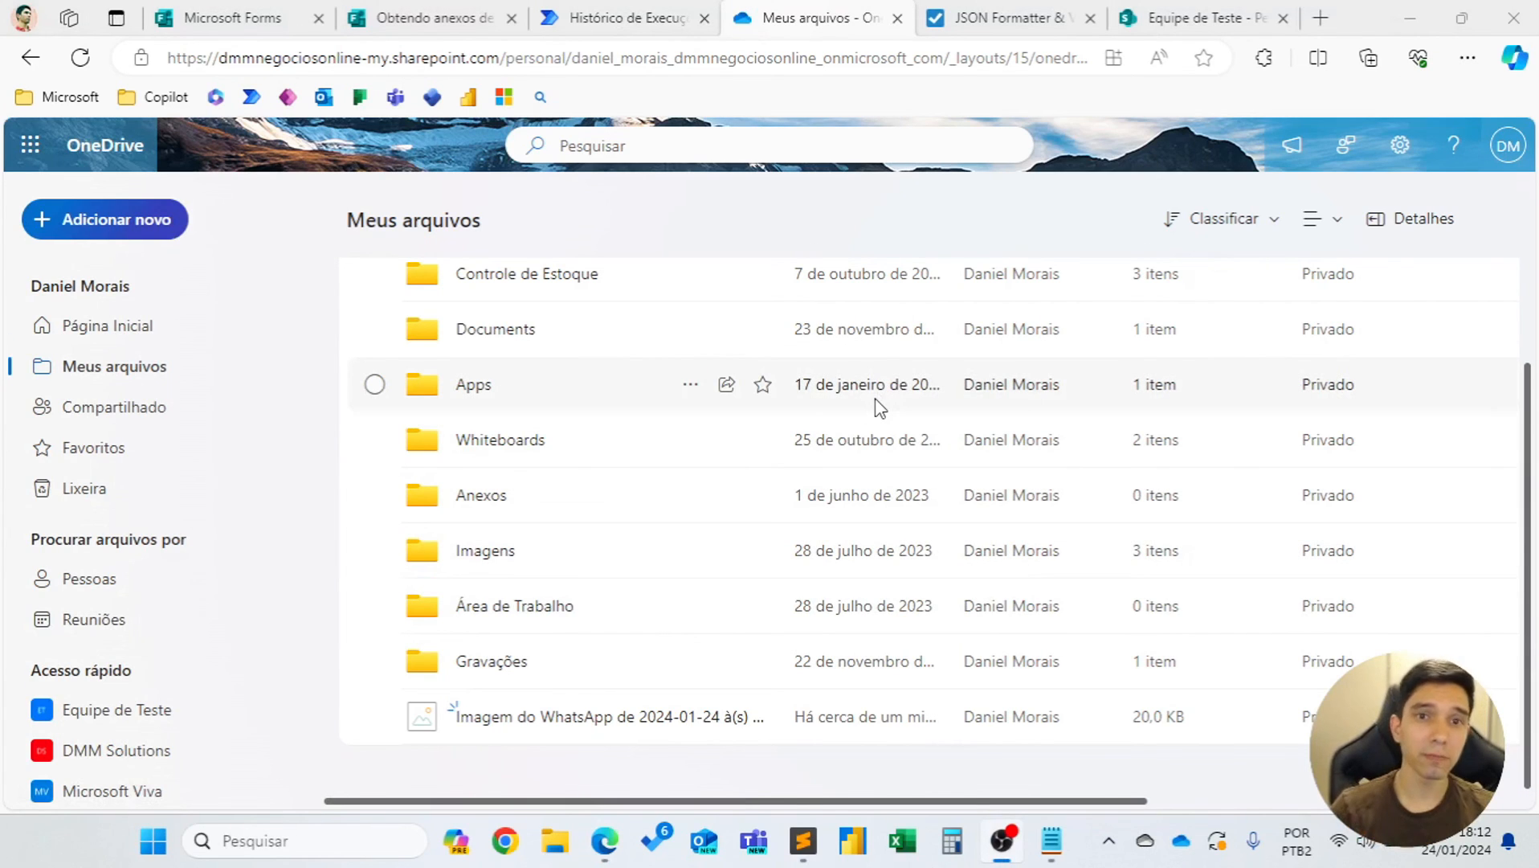
click(379, 719)
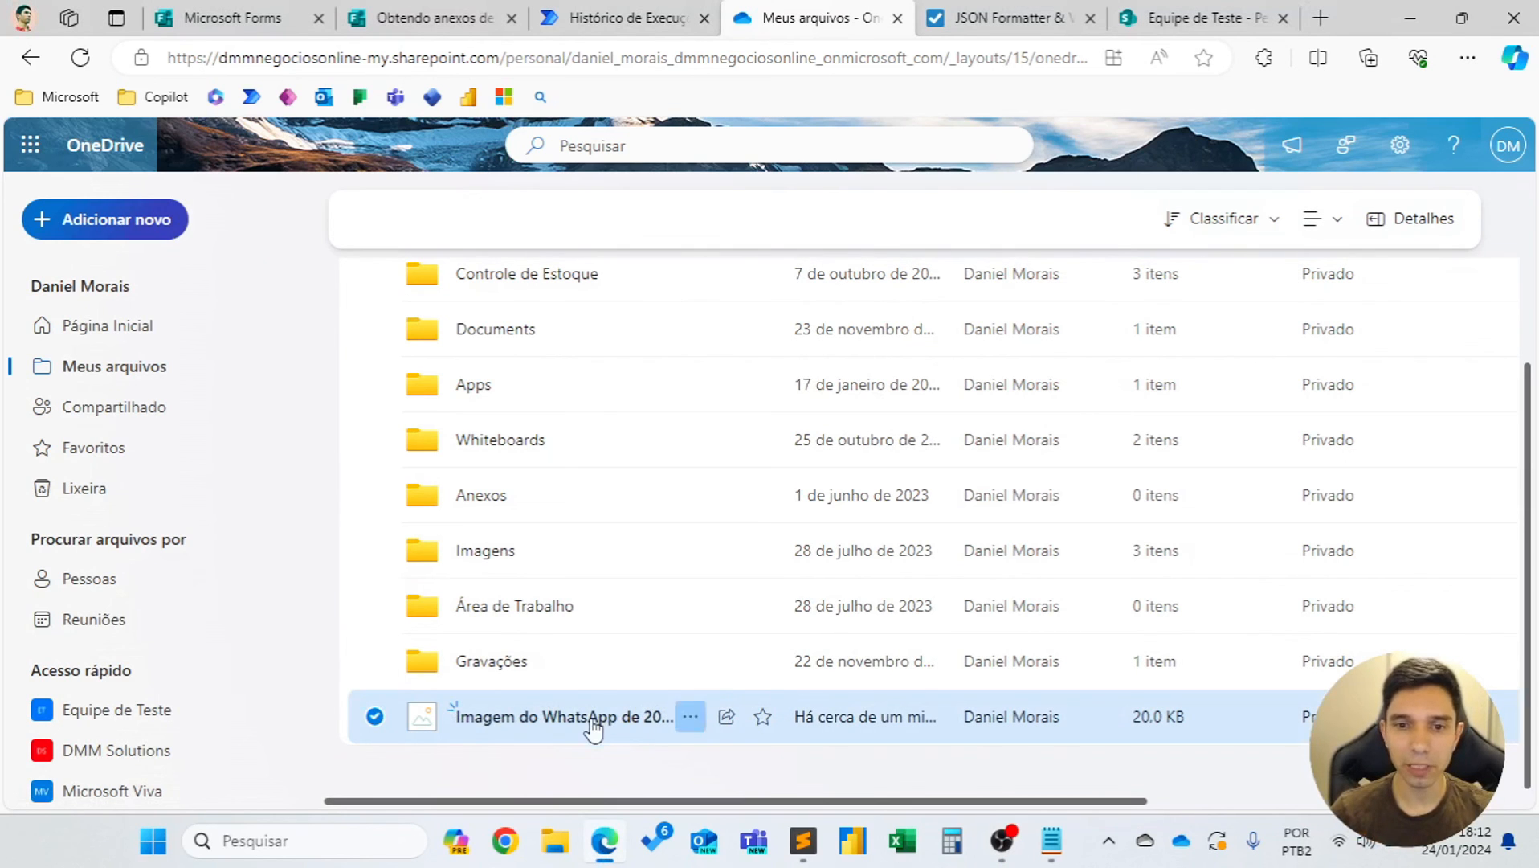
mouse_move(615, 723)
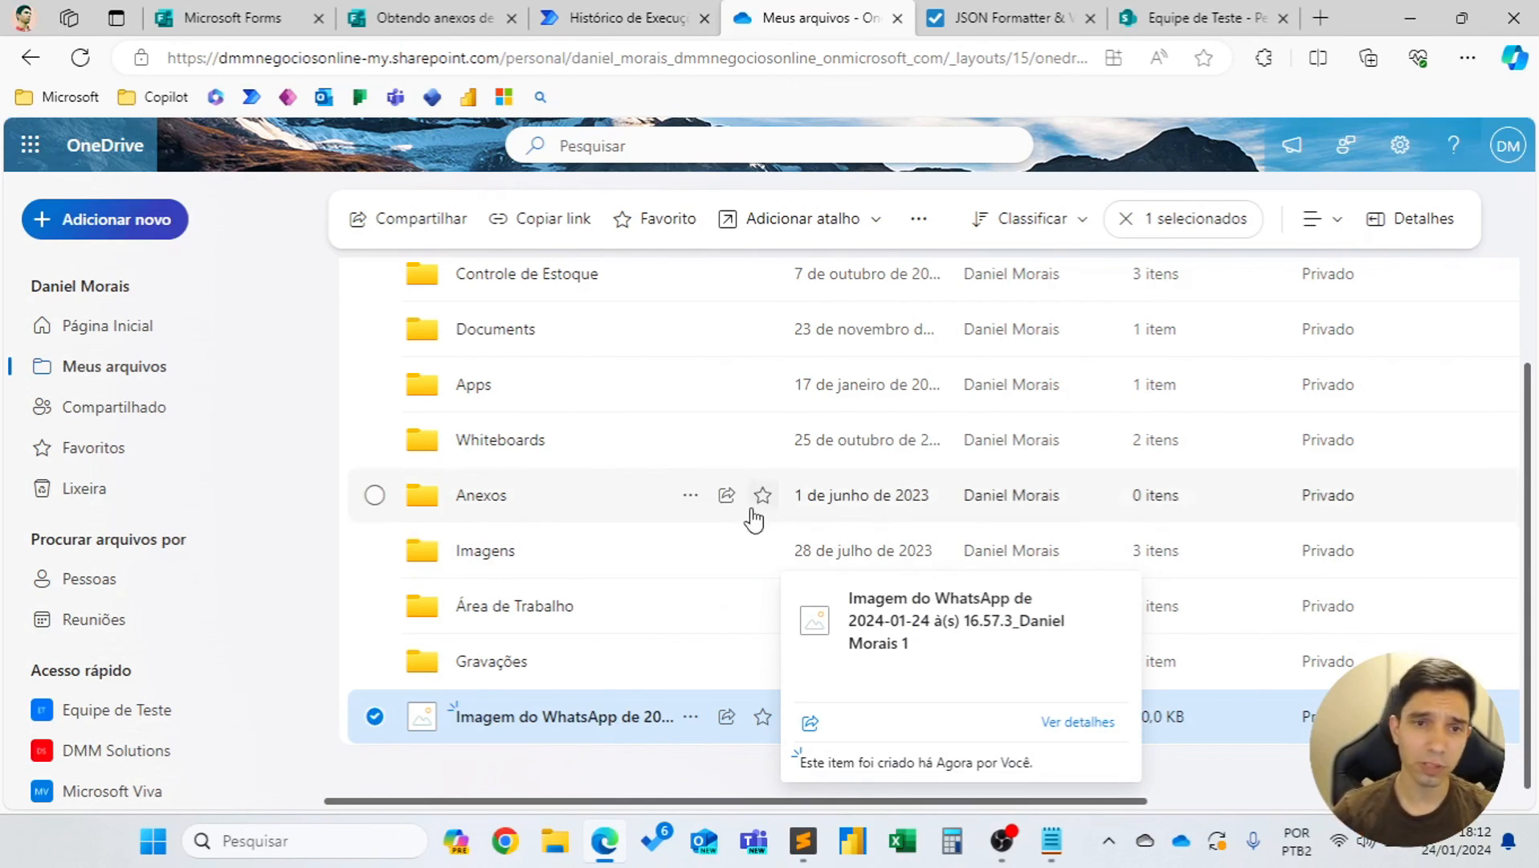
scroll(753, 519, up, 2)
mouse_move(657, 26)
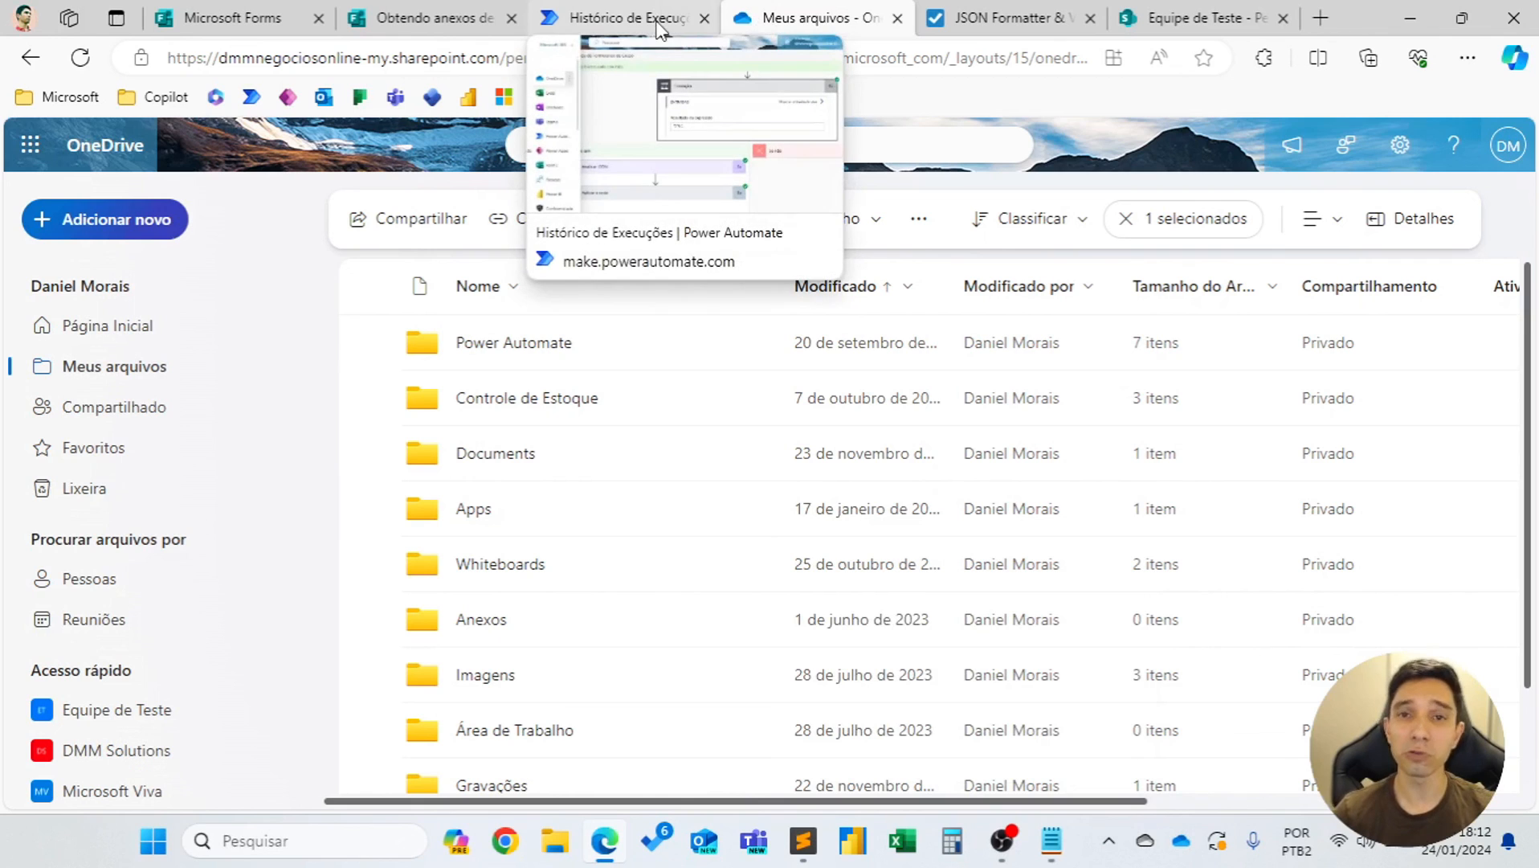
click(658, 27)
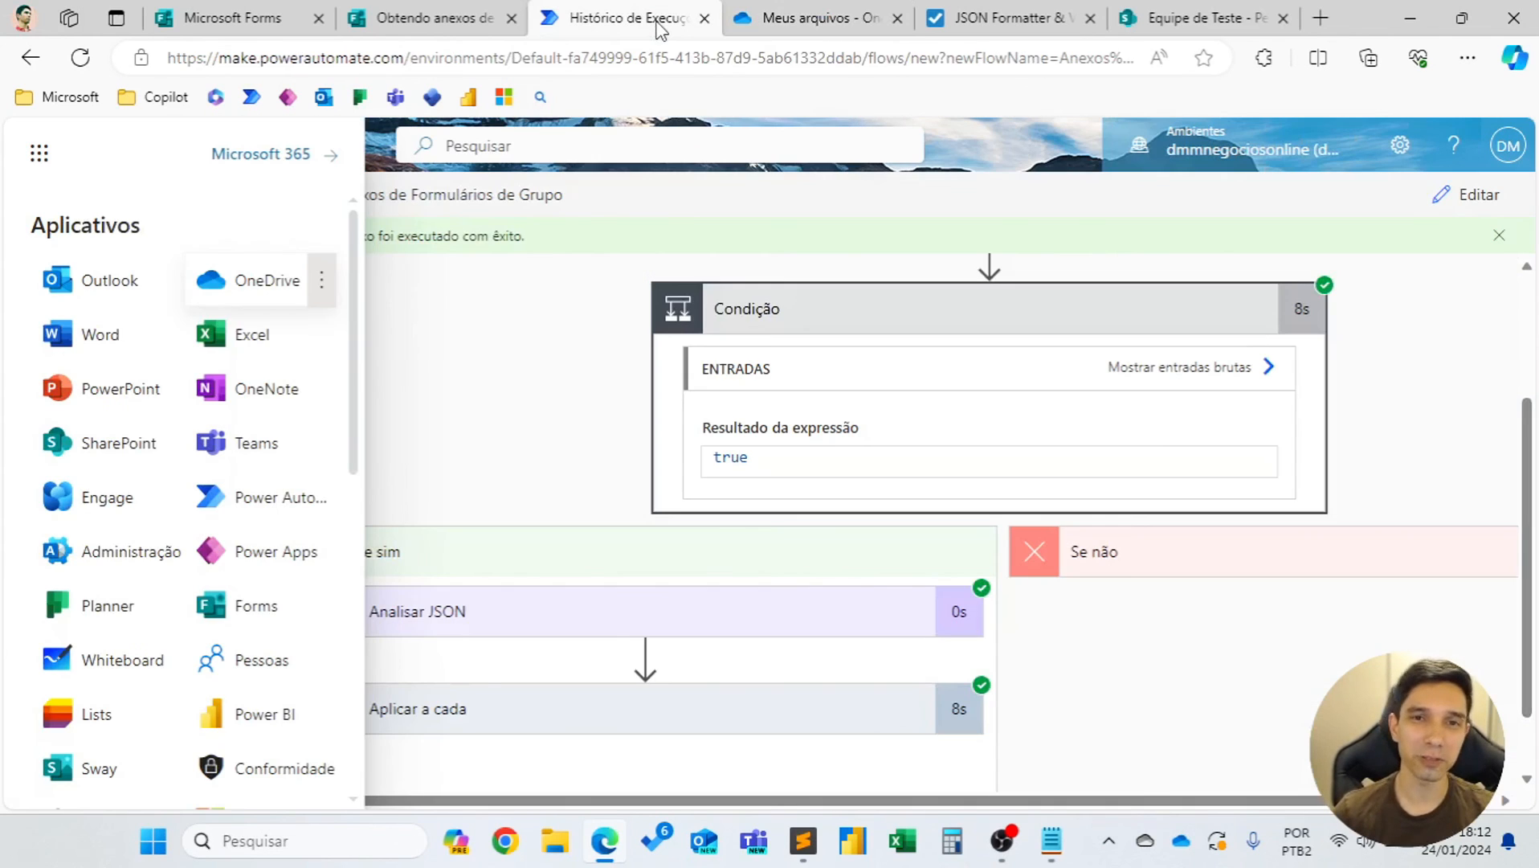